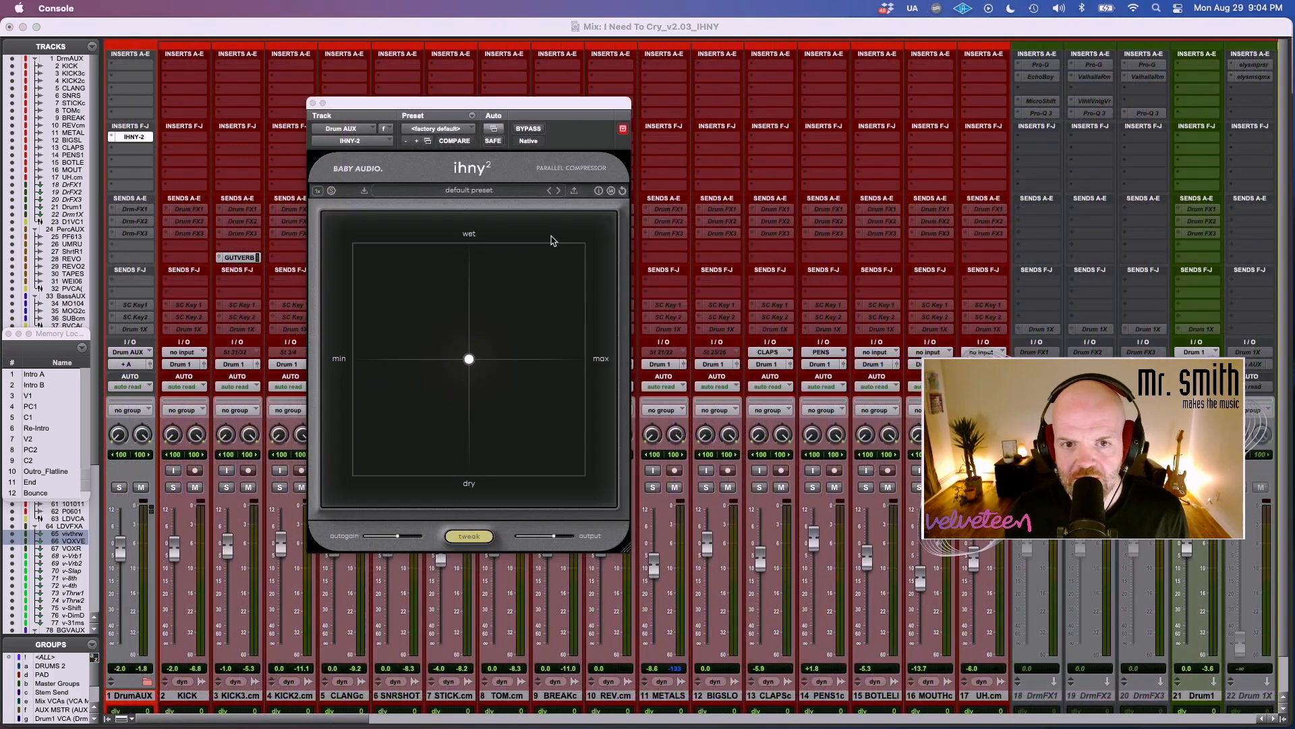
# Enlarge the ihny-2 plugin window and reposition it over the drum tracks near the middle of the mixer.
pyautogui.moveTo(616, 707)
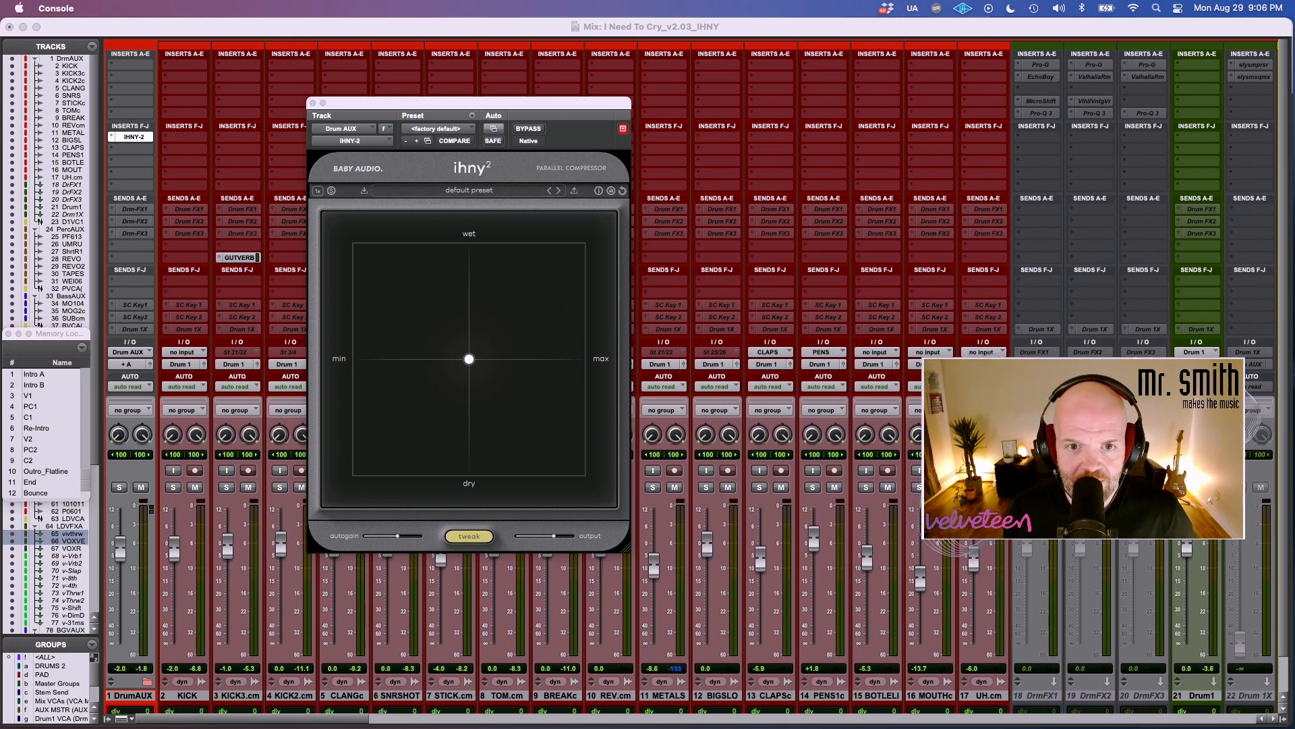
pyautogui.moveTo(572, 107)
pyautogui.mouseDown()
pyautogui.moveTo(465, 111)
pyautogui.moveTo(581, 125)
pyautogui.moveTo(565, 129)
pyautogui.mouseUp()
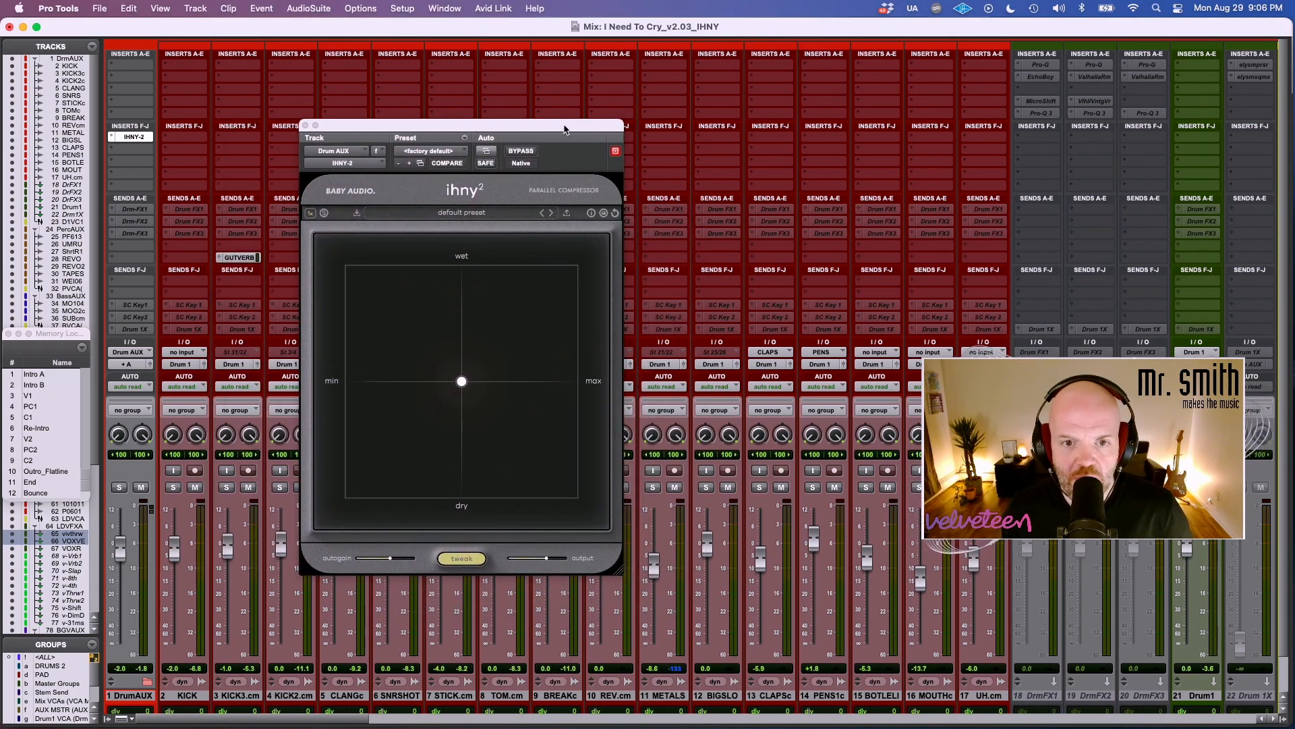
pyautogui.moveTo(566, 130); pyautogui.dragTo(484, 128)
pyautogui.click(271, 191)
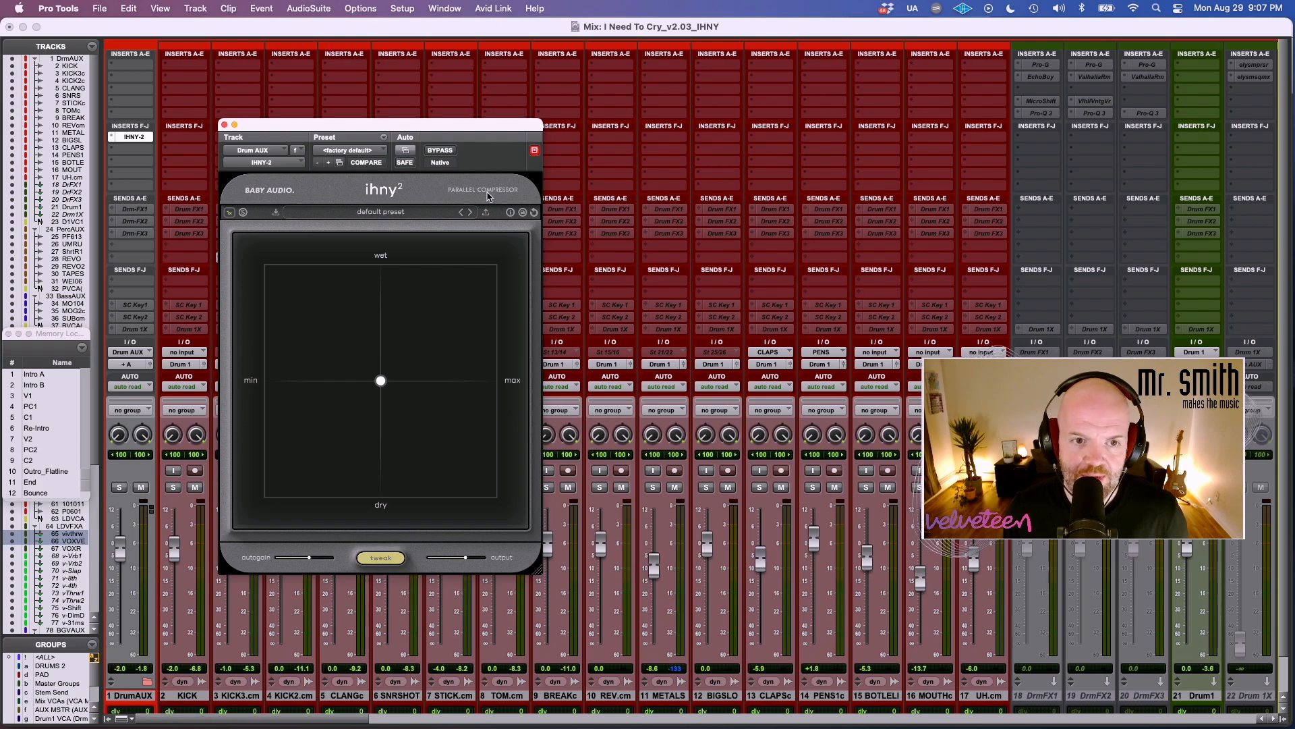
pyautogui.moveTo(540, 570); pyautogui.dragTo(422, 477)
pyautogui.moveTo(396, 401); pyautogui.dragTo(579, 588)
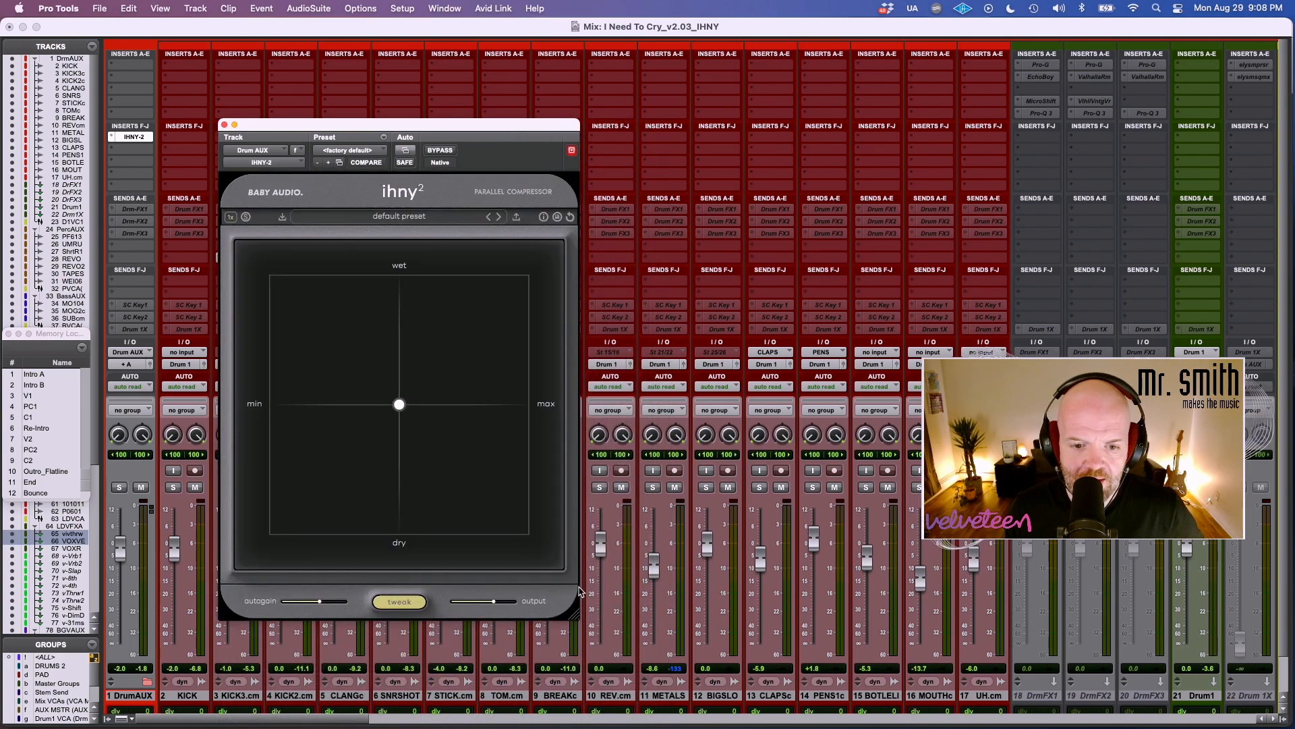
pyautogui.moveTo(444, 122); pyautogui.dragTo(507, 106)
pyautogui.click(470, 340)
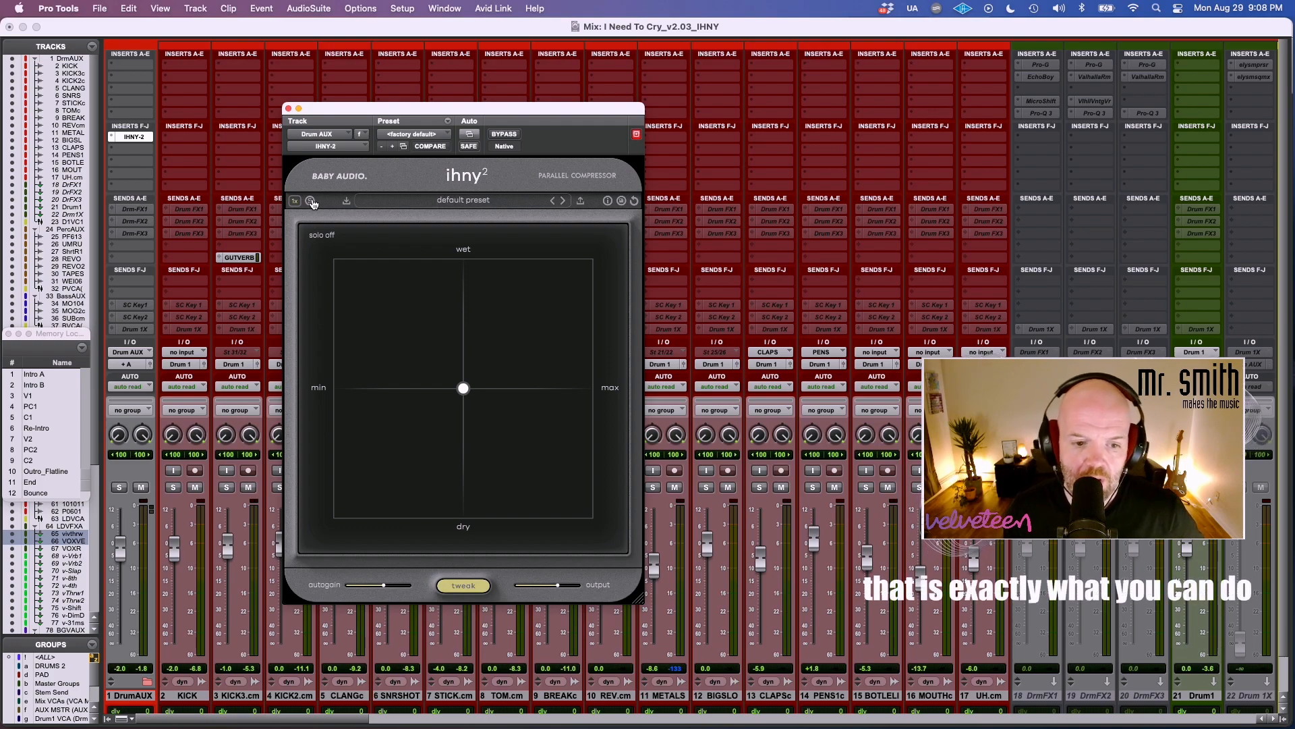
# Look through the compressor's preset categories and turn on its info hints to read the control descriptions.
pyautogui.click(429, 206)
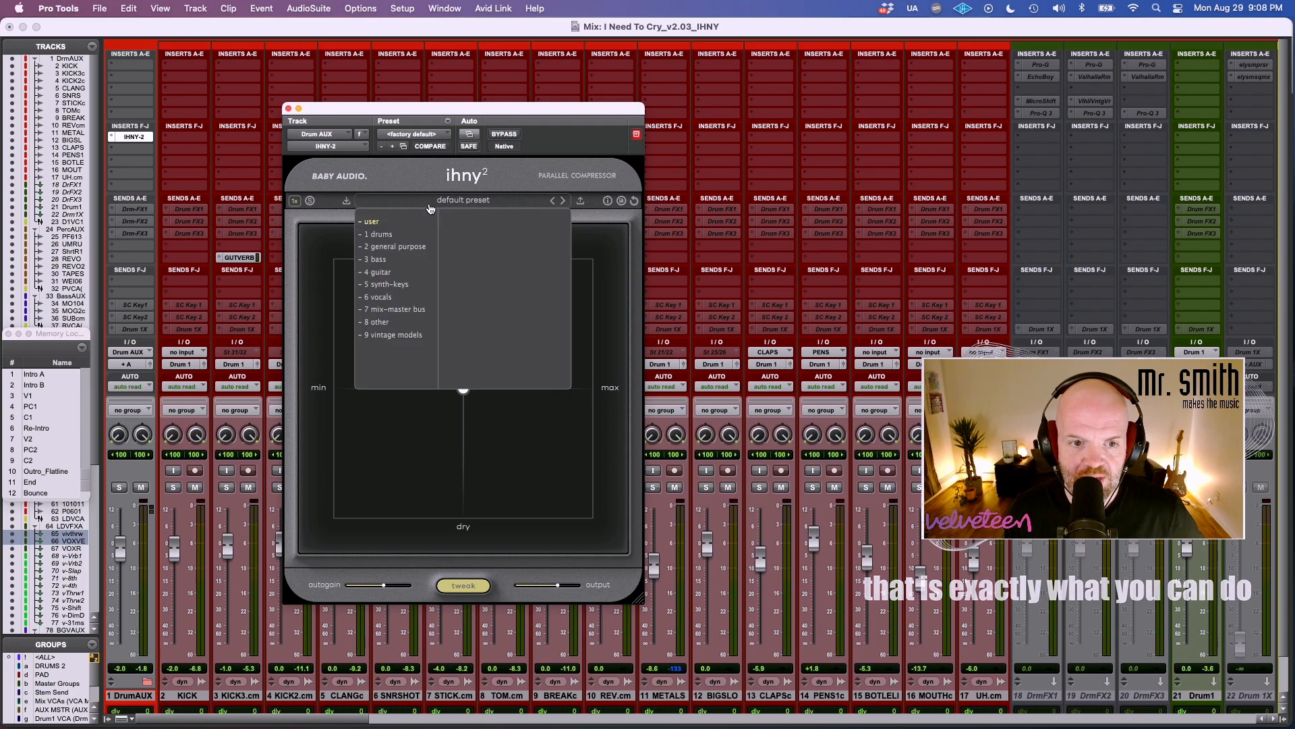
pyautogui.click(430, 206)
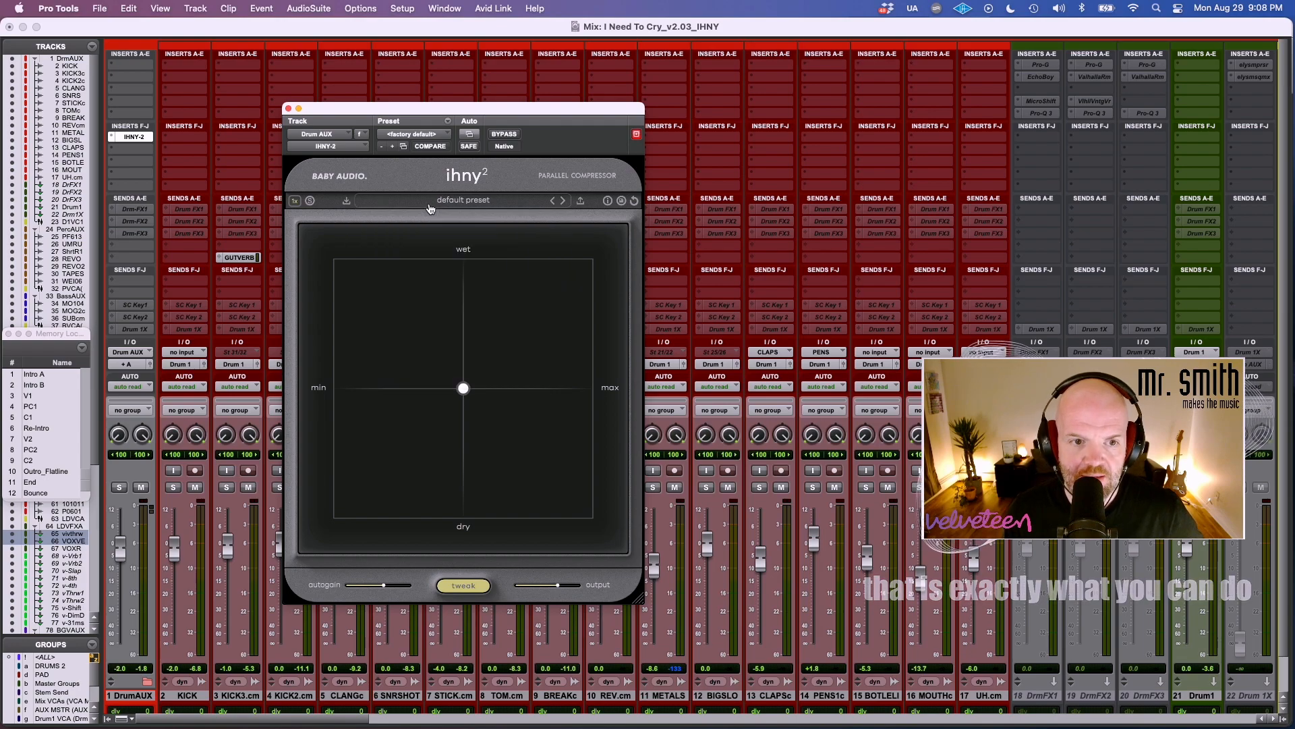
pyautogui.click(607, 203)
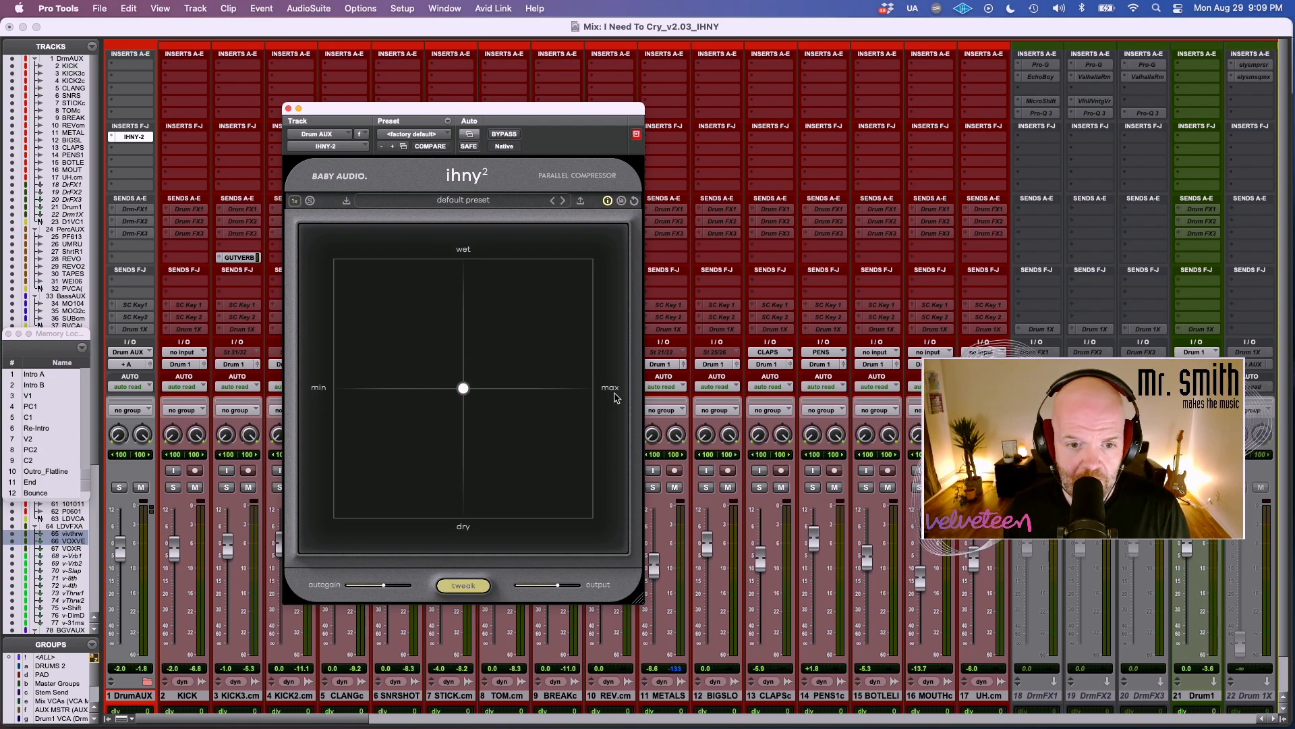
pyautogui.moveTo(383, 589)
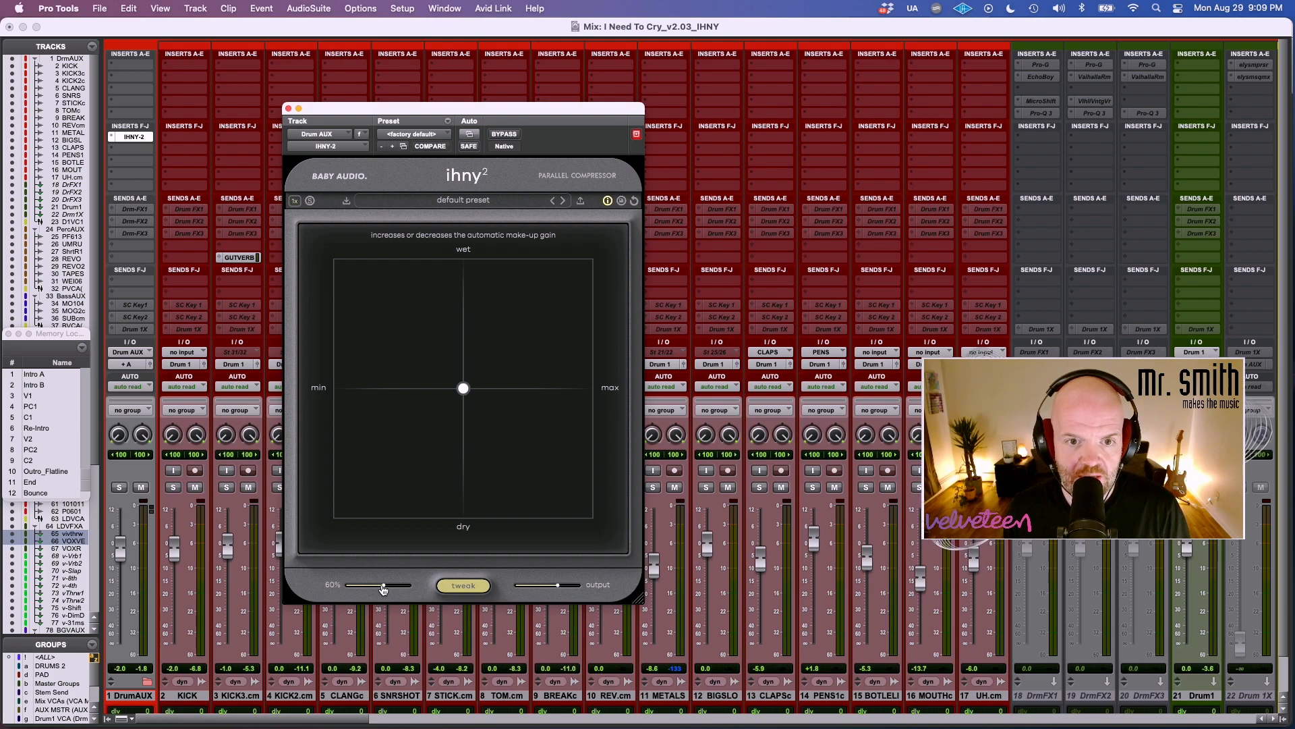
# Examine the attack and other shaping controls in the compressor's tweak view, leaving it closed.
pyautogui.click(456, 586)
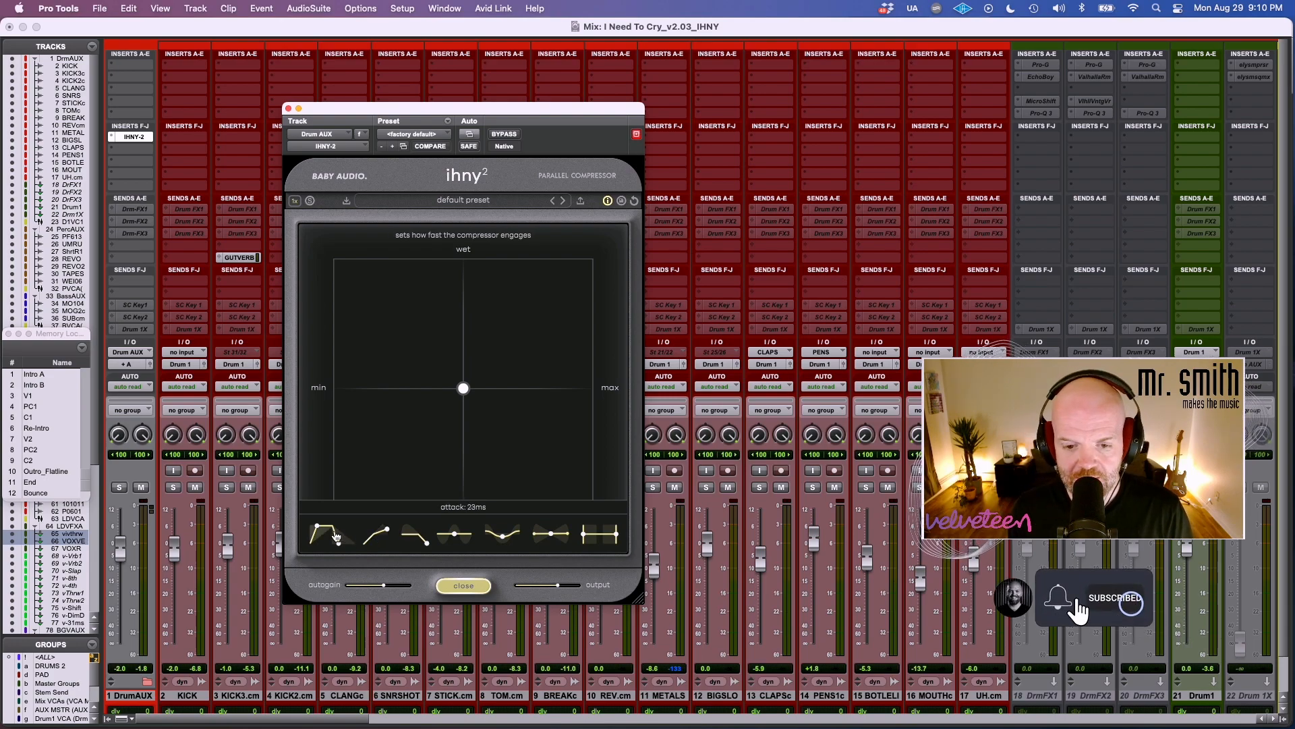
pyautogui.click(472, 584)
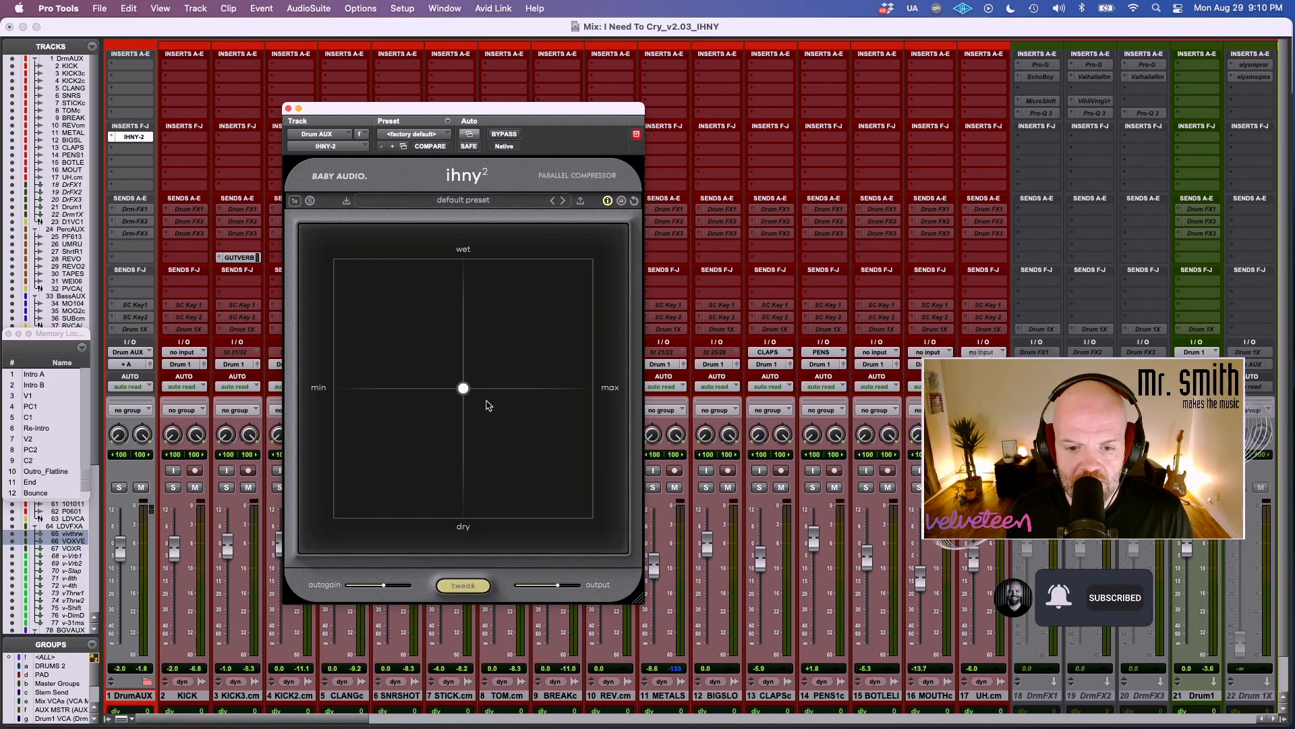
pyautogui.click(465, 589)
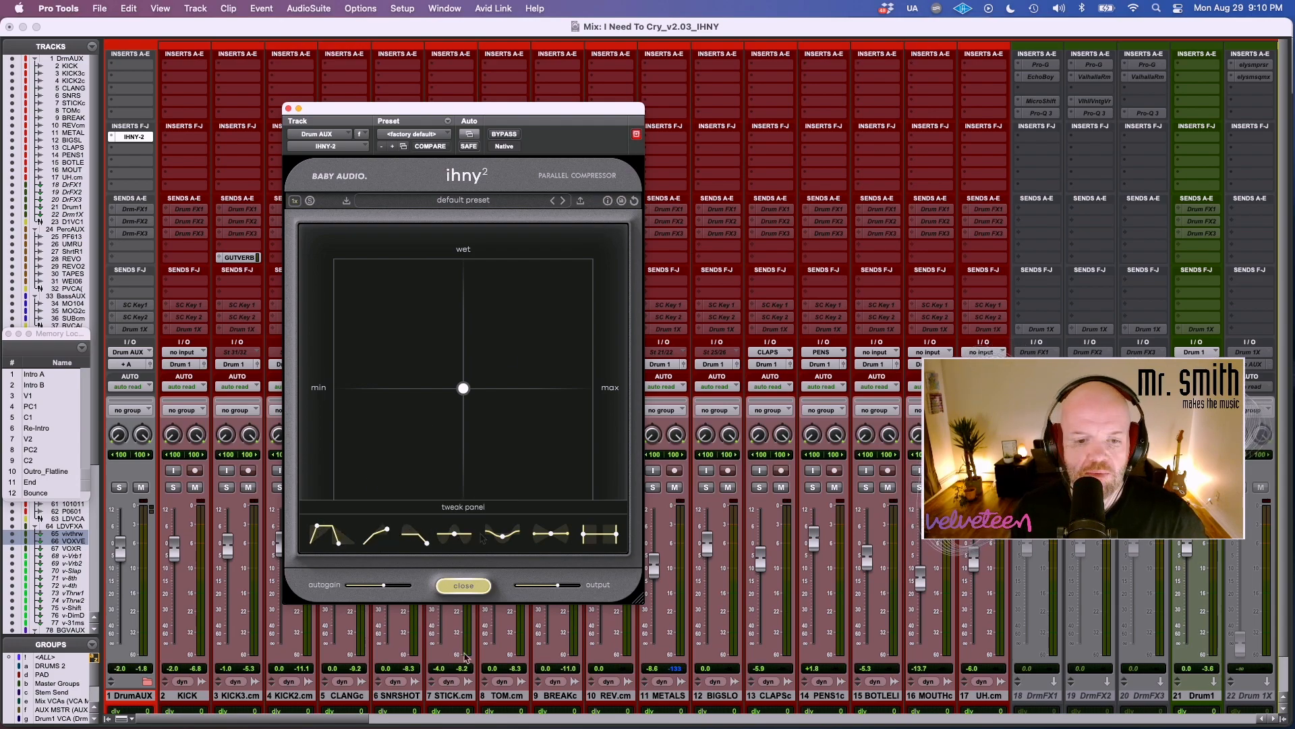
pyautogui.click(456, 588)
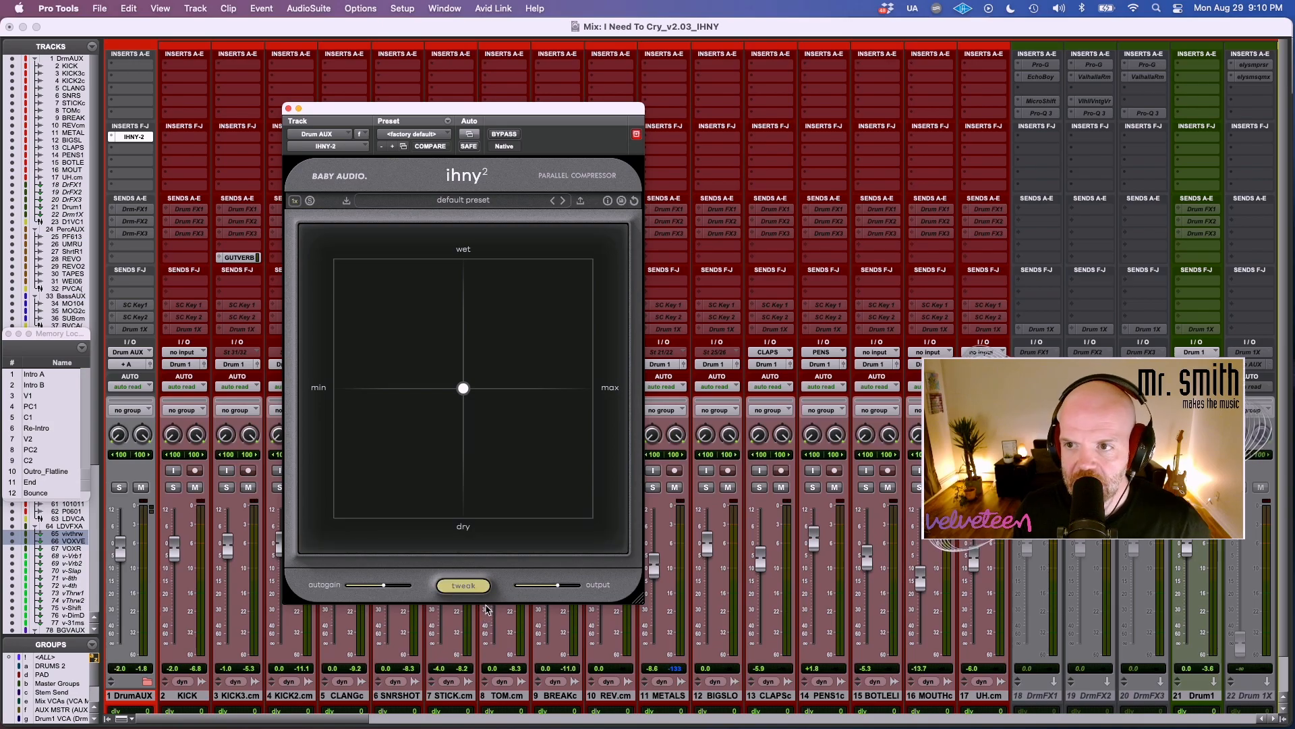
# Look across the mixer's percussion, bass and synth tracks and return to the drum tracks.
pyautogui.hscroll(10, 486, 609)
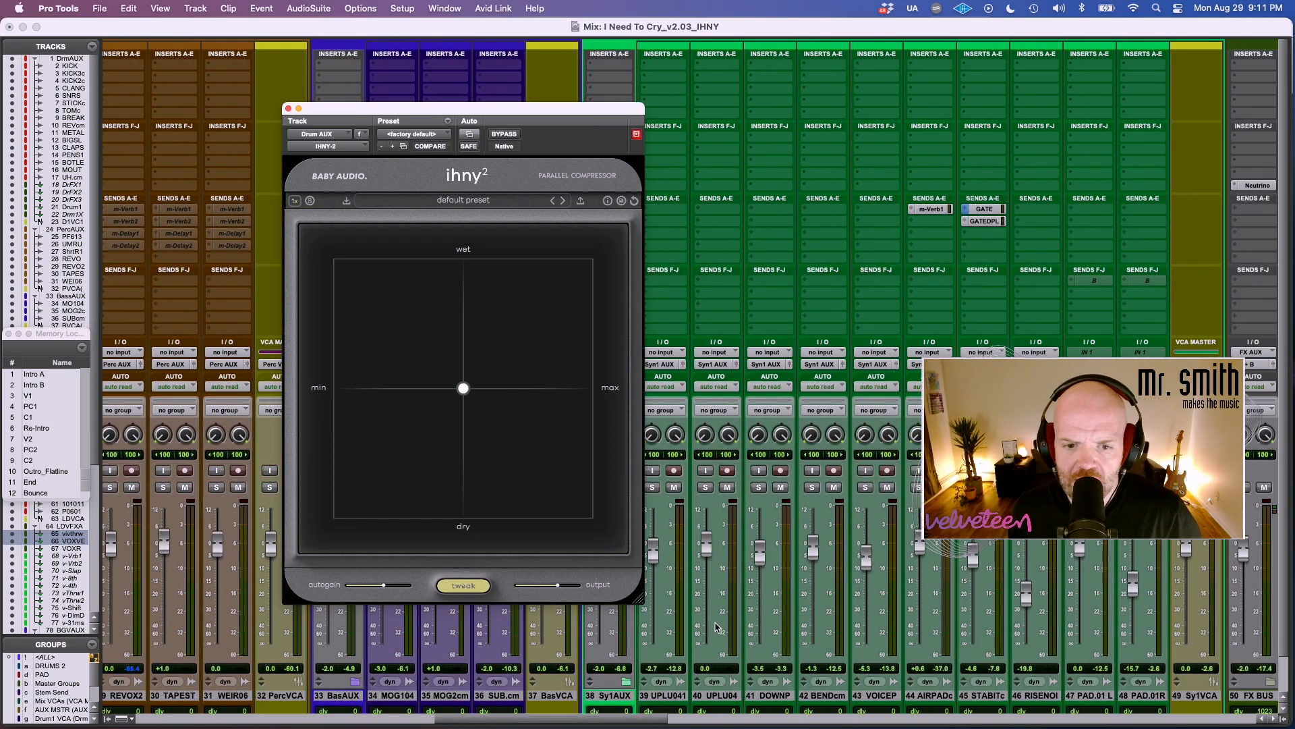
pyautogui.hscroll(10, 716, 628)
pyautogui.hscroll(-10, 717, 627)
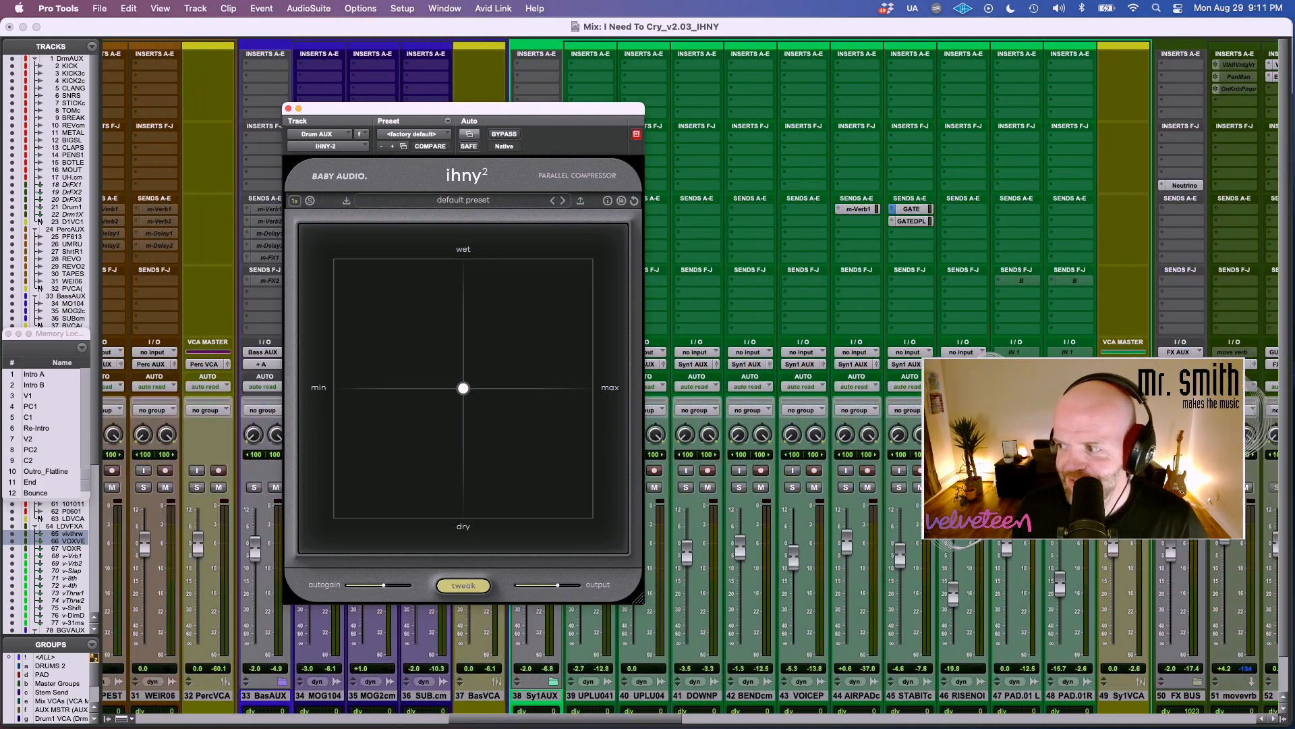
pyautogui.hscroll(-1, 716, 628)
pyautogui.press('super+Tab')
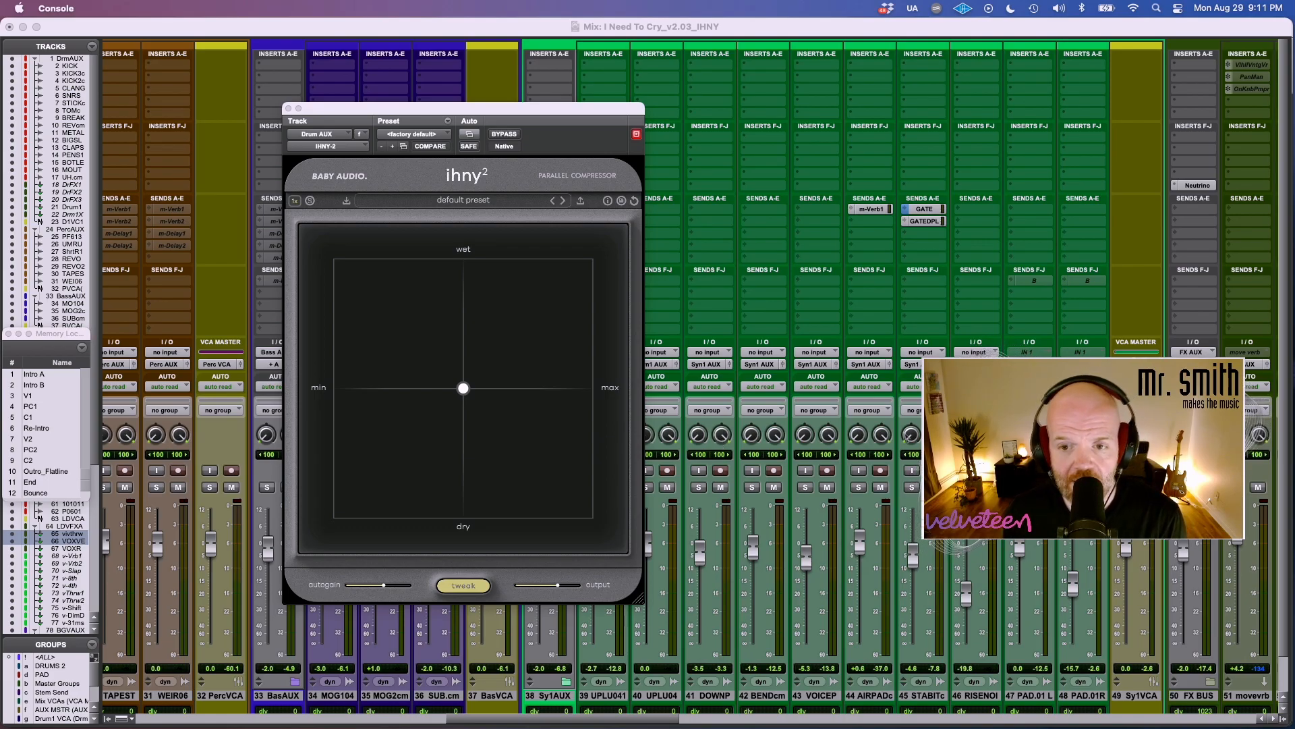
pyautogui.hscroll(-20, 908, 438)
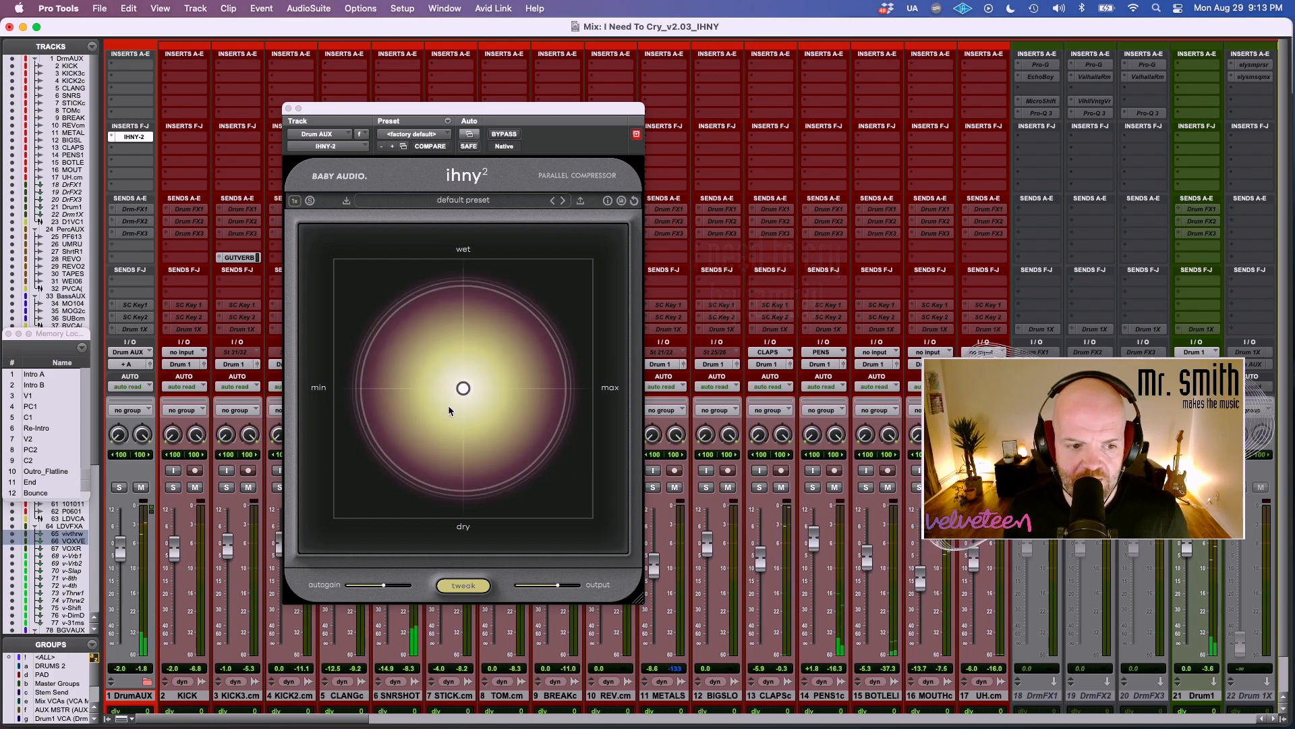
# Play from memory location C1 with DrumAUX soloed and set the compressor to about 93% amount and 87% wet.
pyautogui.click(42, 419)
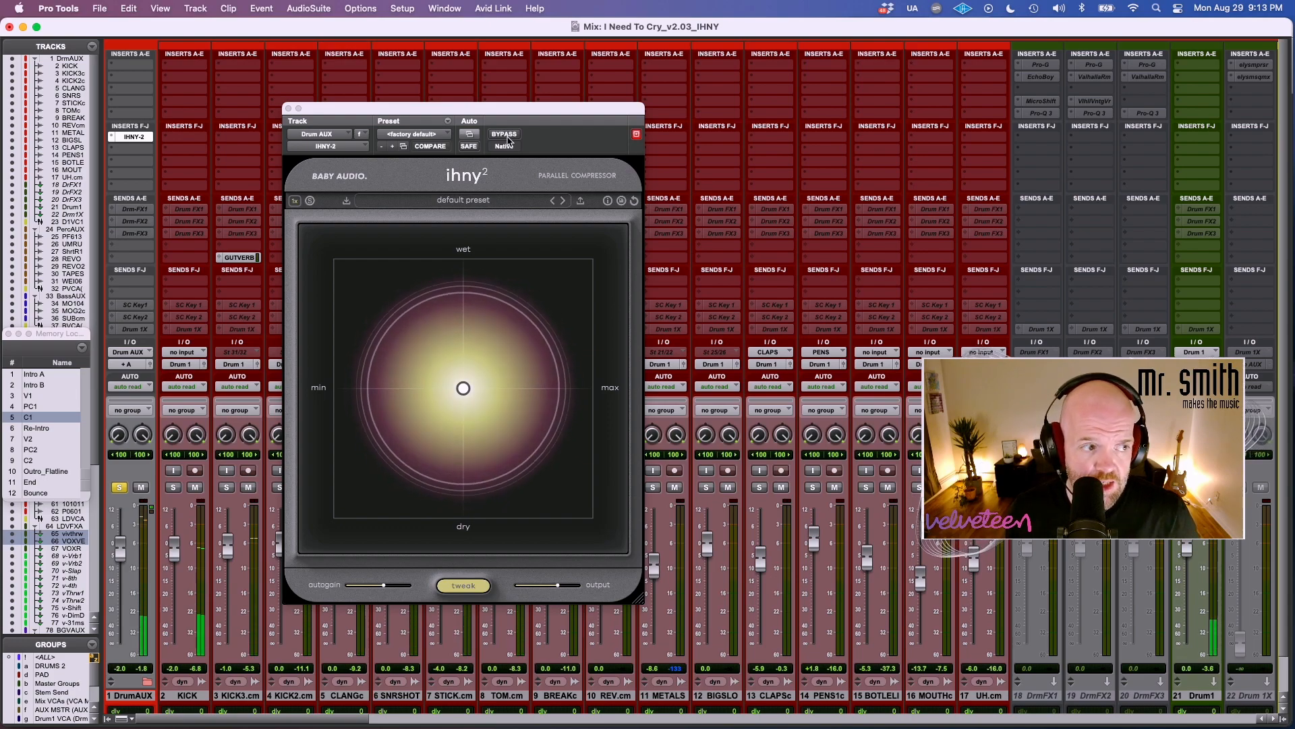
pyautogui.click(464, 393)
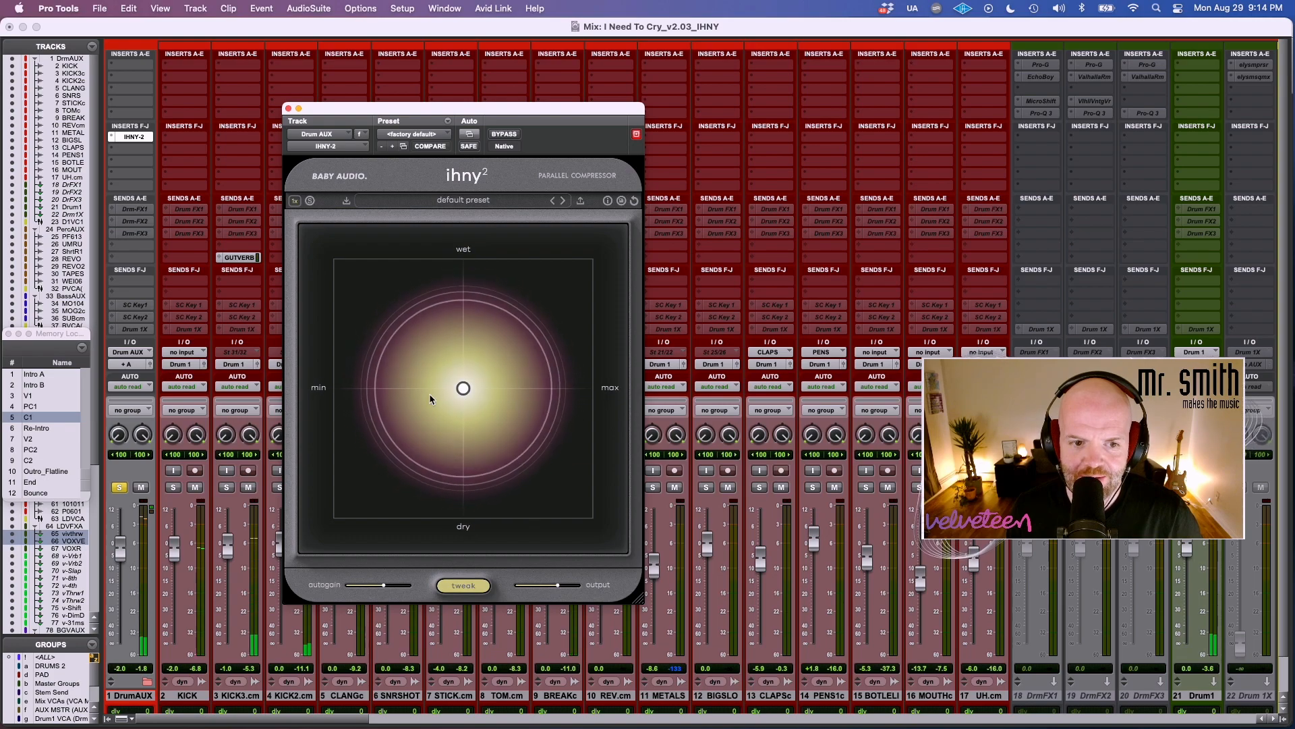
pyautogui.moveTo(465, 391)
pyautogui.moveTo(464, 389); pyautogui.dragTo(570, 299)
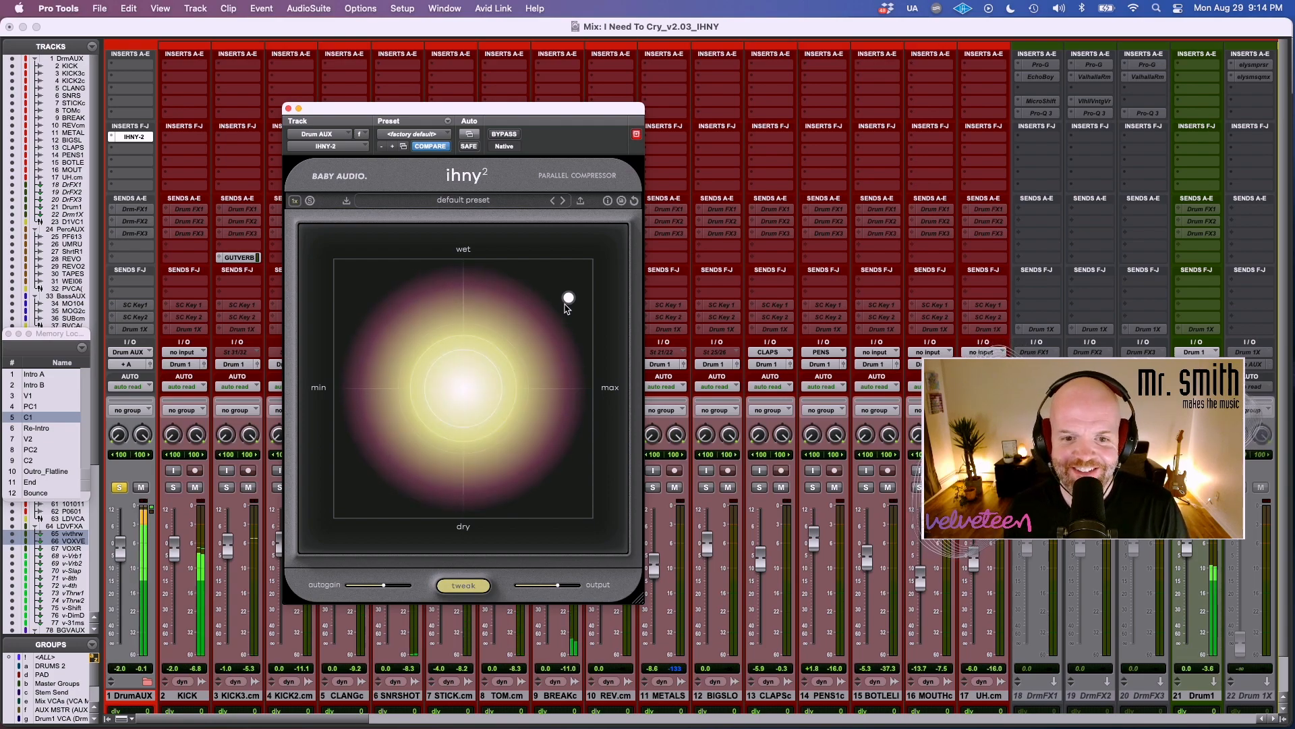
pyautogui.moveTo(569, 303)
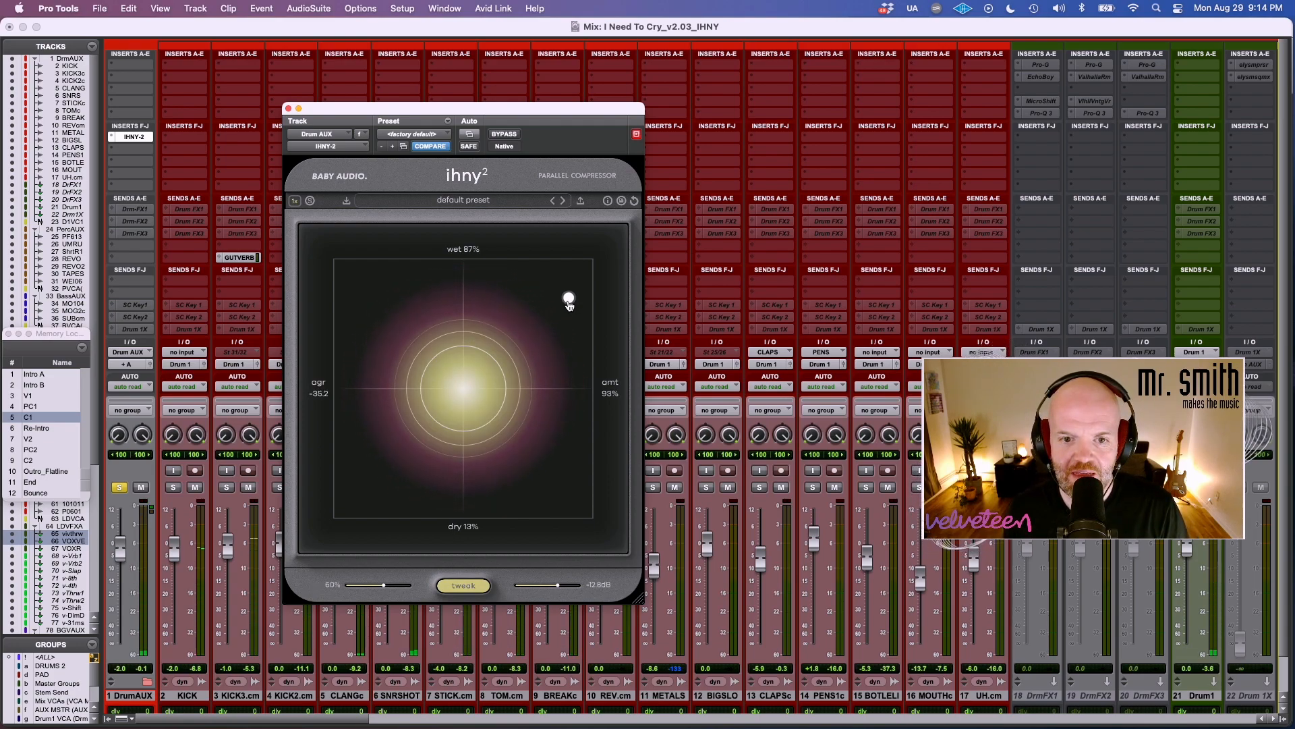
# Push the parallel compression to nearly maximum amount and almost fully wet, and compare it with the bypassed drums.
pyautogui.moveTo(502, 360); pyautogui.dragTo(551, 311)
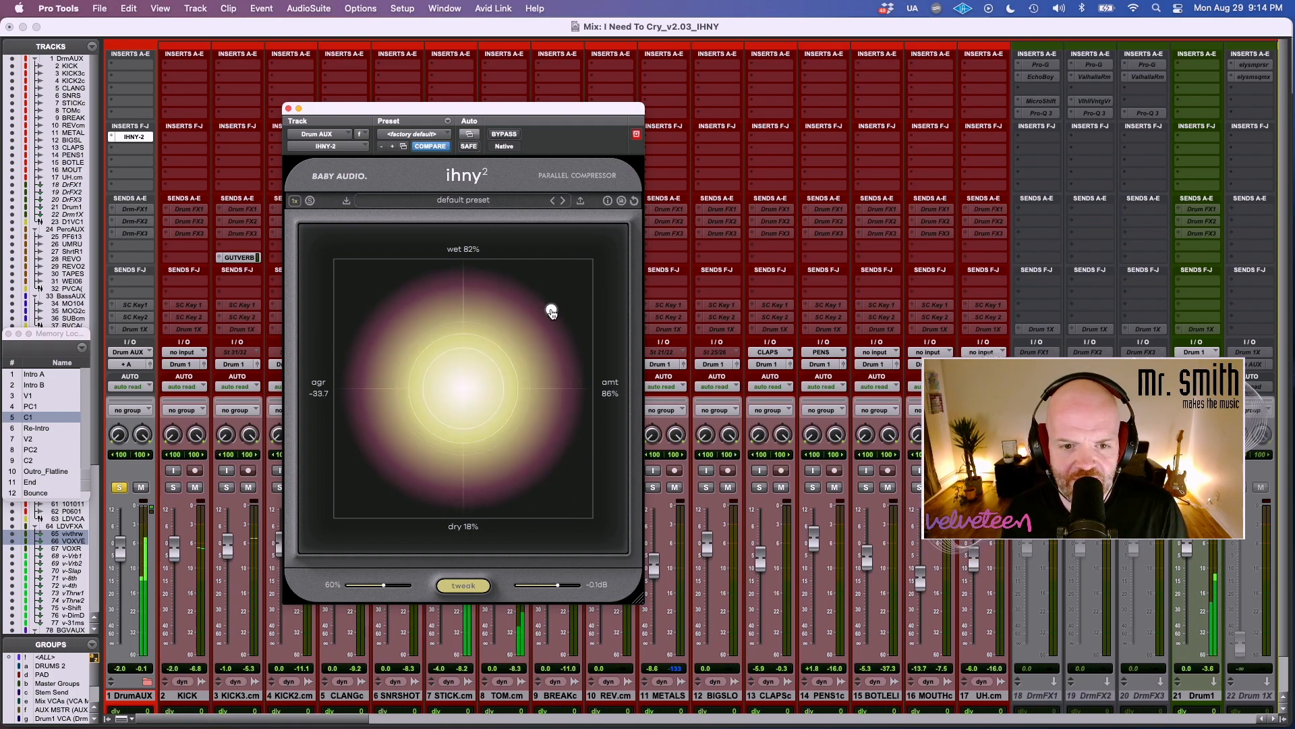
pyautogui.moveTo(552, 313); pyautogui.dragTo(553, 305)
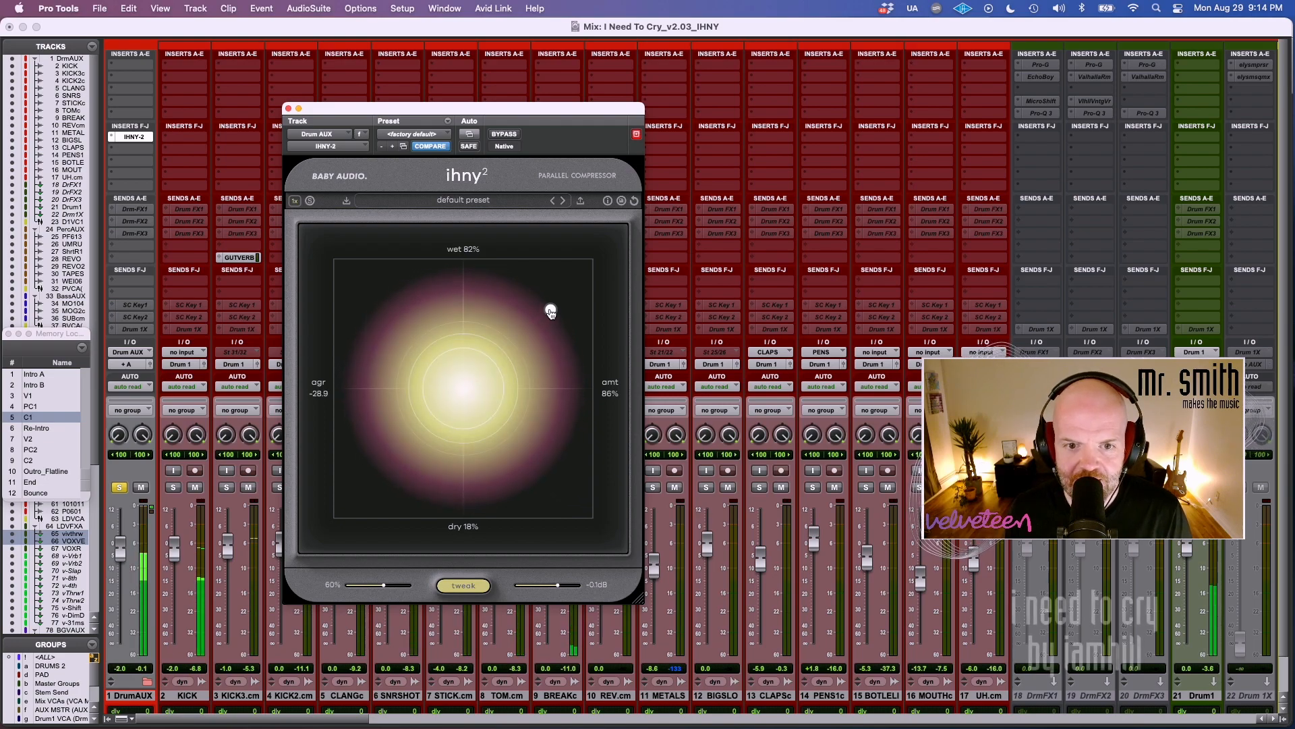
pyautogui.moveTo(550, 311); pyautogui.dragTo(587, 265)
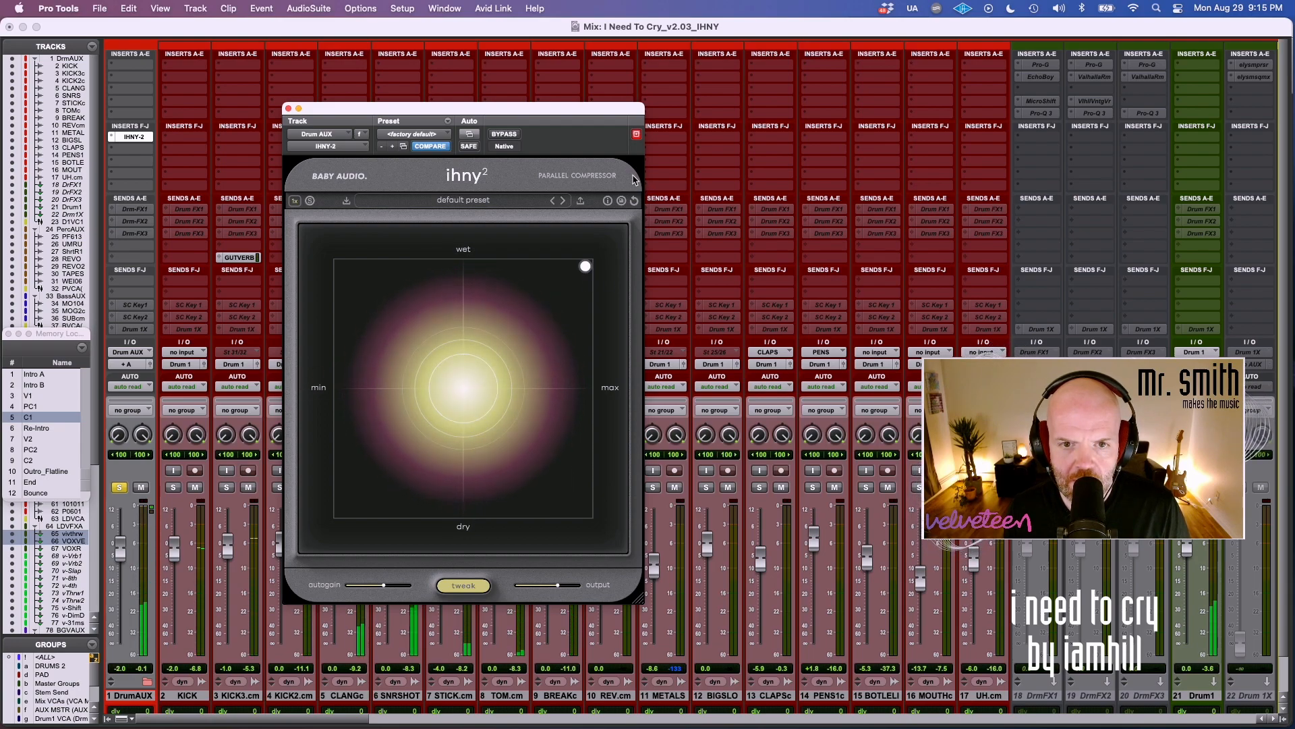
pyautogui.click(504, 134)
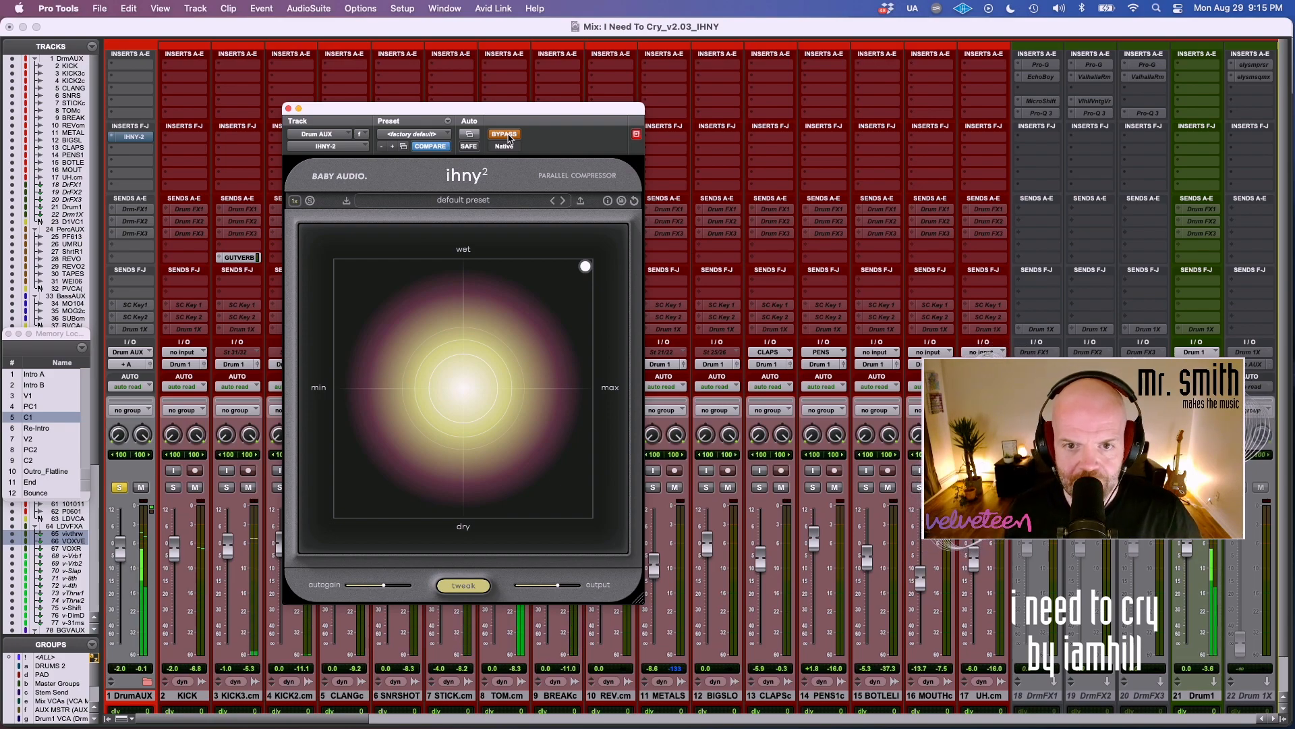
pyautogui.click(508, 136)
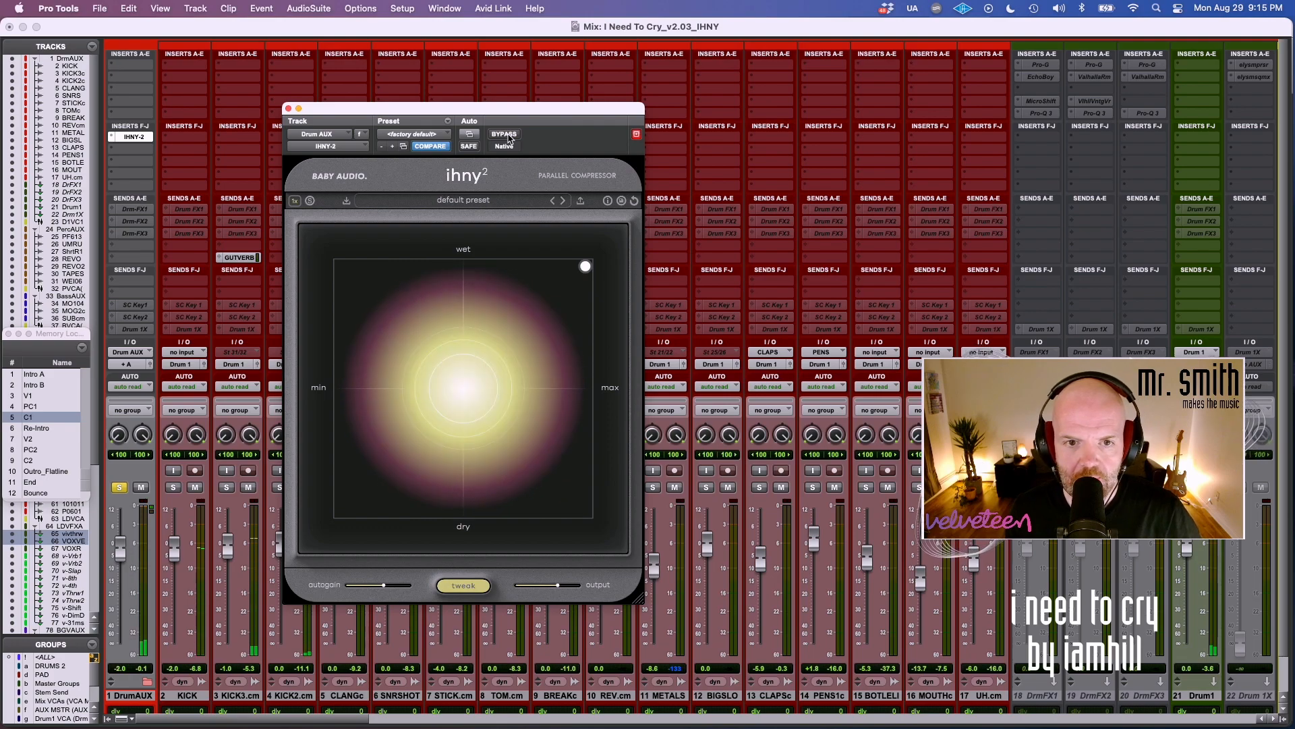
# Bring the tracks' delay compensation rows into view and raise the compressor's oversampling to 2x and 4x.
pyautogui.click(295, 201)
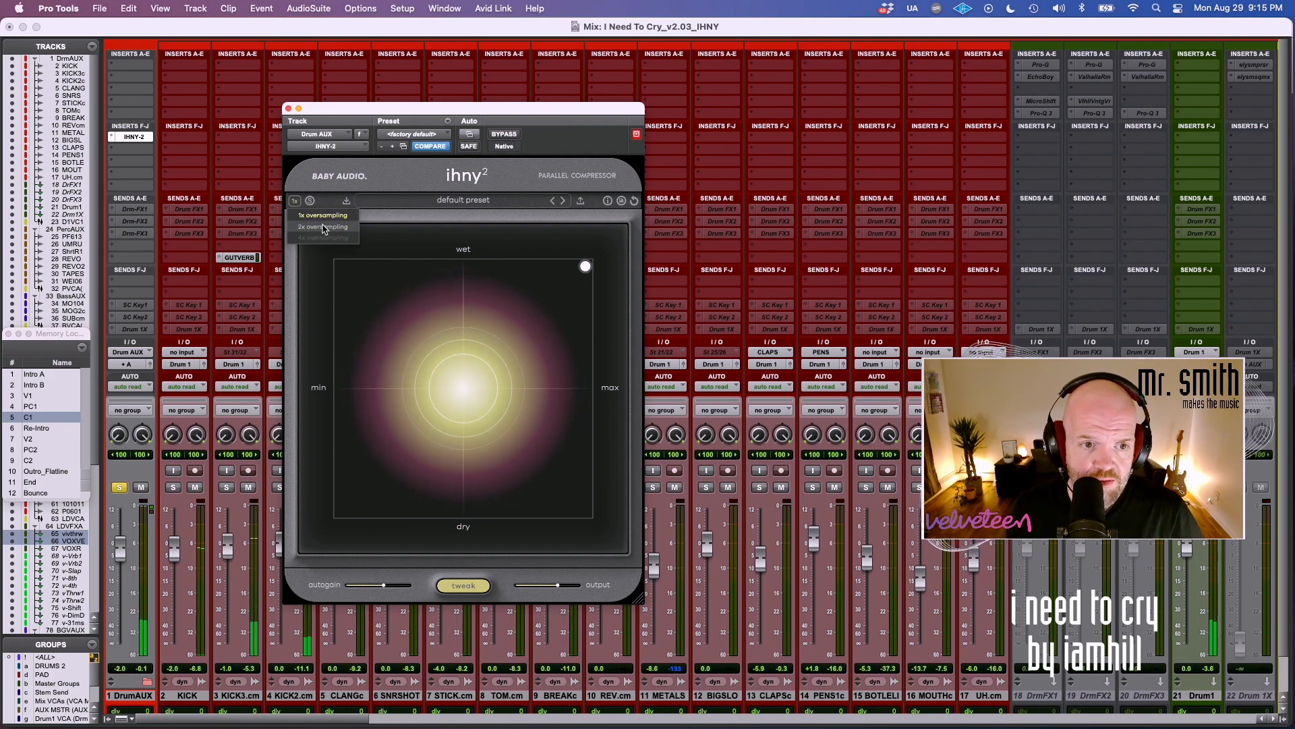
pyautogui.scroll(-3, 135, 648)
pyautogui.click(296, 201)
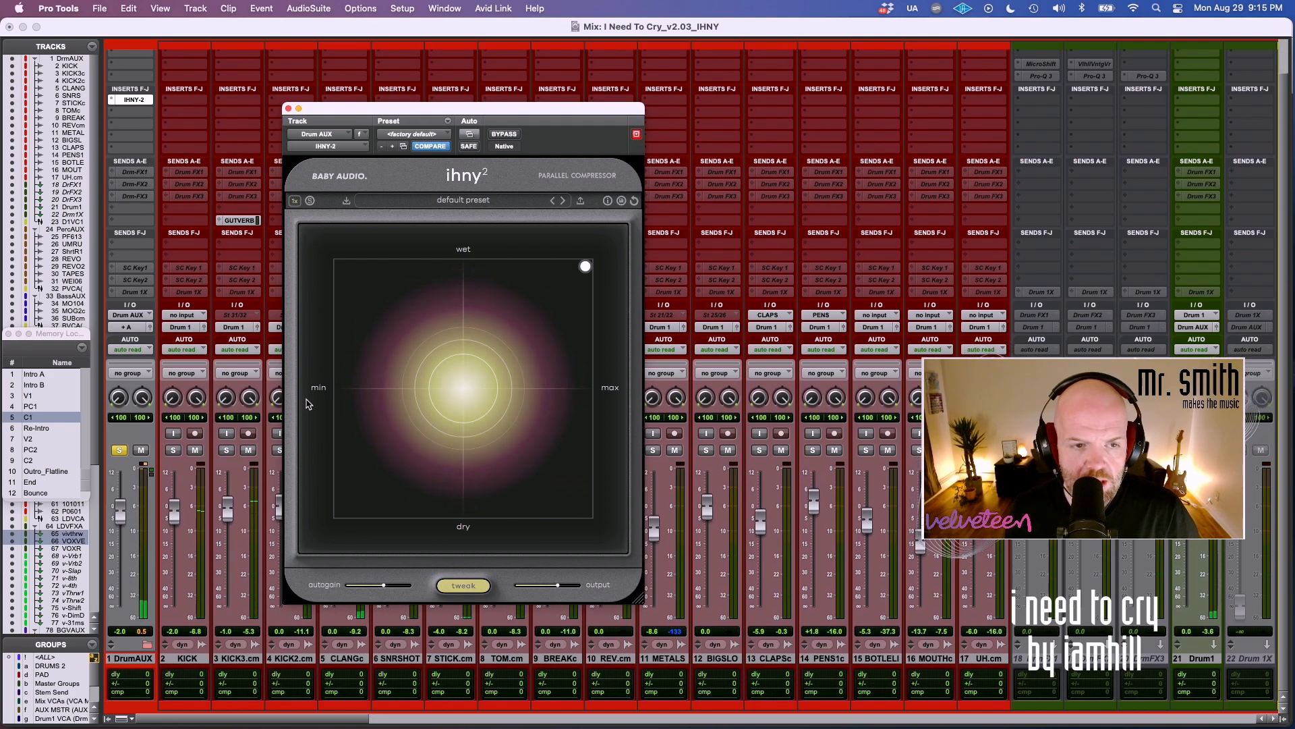
pyautogui.click(300, 201)
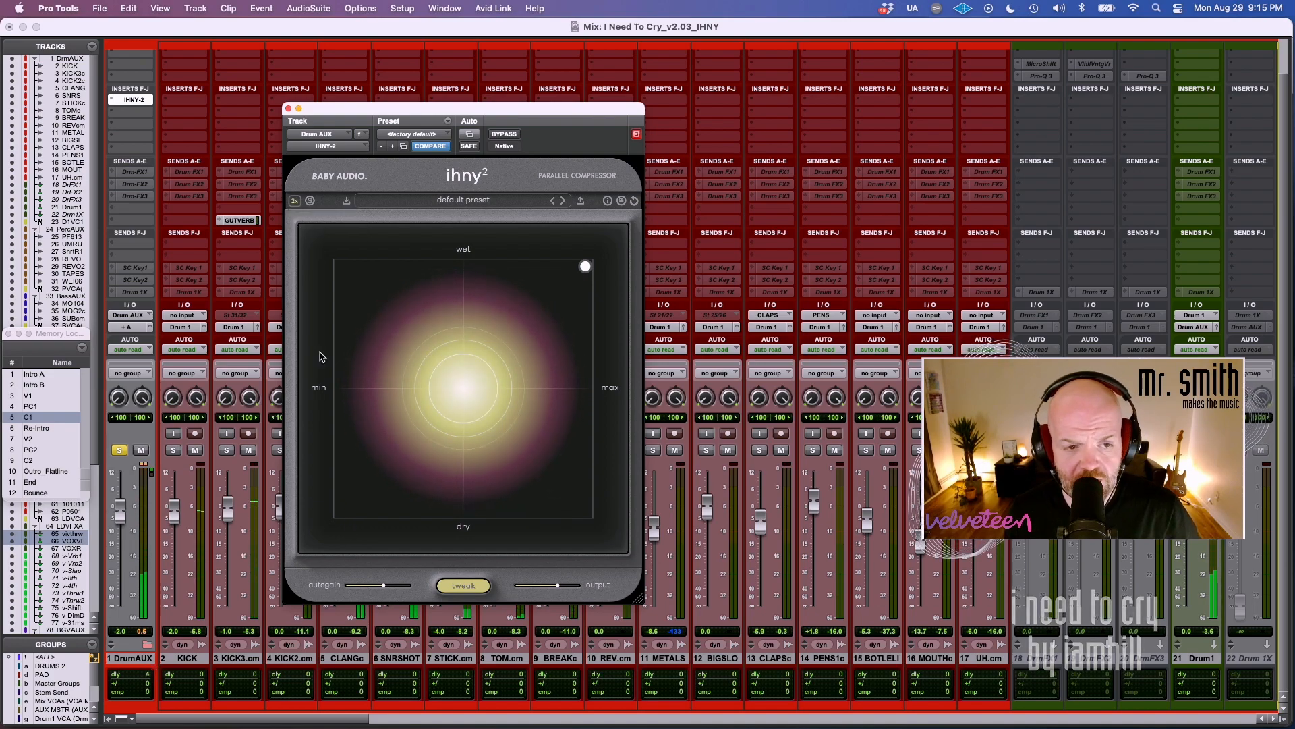
pyautogui.click(295, 201)
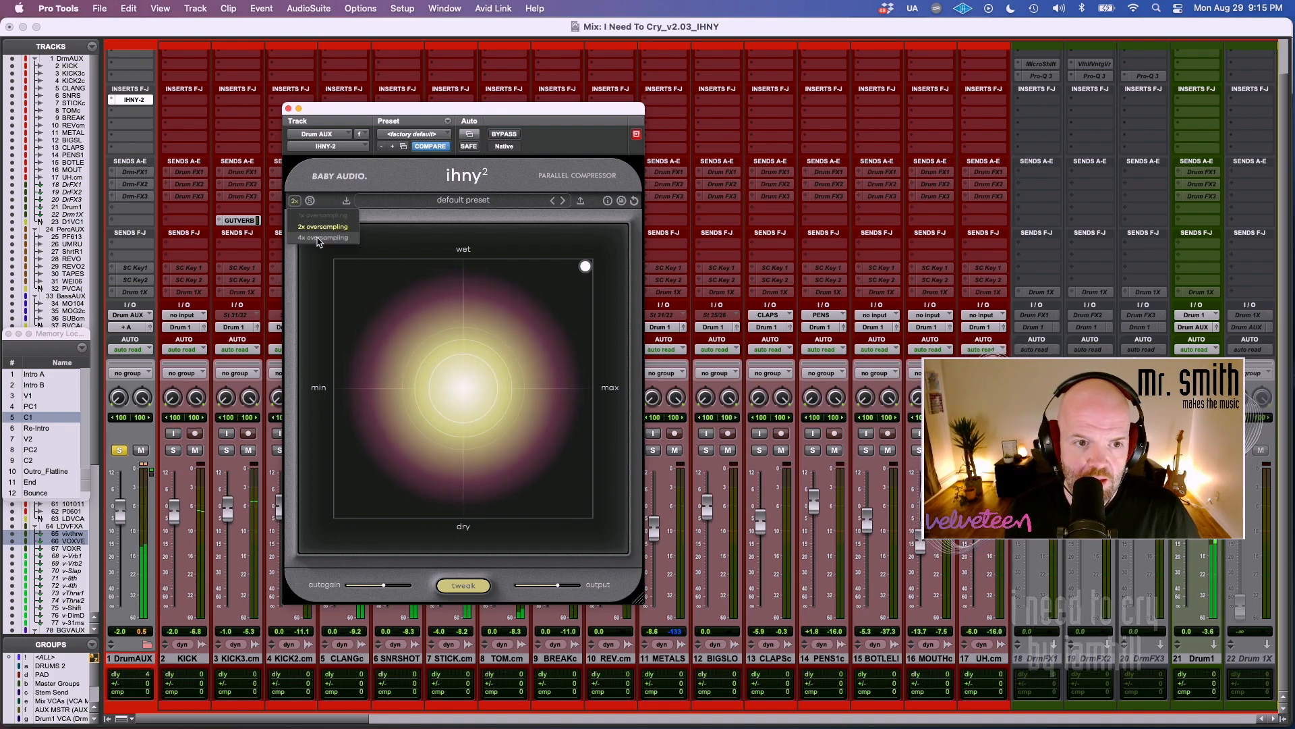
pyautogui.click(319, 238)
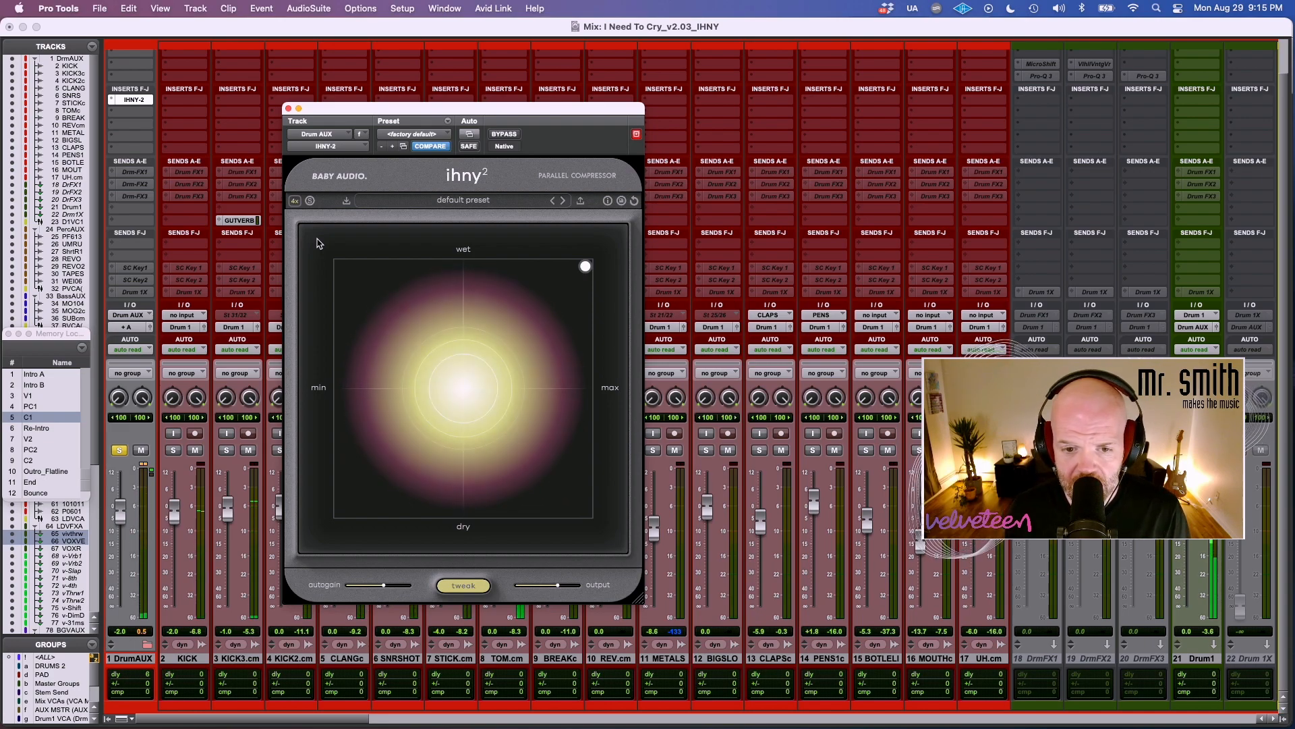
# Compare 1x oversampling against 4x on the soloed drums, leaving the compressor at 4x.
pyautogui.click(295, 201)
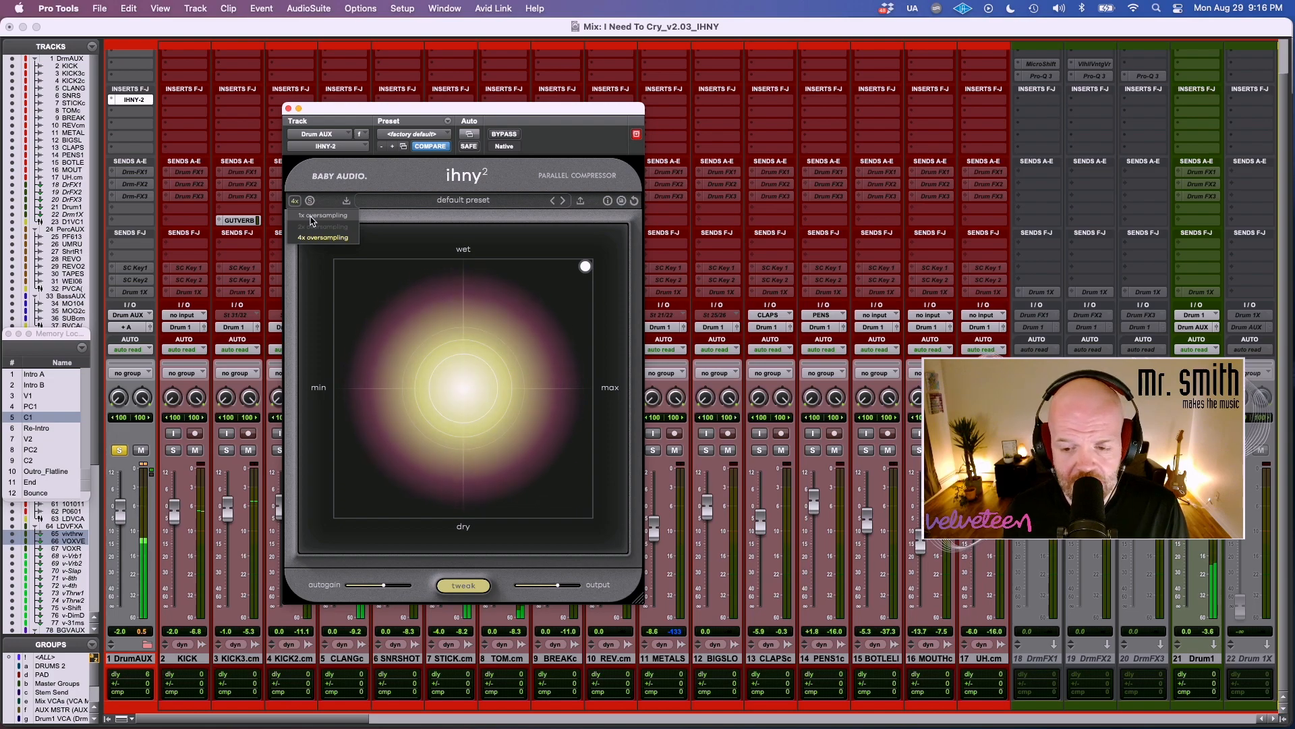
pyautogui.click(311, 216)
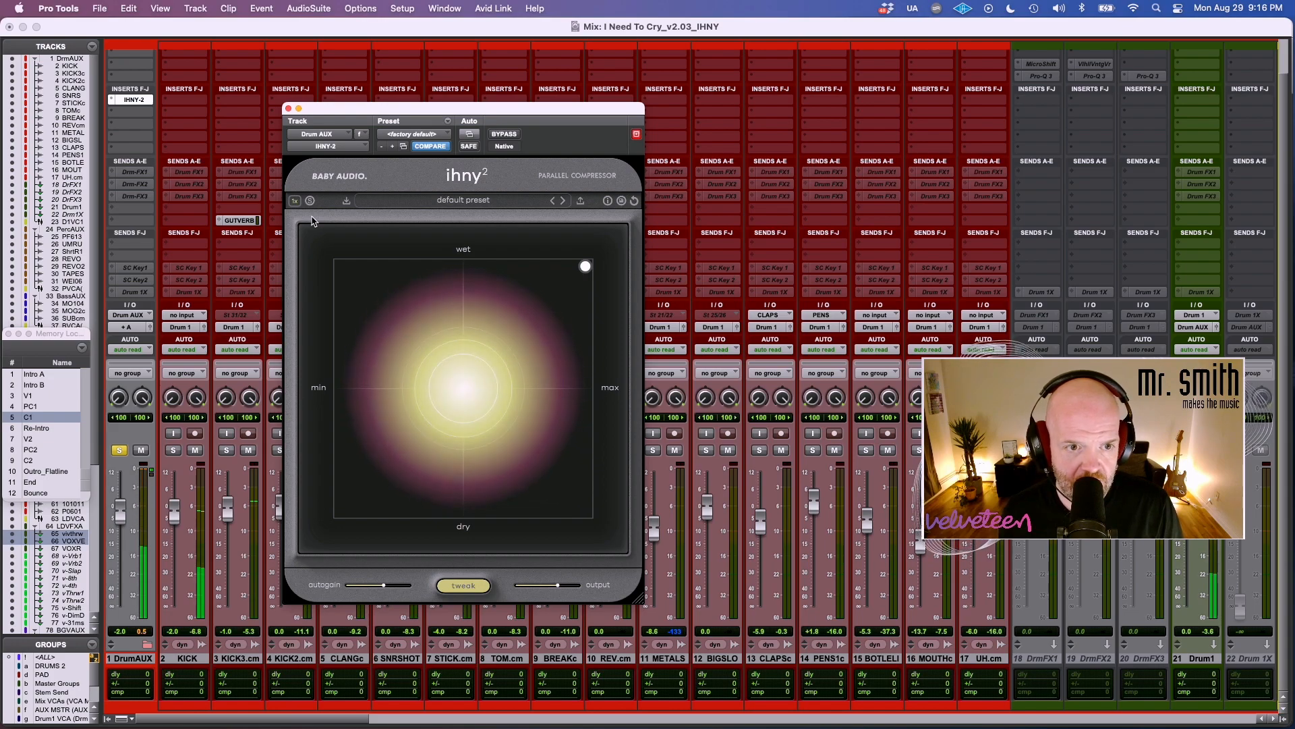
pyautogui.click(295, 201)
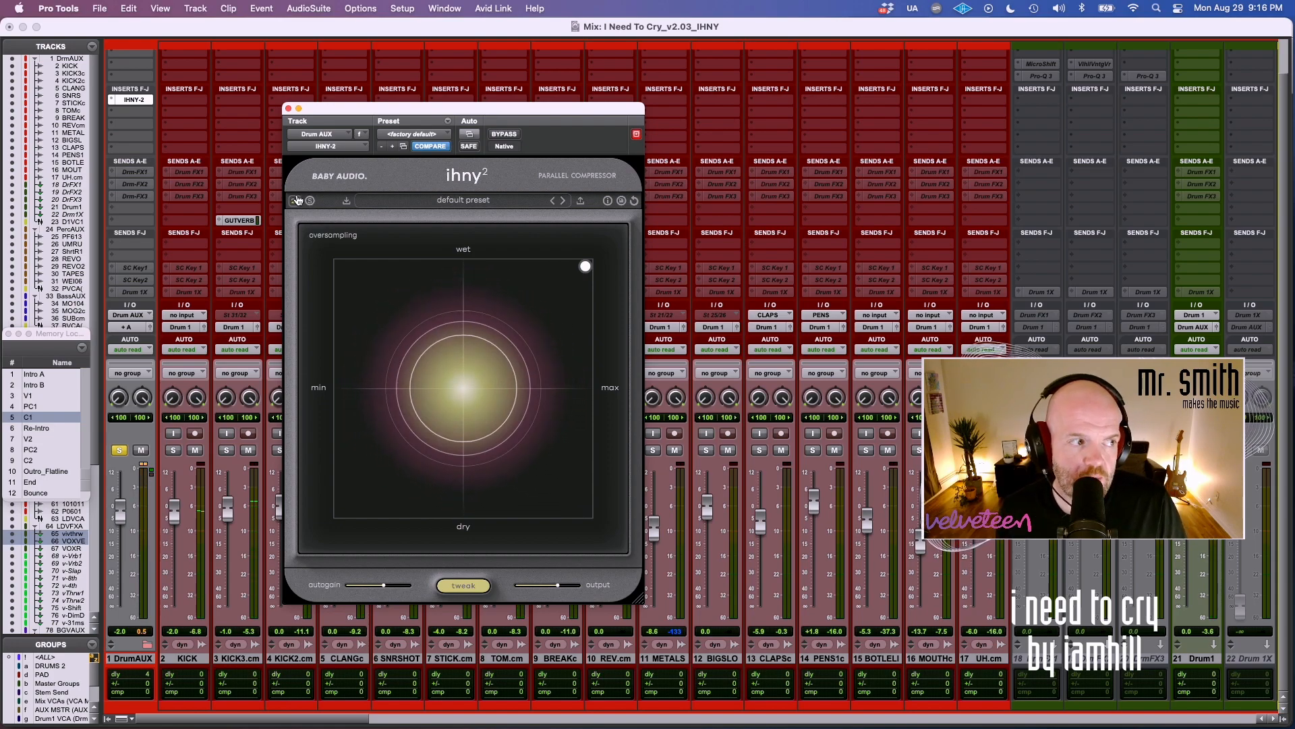
pyautogui.click(297, 200)
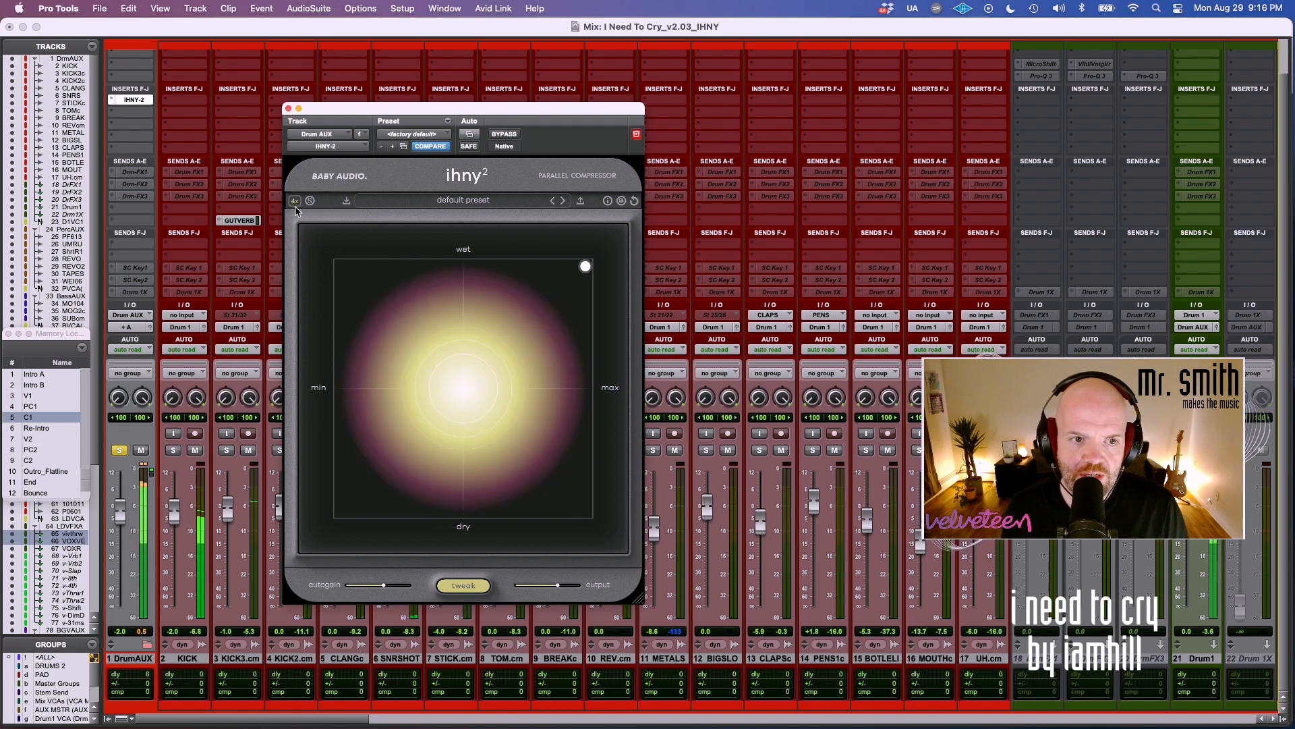
# Switch the compressor's oversampling between 1x and 4x on the soloed drums to compare them, finishing at 1x.
pyautogui.click(295, 202)
pyautogui.click(312, 218)
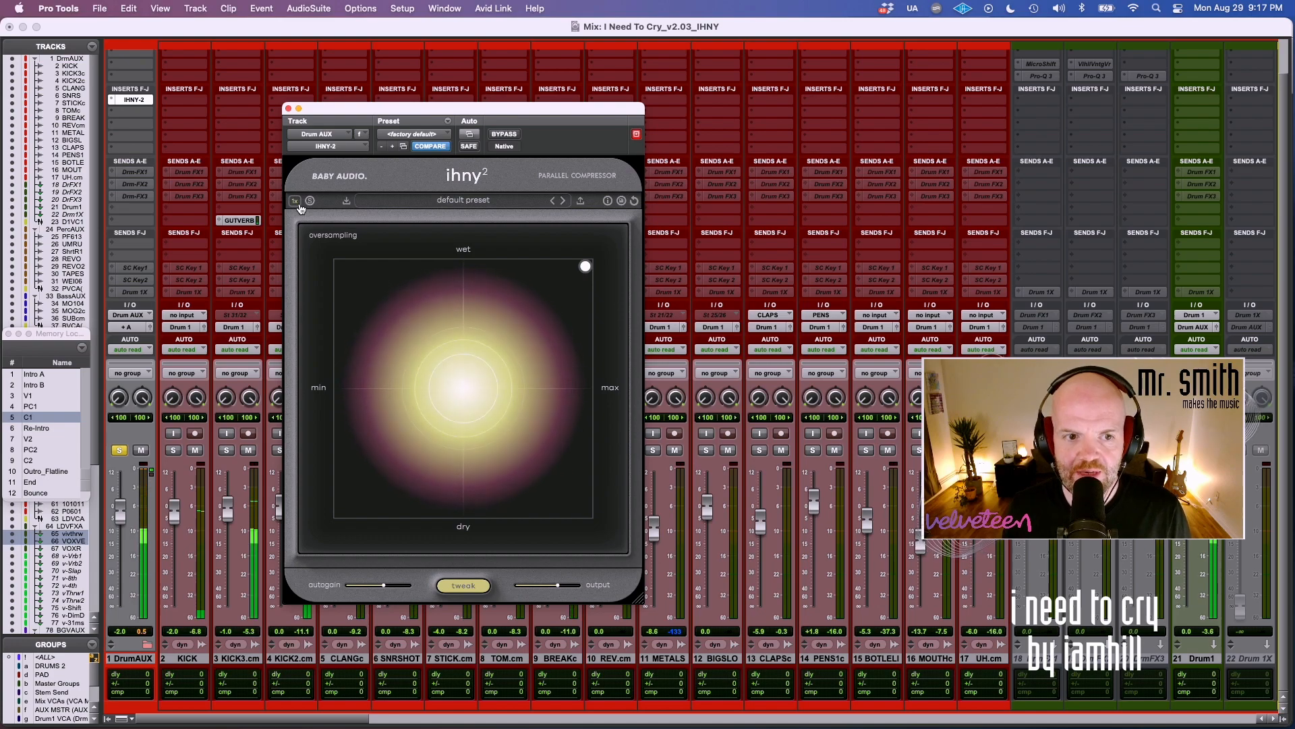
pyautogui.click(294, 201)
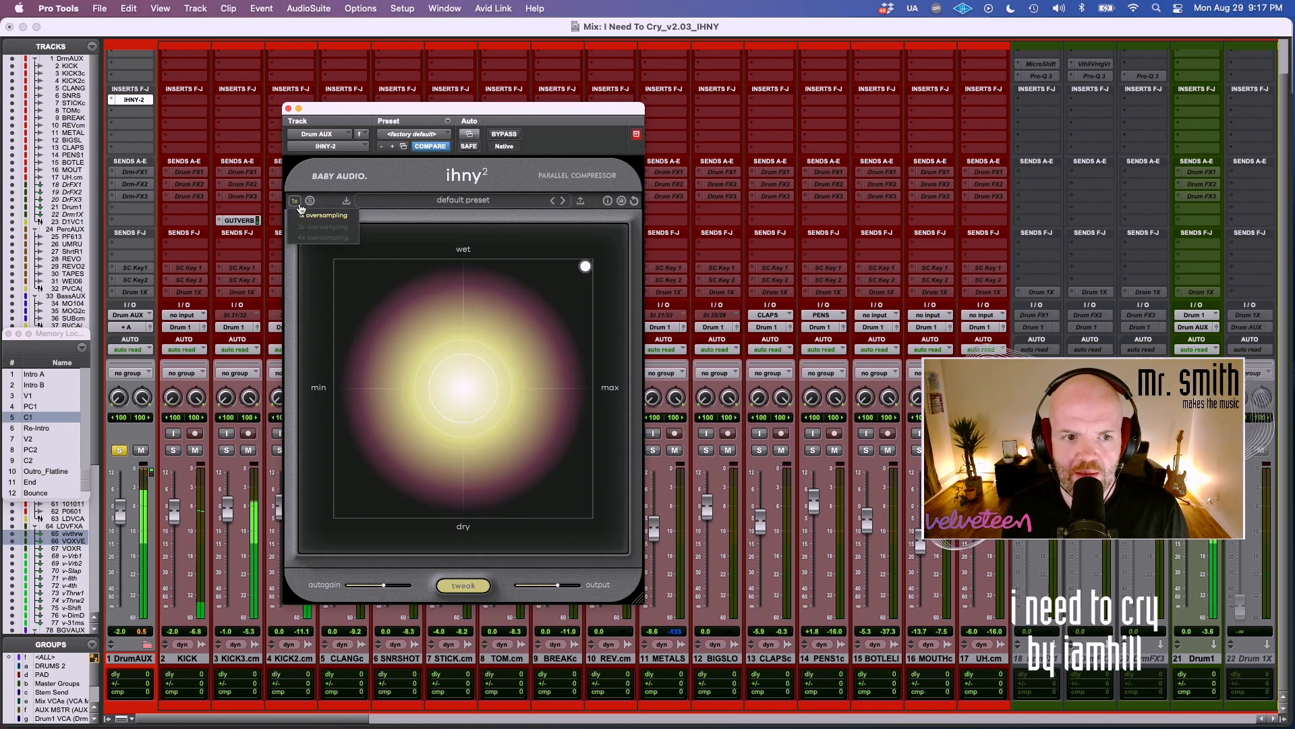
pyautogui.click(312, 242)
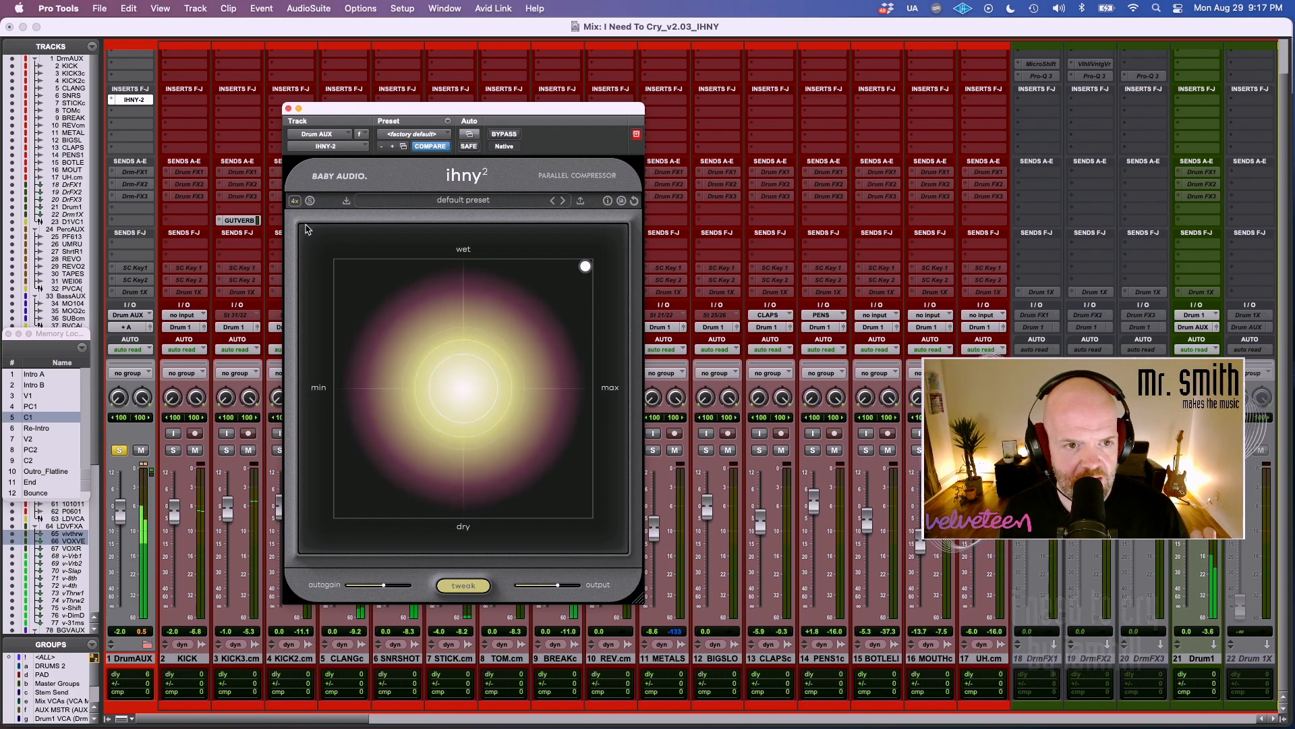
pyautogui.click(296, 202)
pyautogui.click(309, 219)
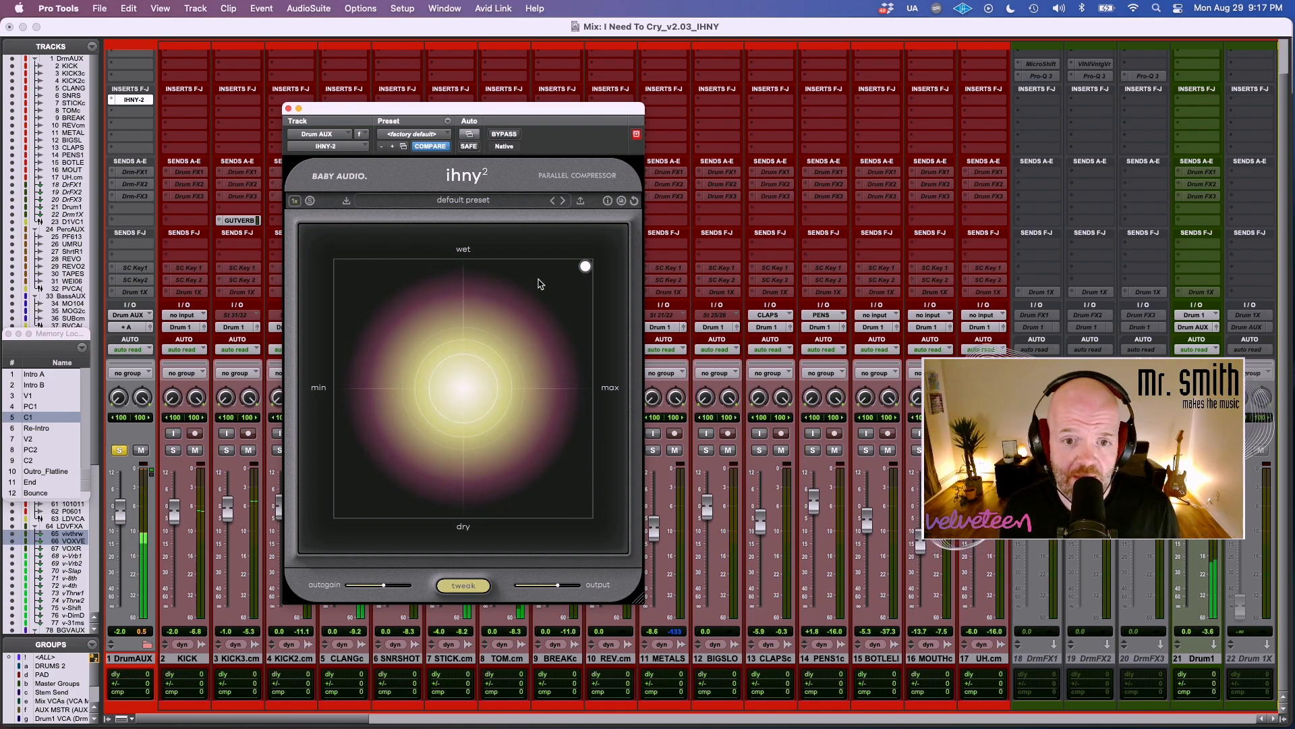
# Solo the compressor's fully compressed signal and turn on the tooltips.
pyautogui.click(310, 201)
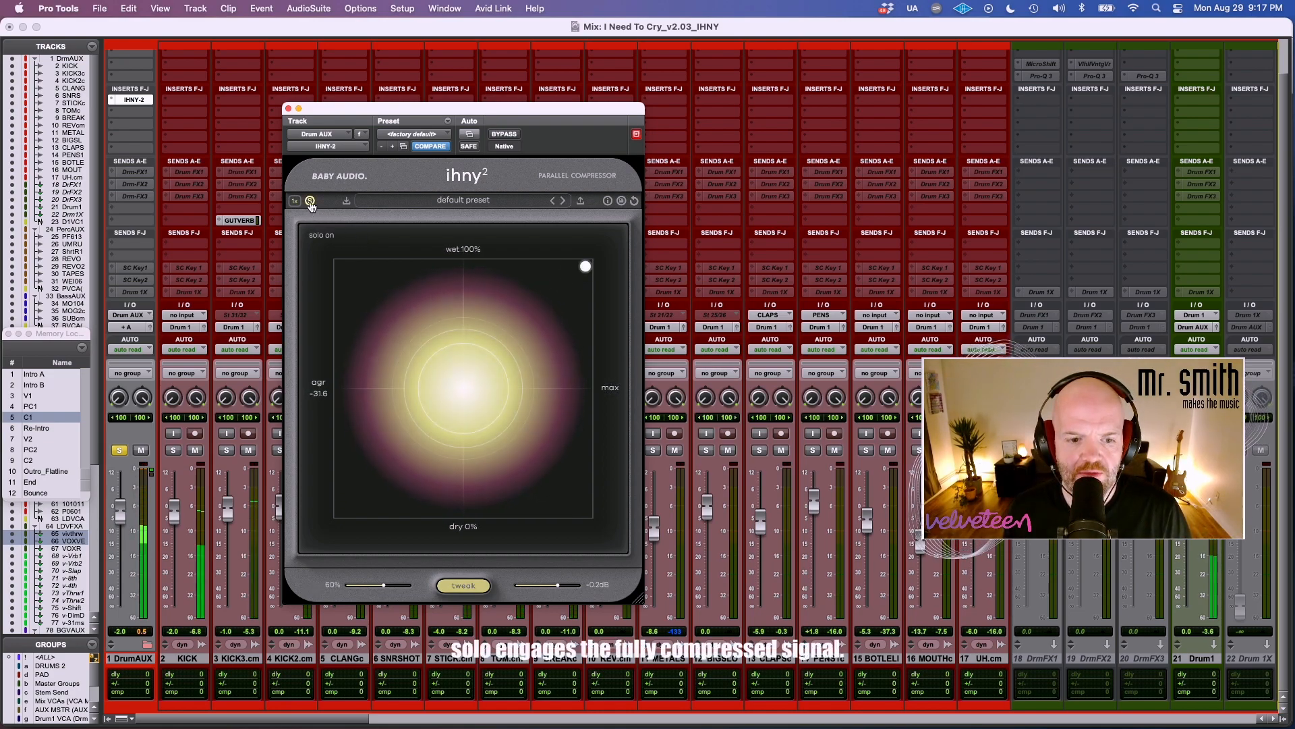
pyautogui.click(607, 201)
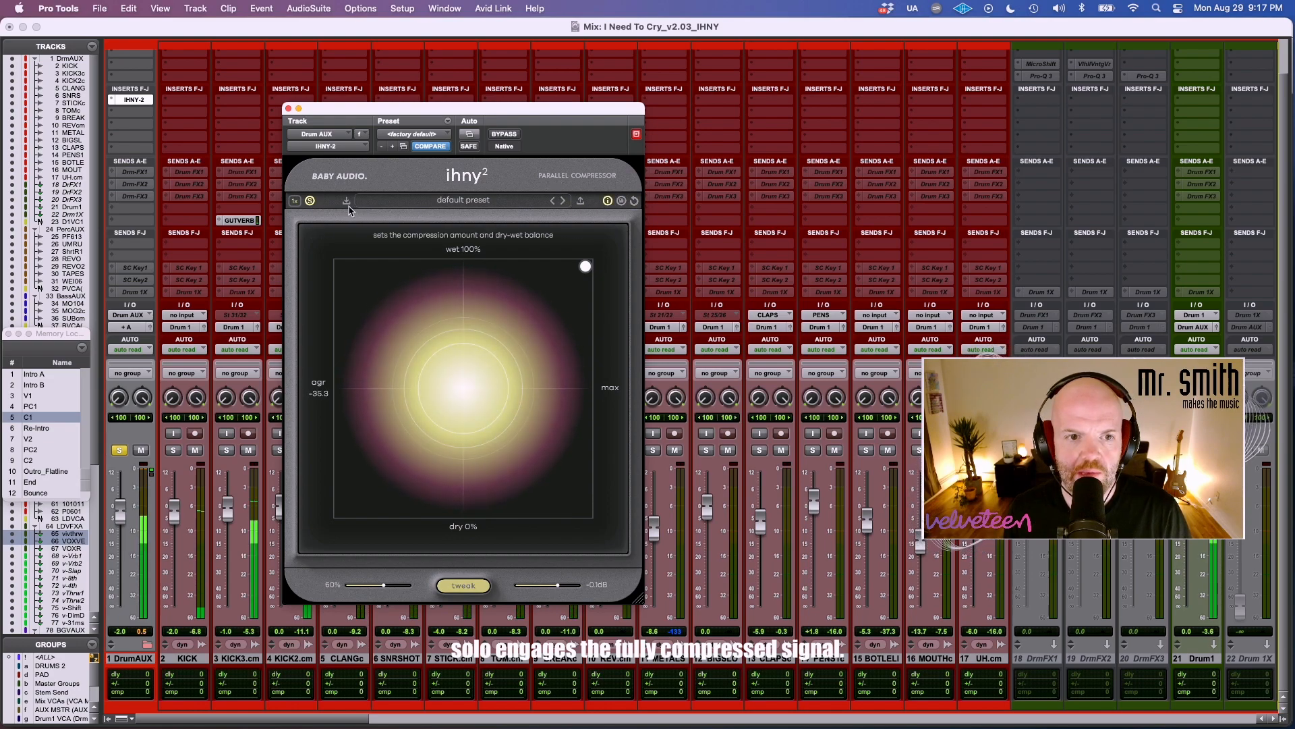
pyautogui.click(308, 204)
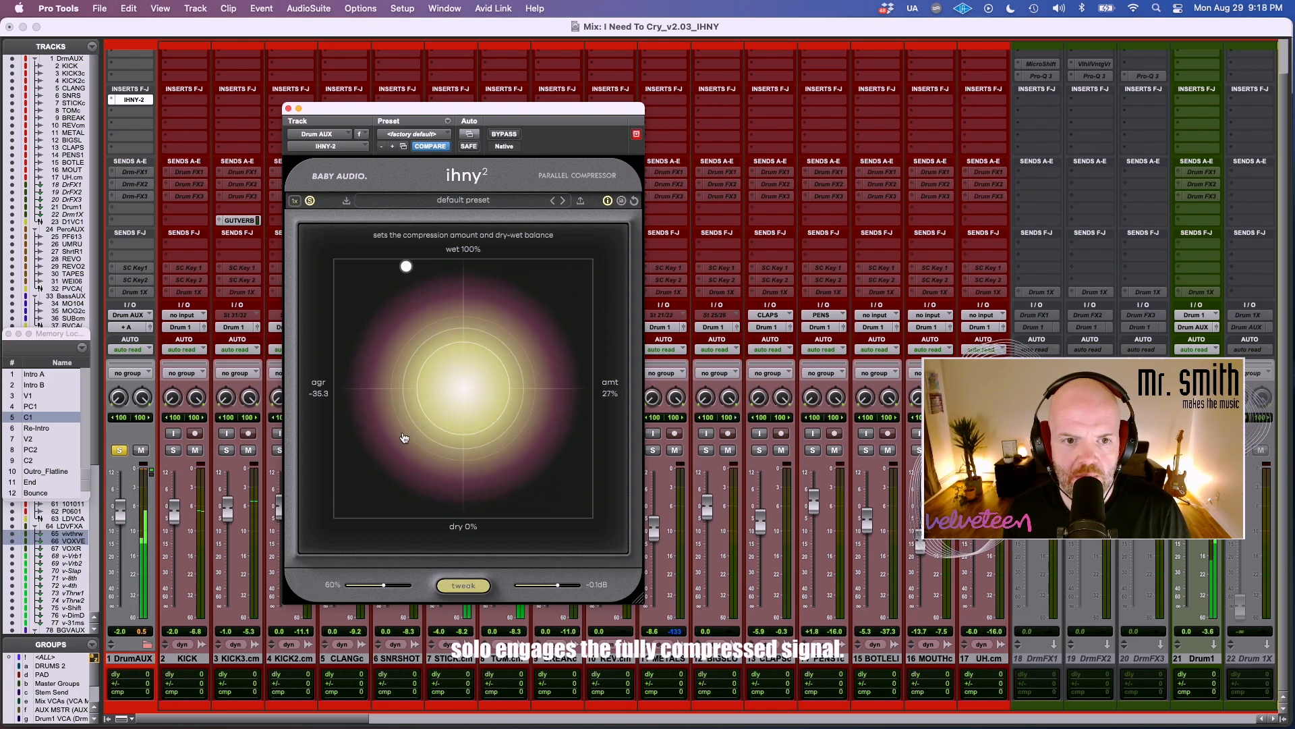
# Sweep the compression amount down to about 3% and up to 100%, and compare the drums with the compressor bypassed.
pyautogui.moveTo(379, 442); pyautogui.dragTo(433, 419)
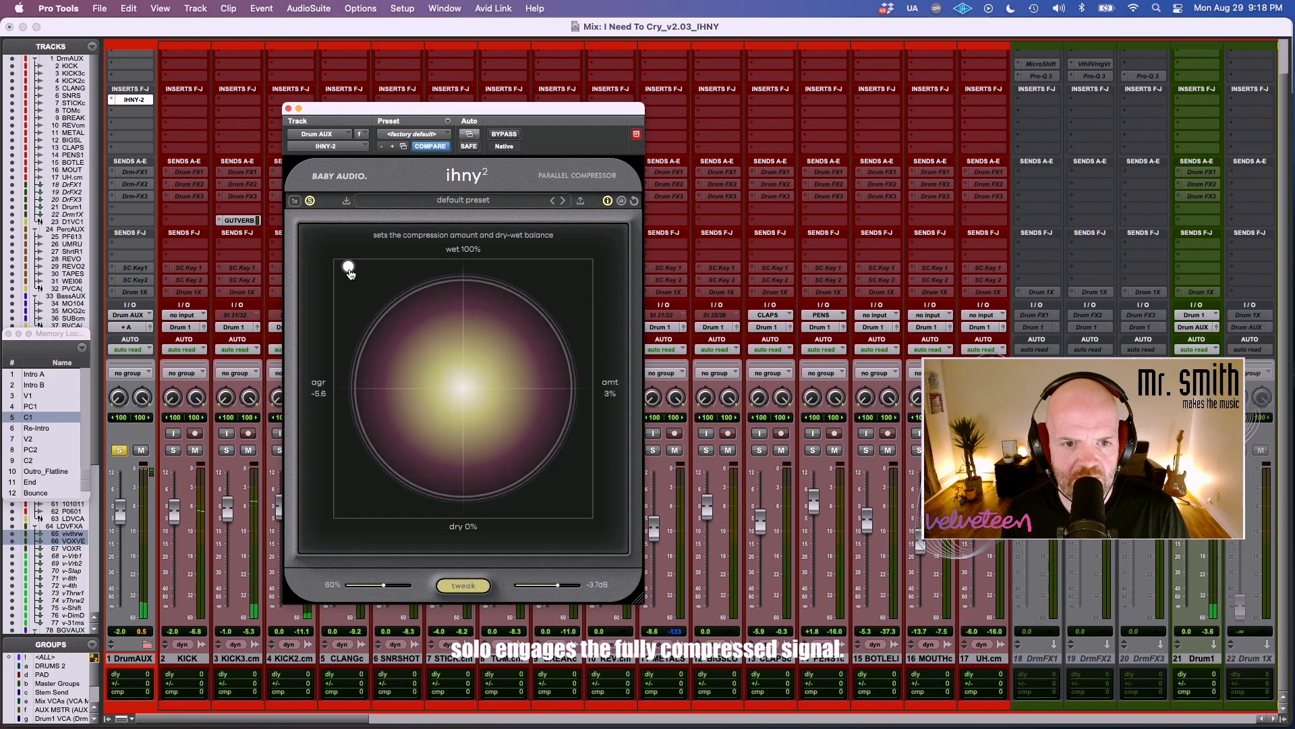
pyautogui.moveTo(332, 273); pyautogui.dragTo(586, 268)
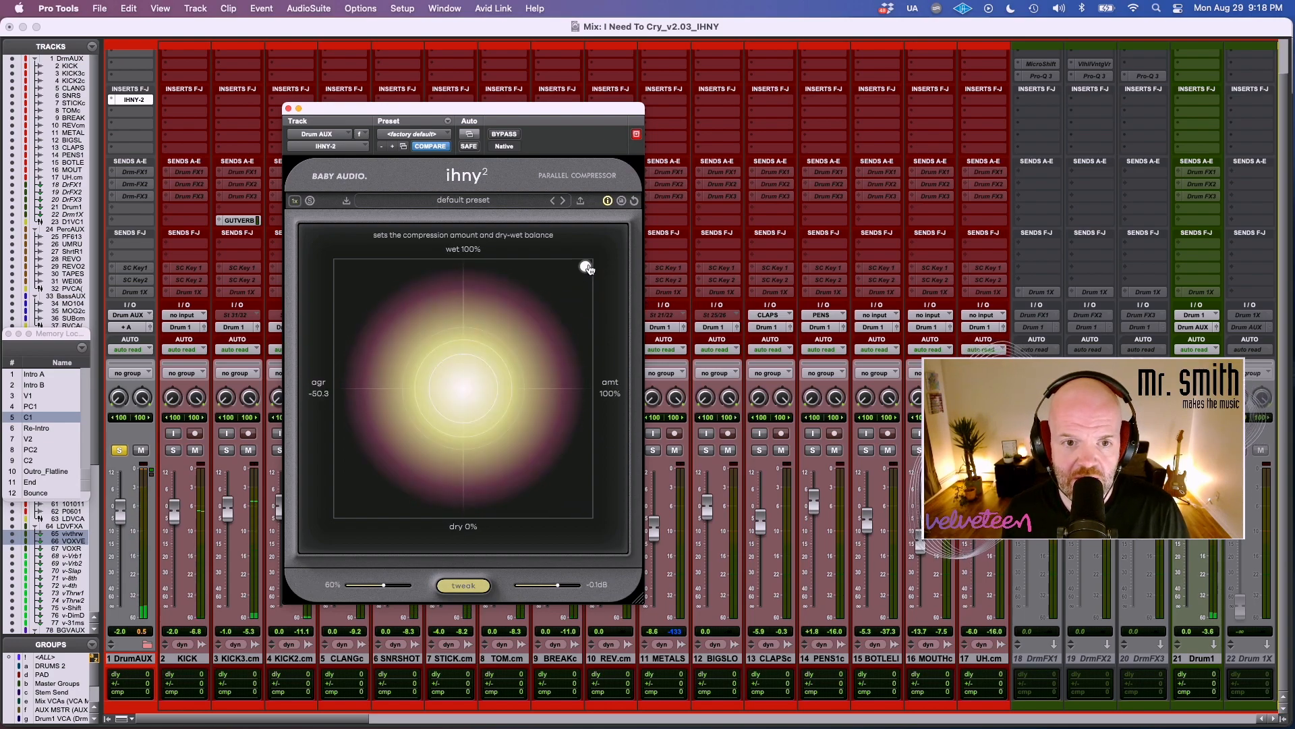
pyautogui.click(508, 136)
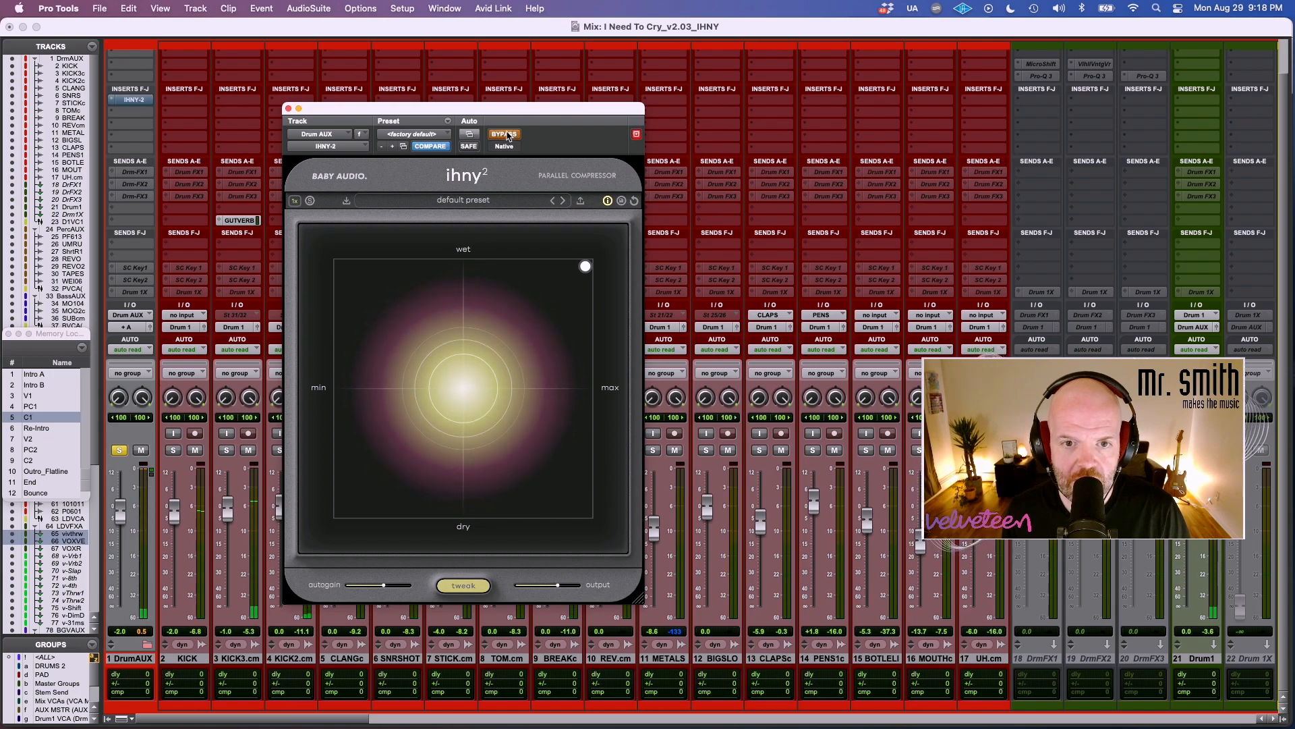
pyautogui.click(508, 136)
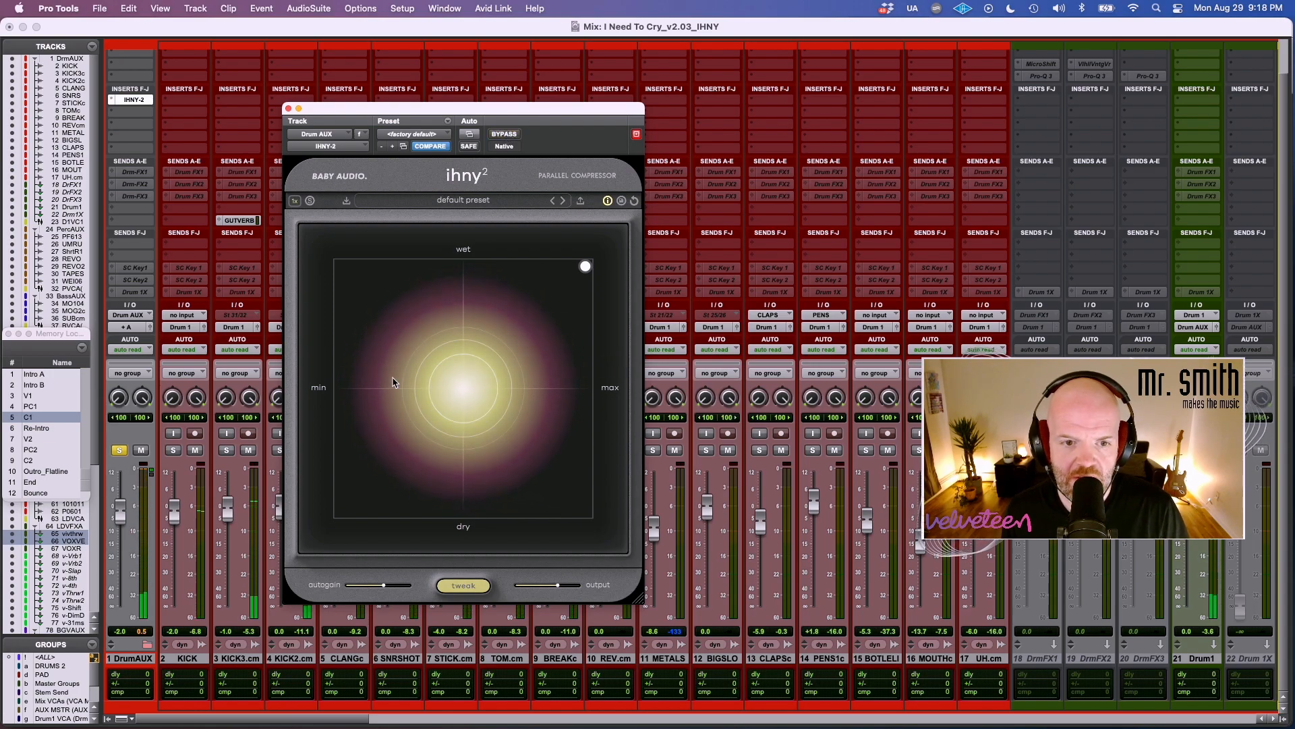
# Show the tweak controls and try different attack, ratio and punch settings, including a 30 ms attack and a 5:1 ratio.
pyautogui.click(447, 589)
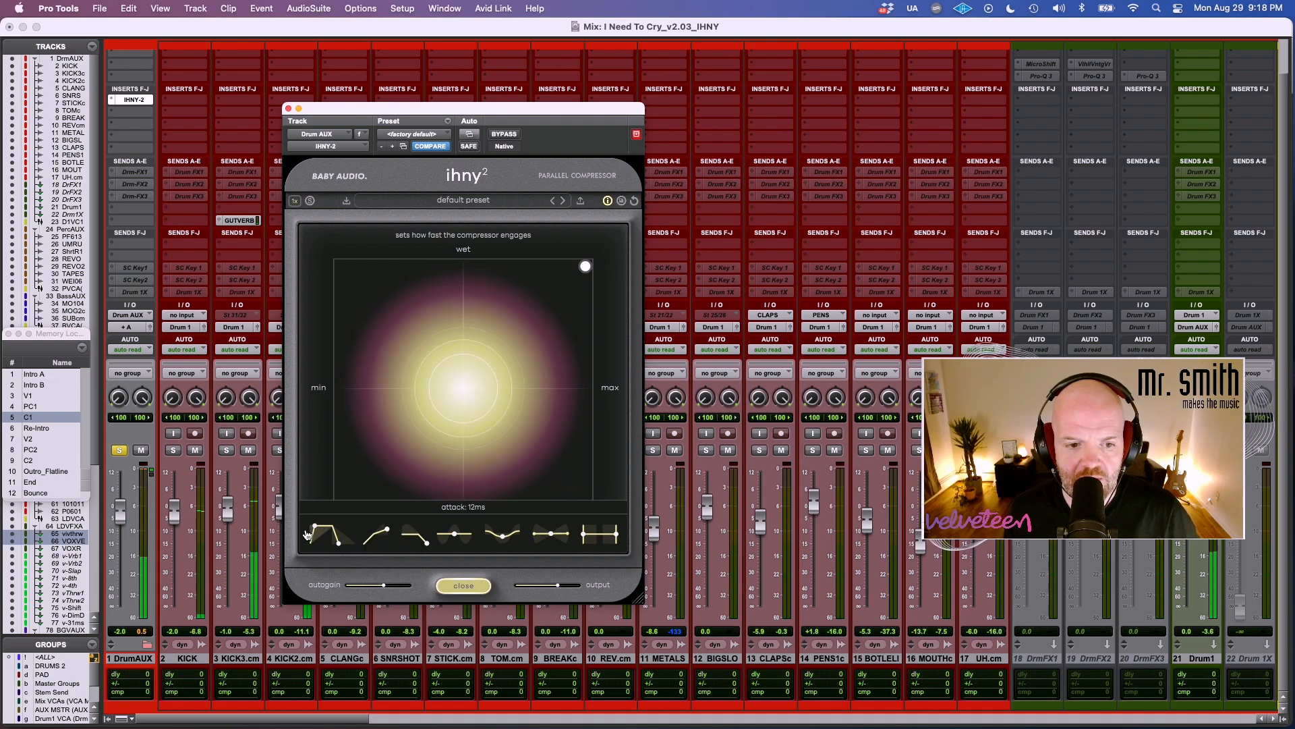
pyautogui.moveTo(320, 534); pyautogui.dragTo(376, 462)
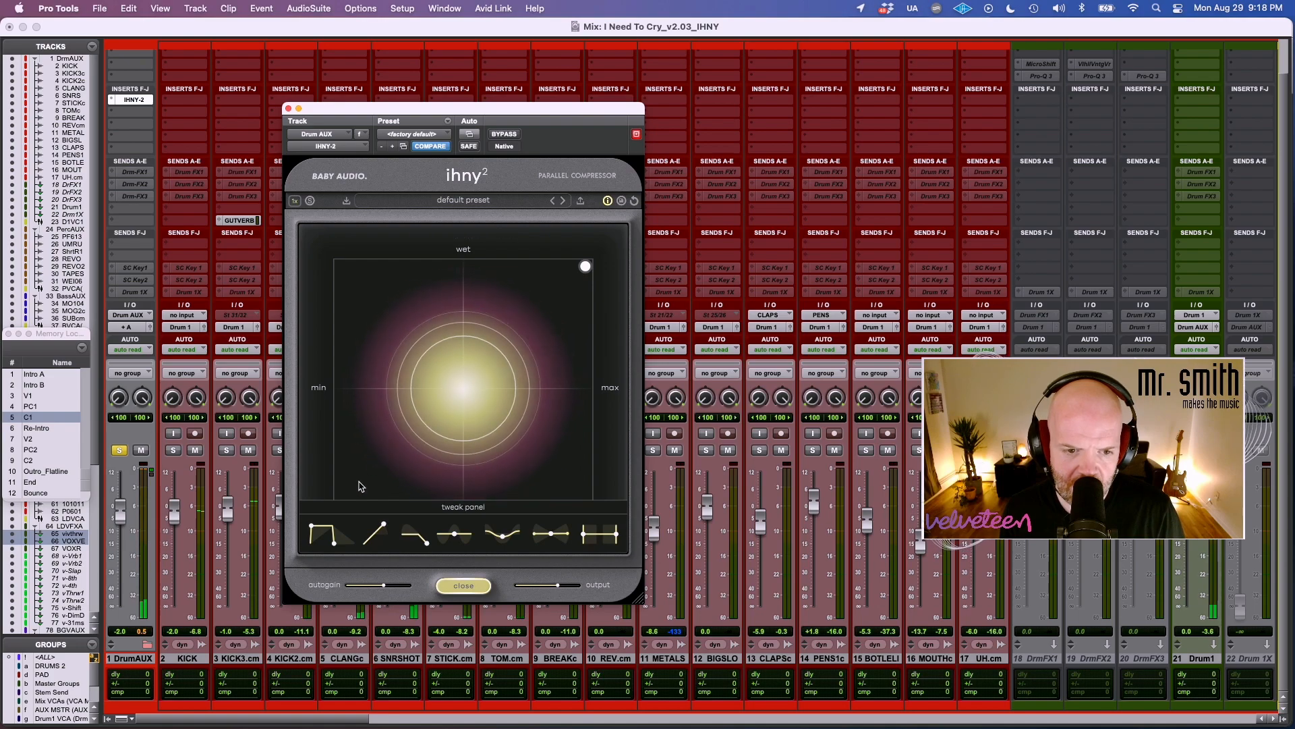
pyautogui.moveTo(339, 548); pyautogui.dragTo(415, 544)
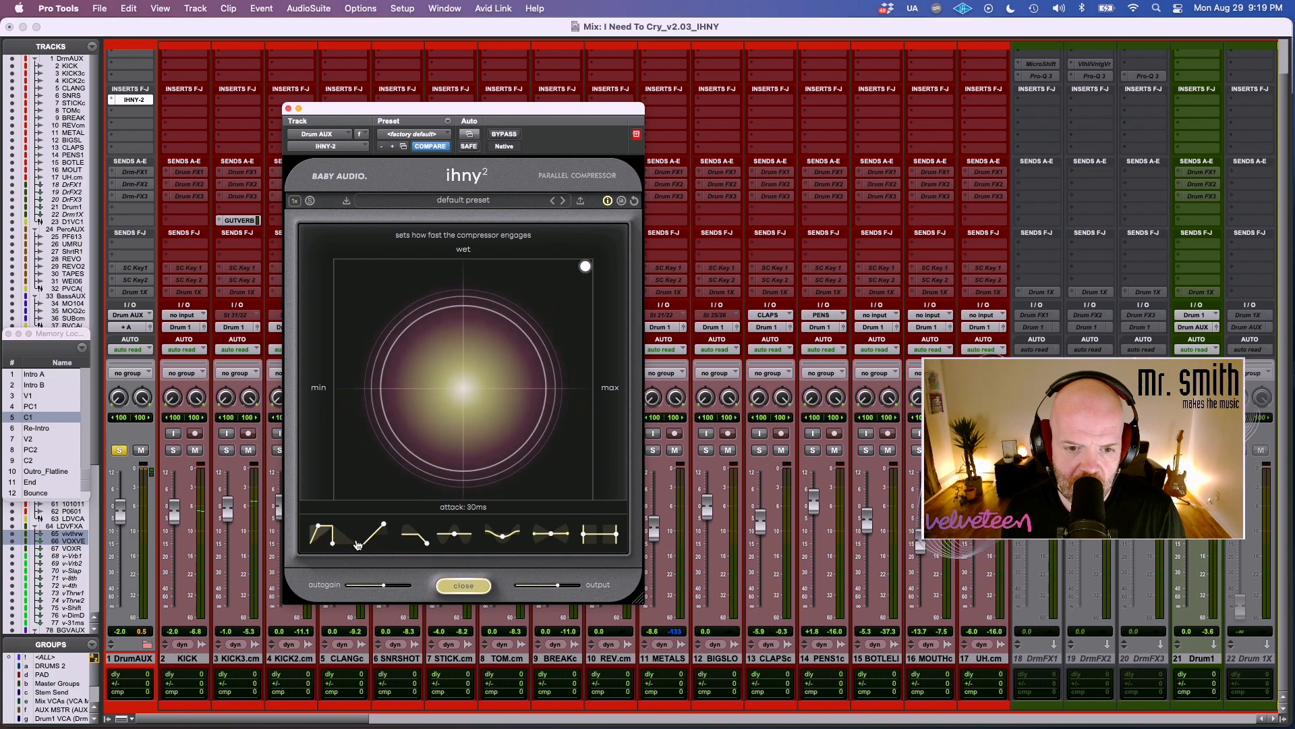
pyautogui.moveTo(358, 544); pyautogui.dragTo(373, 543)
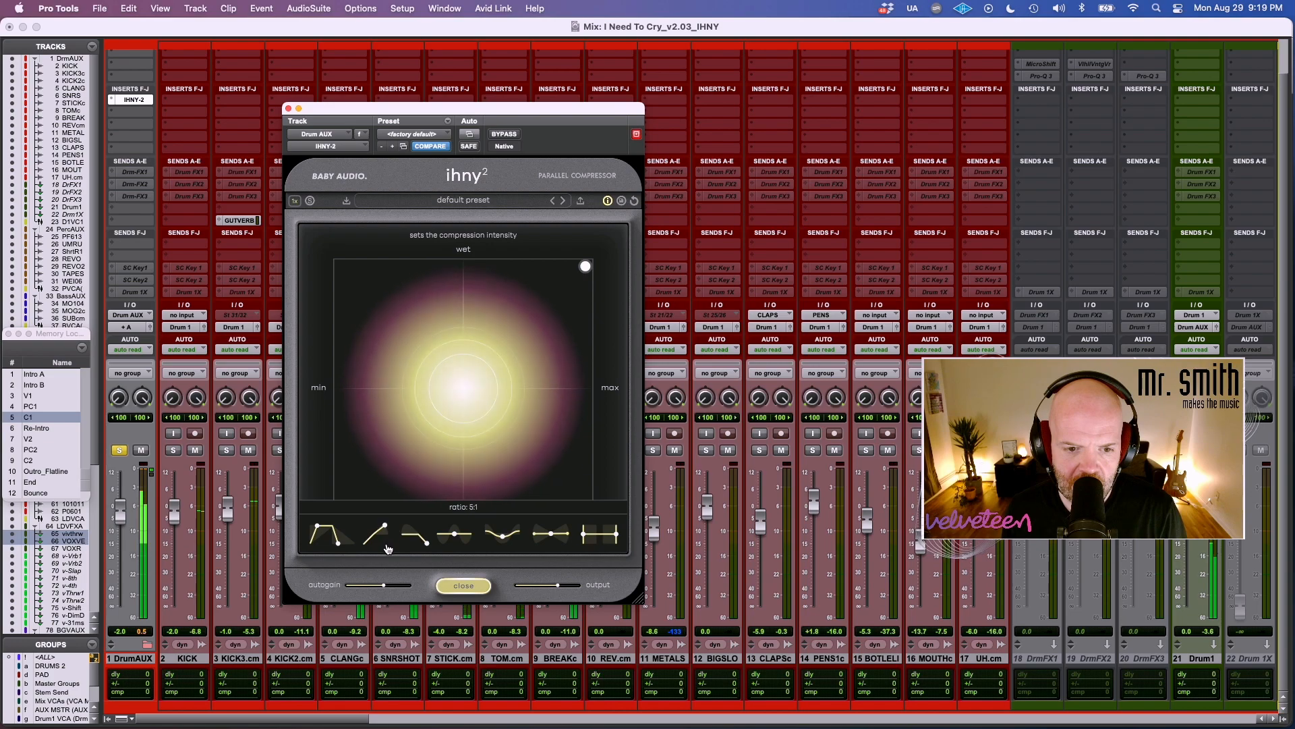
pyautogui.moveTo(429, 545); pyautogui.dragTo(422, 479)
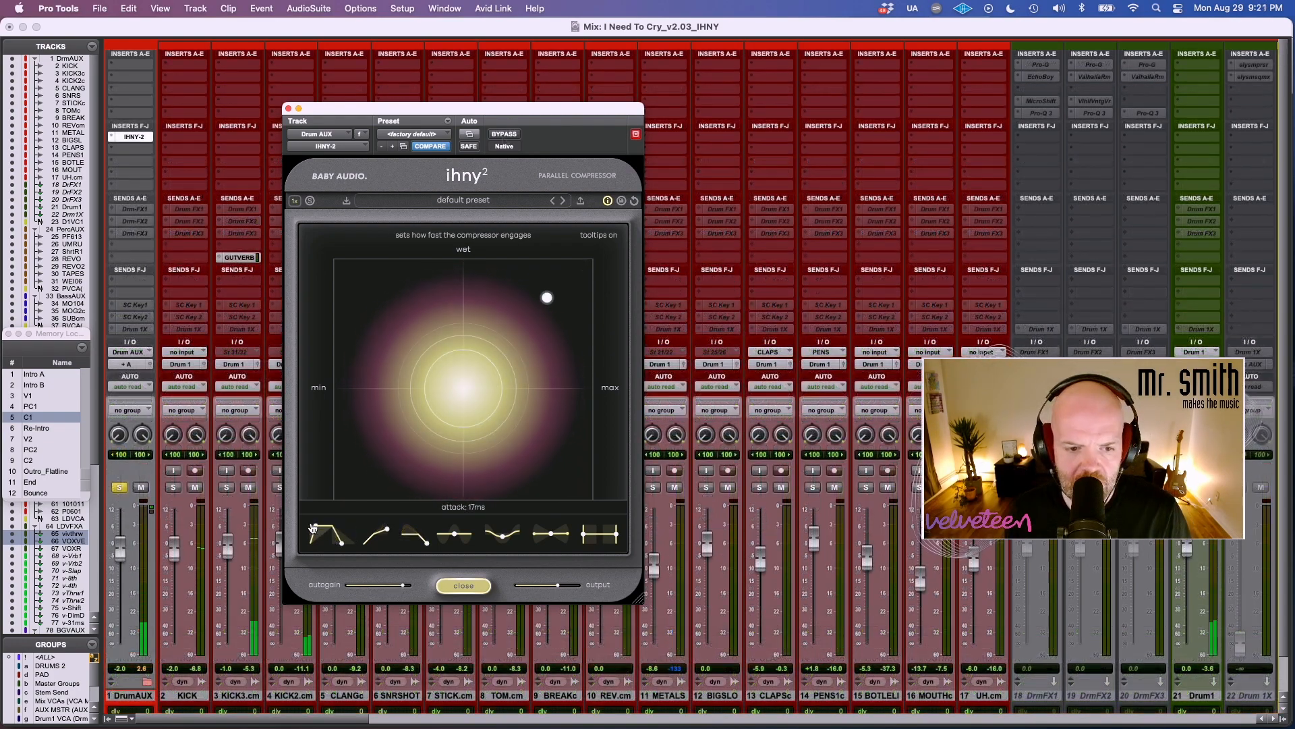
# Try a 3 ms attack with reduced compression amount and wet mix, and reshape the release.
pyautogui.moveTo(345, 545); pyautogui.dragTo(289, 554)
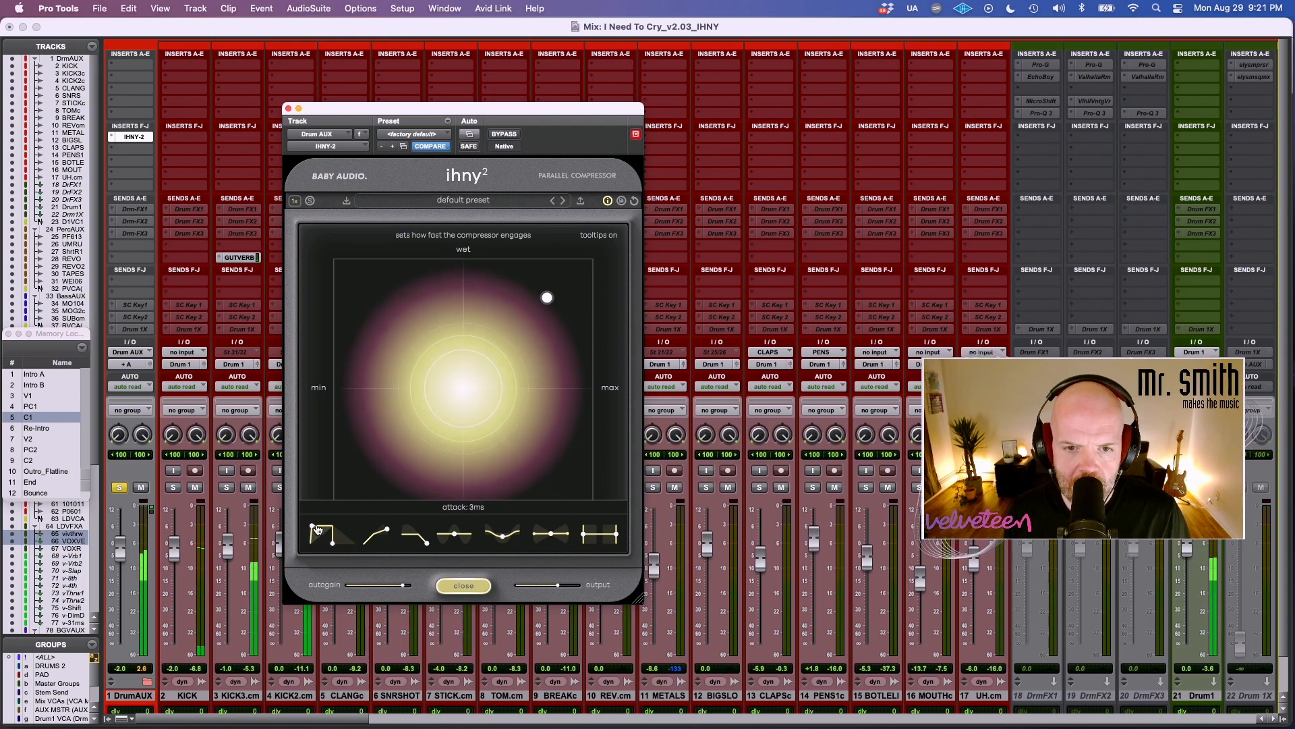
pyautogui.moveTo(547, 297); pyautogui.dragTo(522, 330)
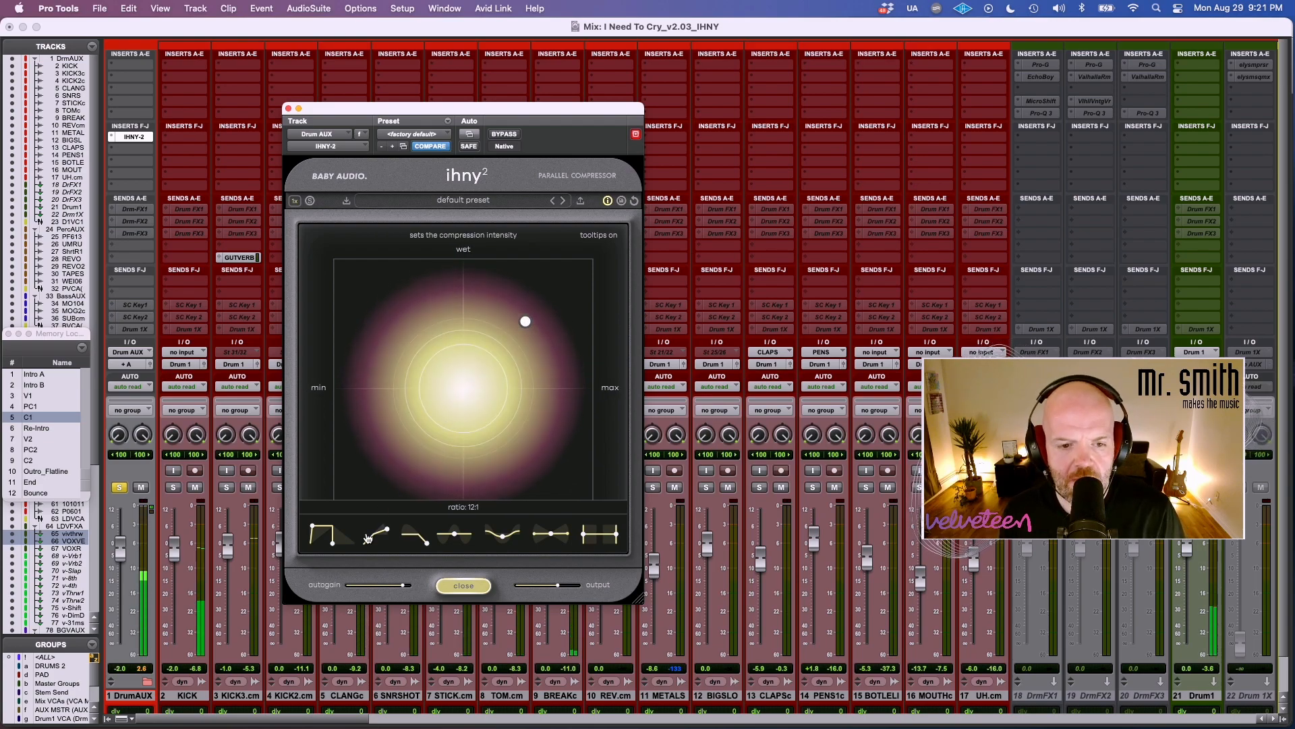
pyautogui.moveTo(330, 547); pyautogui.dragTo(379, 533)
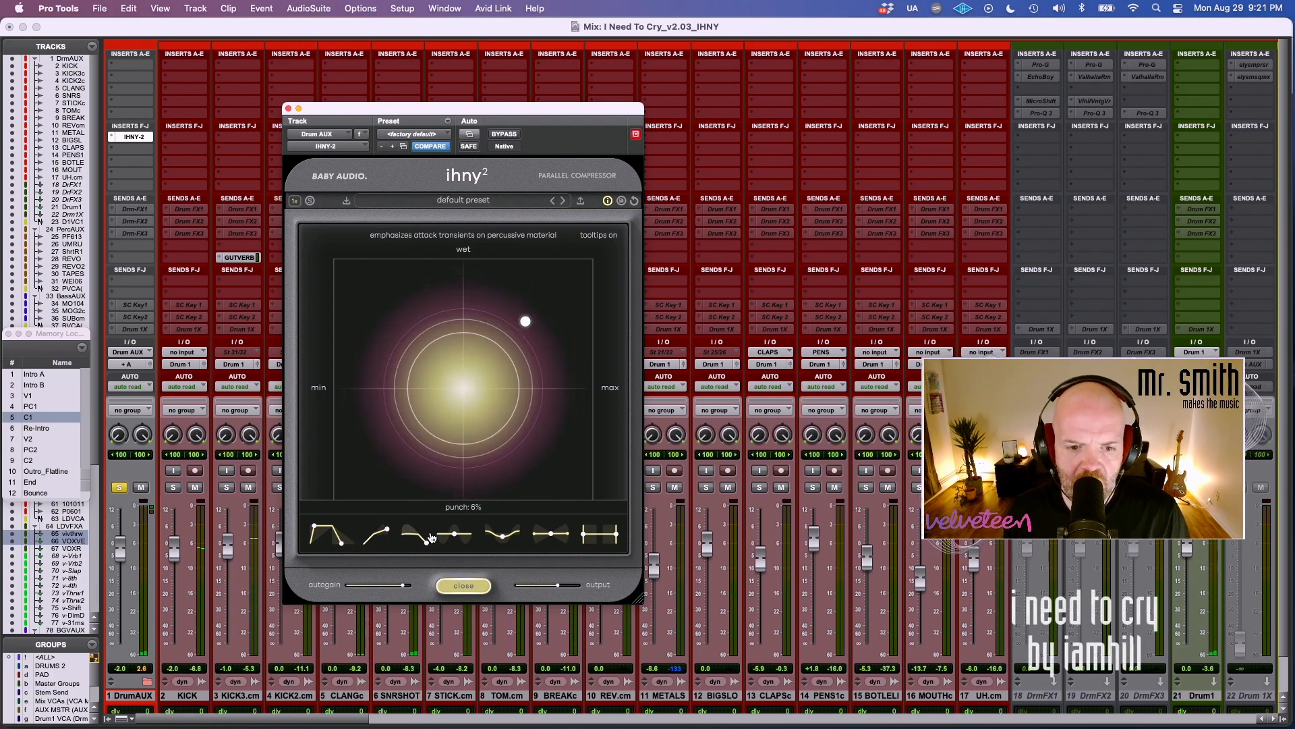
# Raise the punch and harmonics, and compare the processed drums with the compressor bypassed.
pyautogui.moveTo(427, 534); pyautogui.dragTo(429, 447)
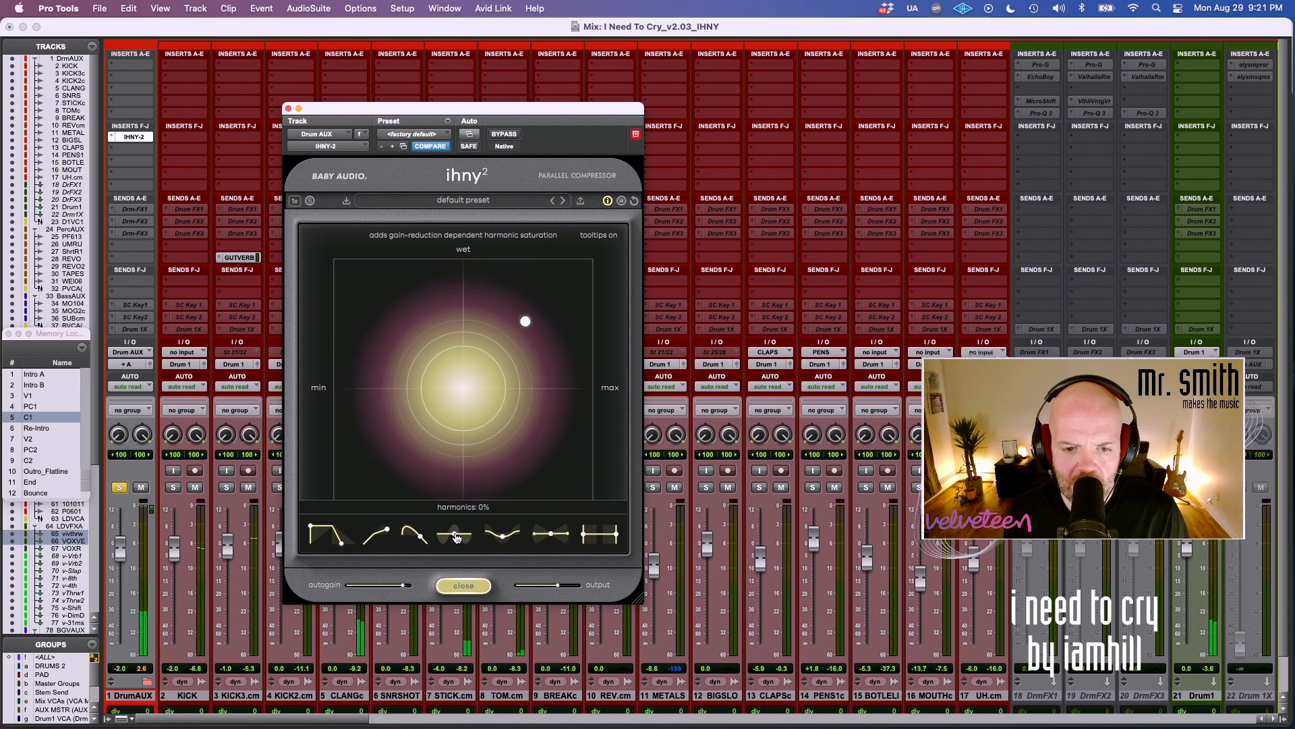
pyautogui.moveTo(464, 514); pyautogui.dragTo(476, 389)
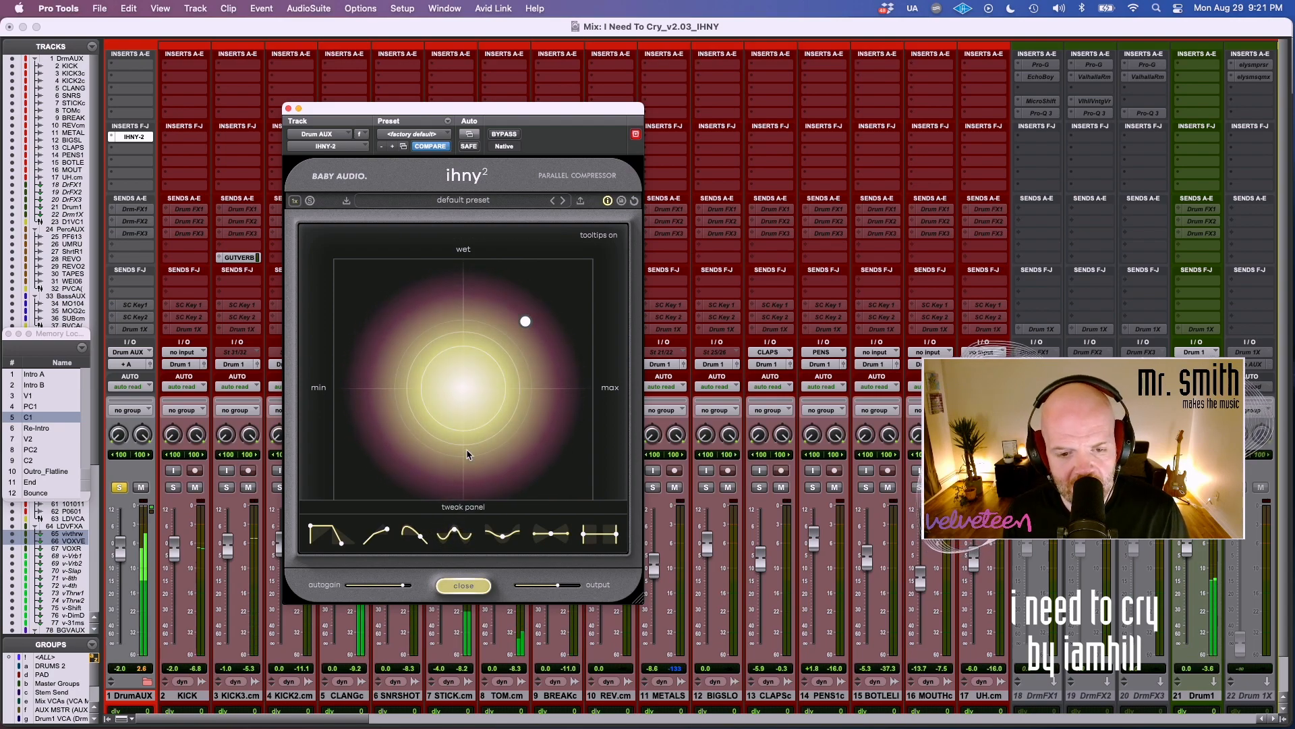
pyautogui.click(507, 134)
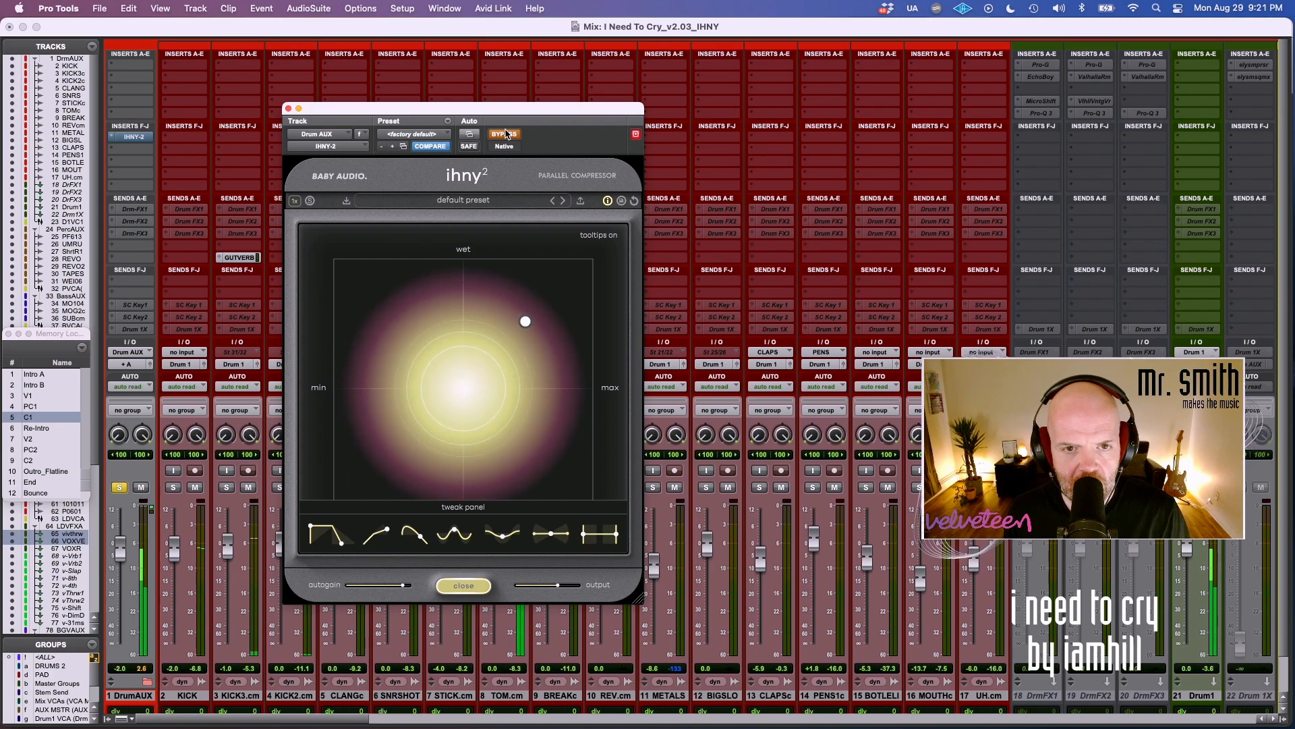
pyautogui.click(507, 134)
# Increase the compression amount and wet mix, and try the valley-shaped tweak curve deep and flat, leaving a shallow dip.
pyautogui.moveTo(560, 306); pyautogui.dragTo(618, 246)
pyautogui.moveTo(503, 536); pyautogui.dragTo(524, 442)
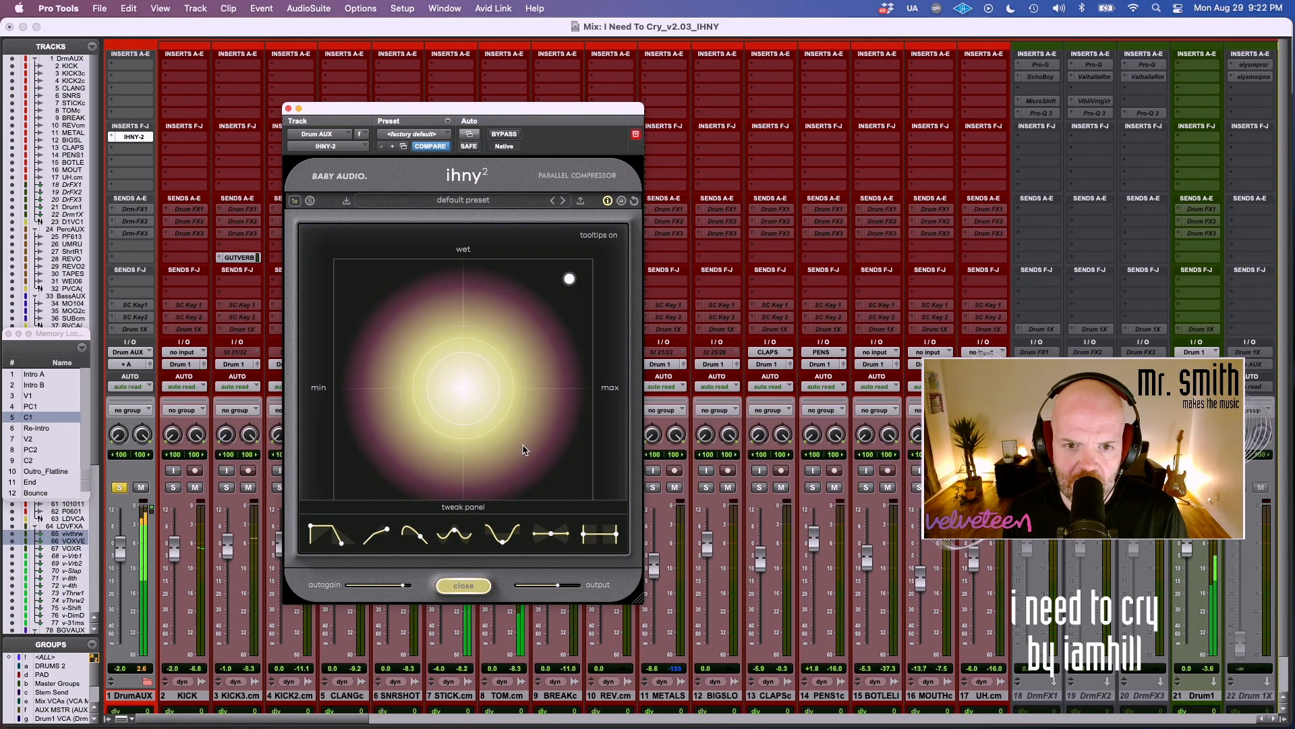
pyautogui.moveTo(570, 280)
pyautogui.mouseDown()
pyautogui.moveTo(598, 263)
pyautogui.moveTo(579, 280)
pyautogui.mouseUp()
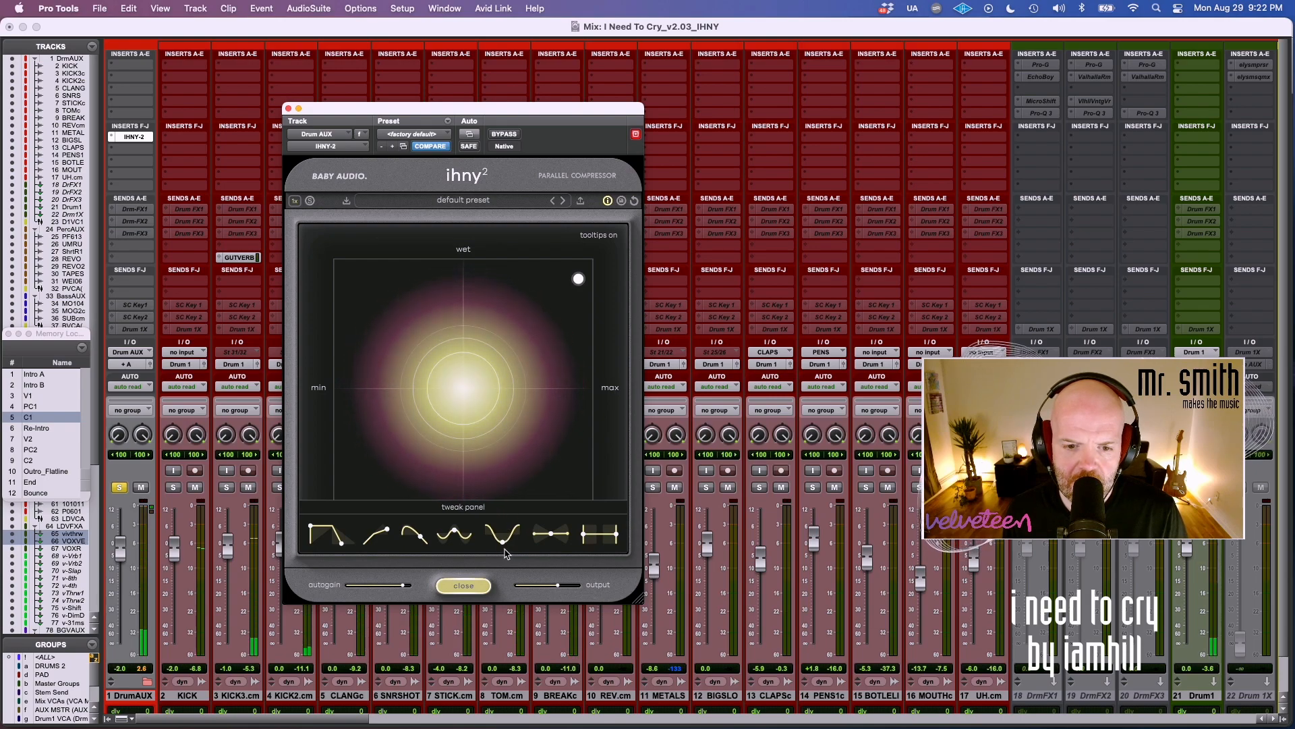
pyautogui.moveTo(501, 544); pyautogui.dragTo(503, 619)
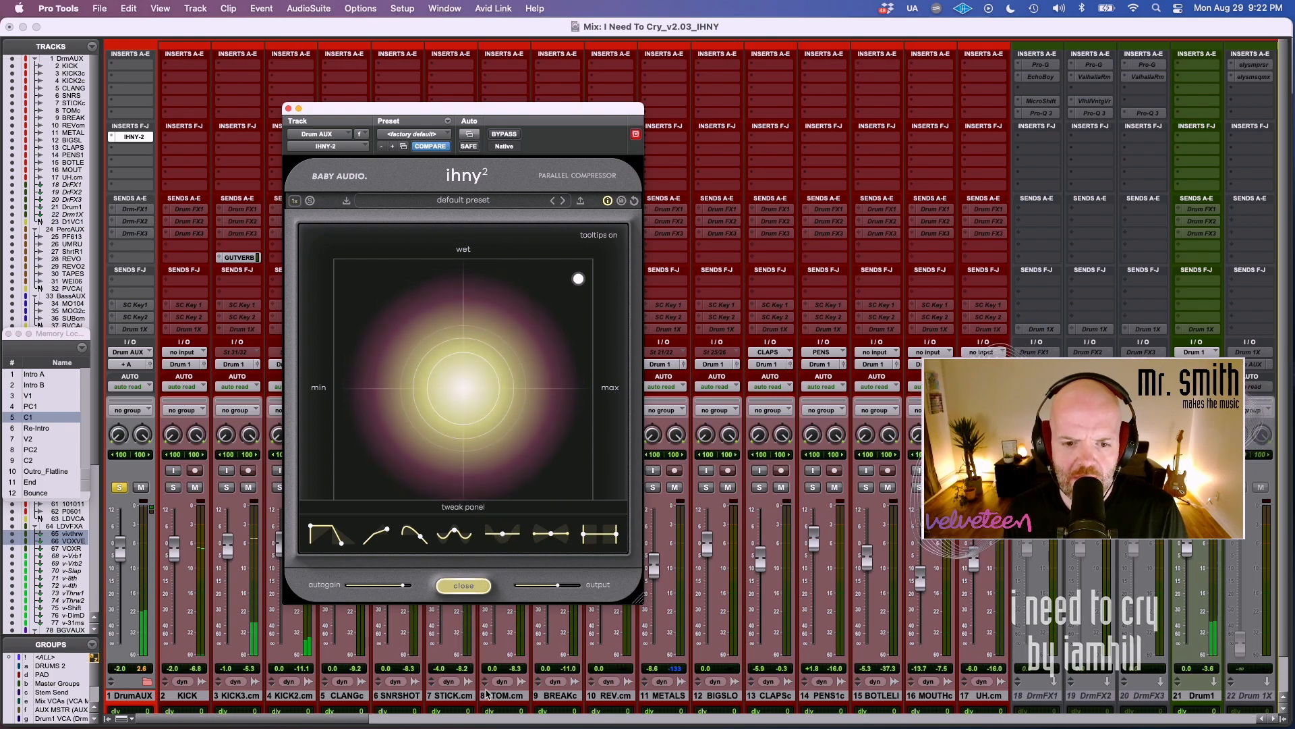
pyautogui.moveTo(502, 553); pyautogui.dragTo(526, 483)
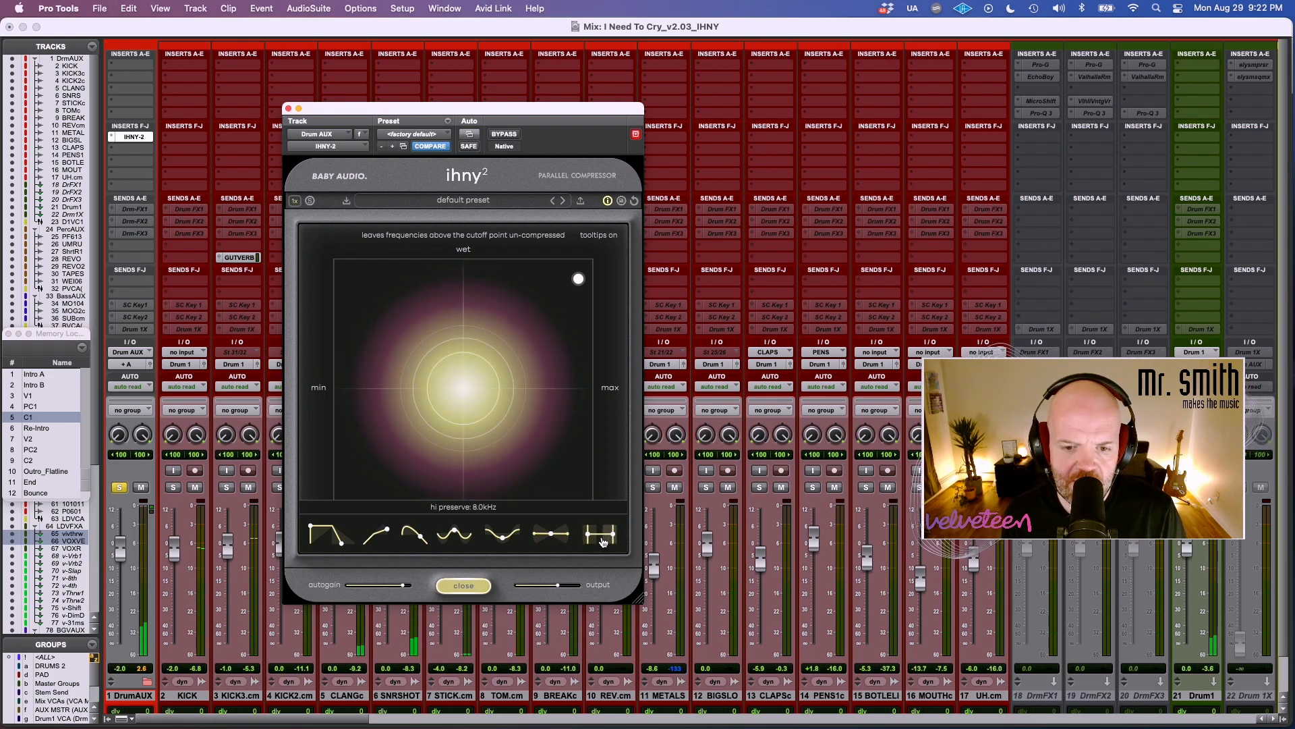
# Adjust the hi preserve cutoff and raise the compressor's oversampling to 2x.
pyautogui.moveTo(596, 537); pyautogui.dragTo(593, 538)
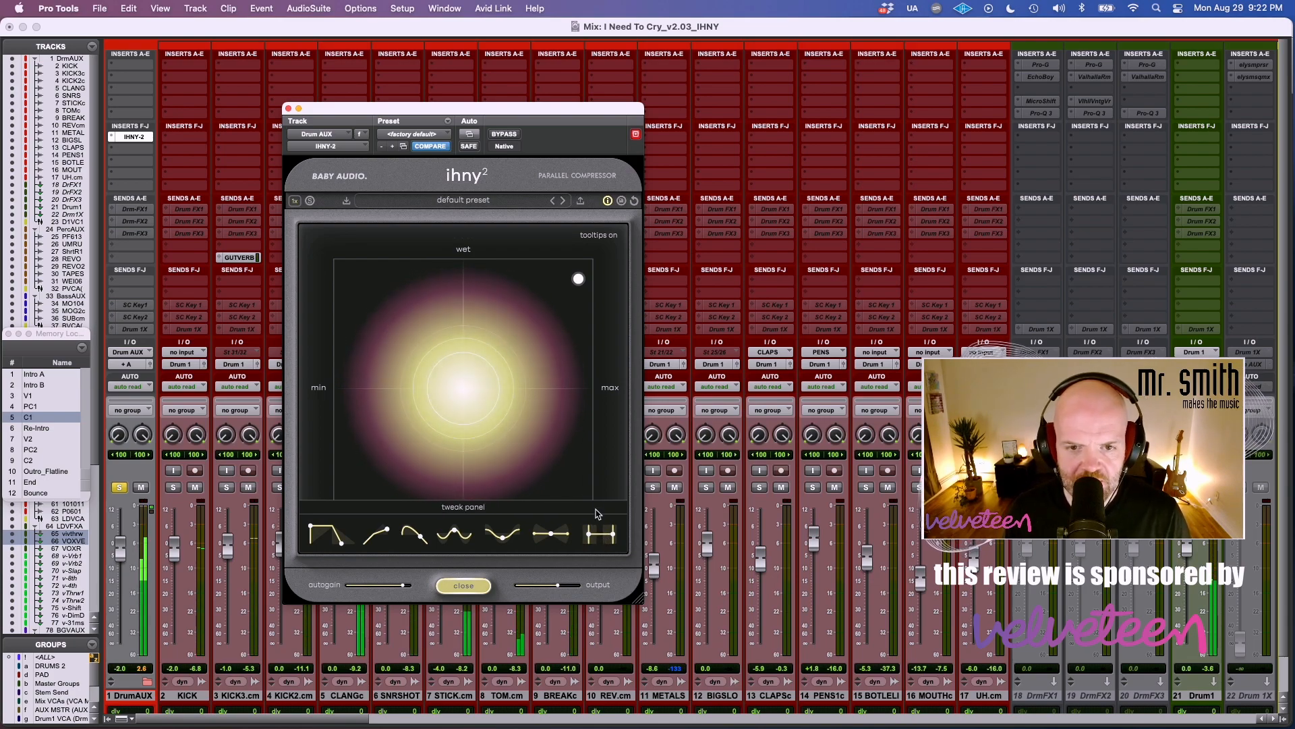
pyautogui.click(295, 200)
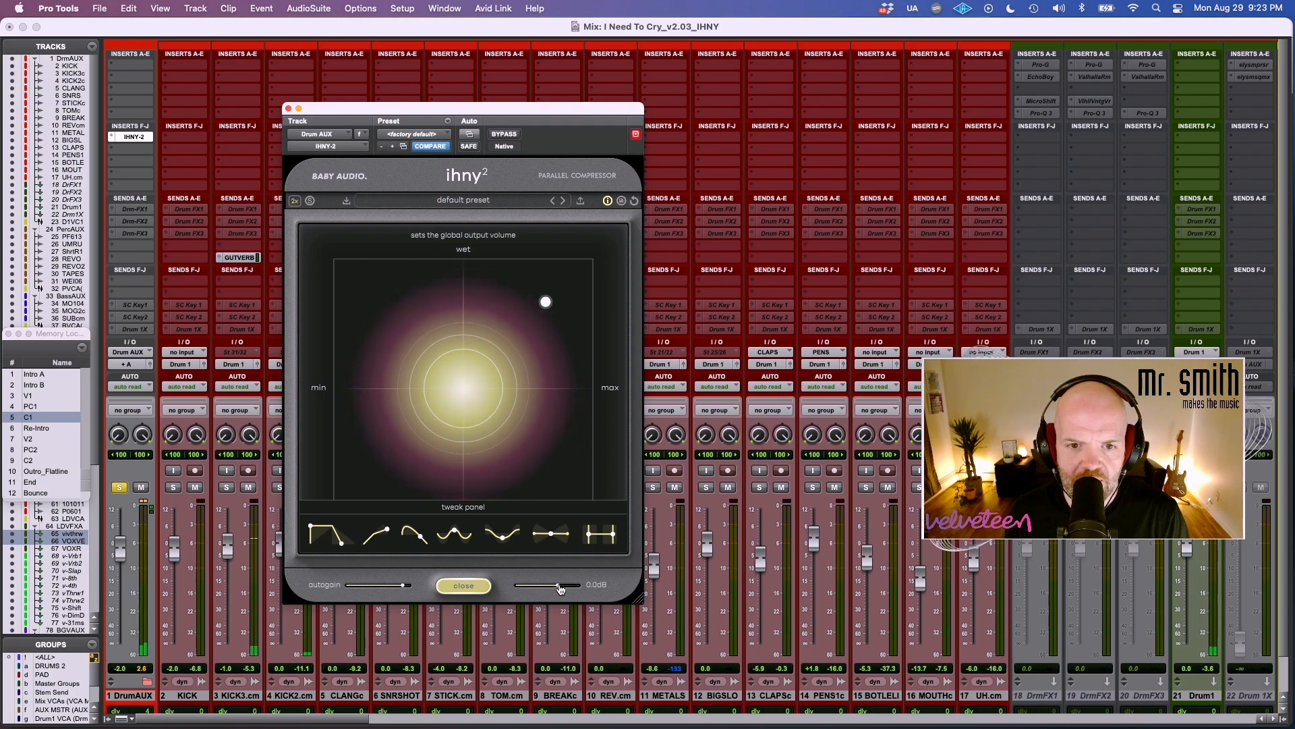
# Lower the autogain to roughly the middle of its range and compare the level with the compressor bypassed.
pyautogui.moveTo(402, 584); pyautogui.dragTo(373, 585)
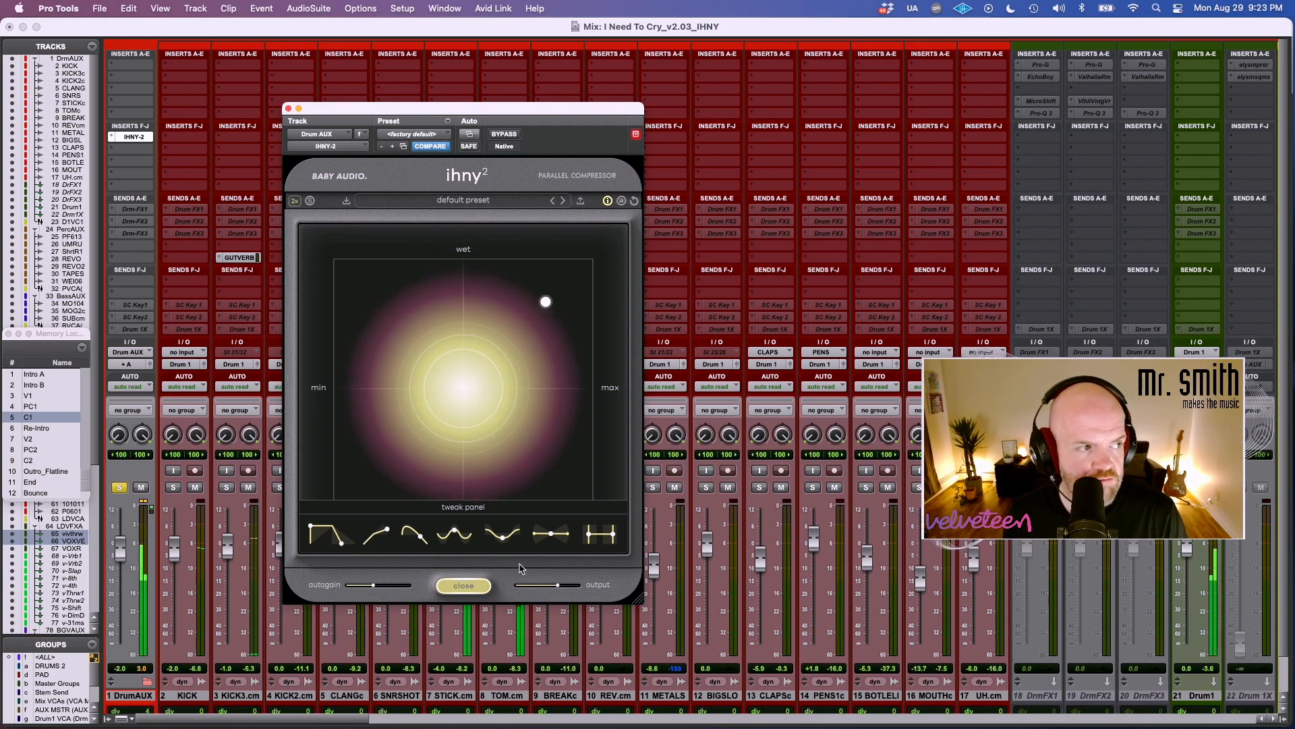
pyautogui.click(506, 134)
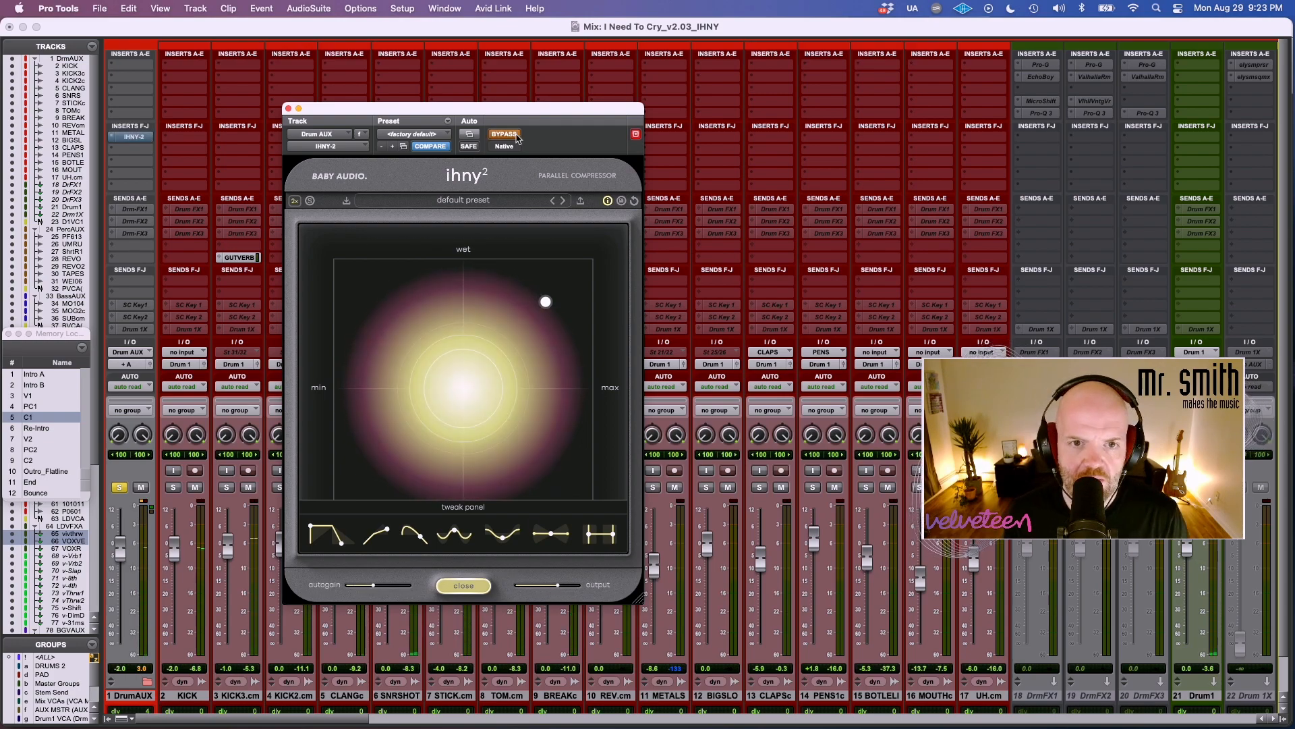
pyautogui.click(506, 134)
# Try a lower amount and drier mix, push both close to maximum, and compare the drums with the compressor bypassed.
pyautogui.moveTo(545, 301); pyautogui.dragTo(559, 440)
pyautogui.click(515, 136)
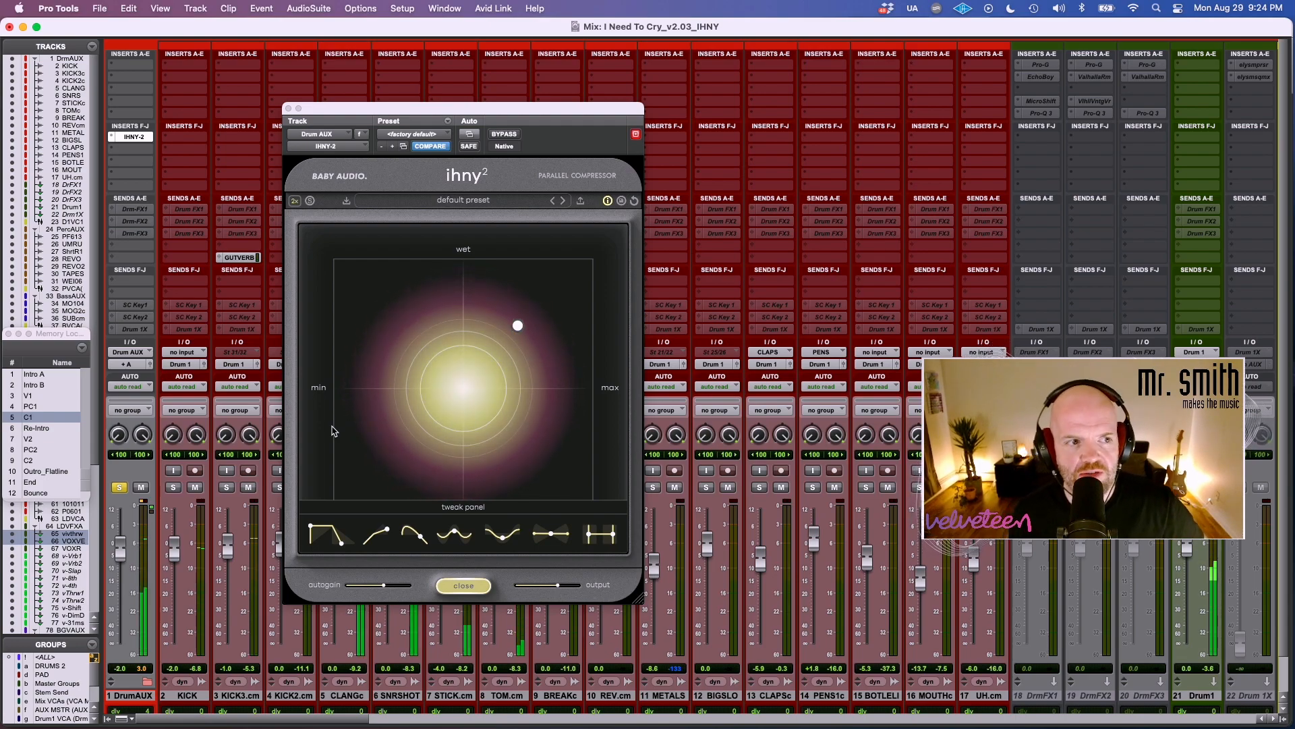
pyautogui.moveTo(512, 324); pyautogui.dragTo(577, 274)
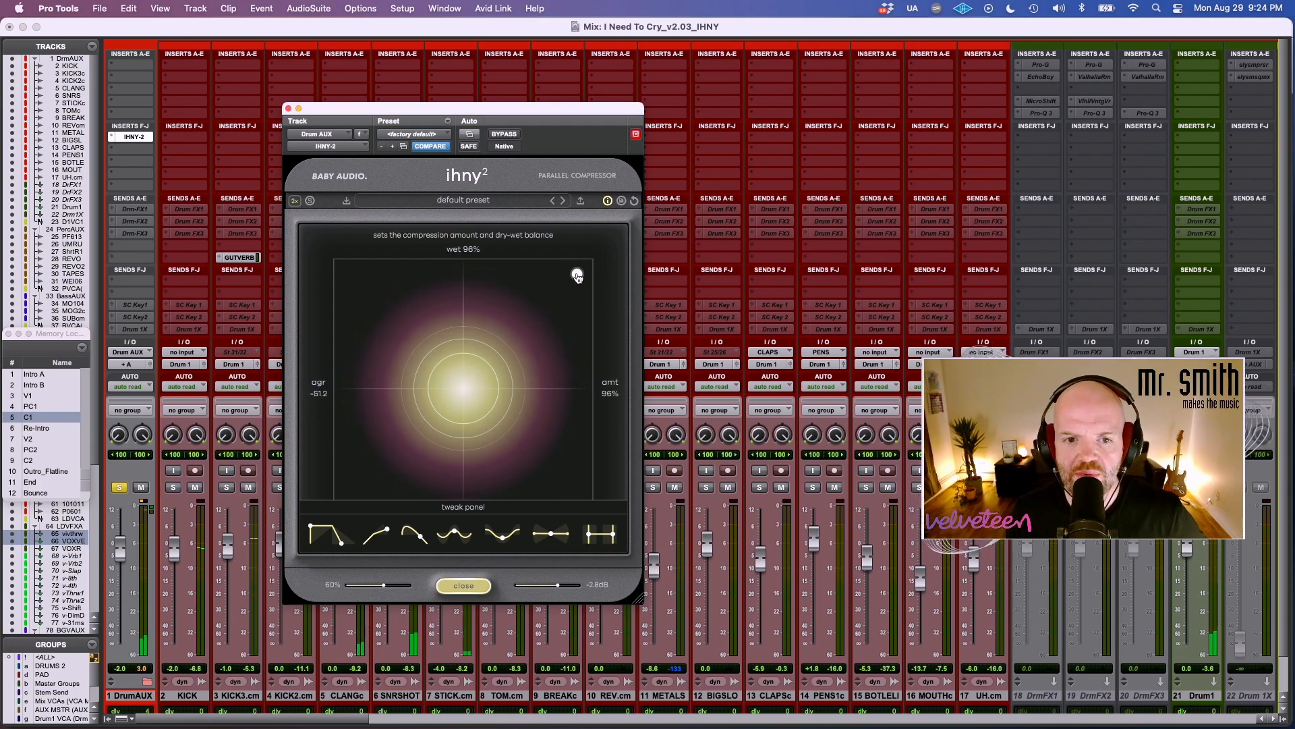
pyautogui.click(508, 135)
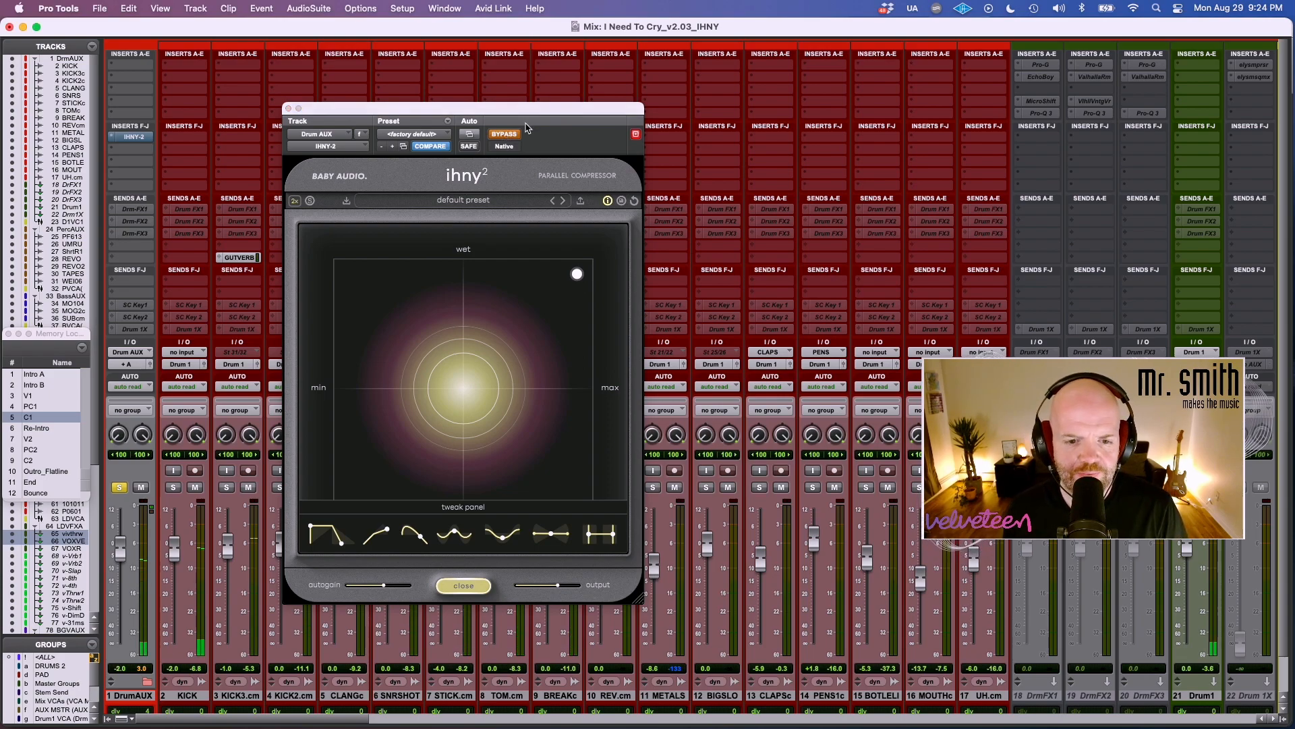
pyautogui.click(499, 134)
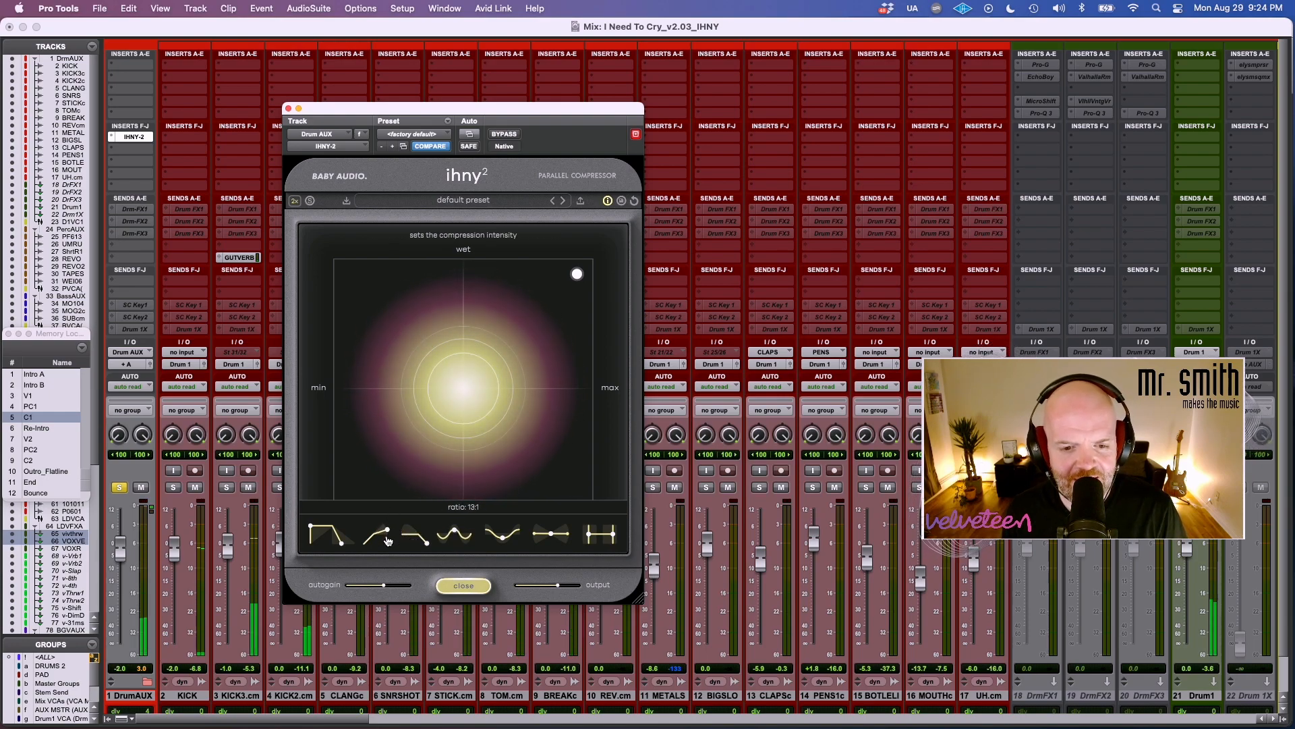
# Reshape the first tweak curve, nudge the valley-shaped dip, and tilt the compressor's focus between low and high frequencies.
pyautogui.moveTo(342, 544); pyautogui.dragTo(377, 528)
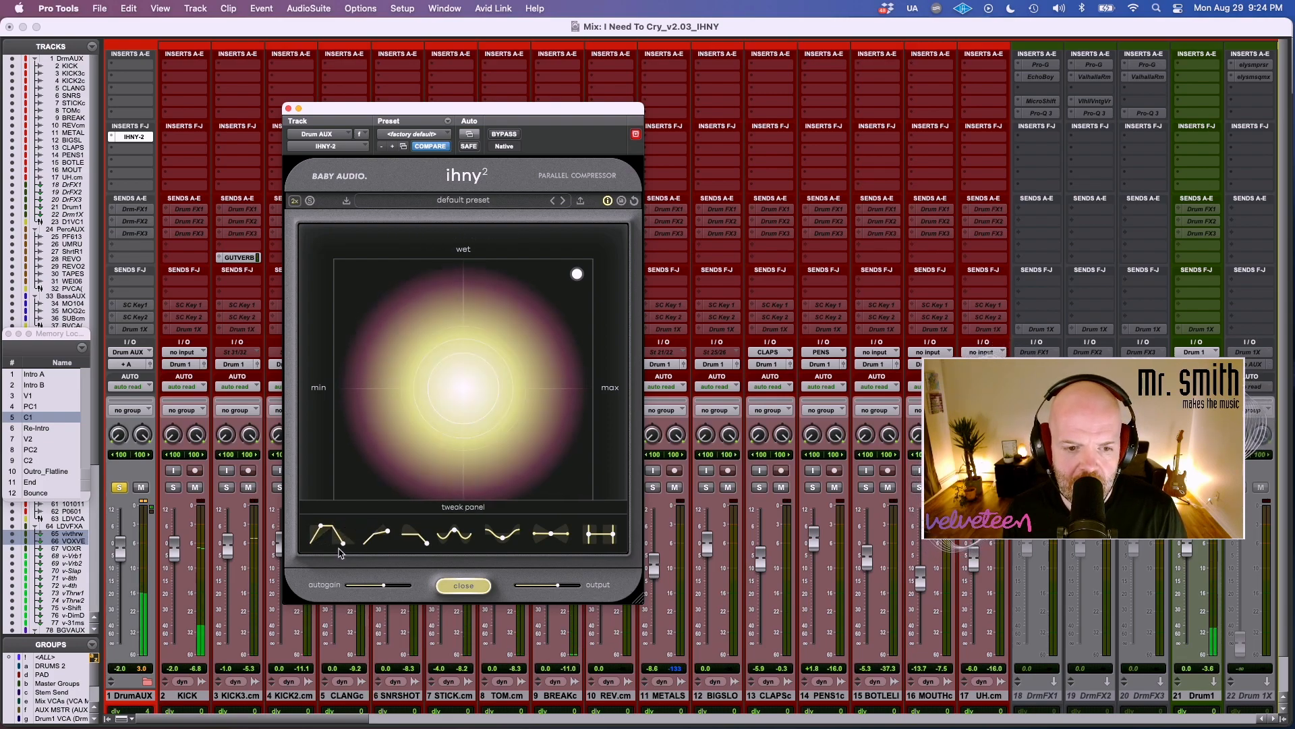
pyautogui.moveTo(506, 539); pyautogui.dragTo(504, 540)
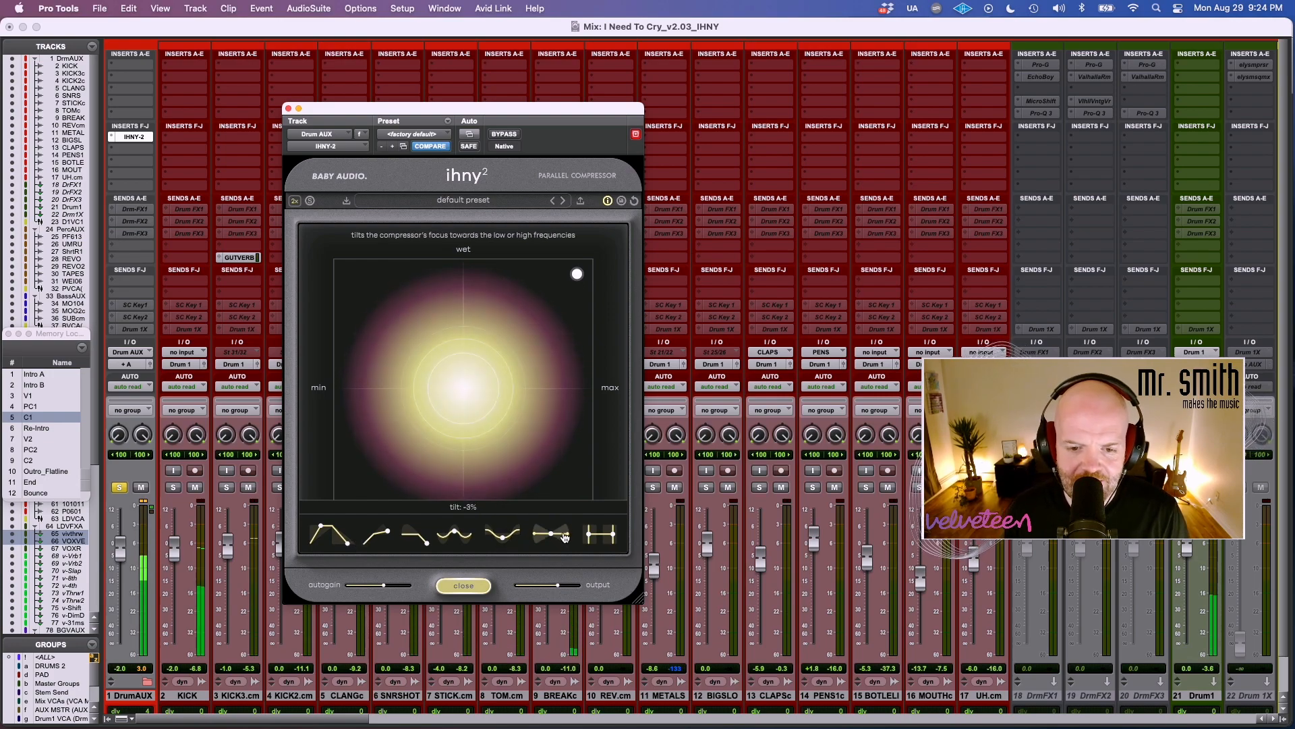
pyautogui.moveTo(566, 536); pyautogui.dragTo(572, 513)
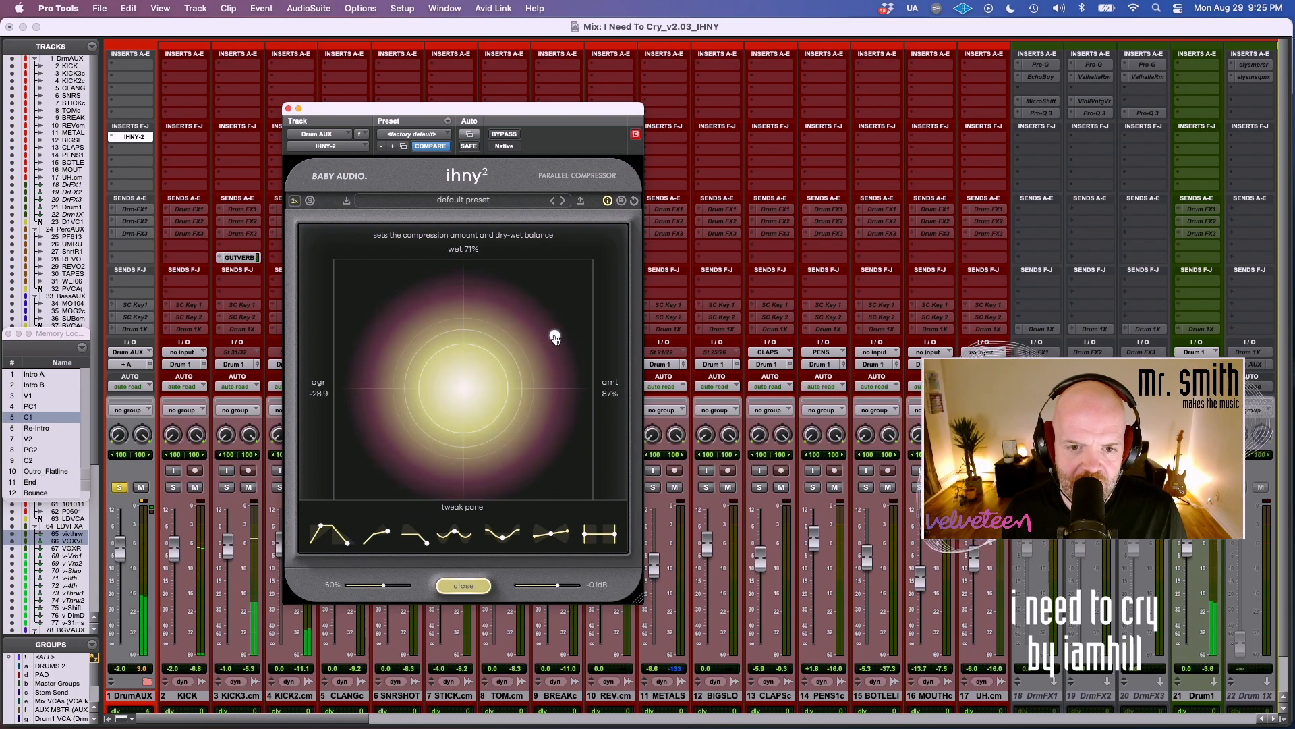
# Pull the compression amount back from near maximum, keep the mix mostly wet, and compare the drums with the compressor bypassed.
pyautogui.moveTo(541, 440); pyautogui.dragTo(473, 294)
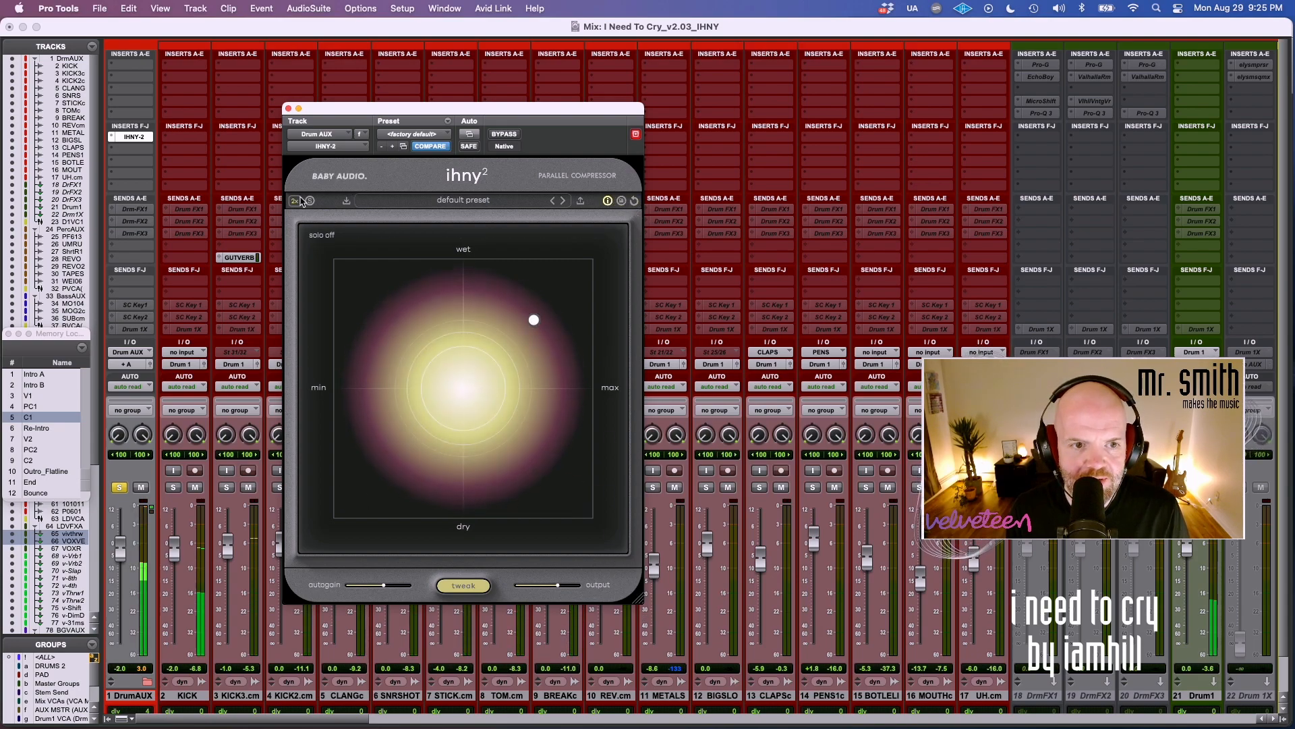
pyautogui.moveTo(530, 326)
pyautogui.moveTo(530, 325)
pyautogui.mouseDown()
pyautogui.moveTo(540, 302)
pyautogui.moveTo(532, 311)
pyautogui.mouseUp()
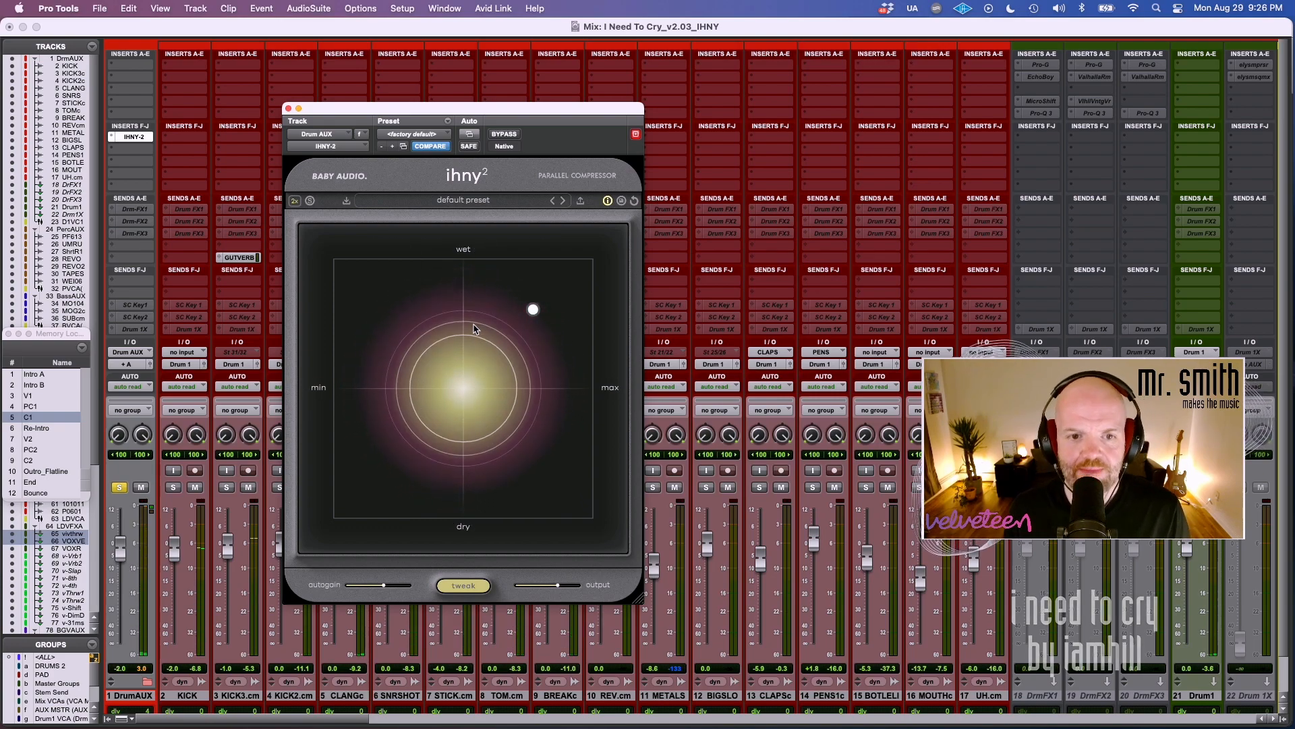
pyautogui.click(500, 137)
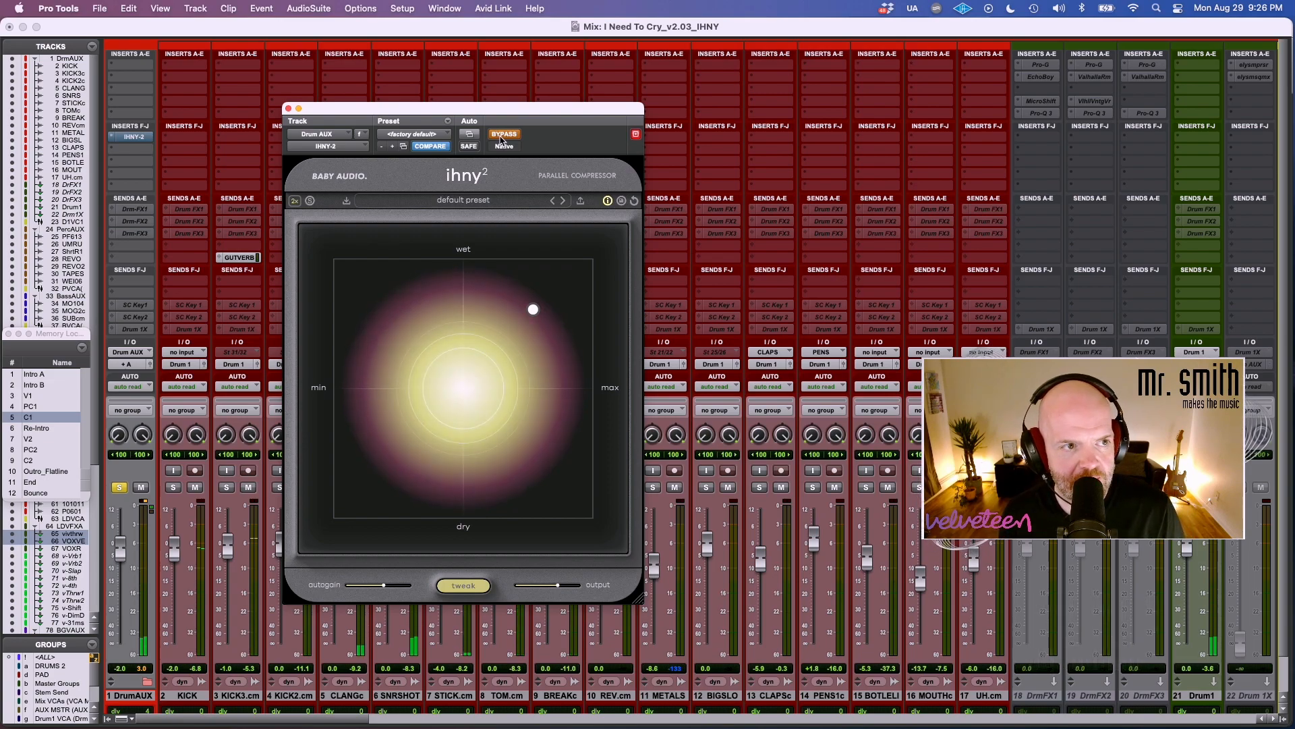
pyautogui.click(502, 137)
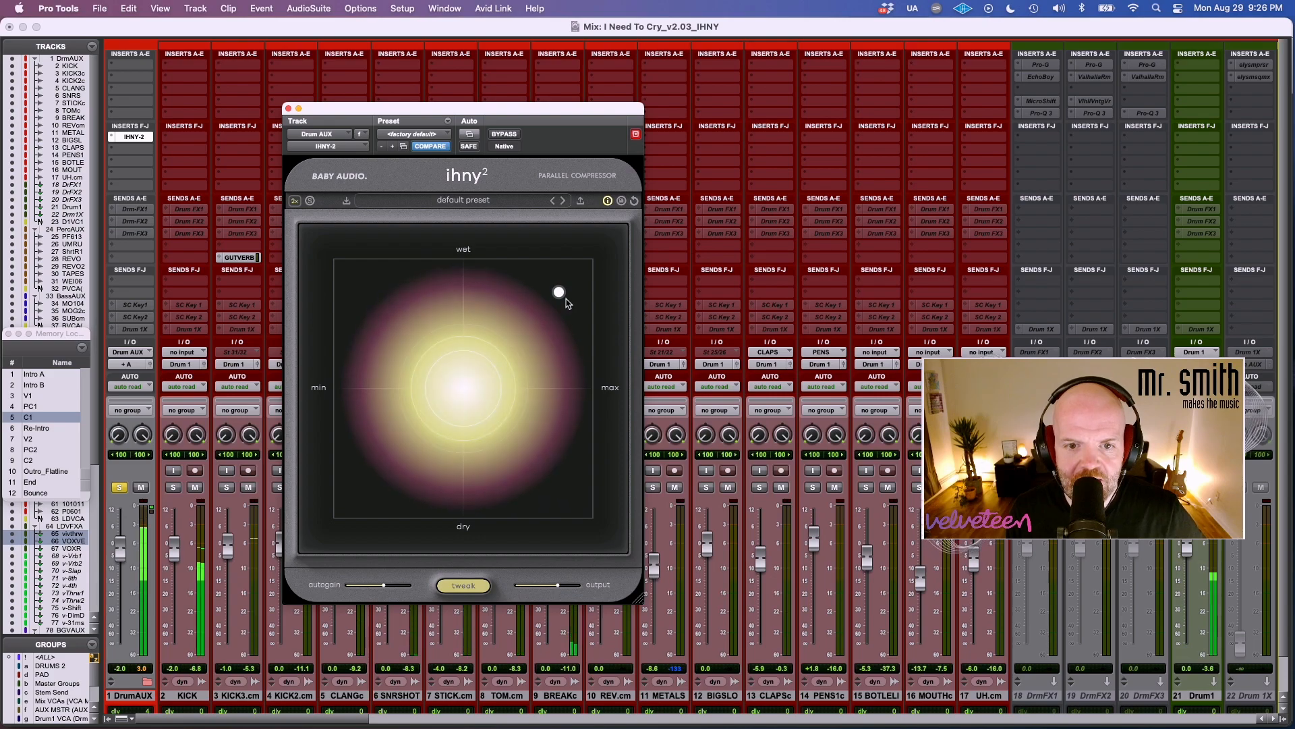
# Show the tweak controls, compare the drums with the compressor bypassed, and reduce the amount with a slightly drier mix.
pyautogui.click(463, 585)
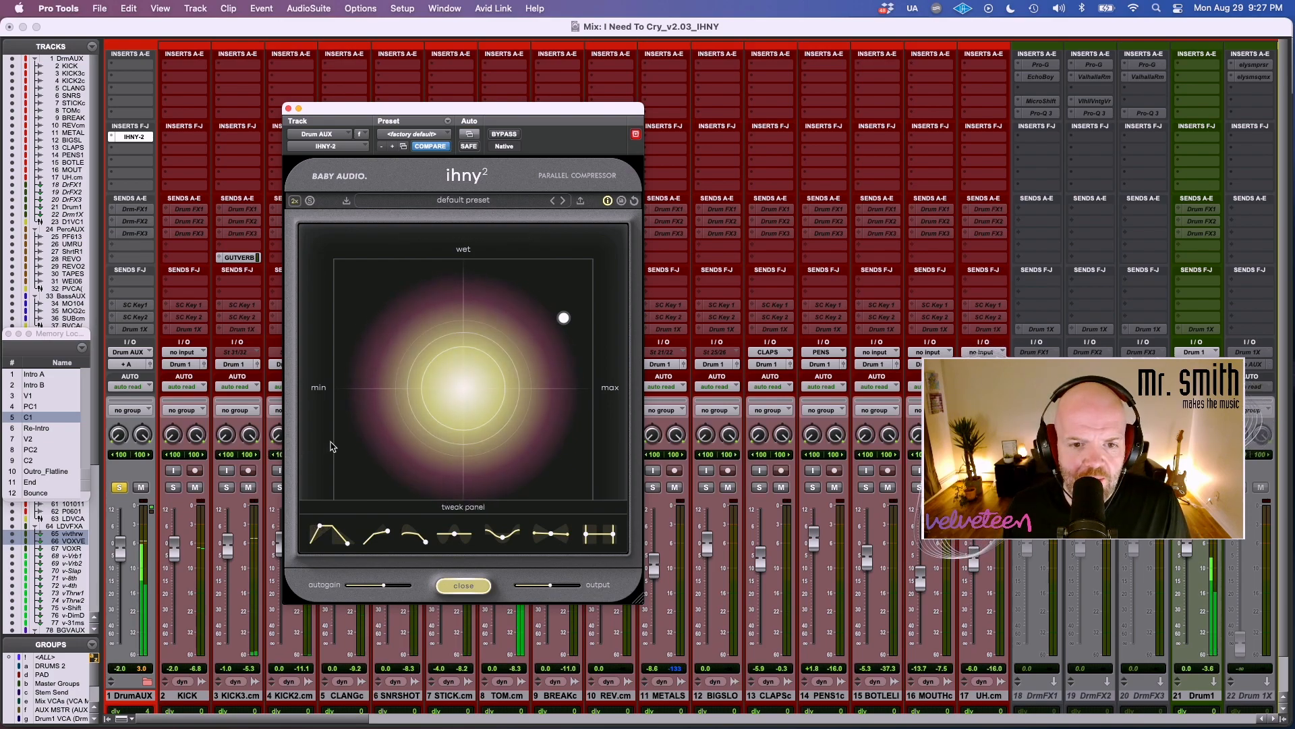
pyautogui.click(506, 135)
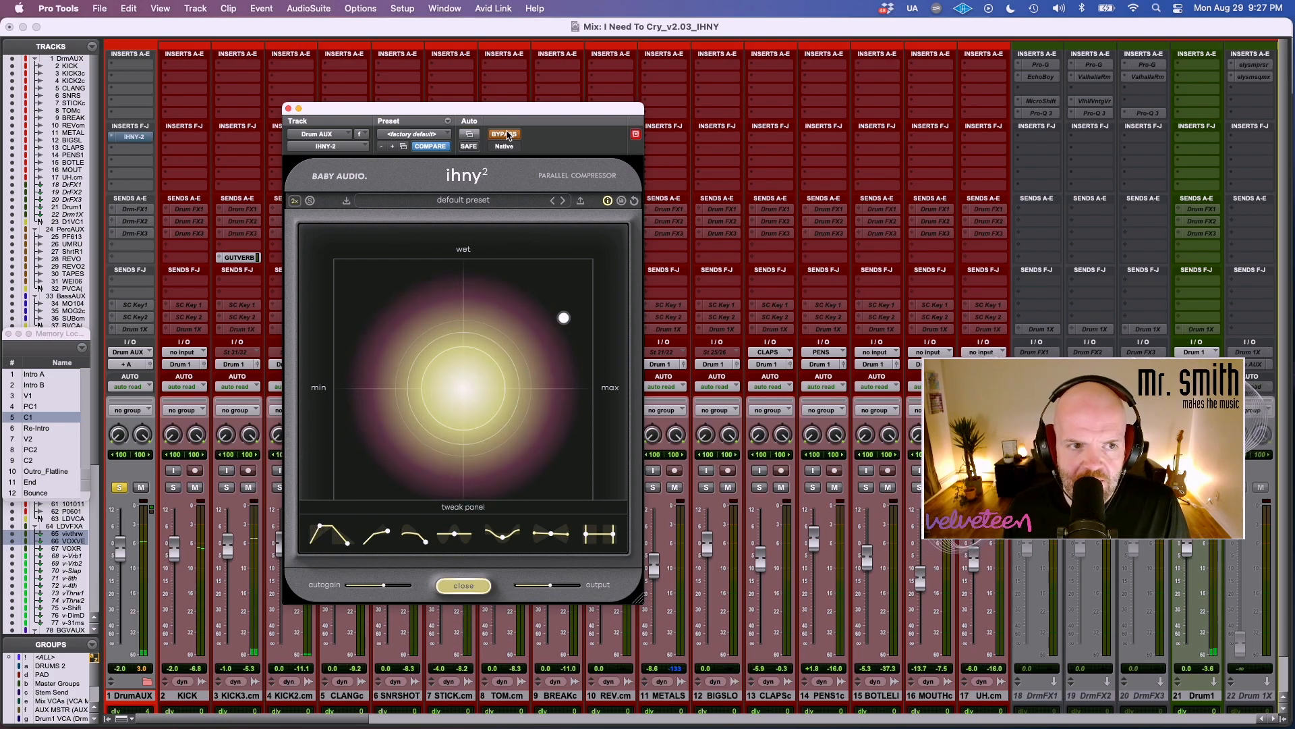
pyautogui.click(506, 134)
pyautogui.moveTo(564, 318); pyautogui.dragTo(532, 327)
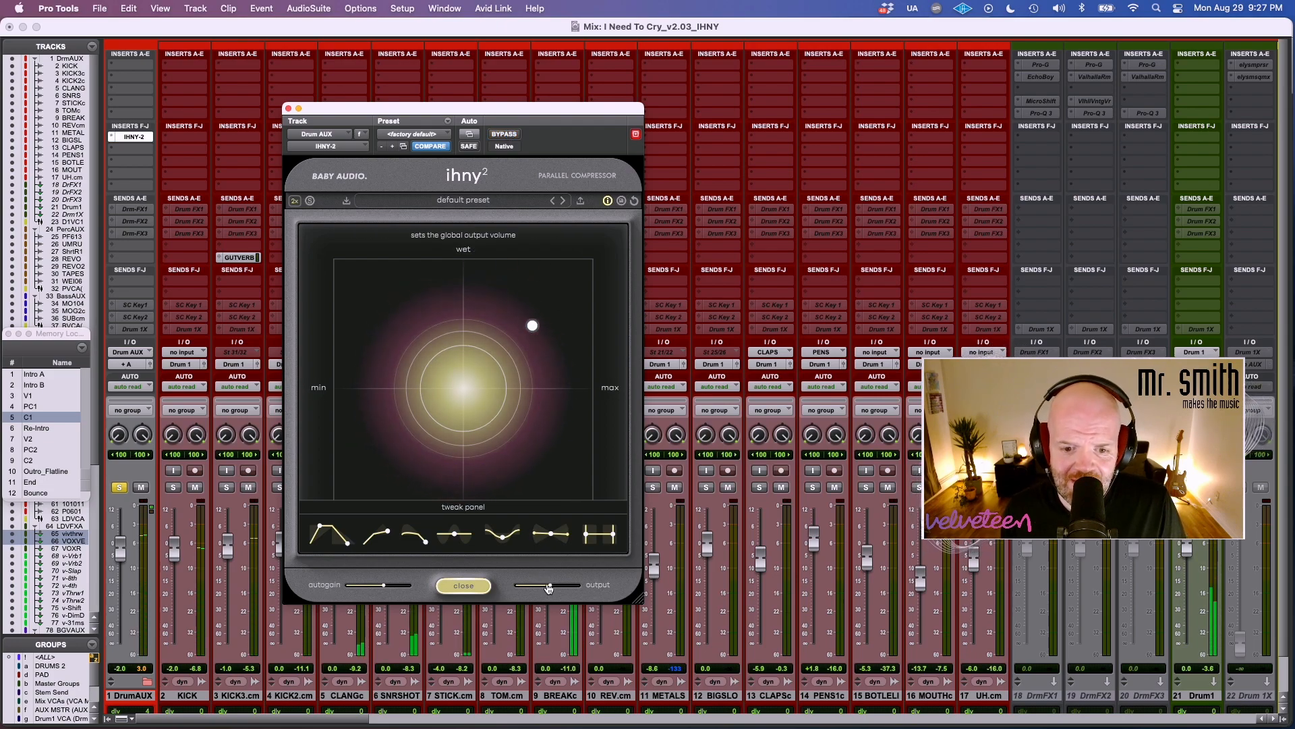
# Unsolo the DrumAUX track, compare the full mix with the drum compressor on and bypassed, and close the plugin window.
pyautogui.click(120, 487)
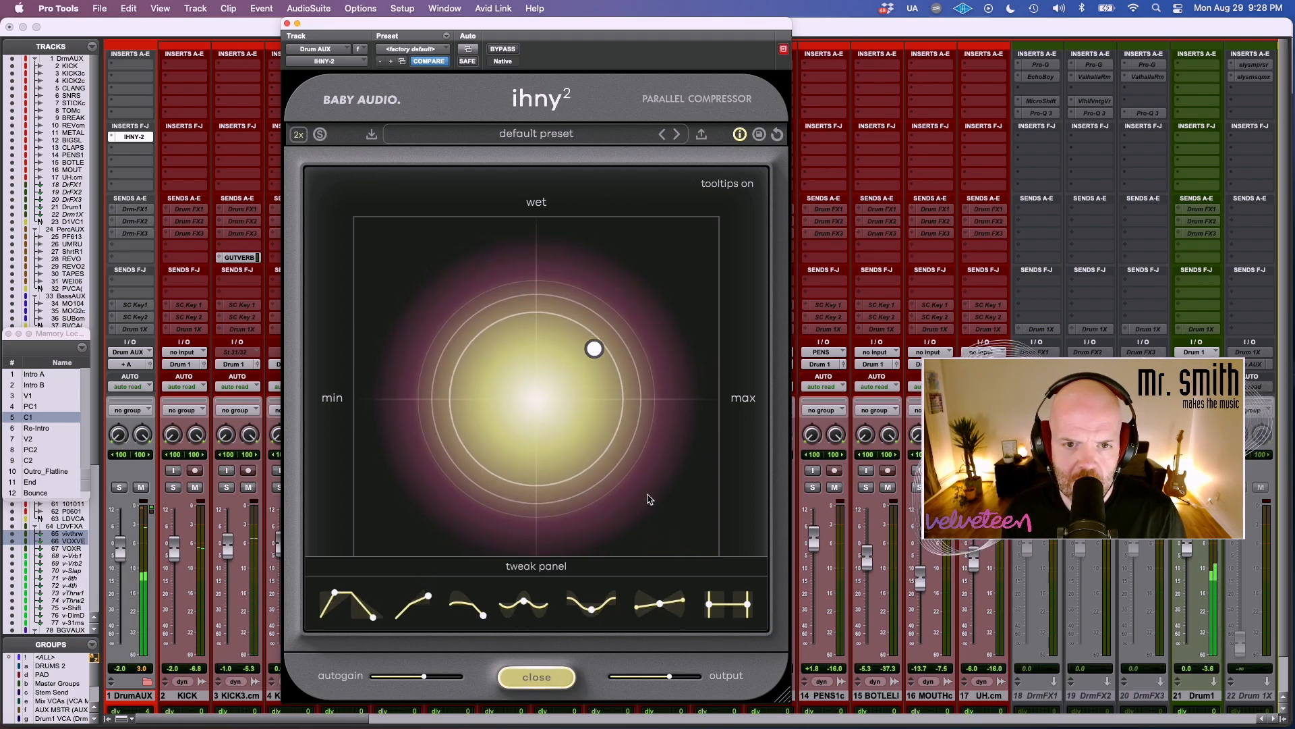
pyautogui.click(514, 50)
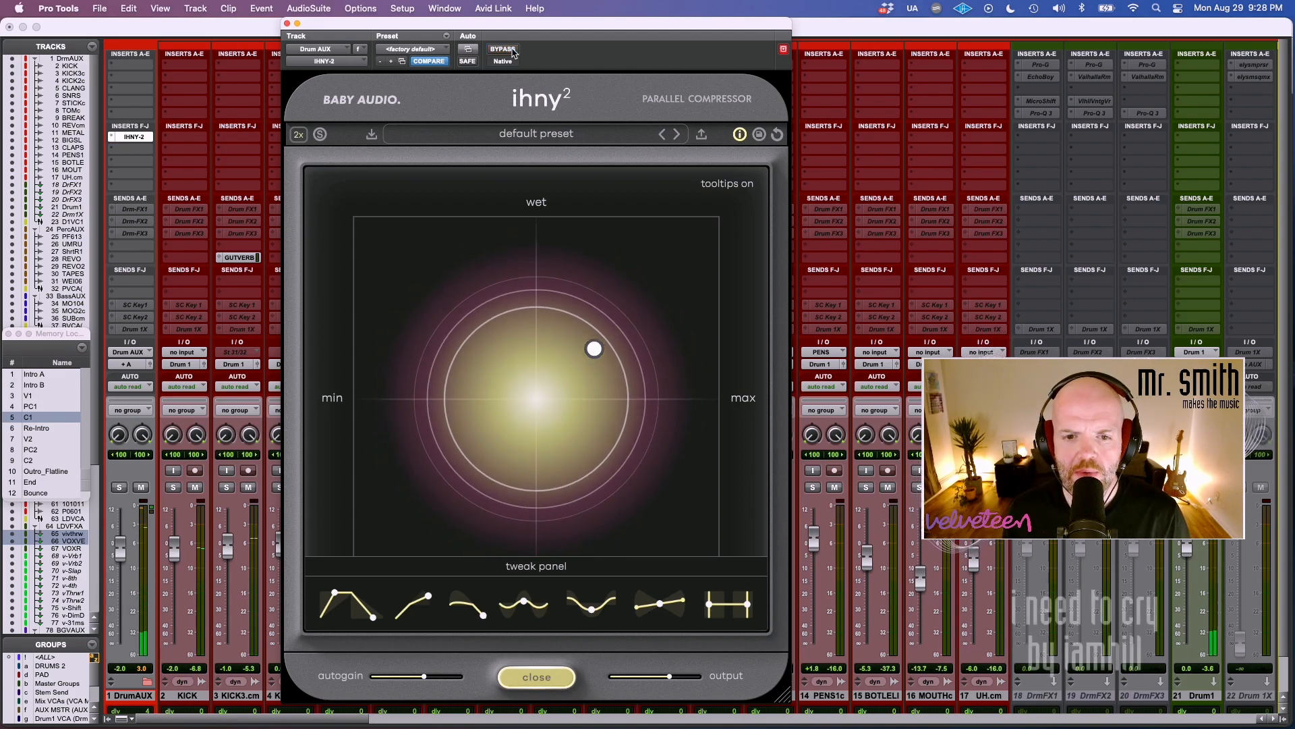
pyautogui.click(512, 52)
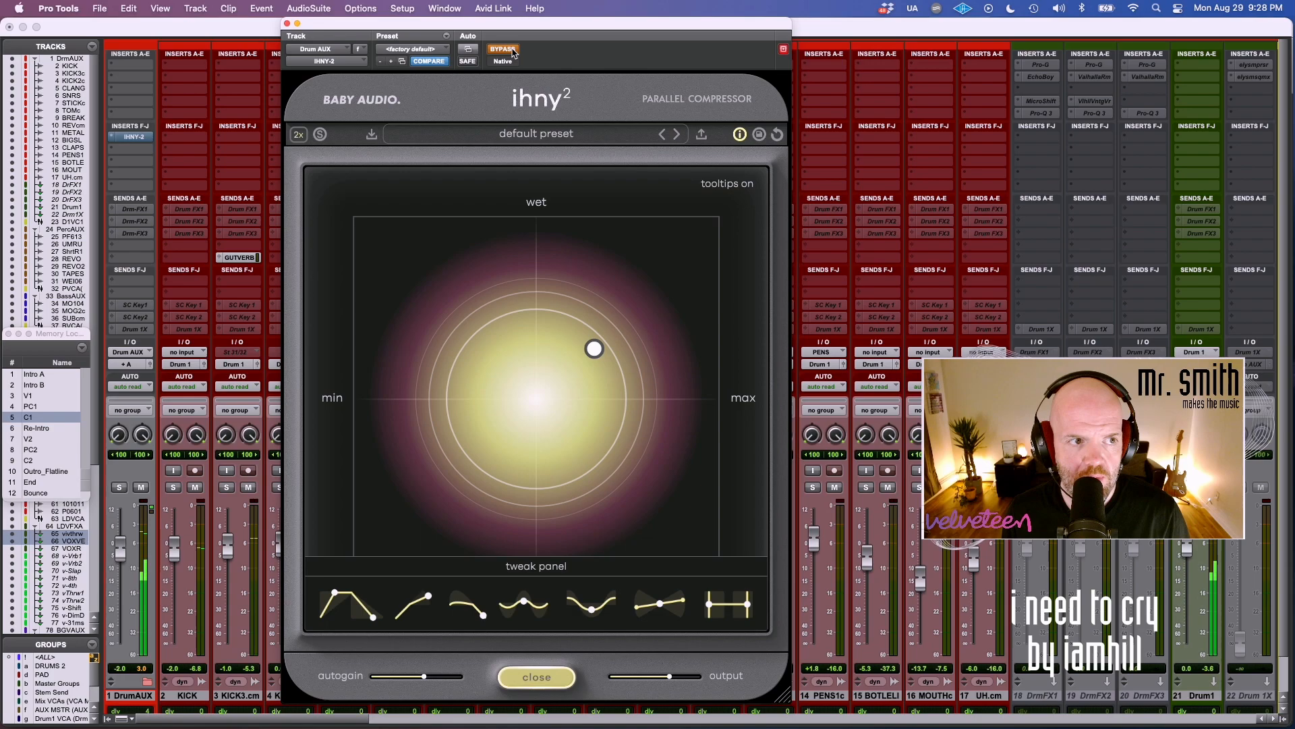
pyautogui.click(512, 52)
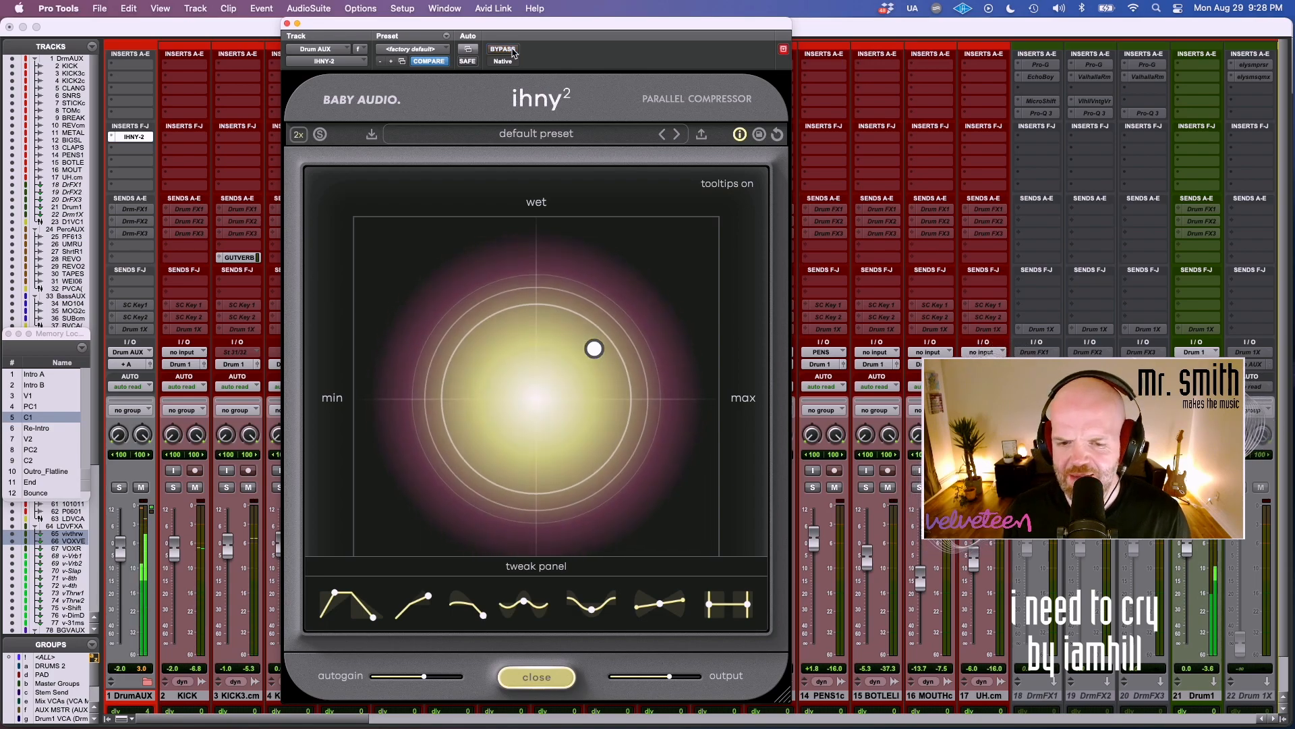
pyautogui.click(287, 24)
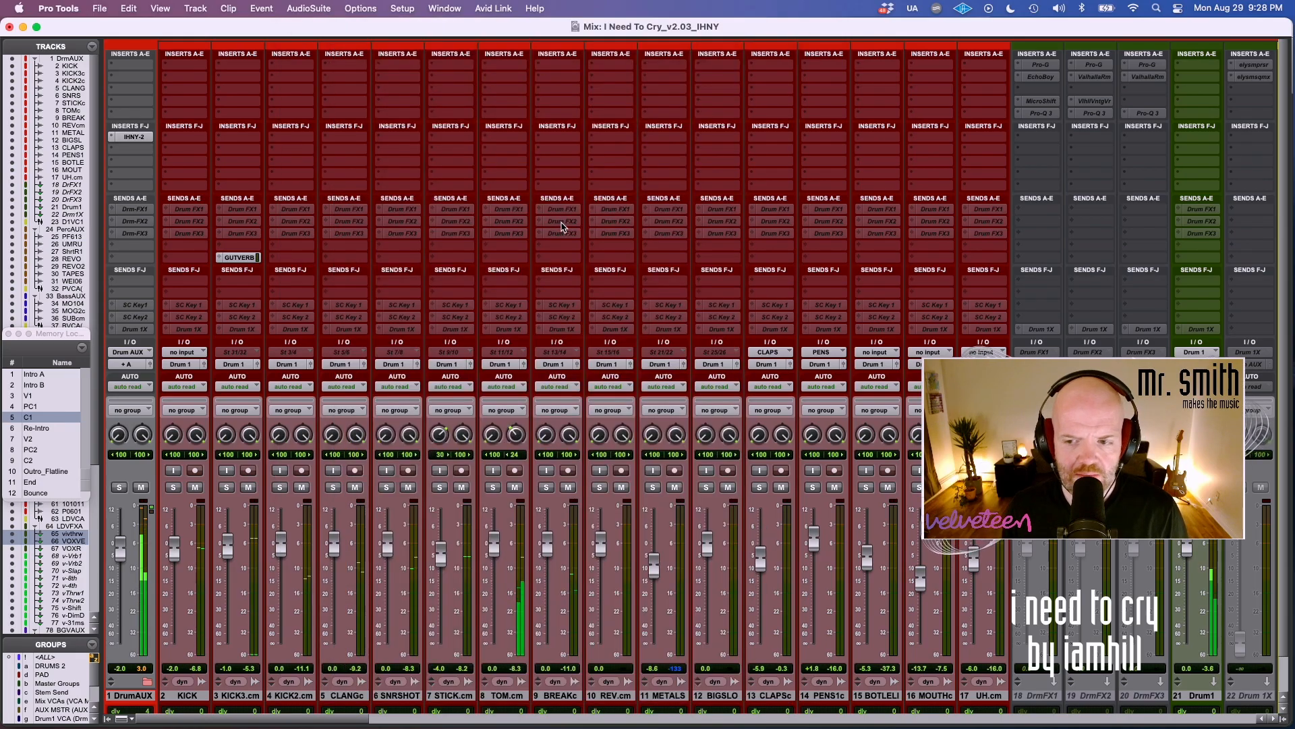
# Insert the stereo IHNY-2 compressor on vocal track 62 PRE0601 and continue in trial mode.
pyautogui.hscroll(20, 563, 226)
pyautogui.click(961, 108)
pyautogui.write('ihny')
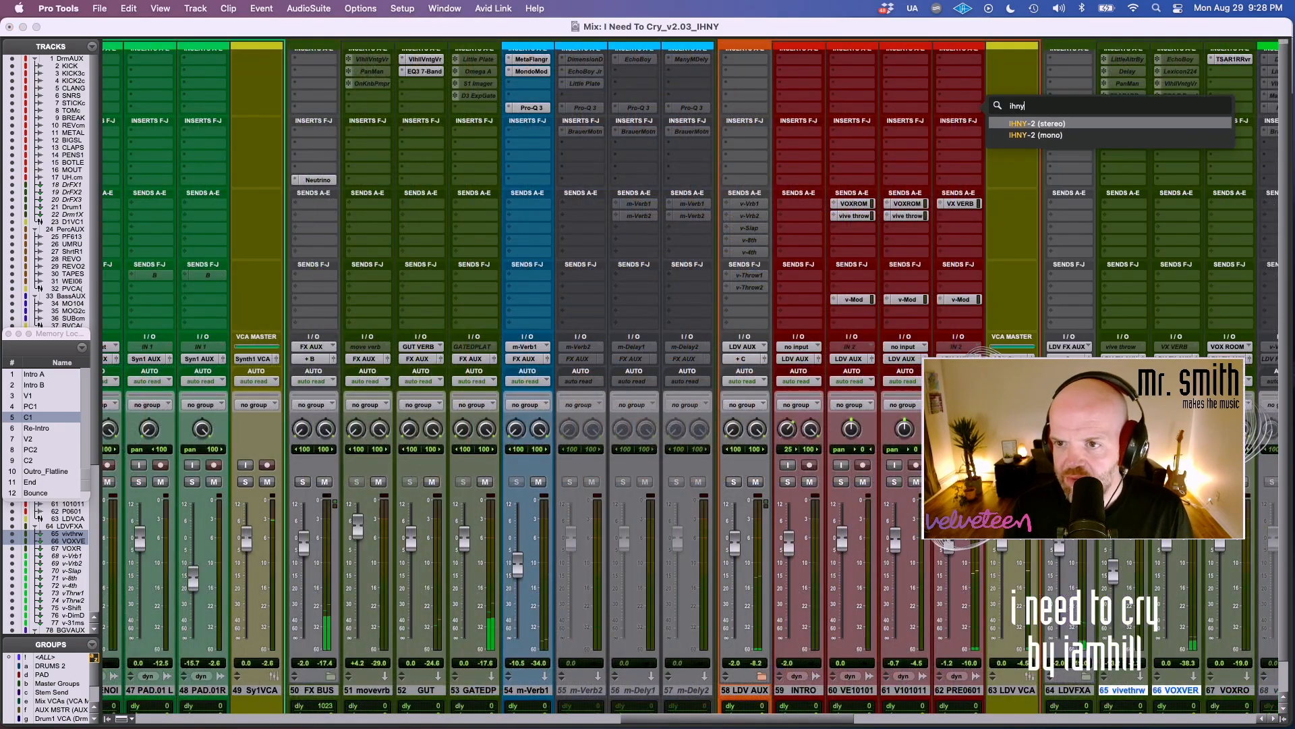
pyautogui.press('Return')
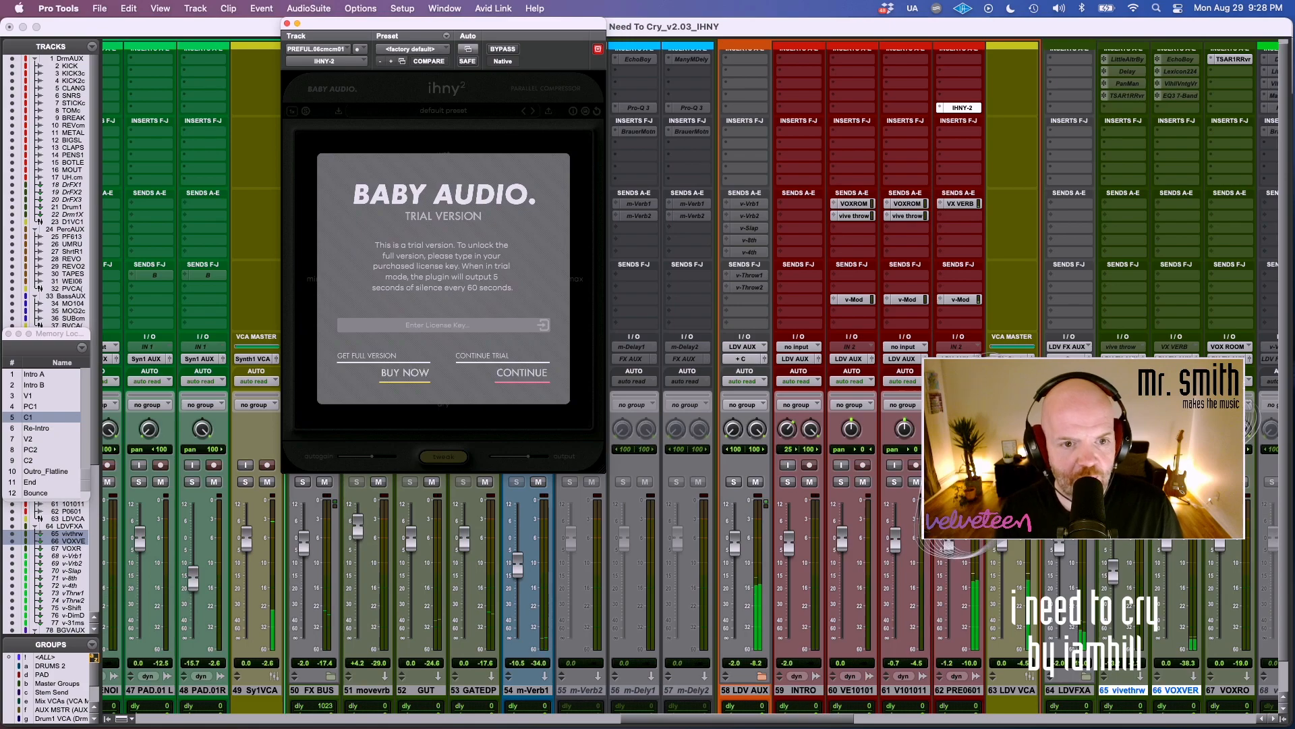
pyautogui.click(522, 372)
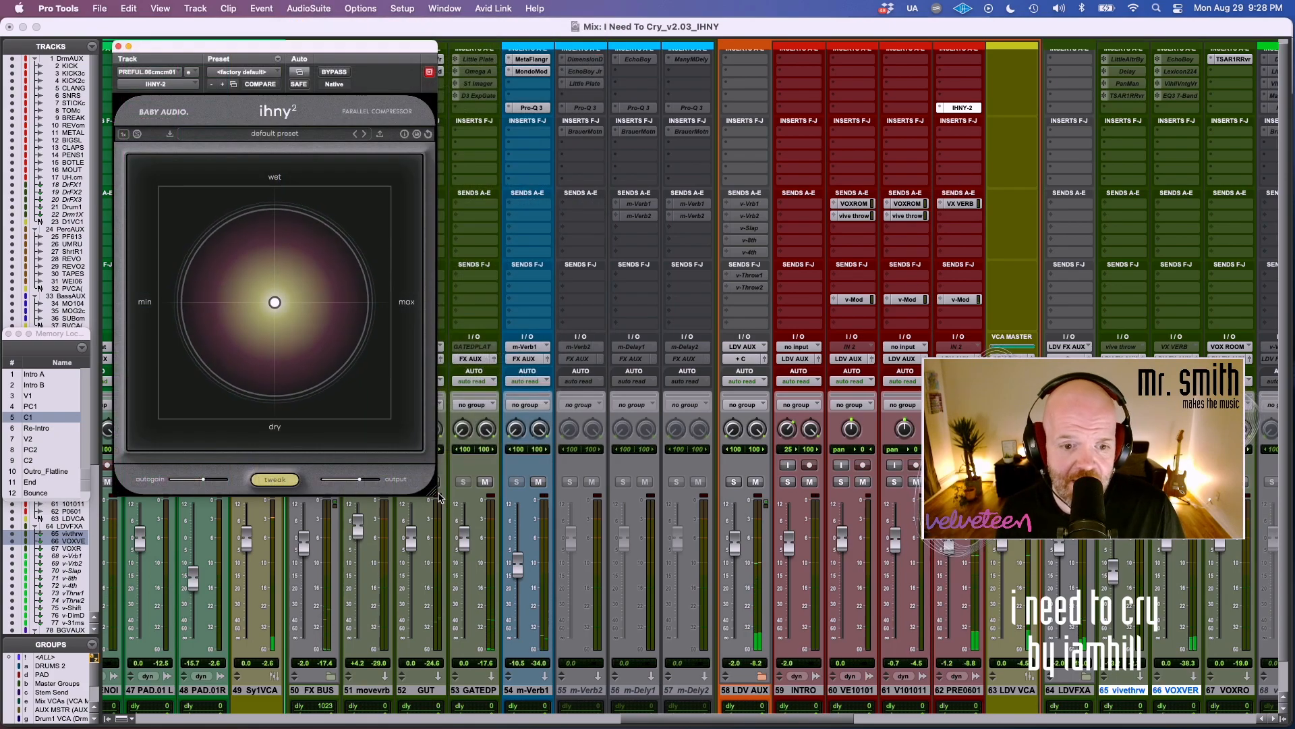
# Enlarge the vocal compressor's window and reposition it so that all of its controls are visible.
pyautogui.moveTo(433, 492); pyautogui.dragTo(687, 553)
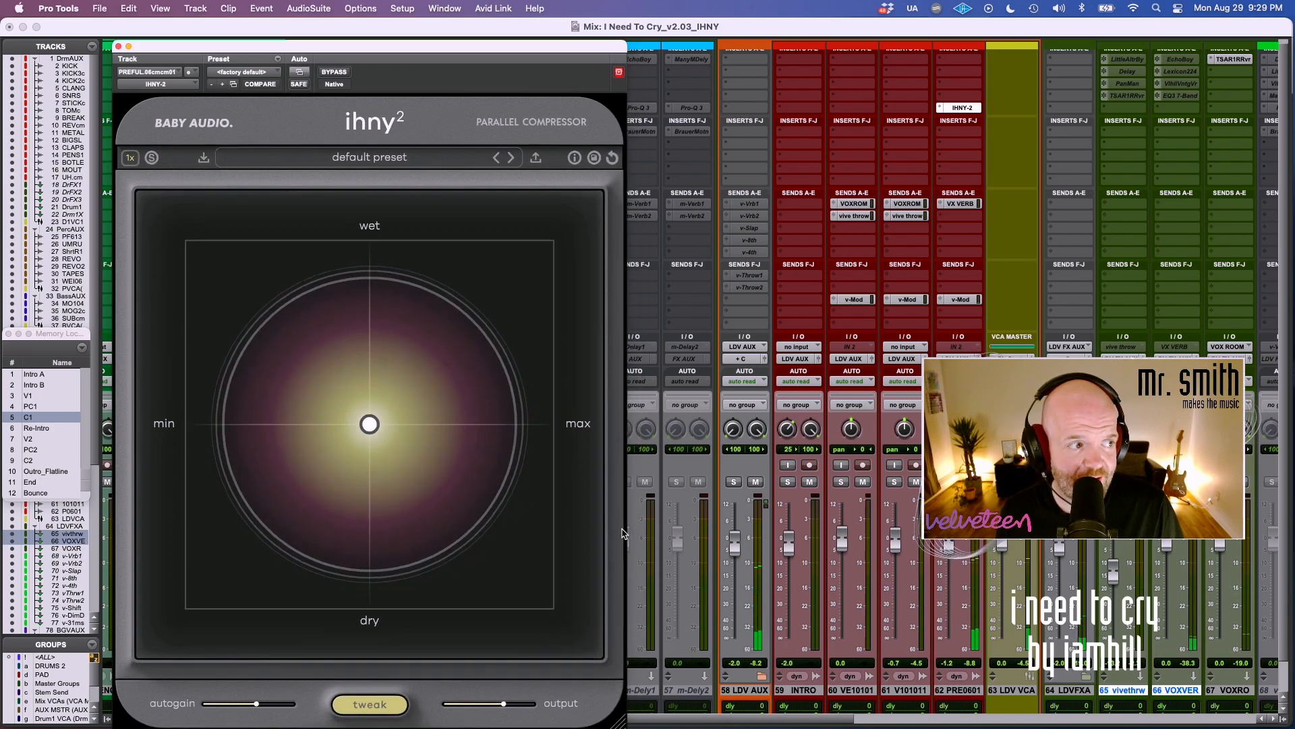
pyautogui.moveTo(433, 48); pyautogui.dragTo(558, 25)
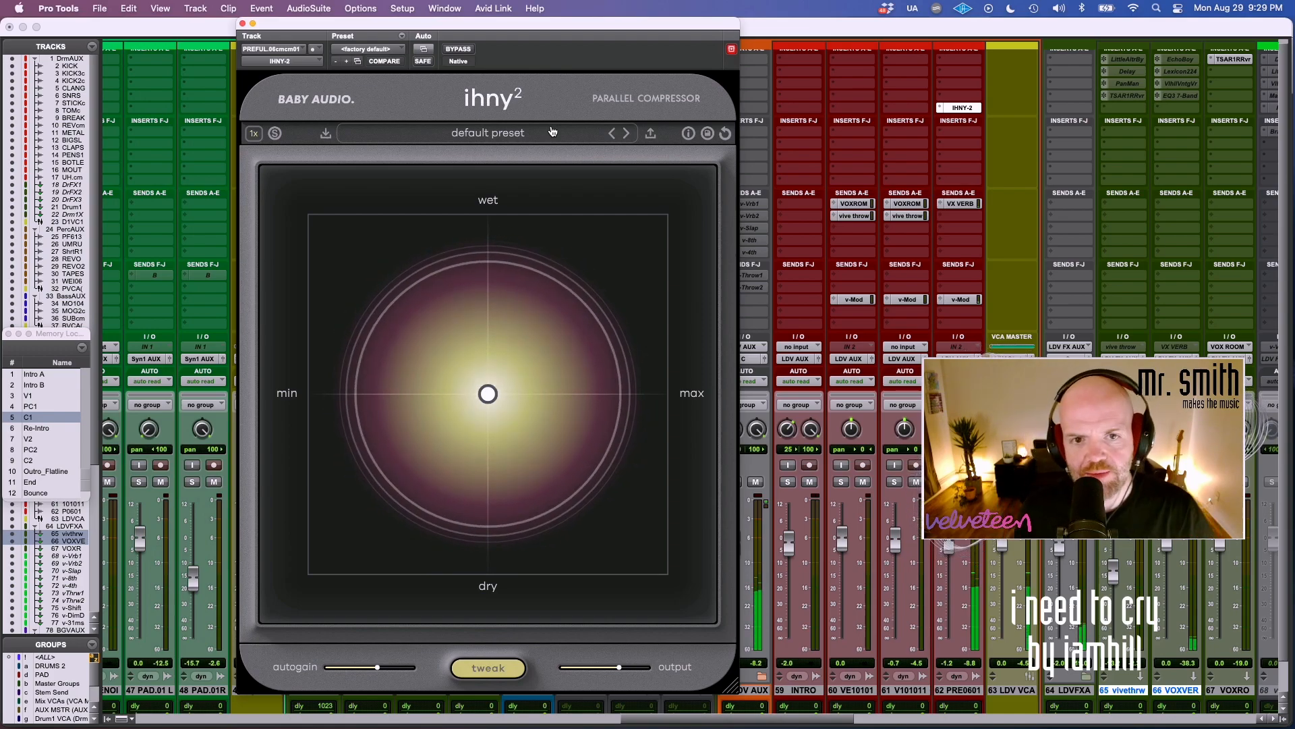
pyautogui.moveTo(551, 21)
pyautogui.mouseDown()
pyautogui.moveTo(586, 19)
pyautogui.moveTo(571, 20)
pyautogui.mouseUp()
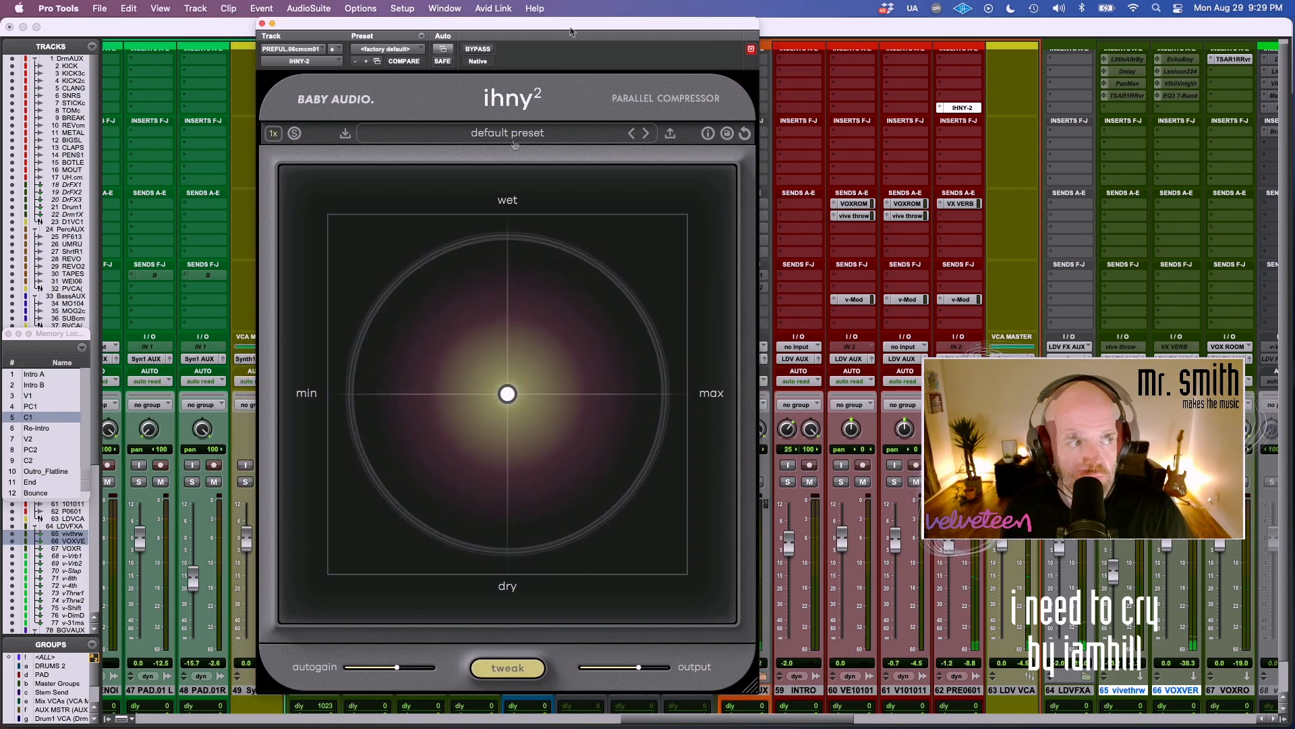
# Load the vocals preset lead vox 1 with a slightly wetter mix and compare the vocal with the compressor bypassed.
pyautogui.click(526, 133)
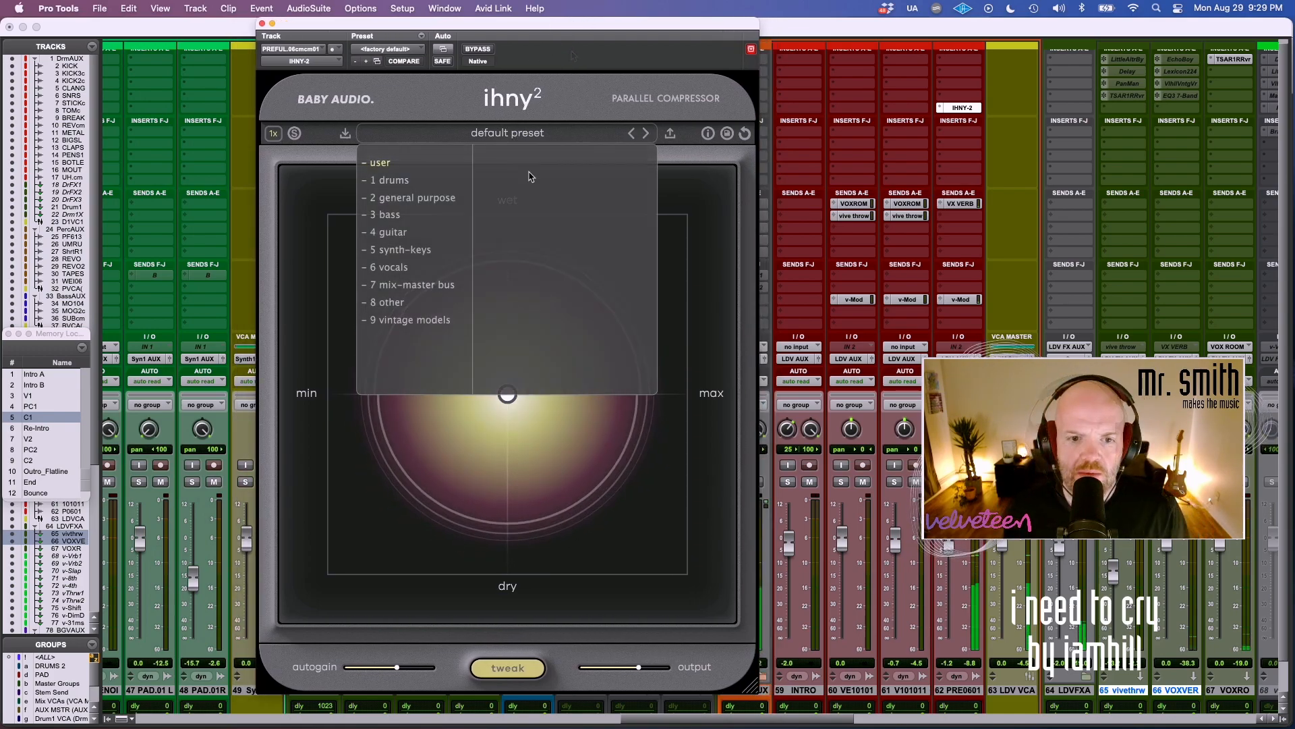
pyautogui.click(422, 268)
pyautogui.click(505, 250)
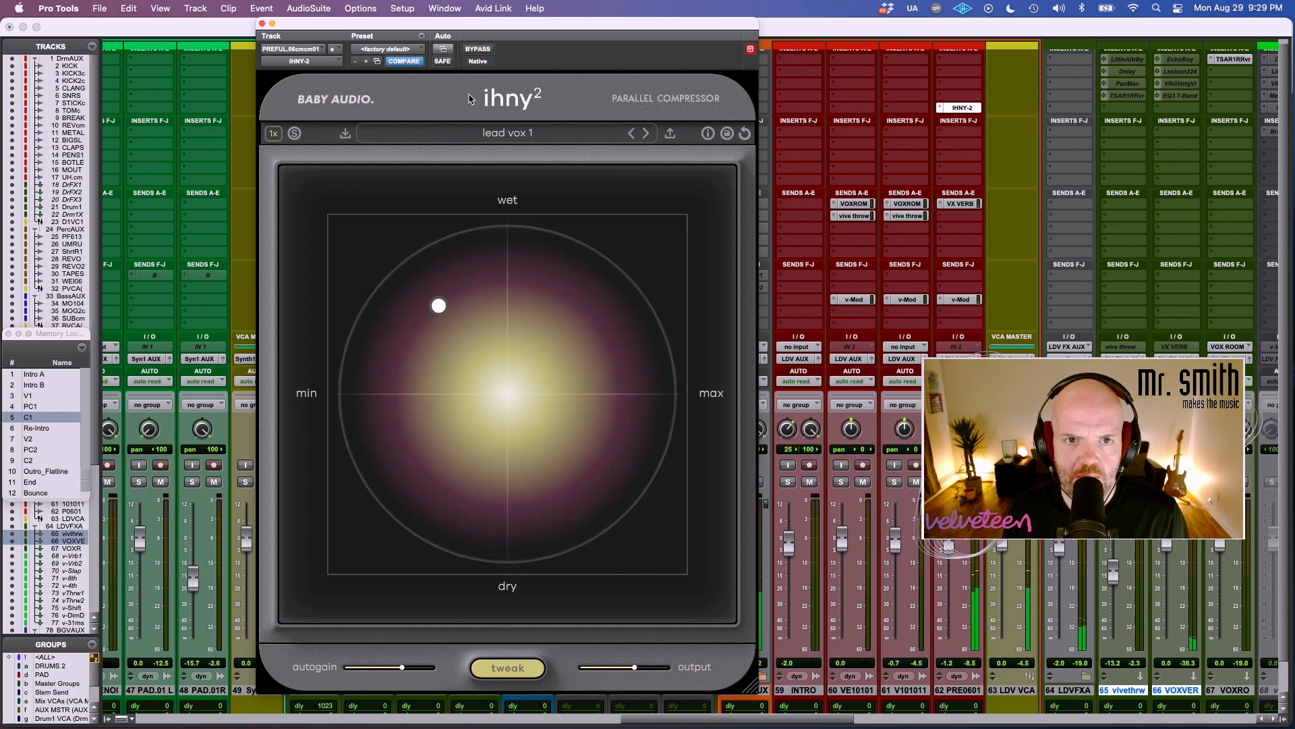
pyautogui.moveTo(438, 306); pyautogui.dragTo(441, 298)
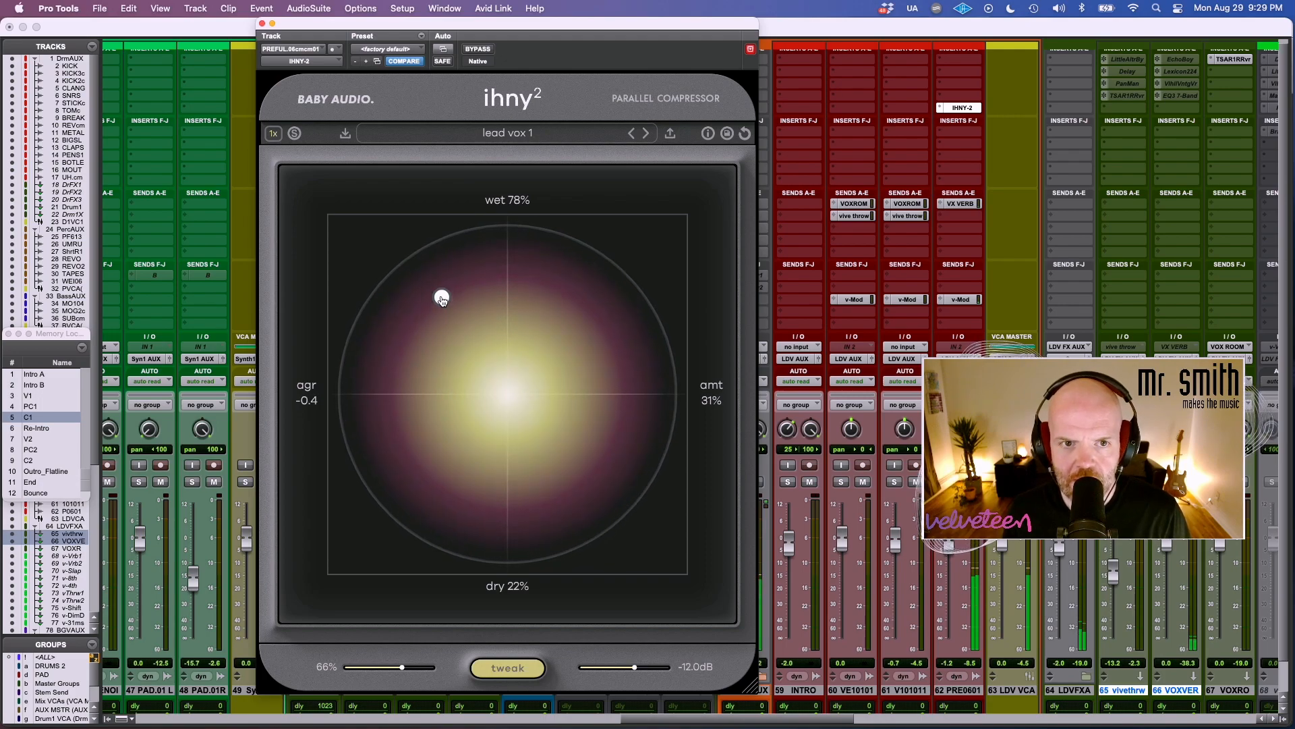
pyautogui.click(488, 52)
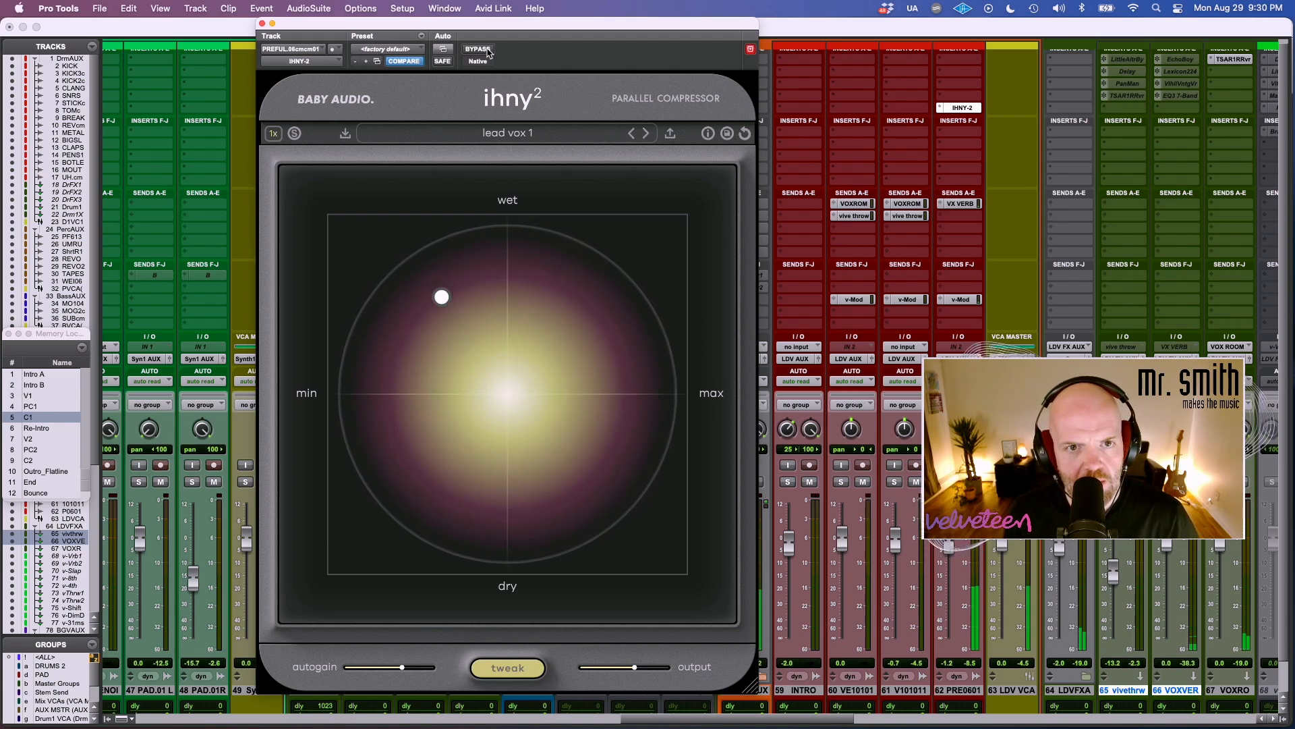
pyautogui.click(488, 52)
pyautogui.click(487, 54)
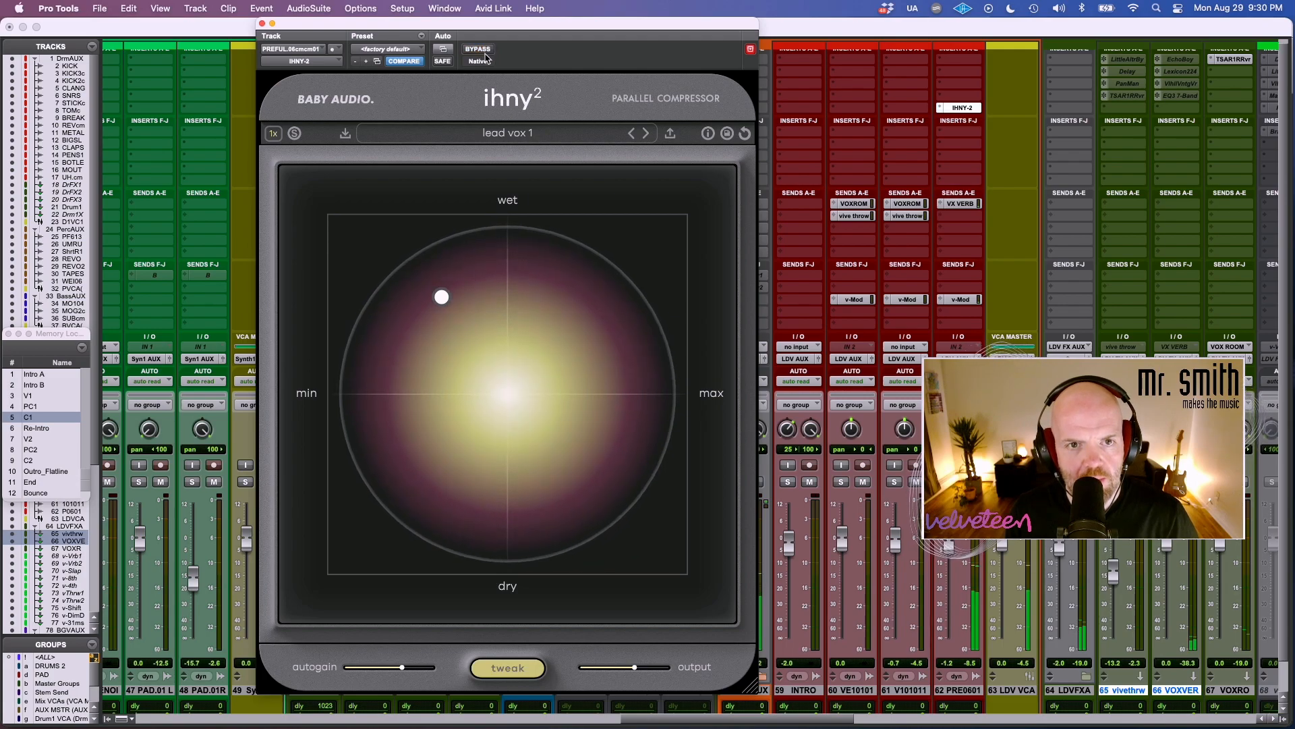
# Audition the lead vox 2 preset against the bypassed vocal and switch to lead vox 3.
pyautogui.click(643, 134)
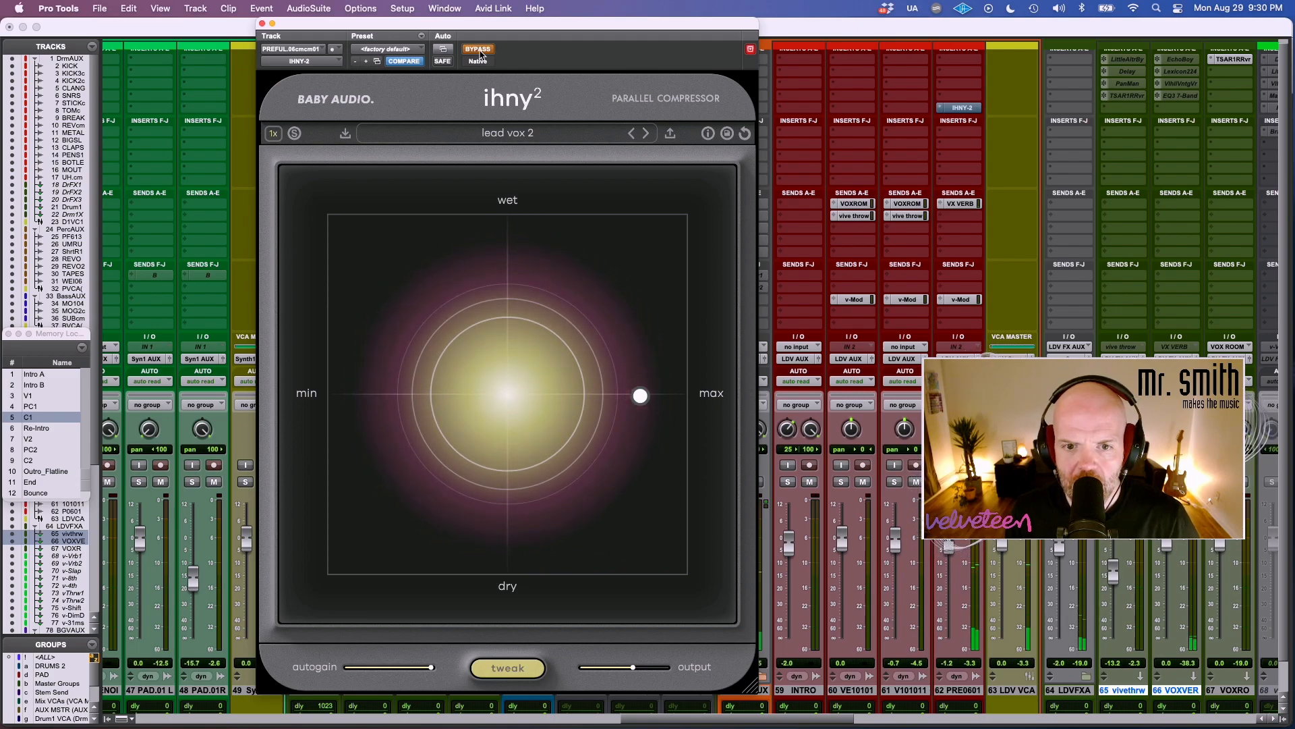
pyautogui.hscroll(-5, 1072, 313)
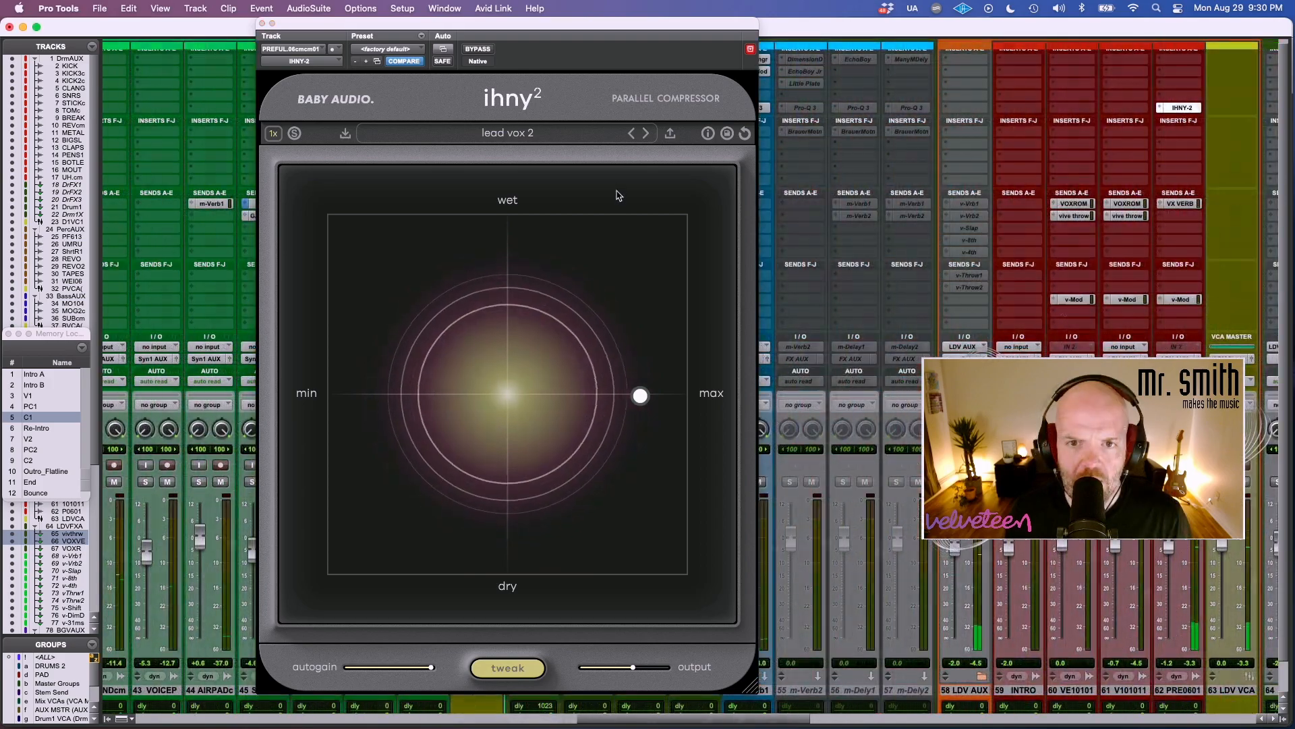
pyautogui.click(479, 49)
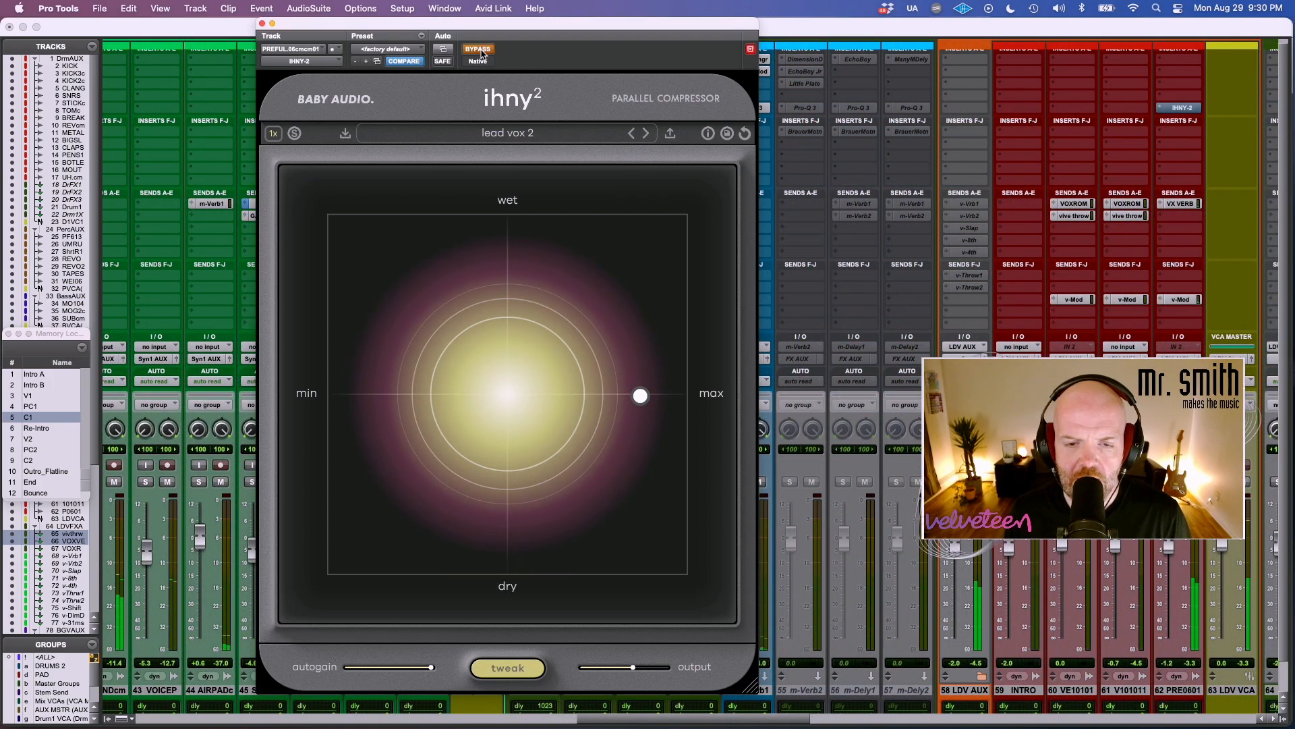
pyautogui.click(653, 135)
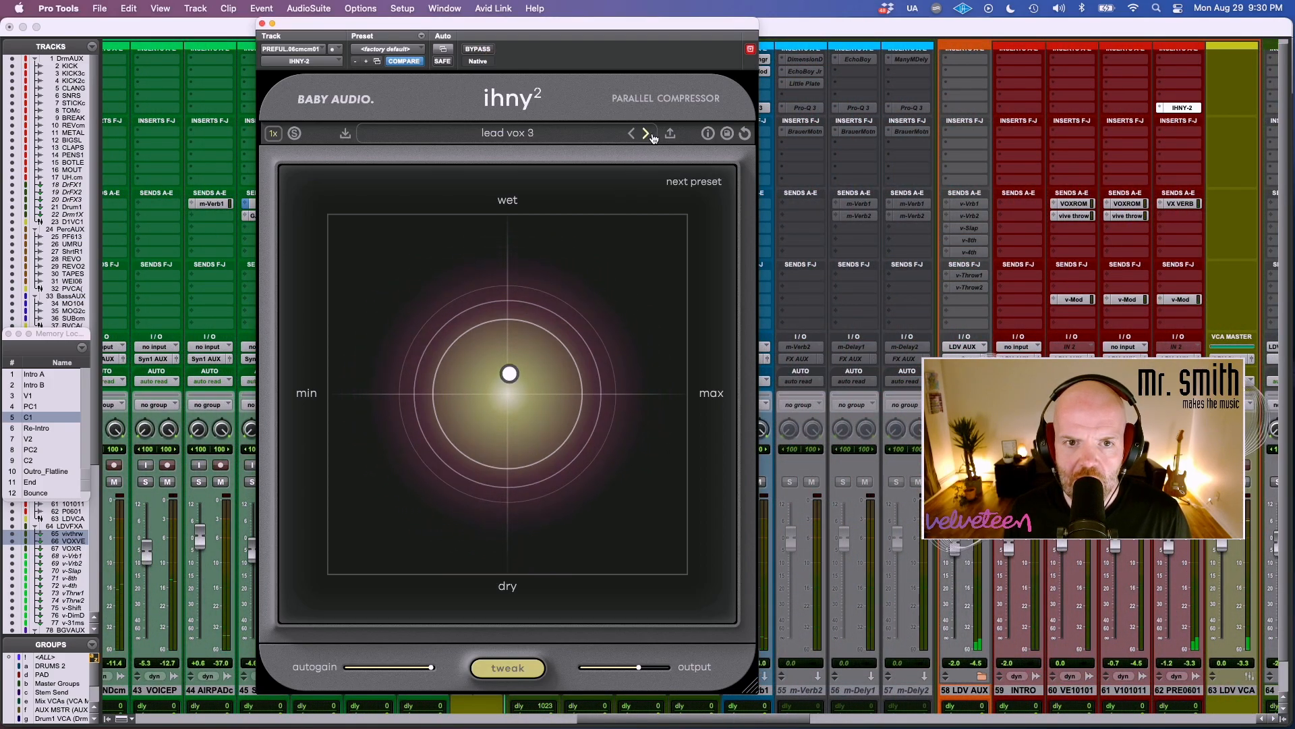
# Load the vocals preset vocal smash - strain beats on the vocal compressor and close the preset browser.
pyautogui.click(577, 138)
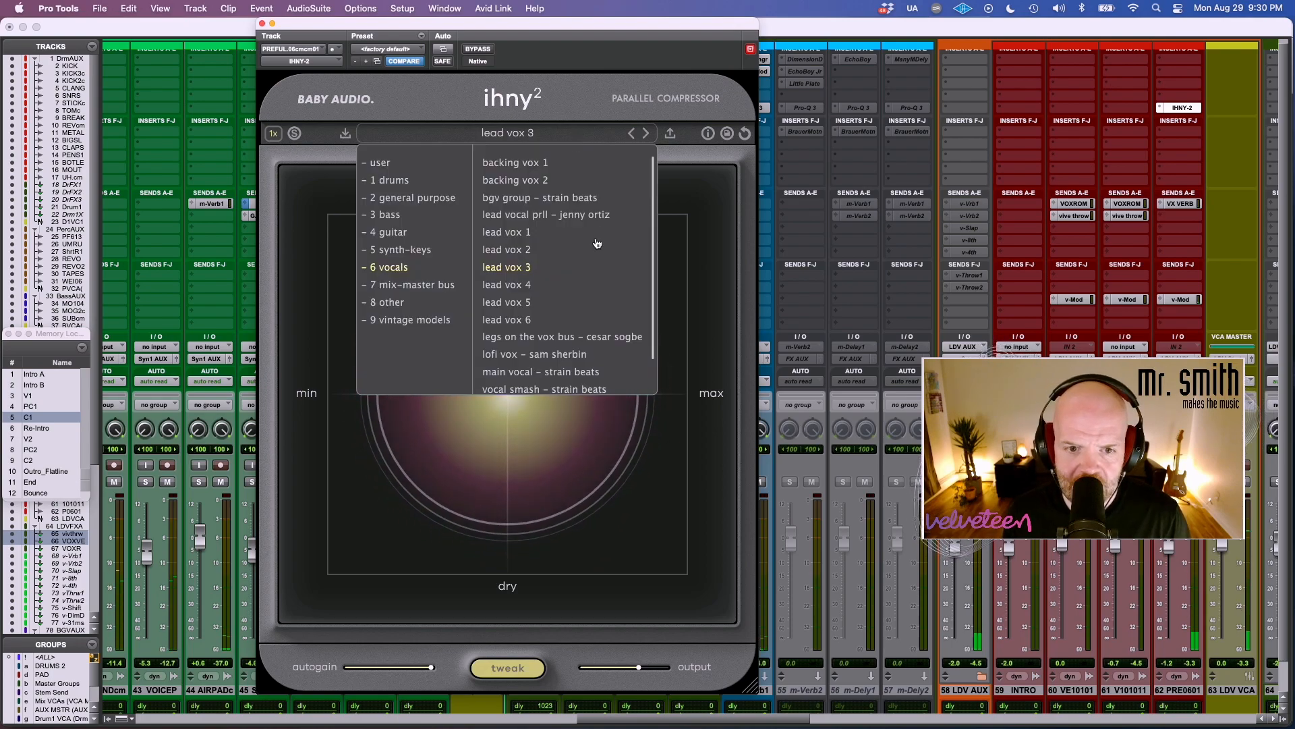
pyautogui.scroll(-2, 593, 253)
pyautogui.click(548, 352)
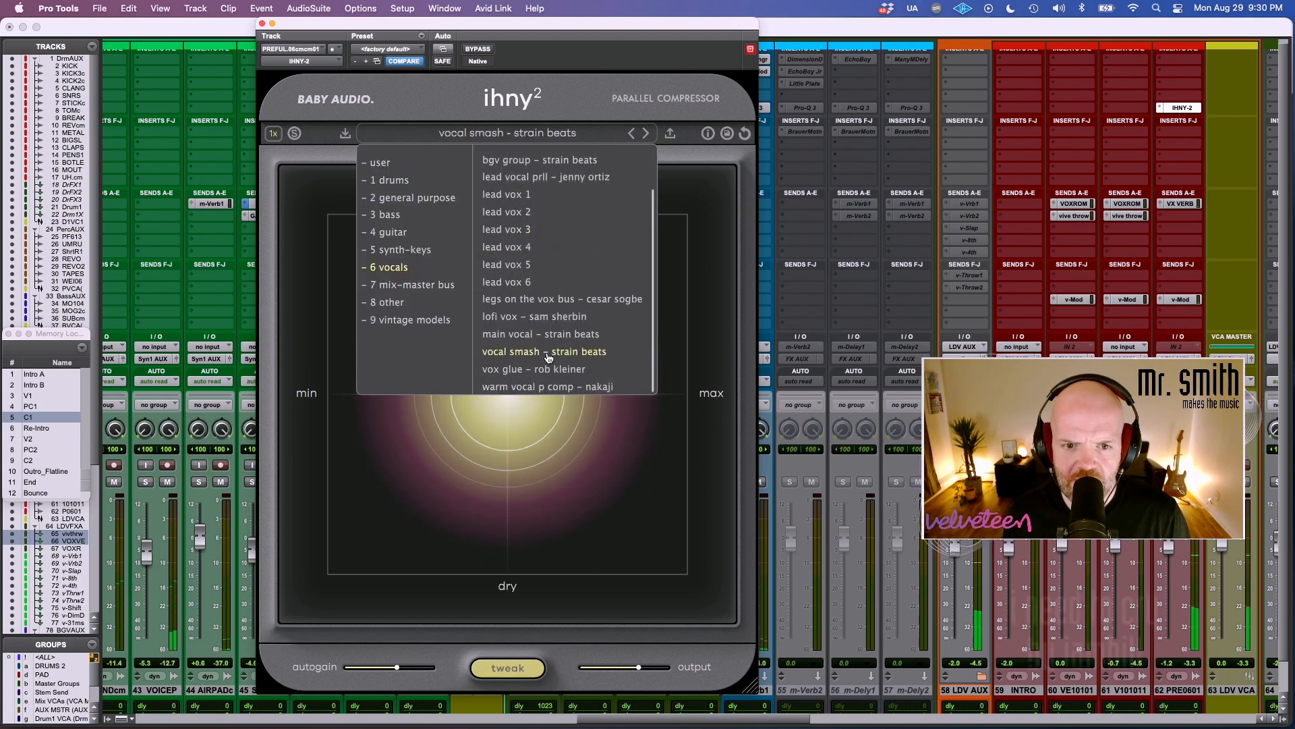
pyautogui.click(665, 342)
# Raise the output and autogain slightly, set the amount to 17% and wet to 78%, and bypass the compressor for comparison.
pyautogui.moveTo(638, 667); pyautogui.dragTo(647, 669)
pyautogui.moveTo(619, 287); pyautogui.dragTo(395, 296)
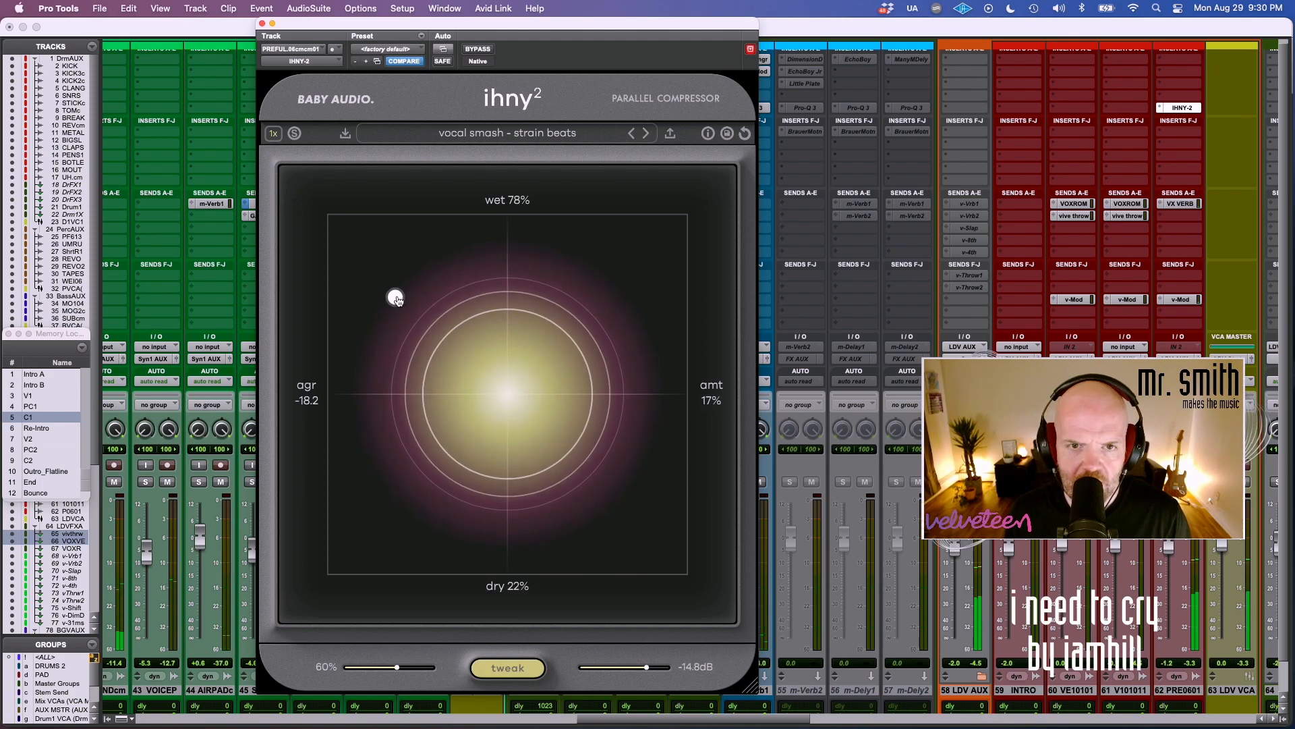
pyautogui.moveTo(398, 668); pyautogui.dragTo(410, 669)
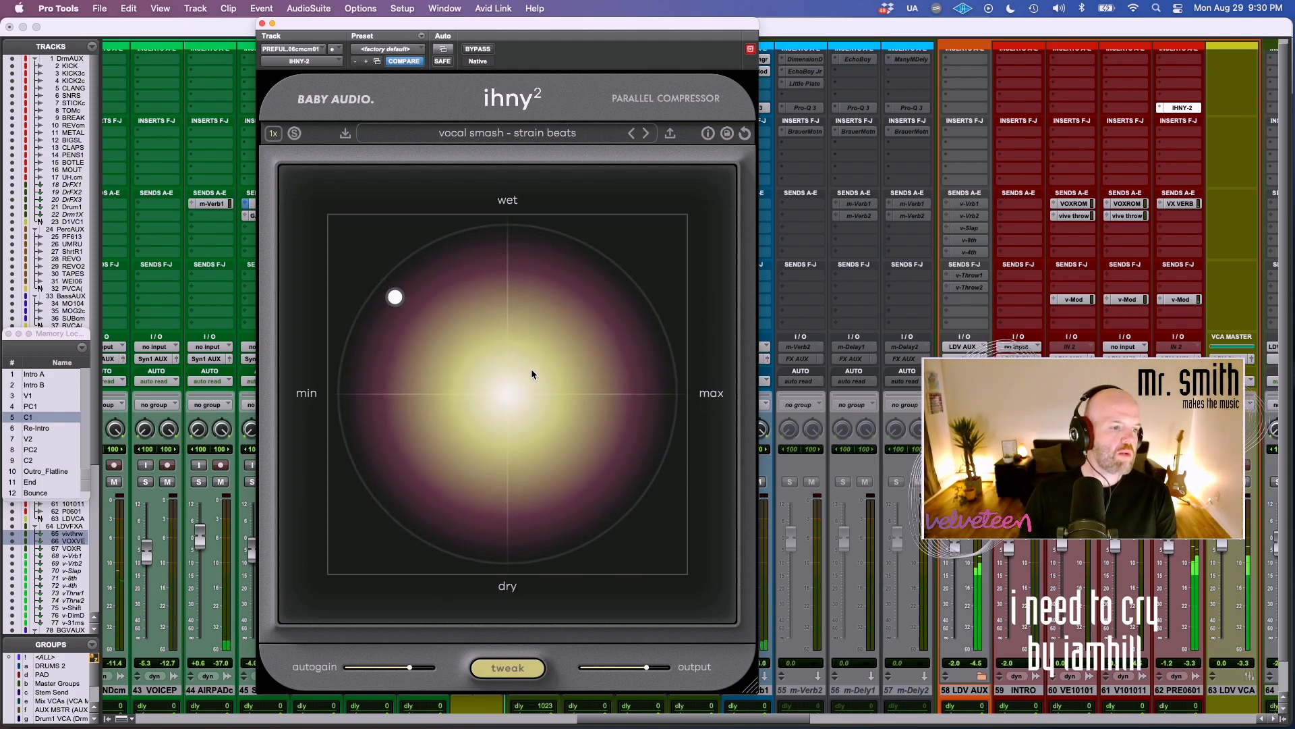
pyautogui.click(479, 50)
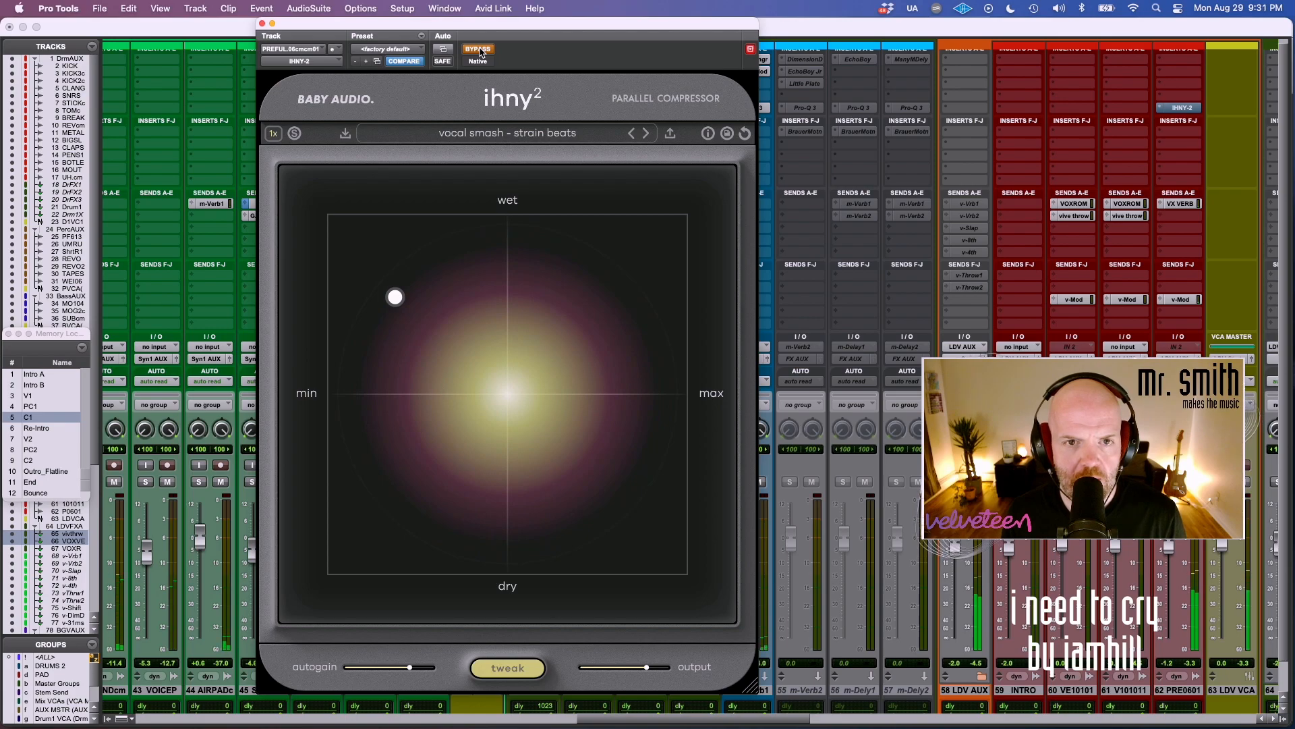
# Re-enable the vocal compressor, lower its wet mix slightly at a low amount, and compare it with bypass.
pyautogui.click(478, 50)
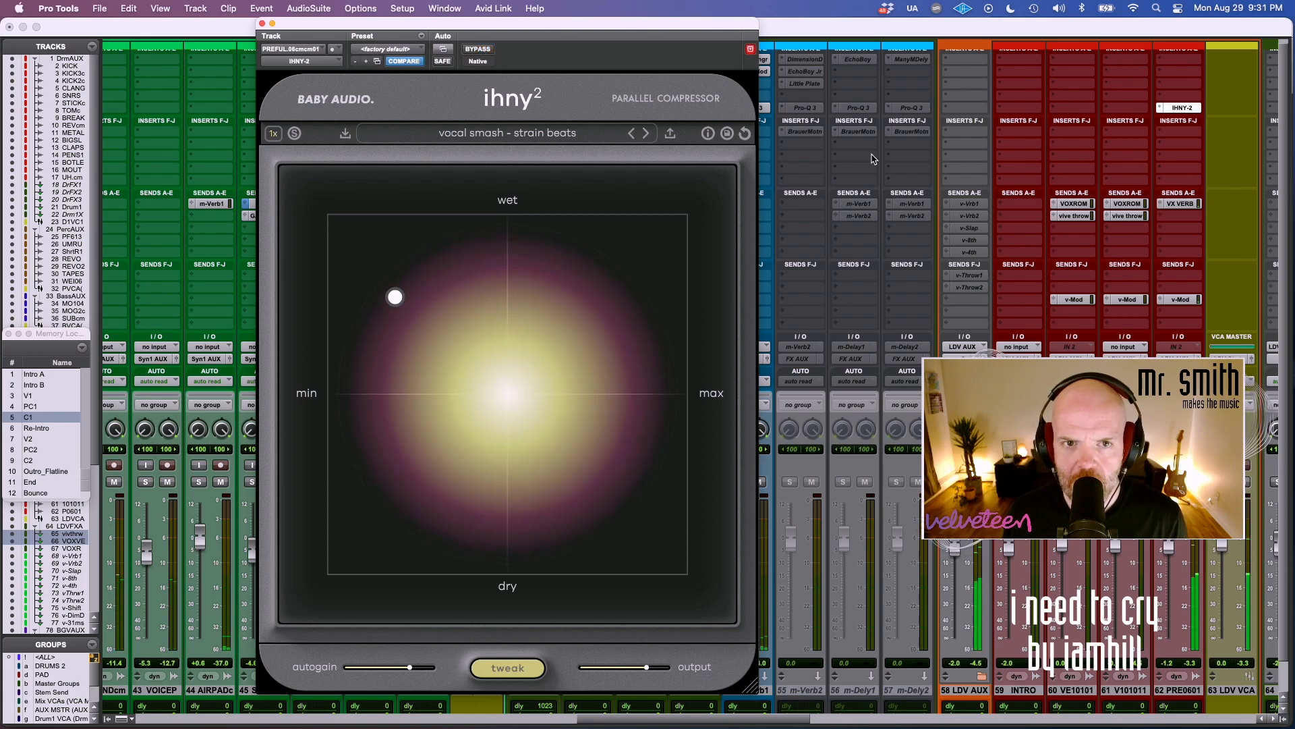
pyautogui.hscroll(3, 933, 169)
pyautogui.click(430, 325)
pyautogui.moveTo(430, 326); pyautogui.dragTo(396, 316)
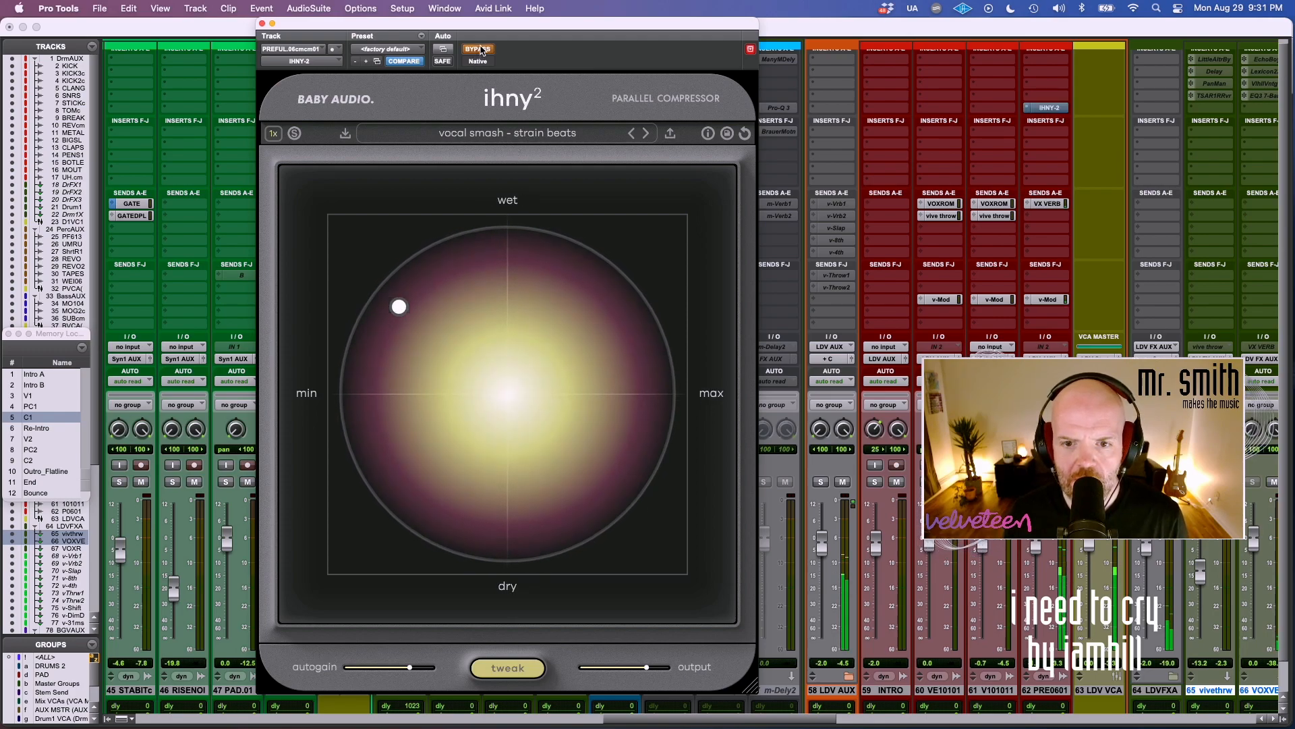
pyautogui.moveTo(398, 306); pyautogui.dragTo(391, 310)
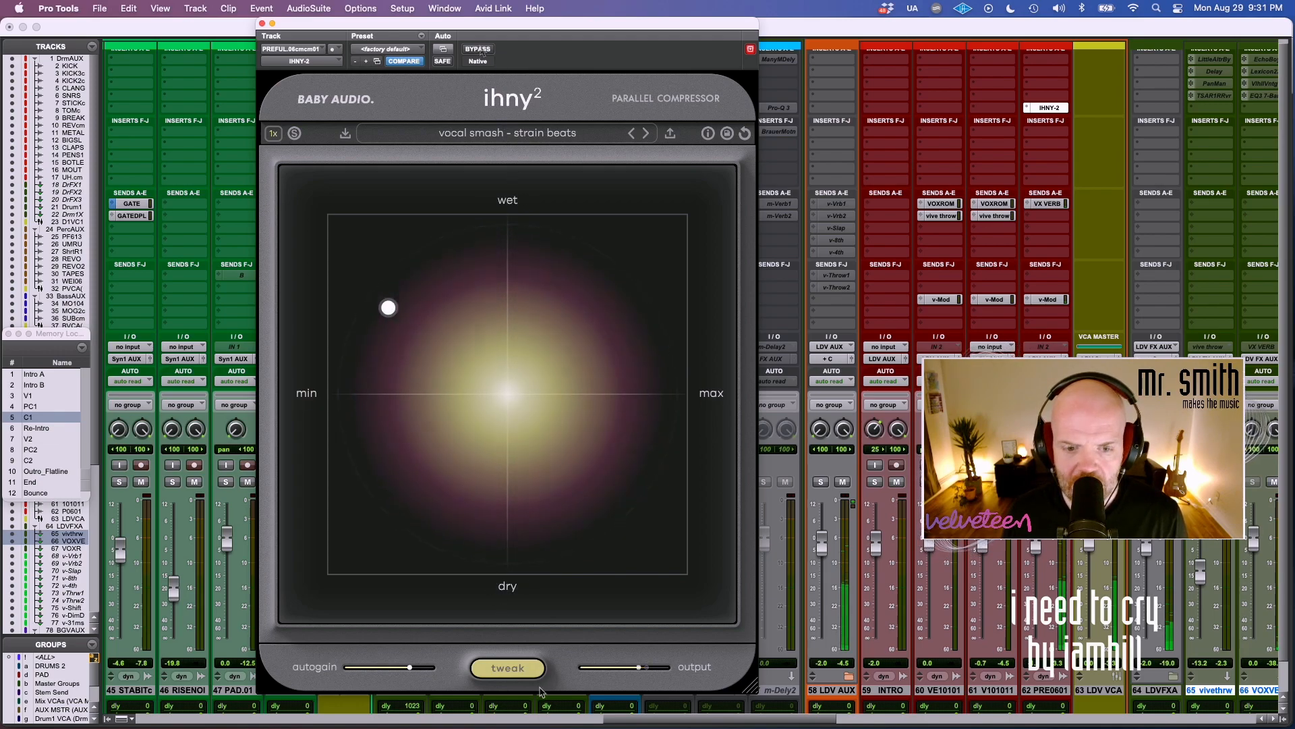
# Show the vocal compressor's tweak panel, audition a high amount, settle on 14% amount and 78% wet, and close the plug-in.
pyautogui.click(518, 682)
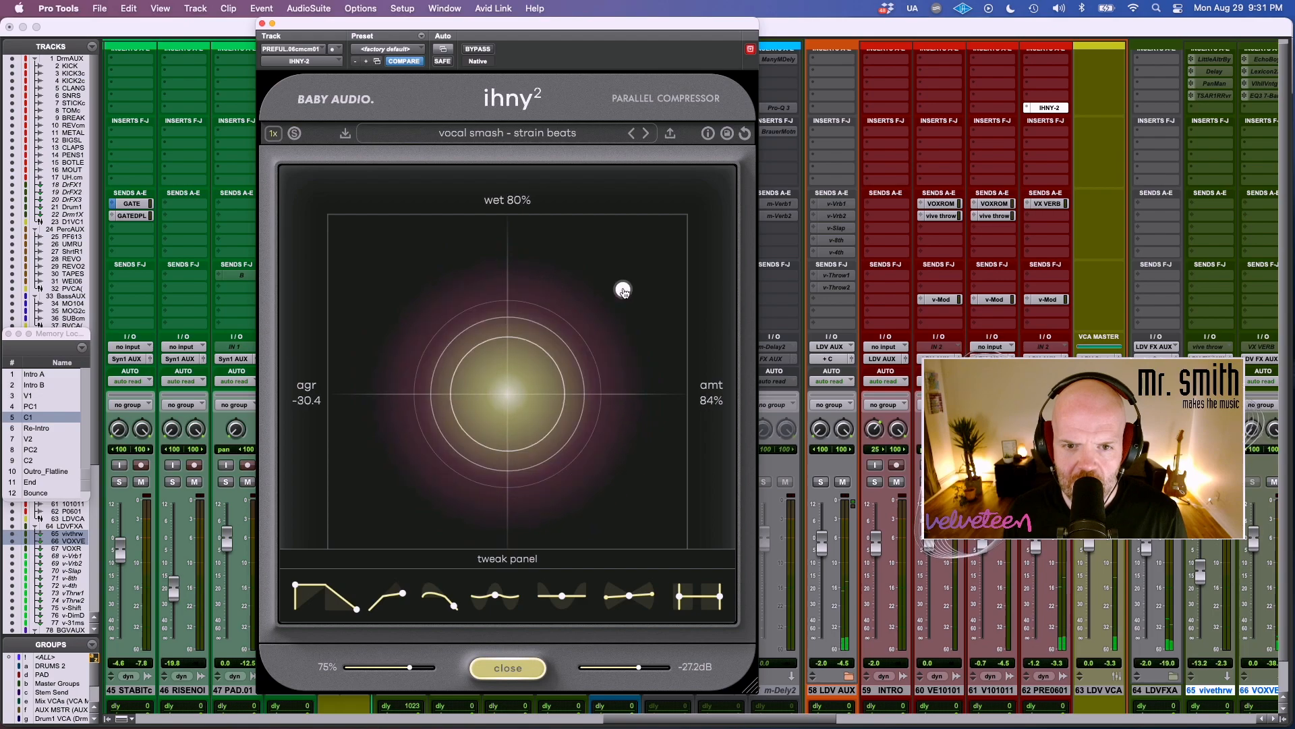
pyautogui.moveTo(623, 293); pyautogui.dragTo(645, 265)
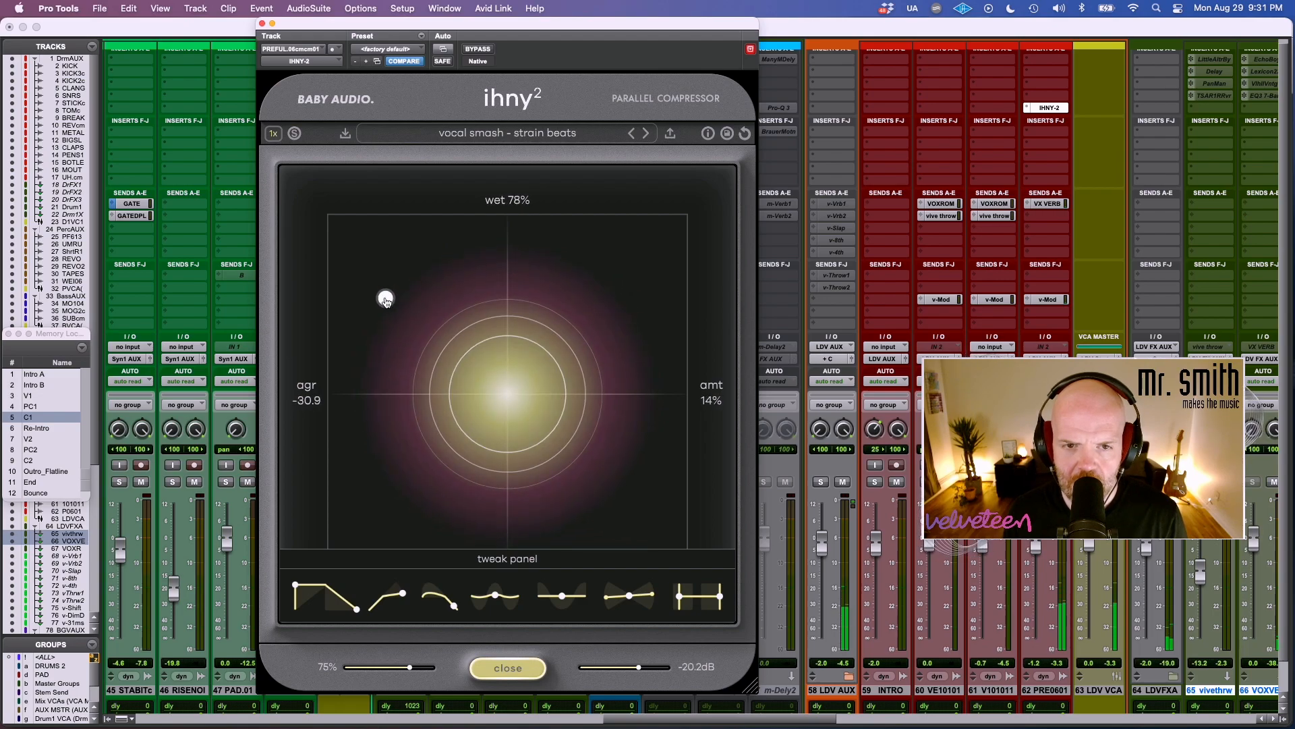
pyautogui.click(262, 24)
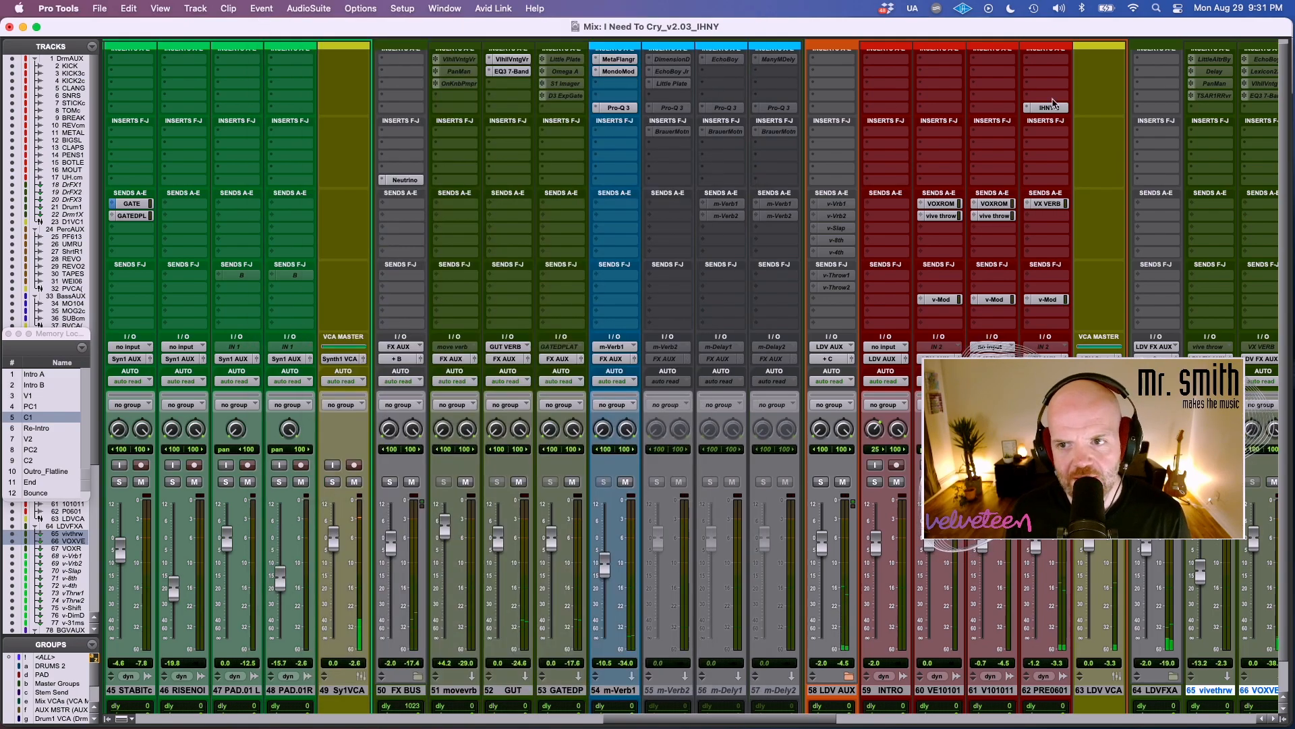
# Open the ihny-2 on the DrumAUX track, set a low amount with a high wet mix, and compare the drums with bypass.
pyautogui.hscroll(-20, 765, 154)
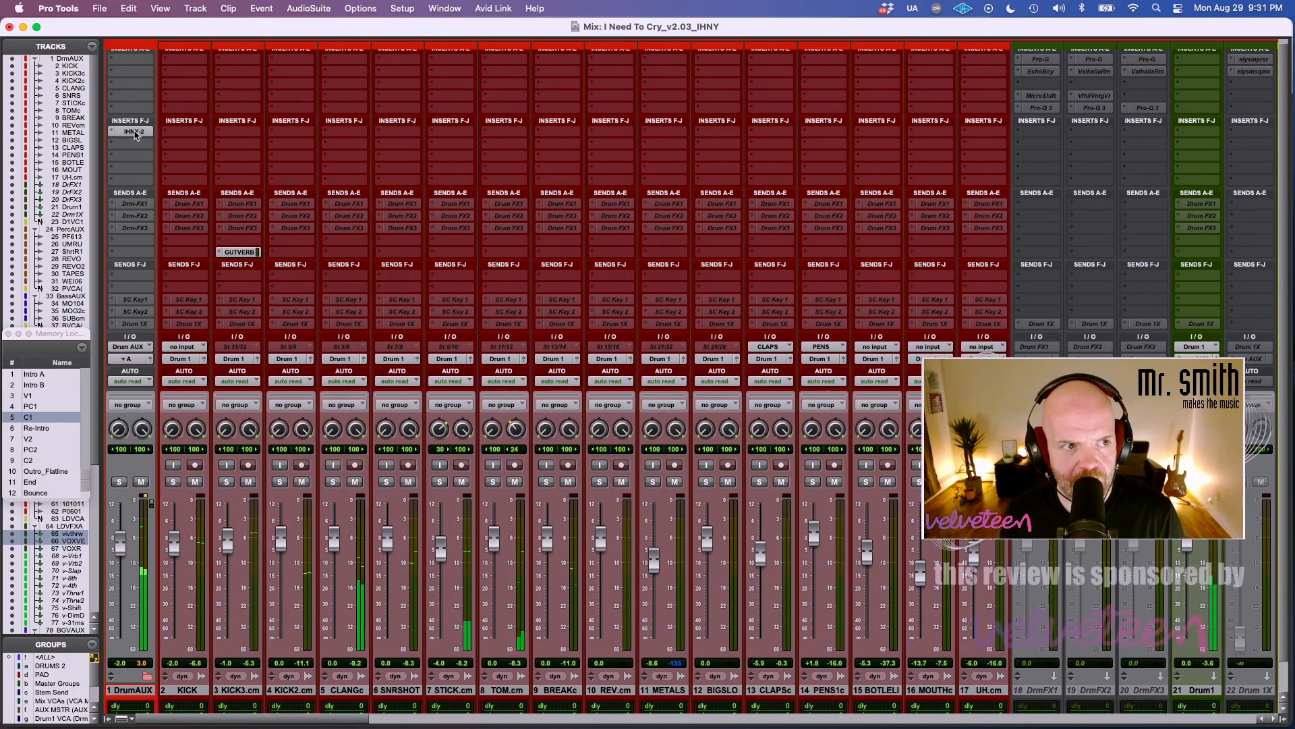
pyautogui.click(135, 132)
pyautogui.moveTo(447, 343); pyautogui.dragTo(415, 327)
pyautogui.moveTo(413, 282); pyautogui.dragTo(356, 253)
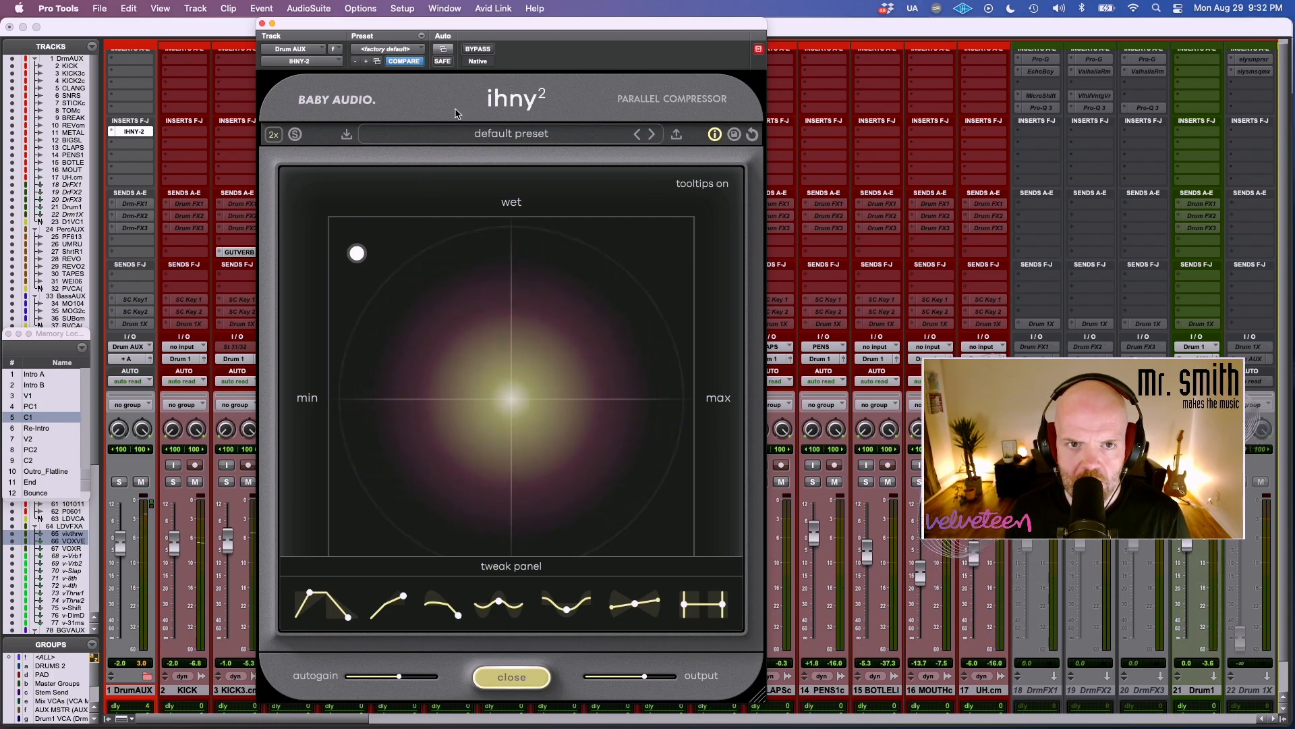
pyautogui.click(477, 49)
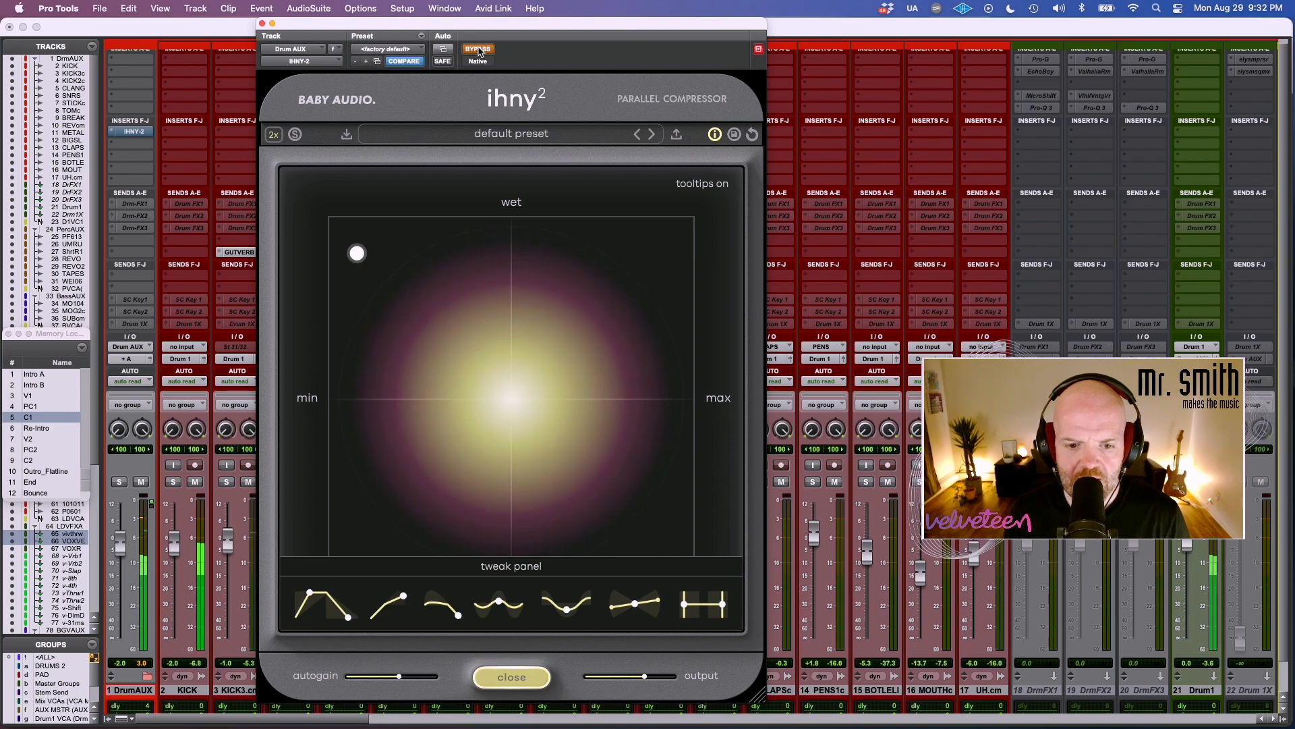
pyautogui.click(477, 49)
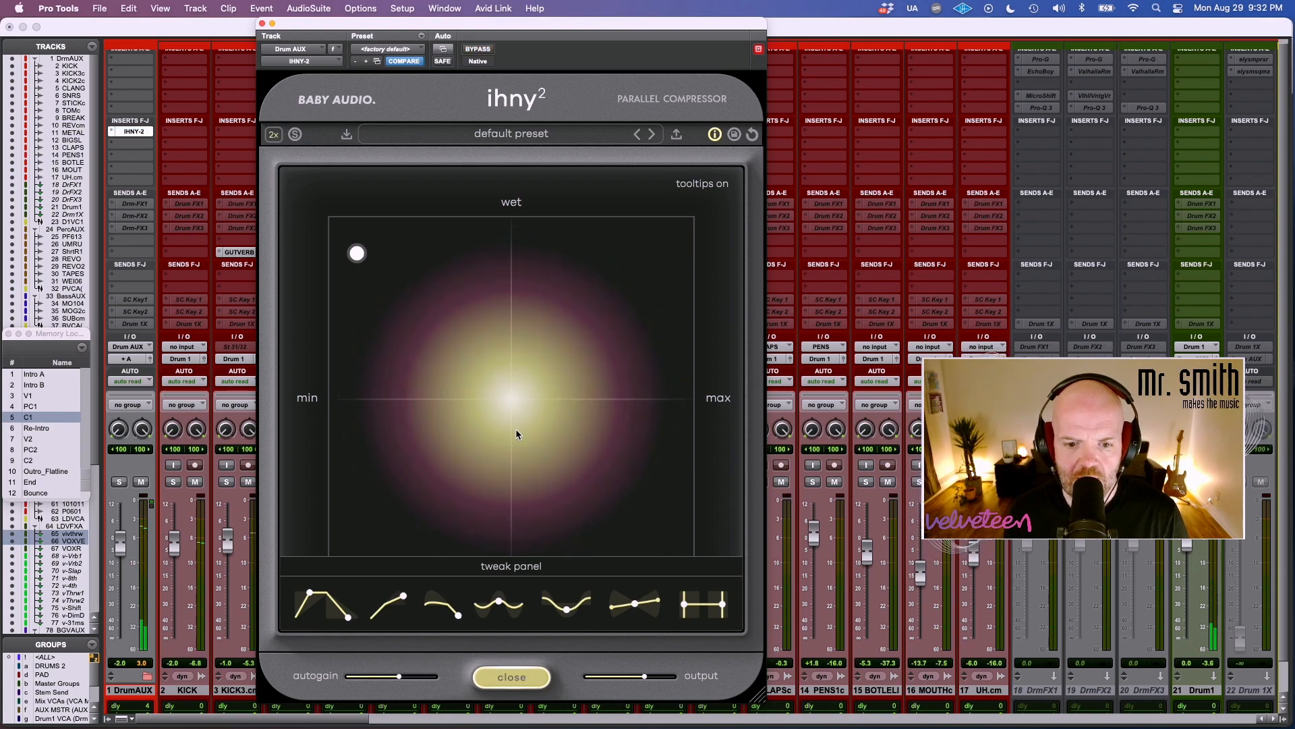
# Set the drum compressor's ratio to 11:1, shorten its attack to the minimum, and push the mix slightly wetter with less amount.
pyautogui.moveTo(407, 593); pyautogui.dragTo(406, 597)
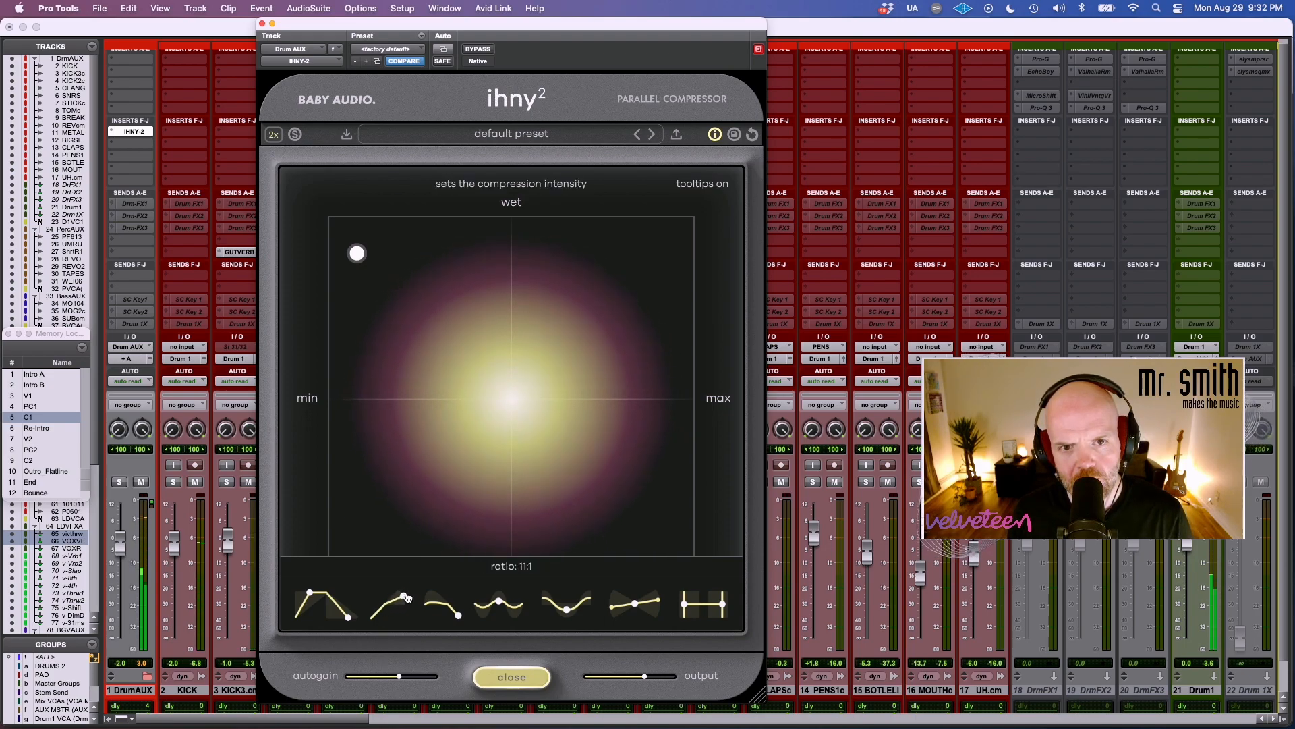
pyautogui.moveTo(309, 593); pyautogui.dragTo(279, 602)
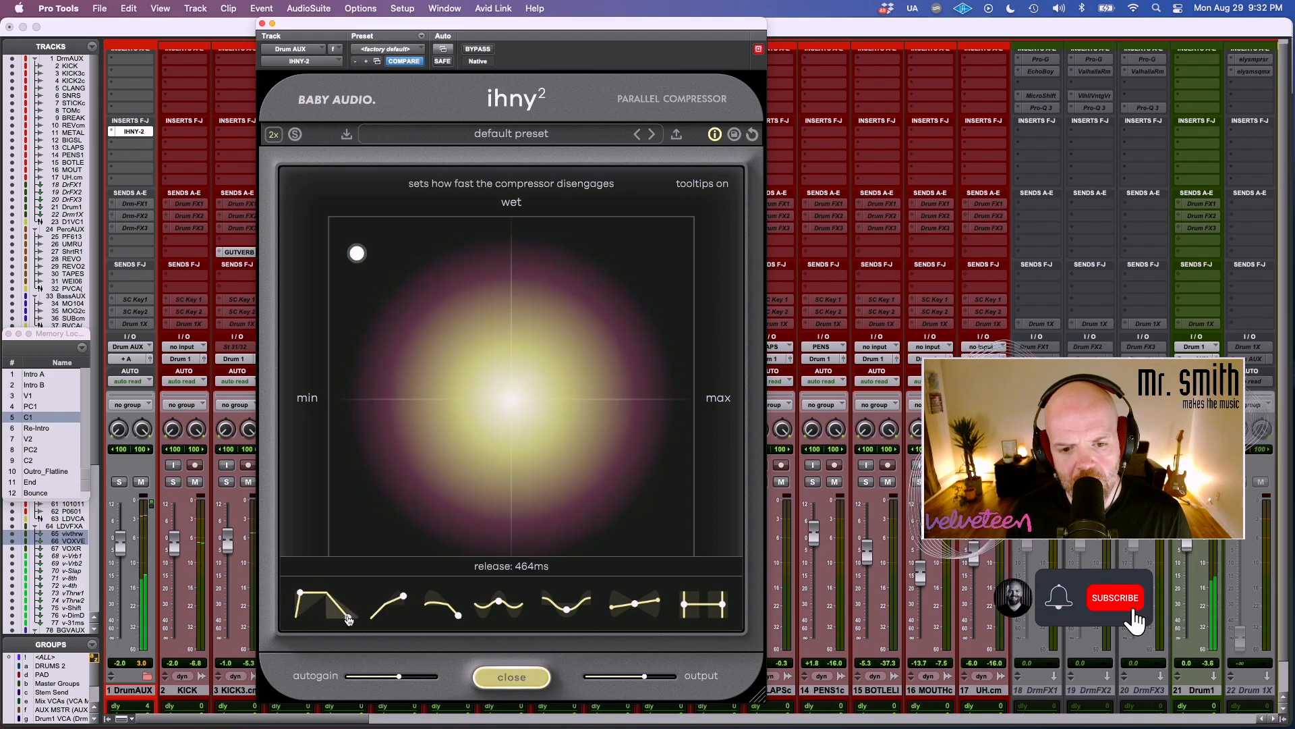
pyautogui.moveTo(357, 252); pyautogui.dragTo(351, 242)
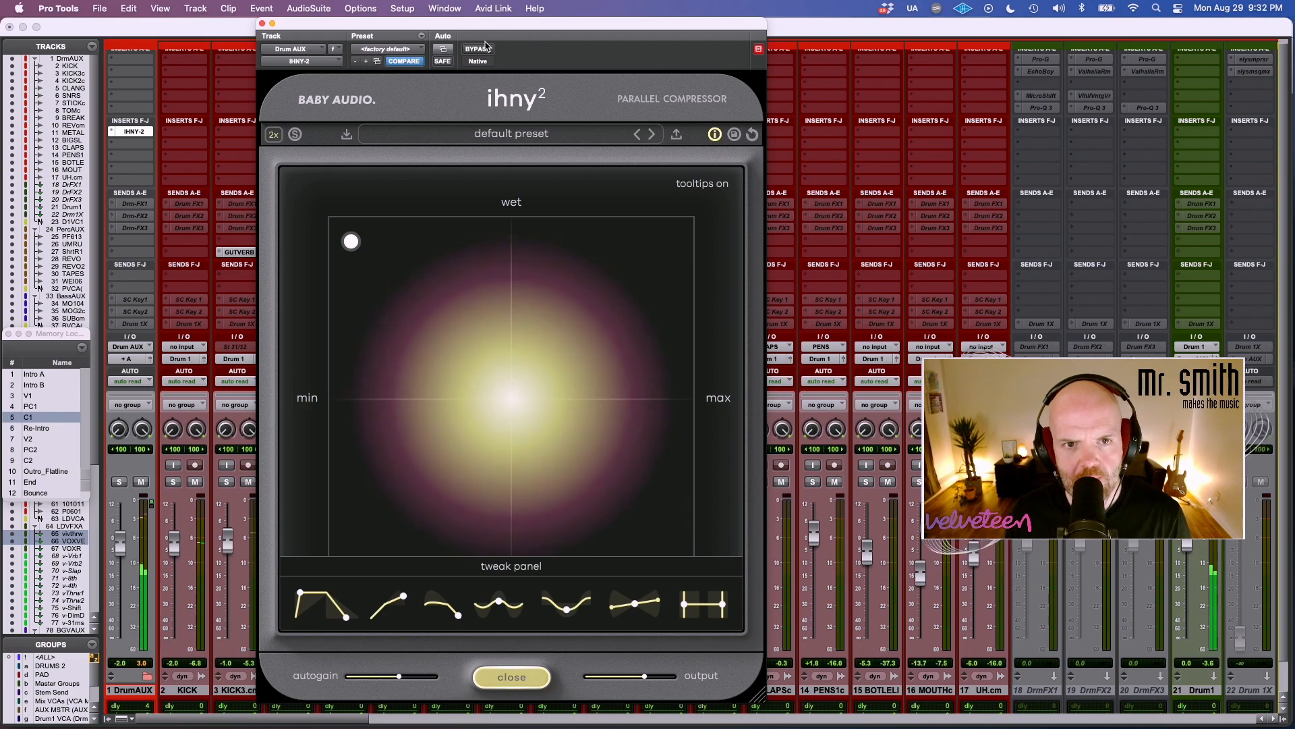
# Compare the drums with bypass, move the drum compressor to a near-minimum amount and near-full wet, and close it.
pyautogui.click(477, 49)
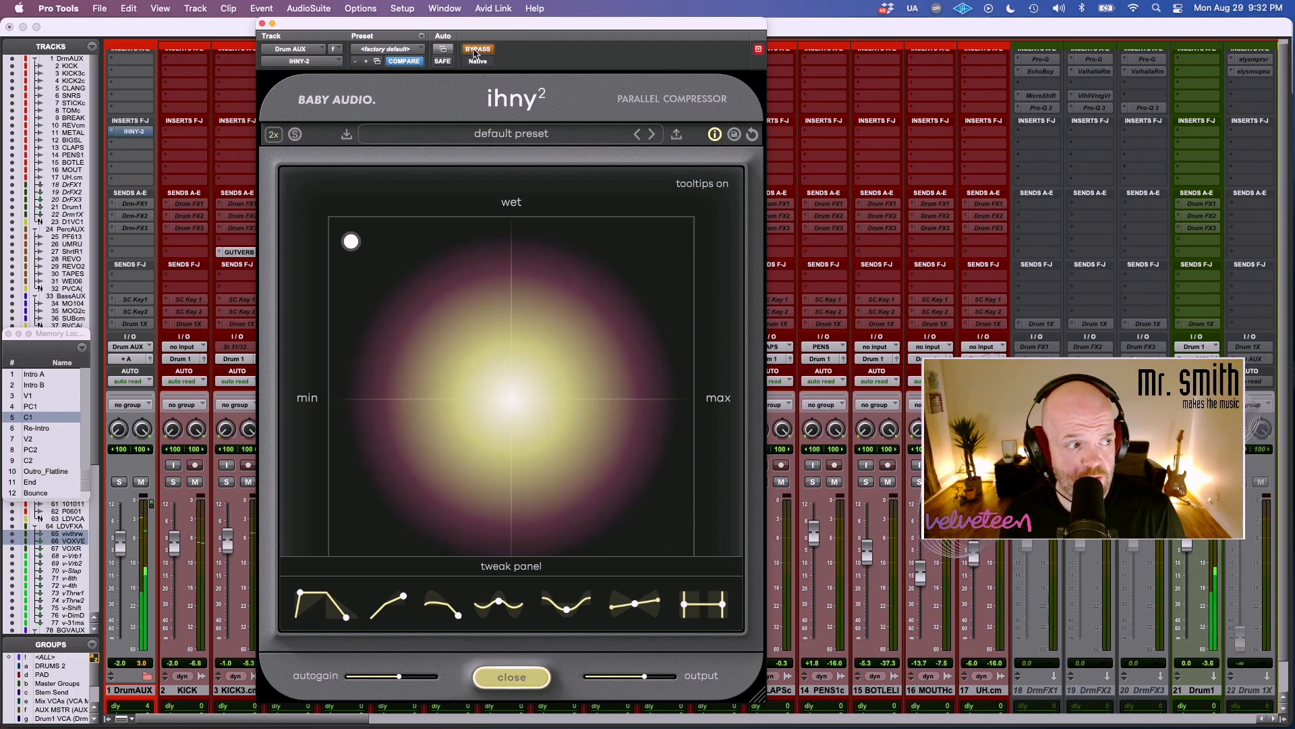
pyautogui.click(477, 49)
pyautogui.moveTo(351, 242); pyautogui.dragTo(339, 226)
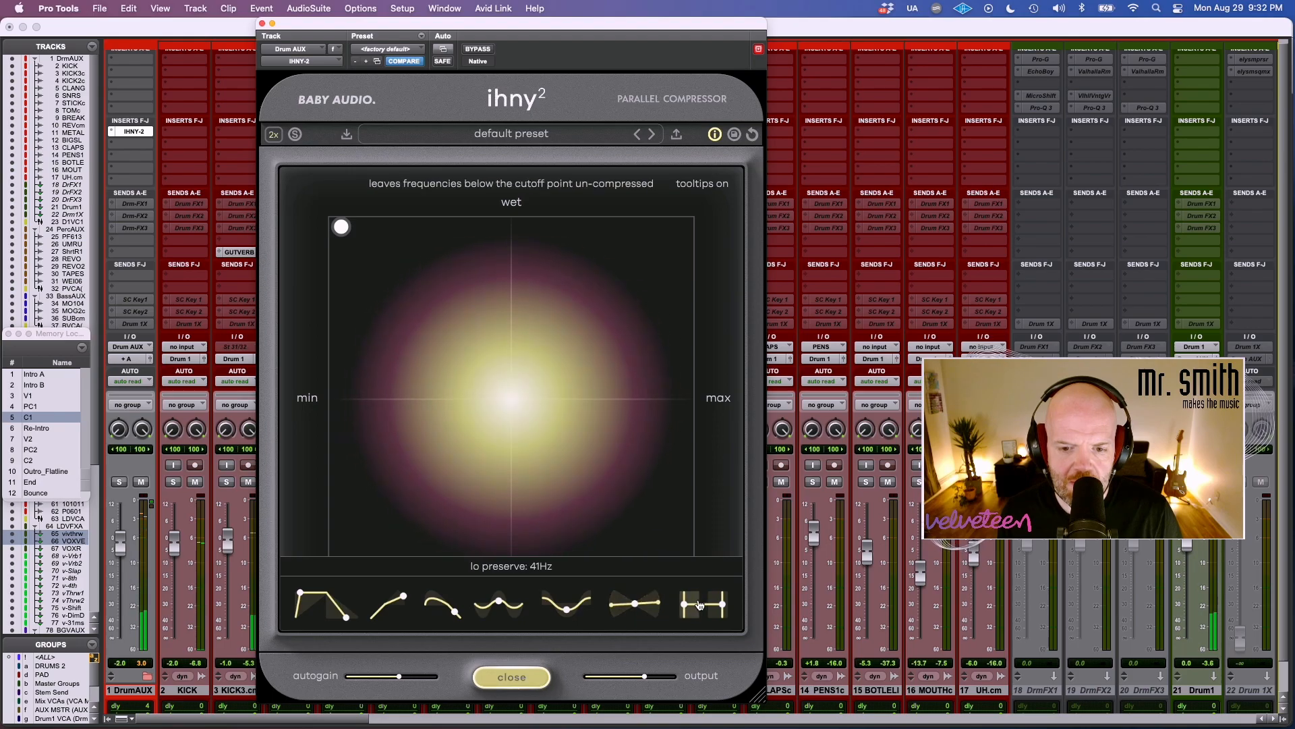
pyautogui.click(135, 131)
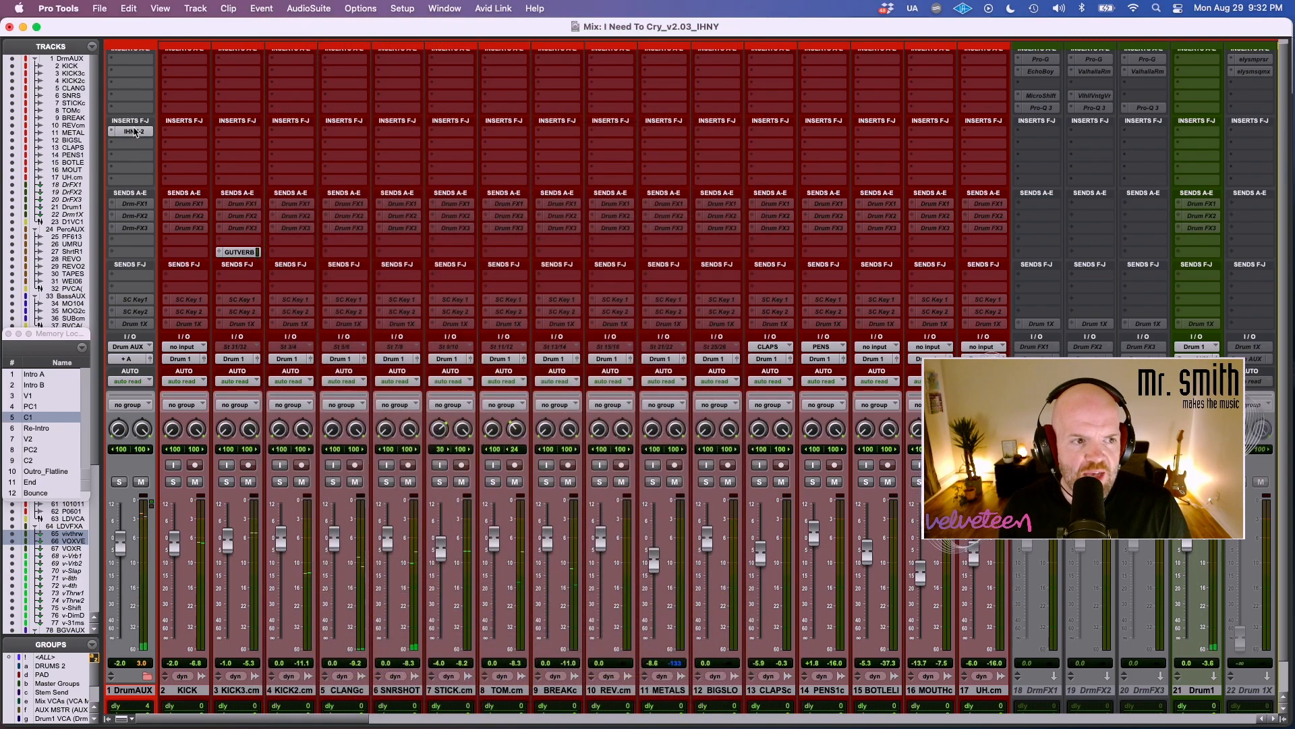
# Open the ihny-2 on the Mix track, continue in trial mode, and set a low amount with an even wet/dry mix.
pyautogui.hscroll(20, 646, 111)
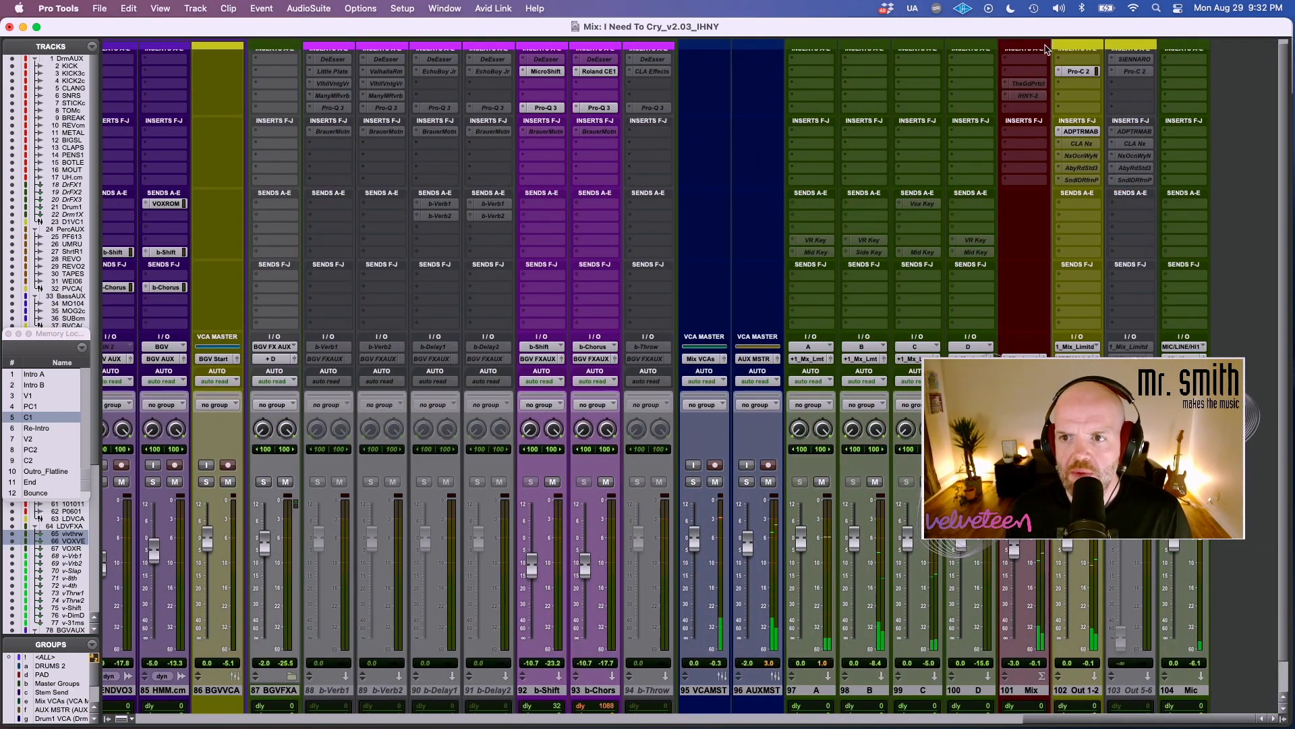
pyautogui.click(1028, 96)
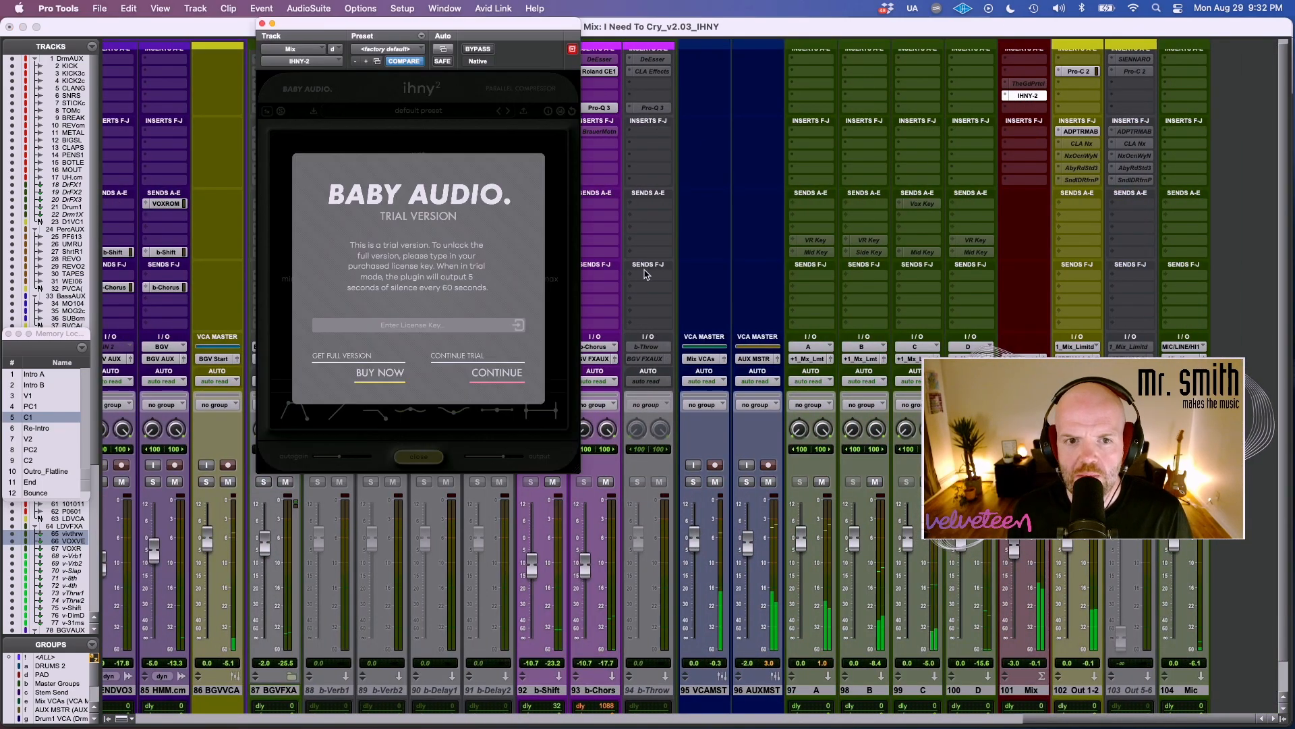
pyautogui.click(501, 378)
pyautogui.moveTo(503, 199); pyautogui.dragTo(324, 281)
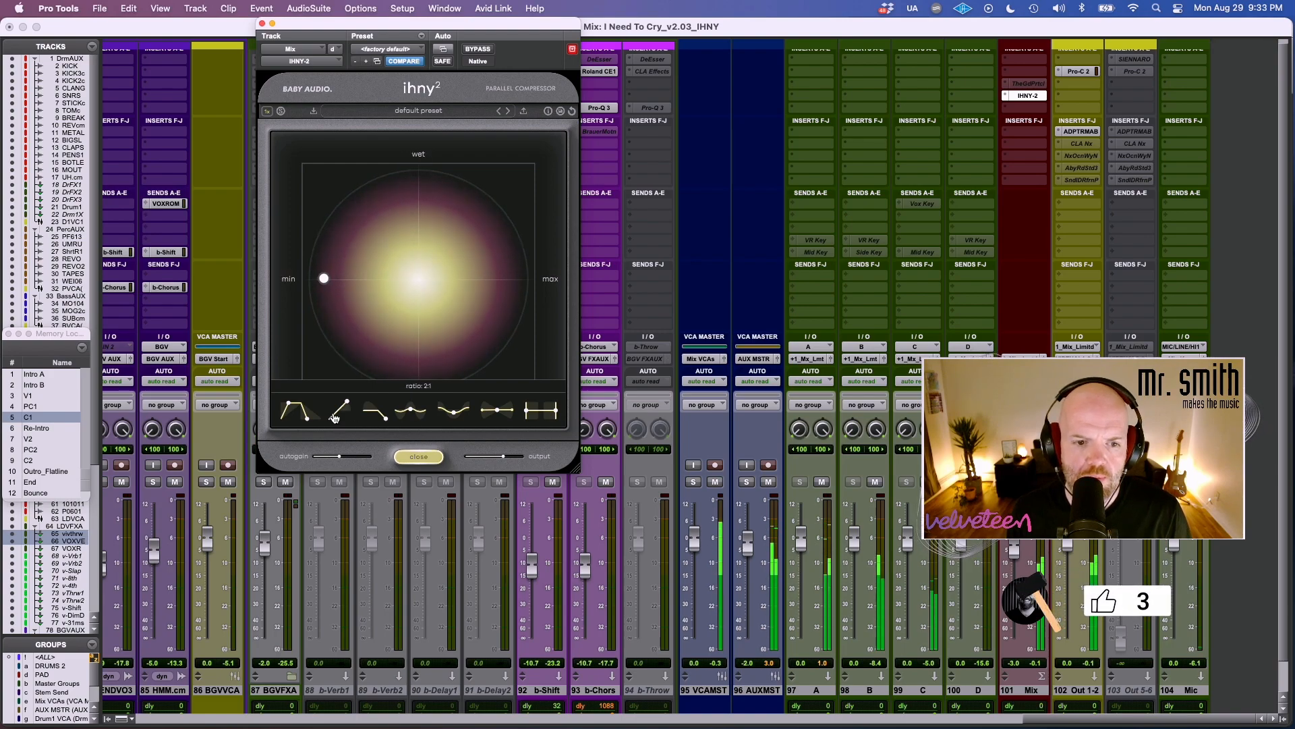
# Adjust the mix compressor's ratio, attack and release, enlarge its window, and set hi preserve to 15.5 kHz.
pyautogui.moveTo(347, 403); pyautogui.dragTo(341, 412)
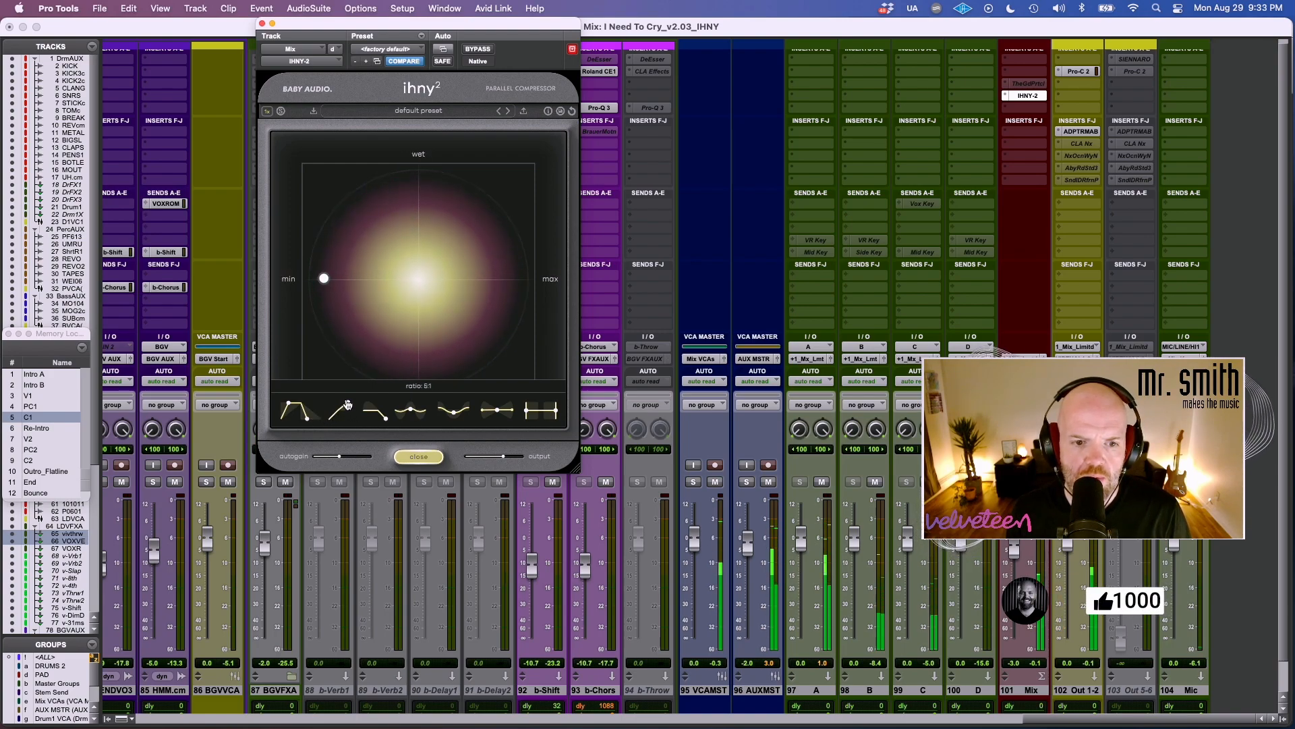
pyautogui.moveTo(288, 405)
pyautogui.mouseDown()
pyautogui.moveTo(274, 407)
pyautogui.moveTo(307, 421)
pyautogui.mouseUp()
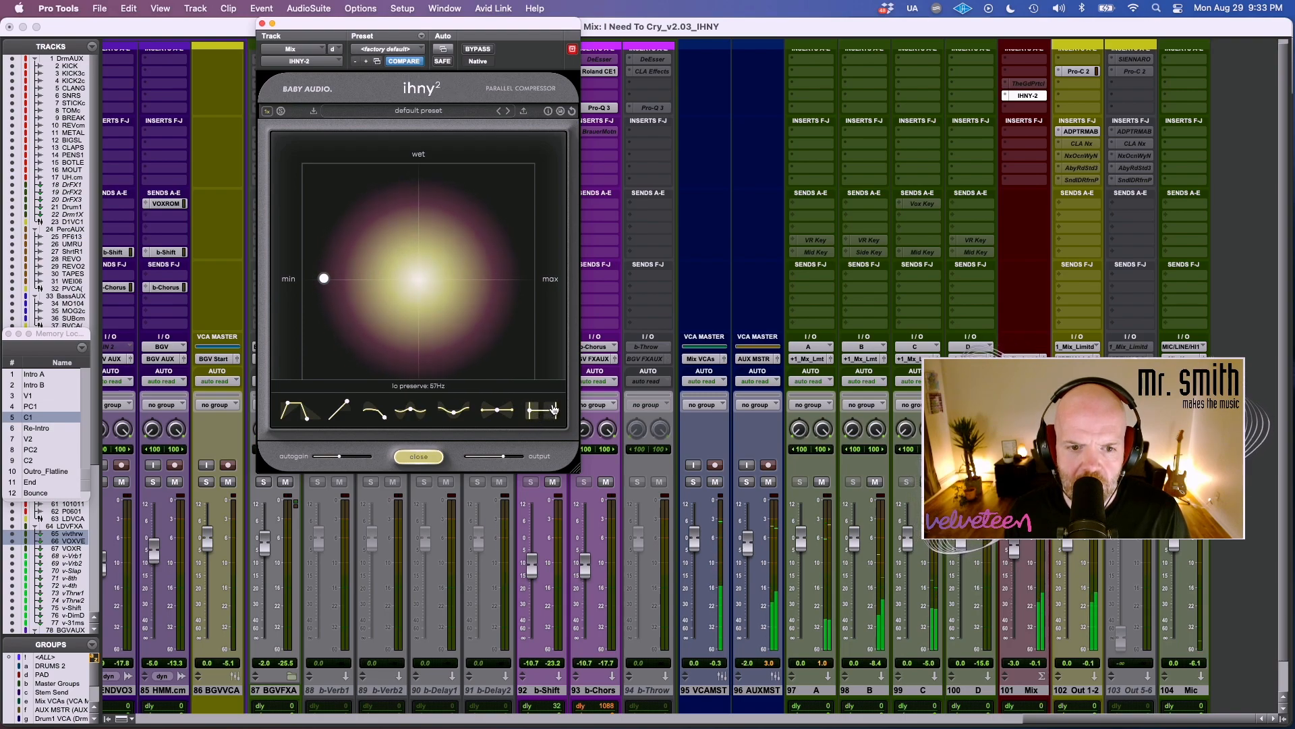
pyautogui.moveTo(577, 467); pyautogui.dragTo(602, 632)
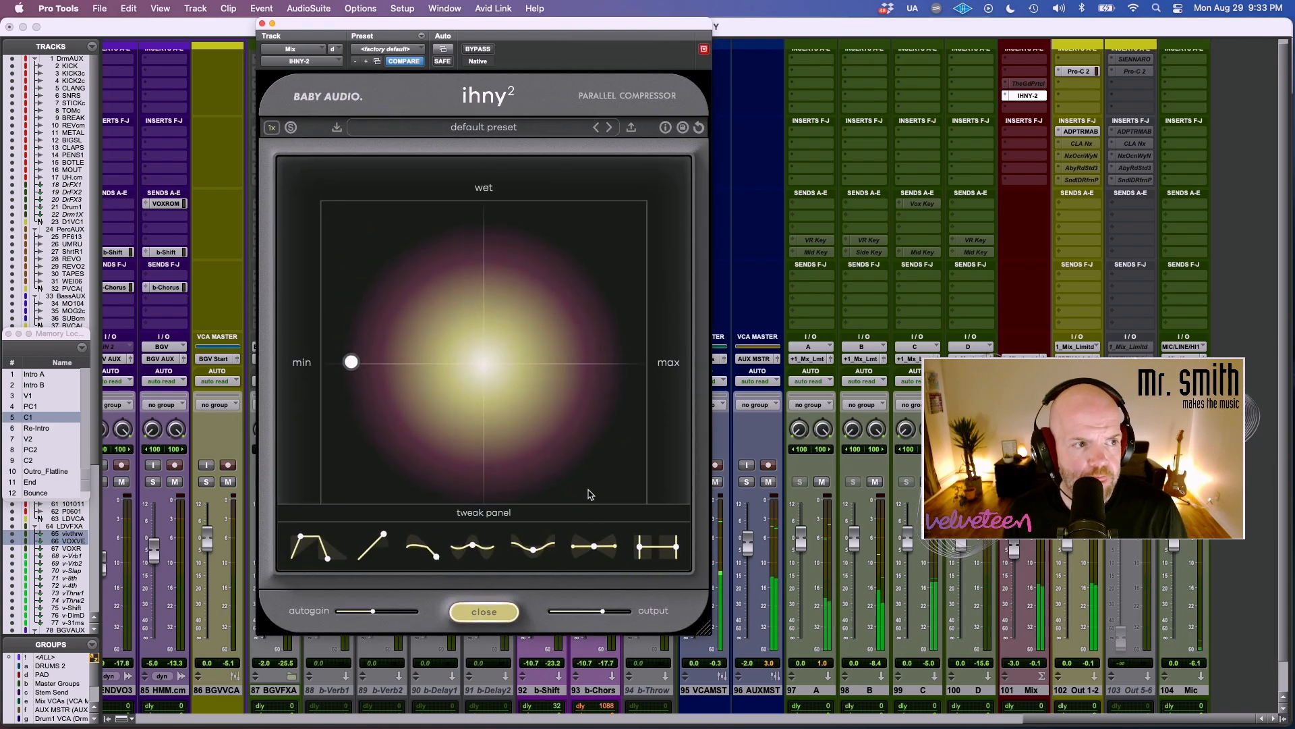
pyautogui.moveTo(642, 553); pyautogui.dragTo(666, 555)
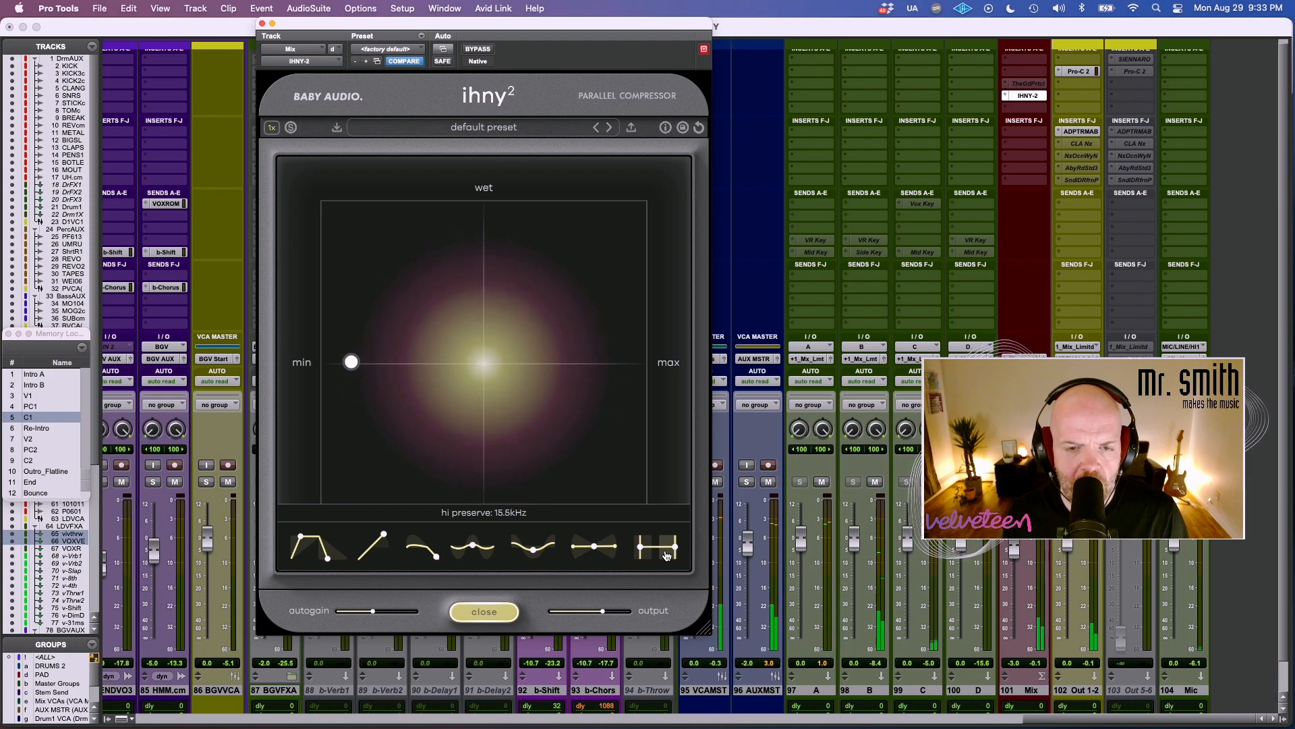
# Compare the full mix with bypass at an even wet/dry blend and again at minimum amount with a nearly full wet mix.
pyautogui.click(481, 50)
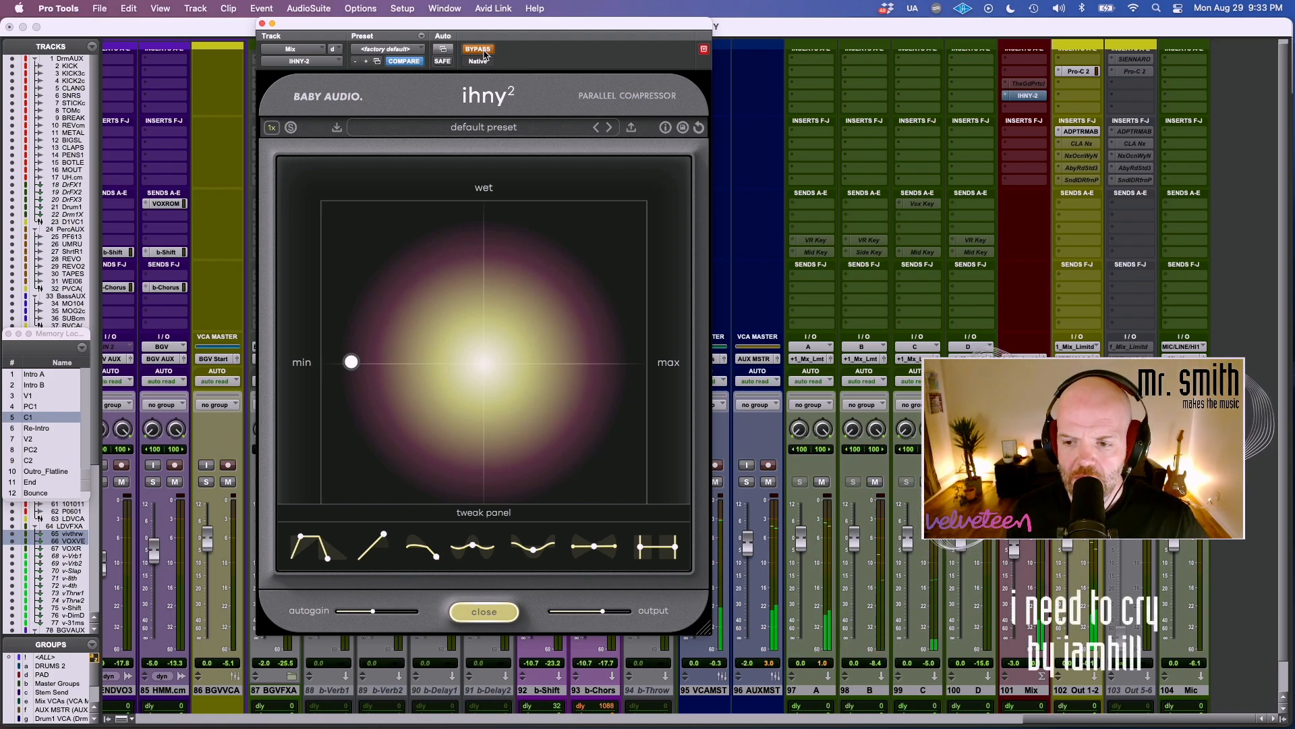
pyautogui.click(478, 50)
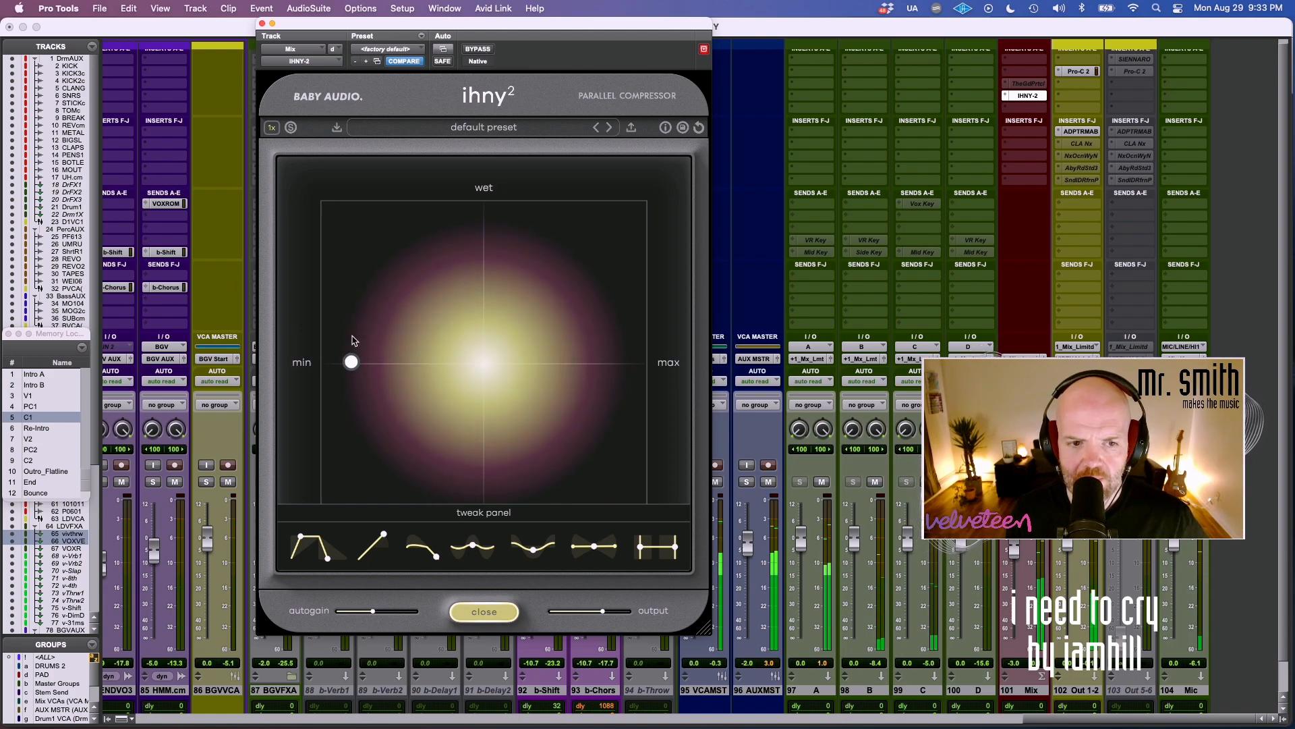
pyautogui.moveTo(351, 361)
pyautogui.moveTo(349, 294); pyautogui.dragTo(353, 249)
pyautogui.moveTo(347, 202); pyautogui.dragTo(327, 203)
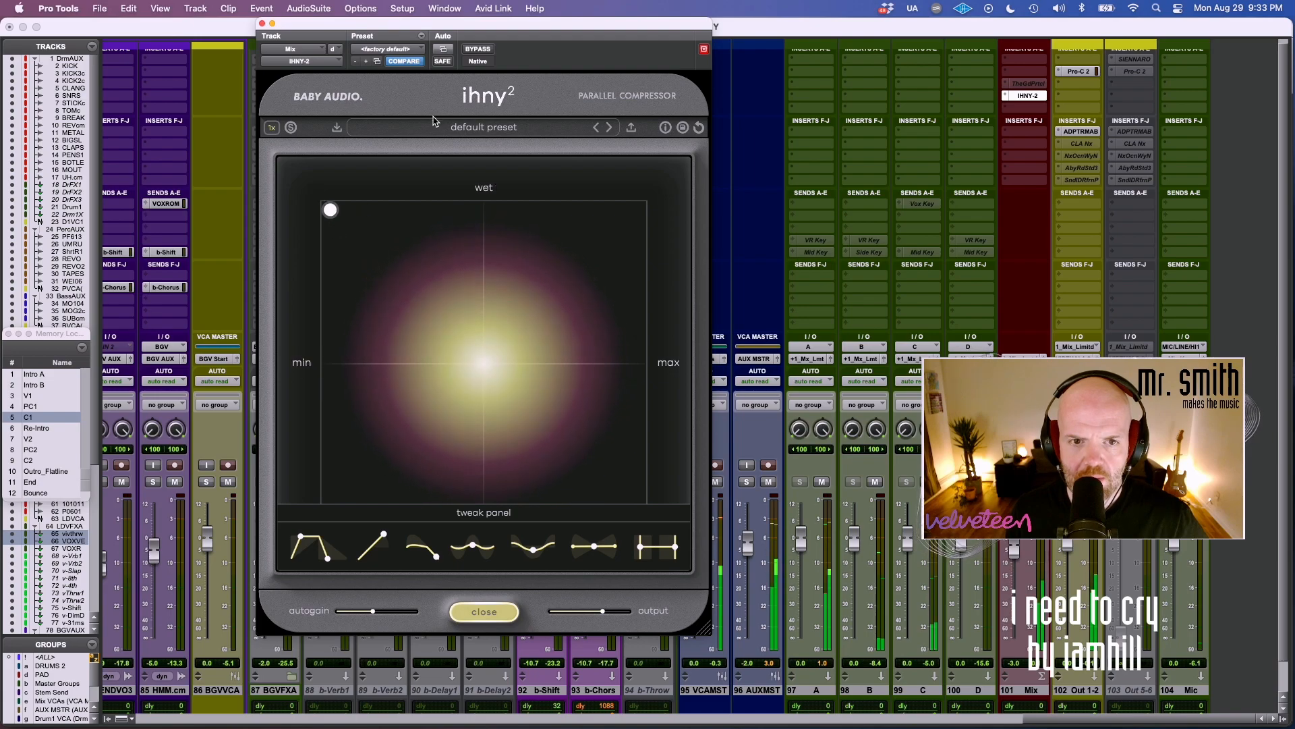
pyautogui.click(479, 49)
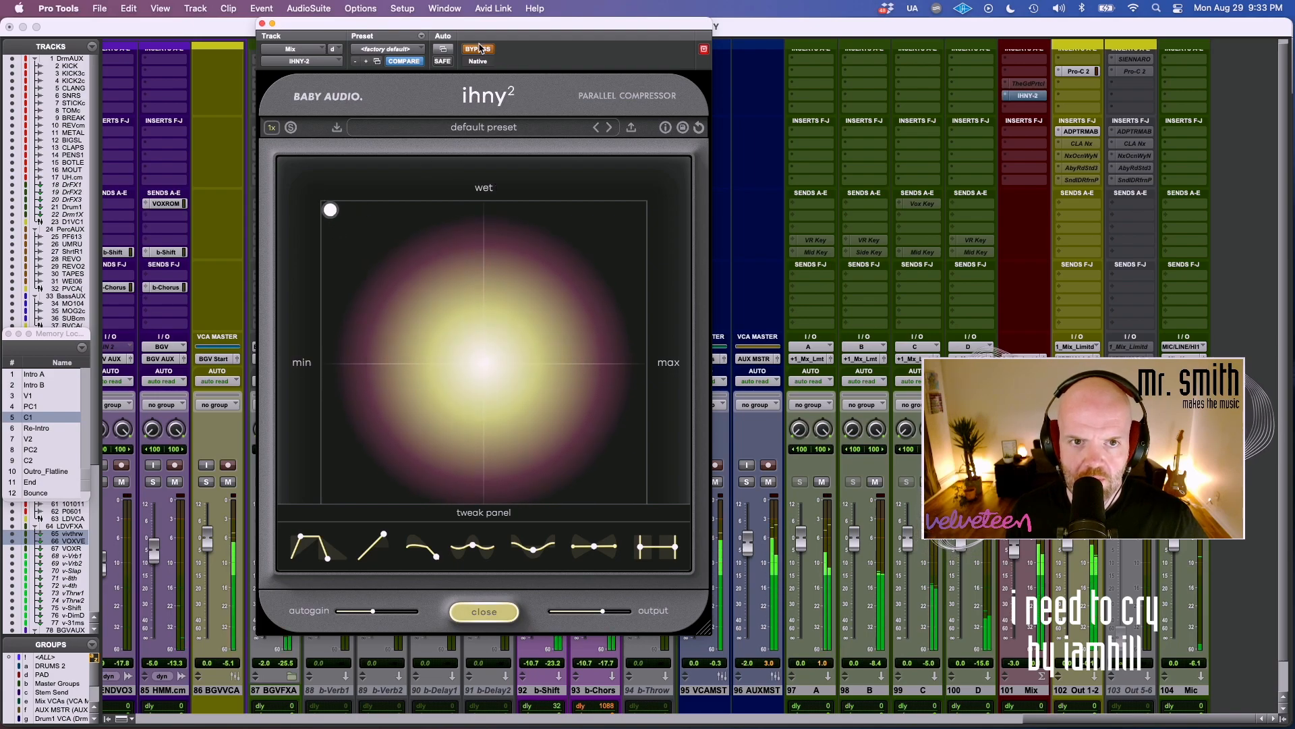
pyautogui.click(479, 48)
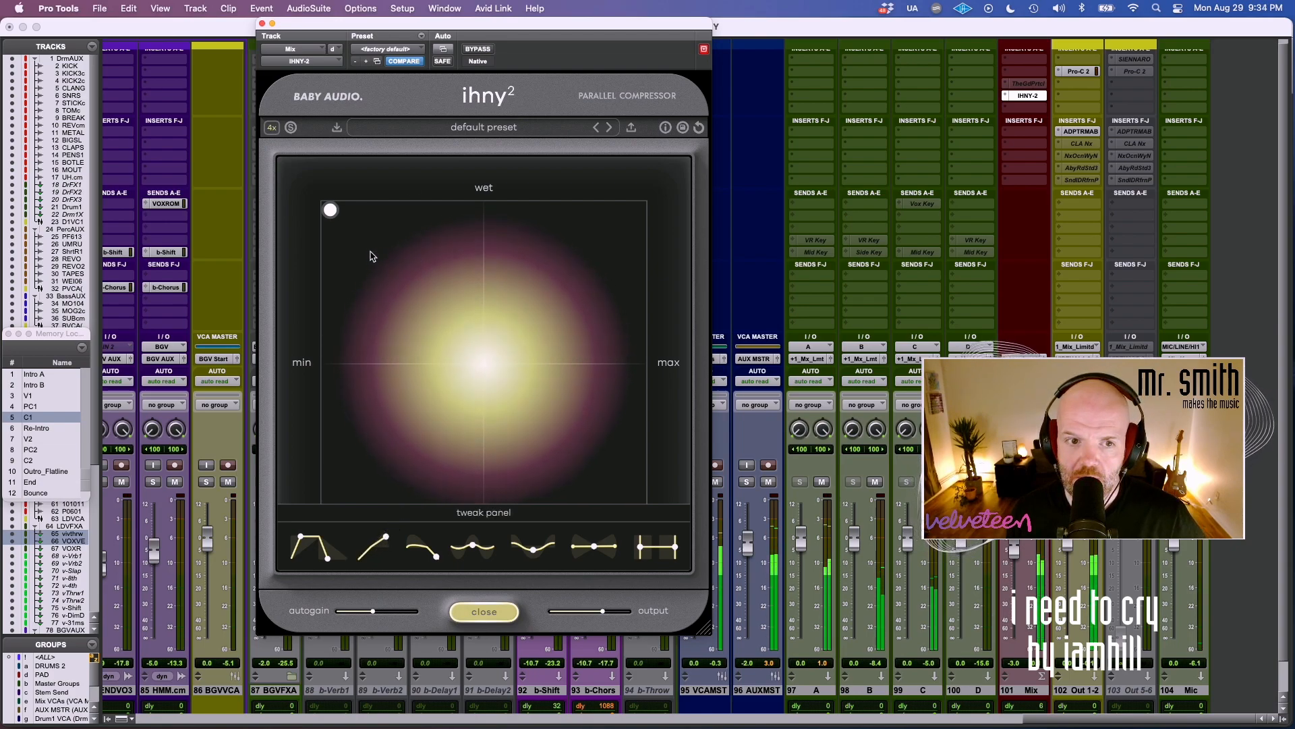
# Audition the mix compressor across its range by sweeping the amount and wet mix between light and extreme settings.
pyautogui.moveTo(330, 209); pyautogui.dragTo(551, 304)
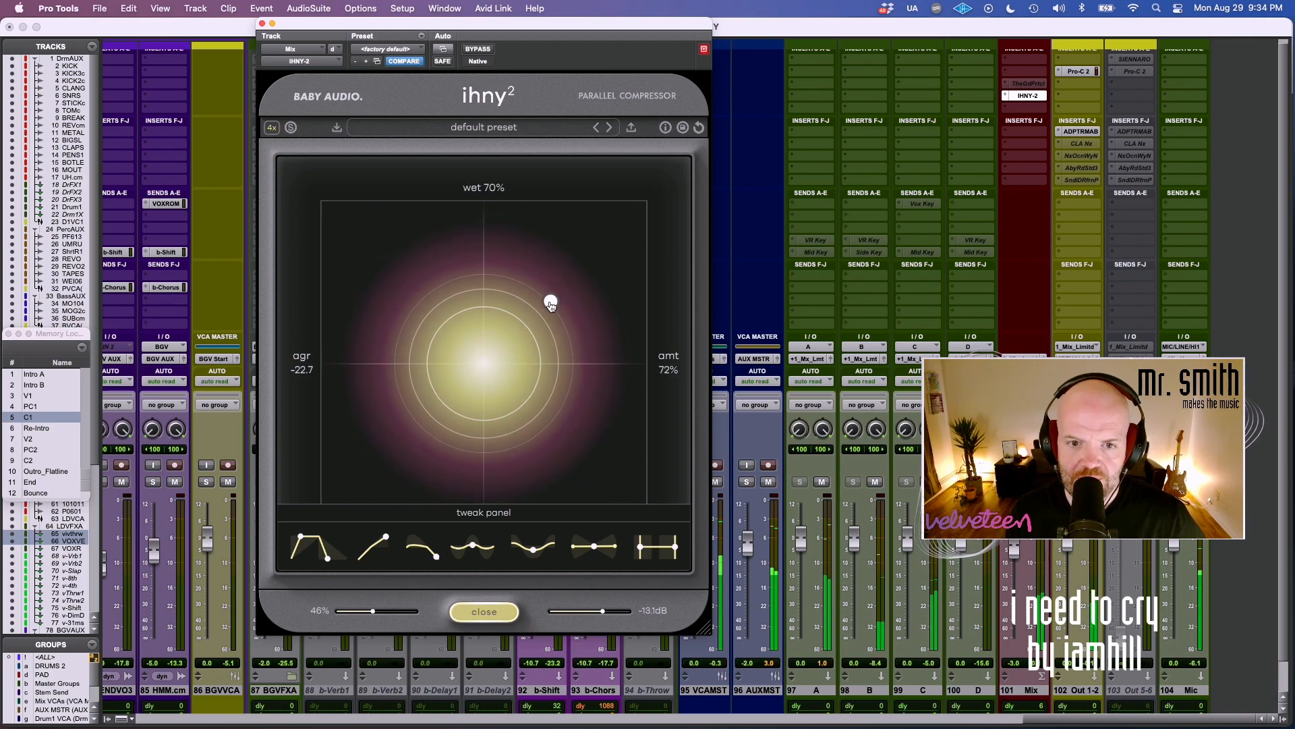
pyautogui.moveTo(518, 369); pyautogui.dragTo(337, 222)
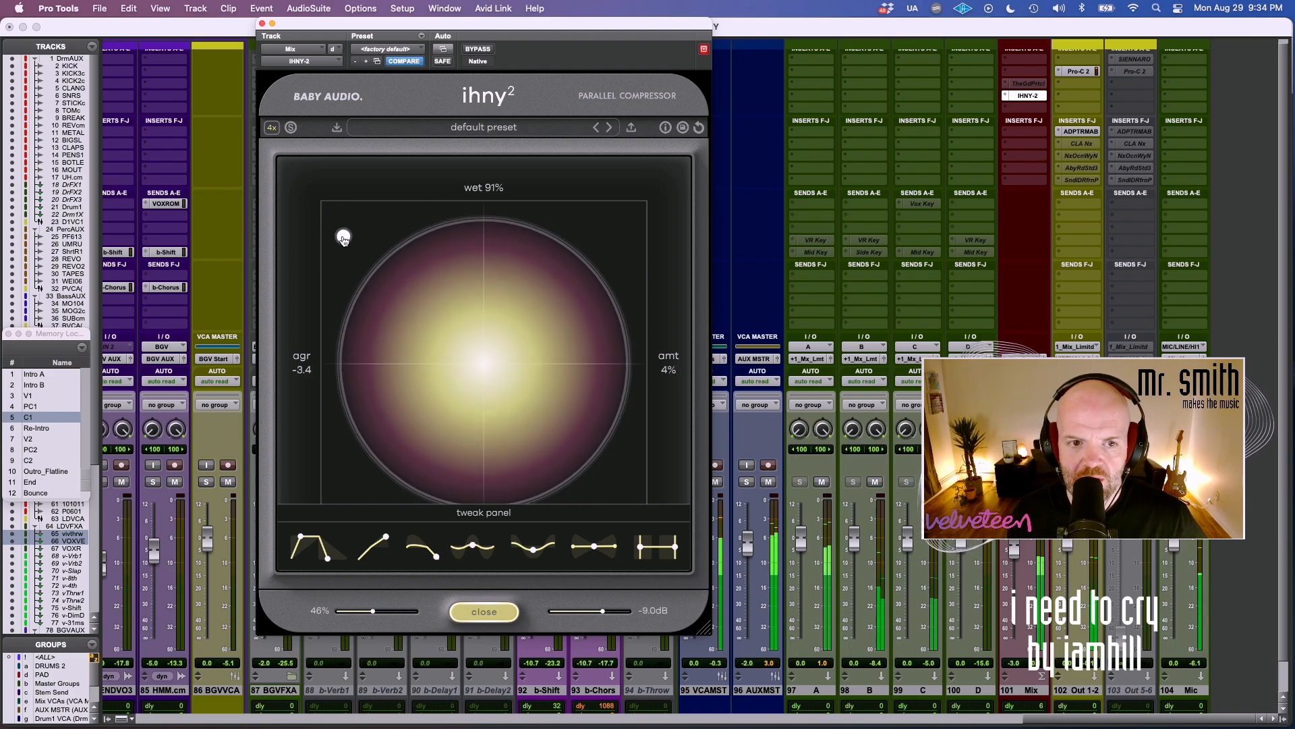
pyautogui.moveTo(352, 241); pyautogui.dragTo(405, 303)
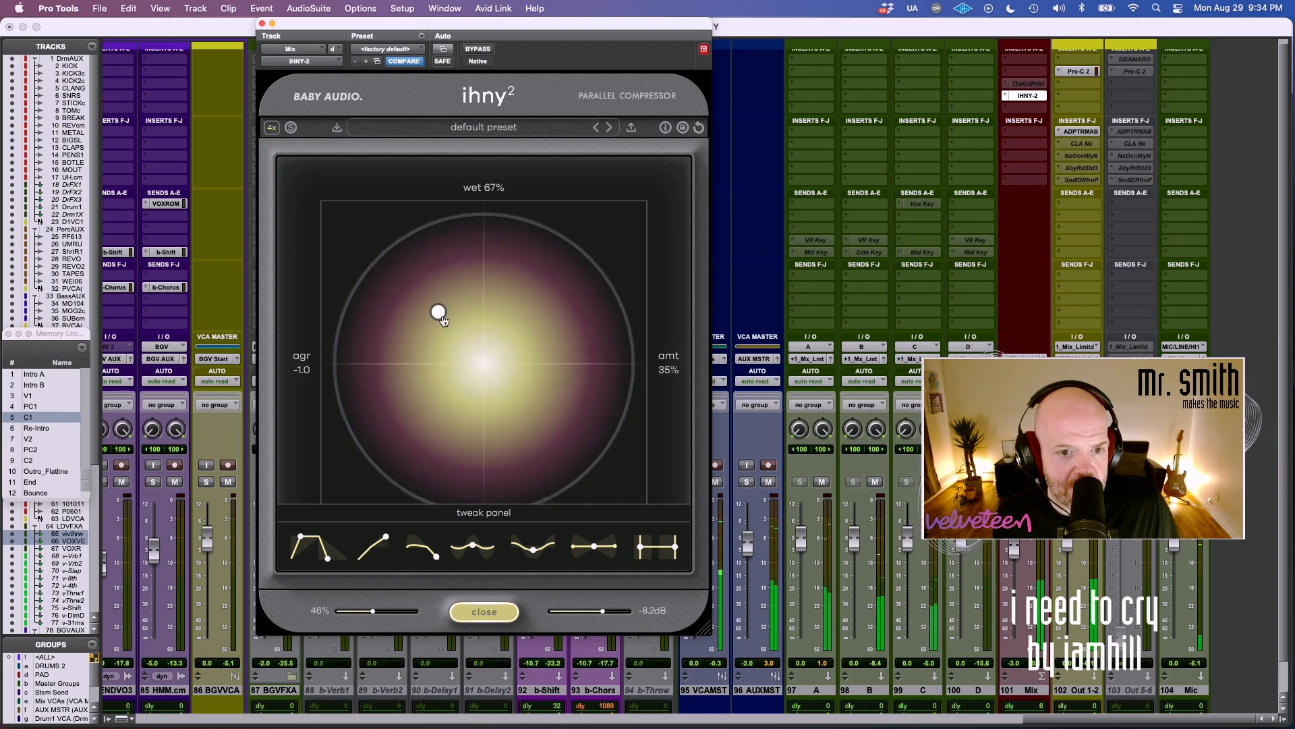
pyautogui.moveTo(501, 350); pyautogui.dragTo(602, 267)
pyautogui.press('space')
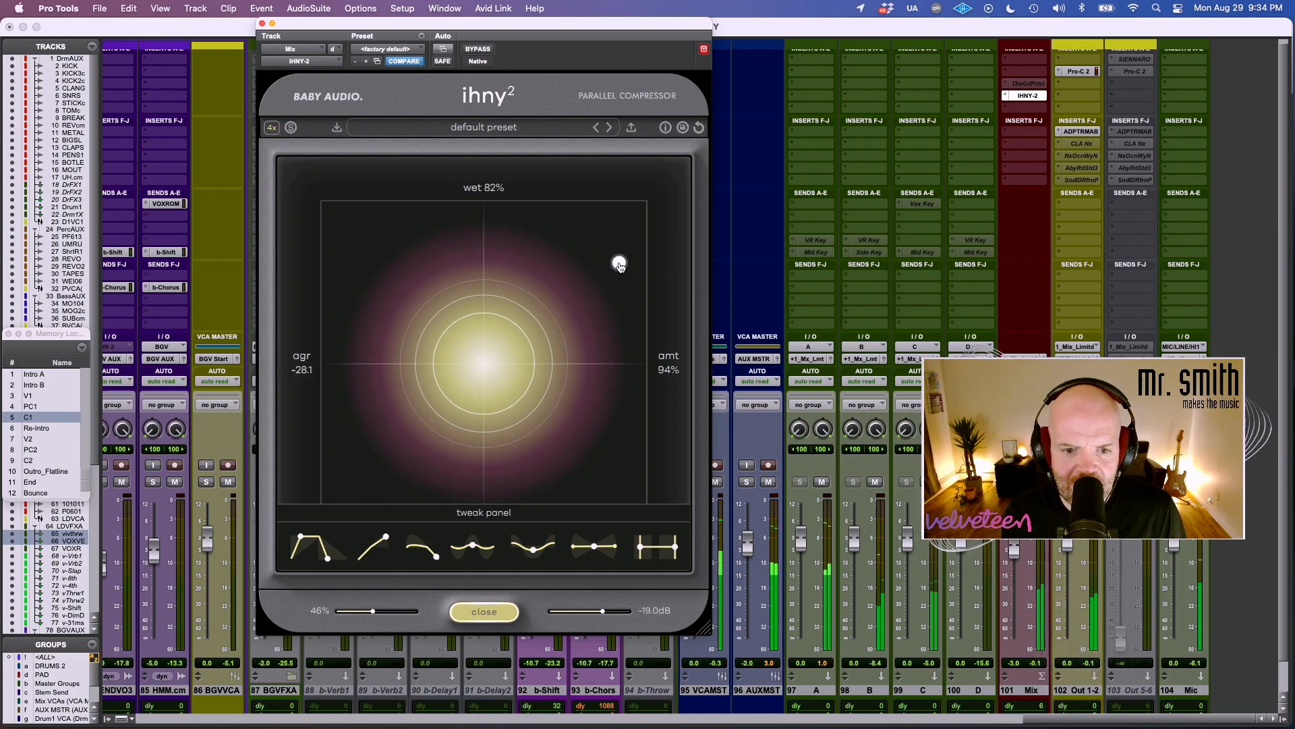
# Set the mix compressor to 0% amount and 80% wet, compare it with bypass, and close the plug-in window.
pyautogui.moveTo(355, 268); pyautogui.dragTo(325, 270)
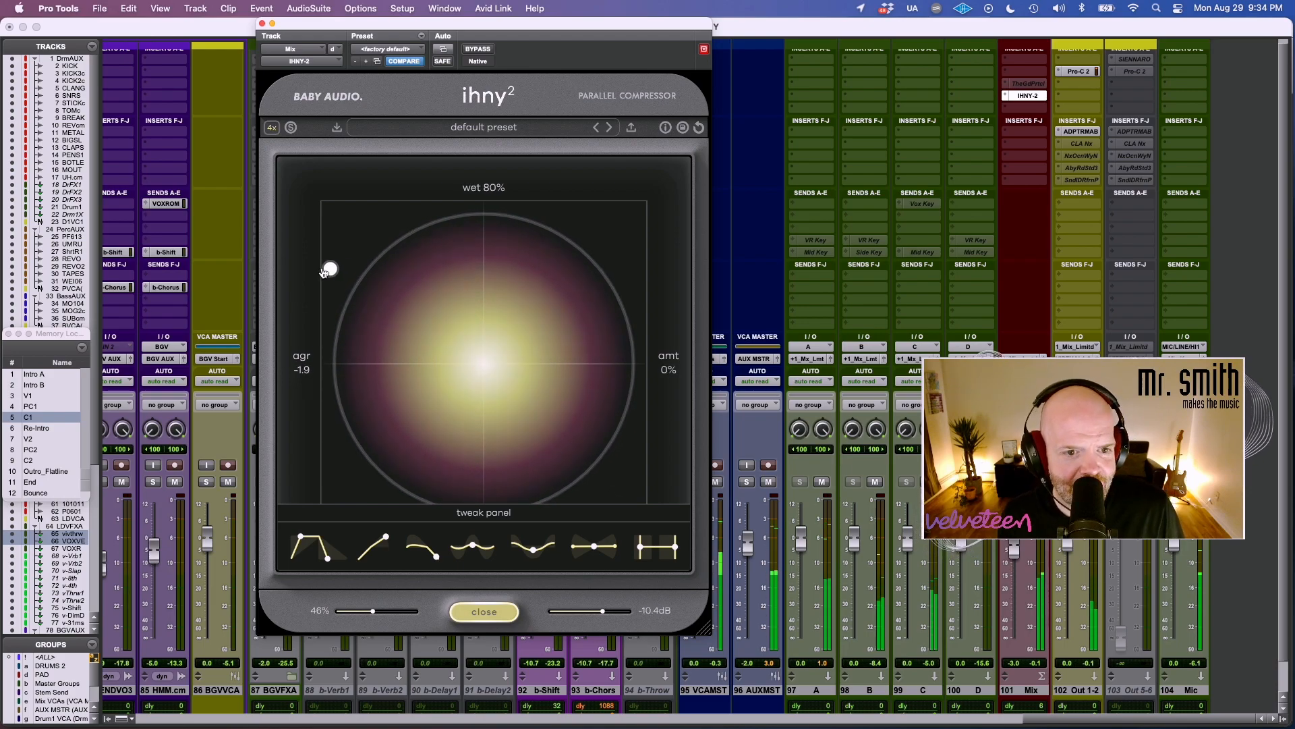
pyautogui.click(478, 50)
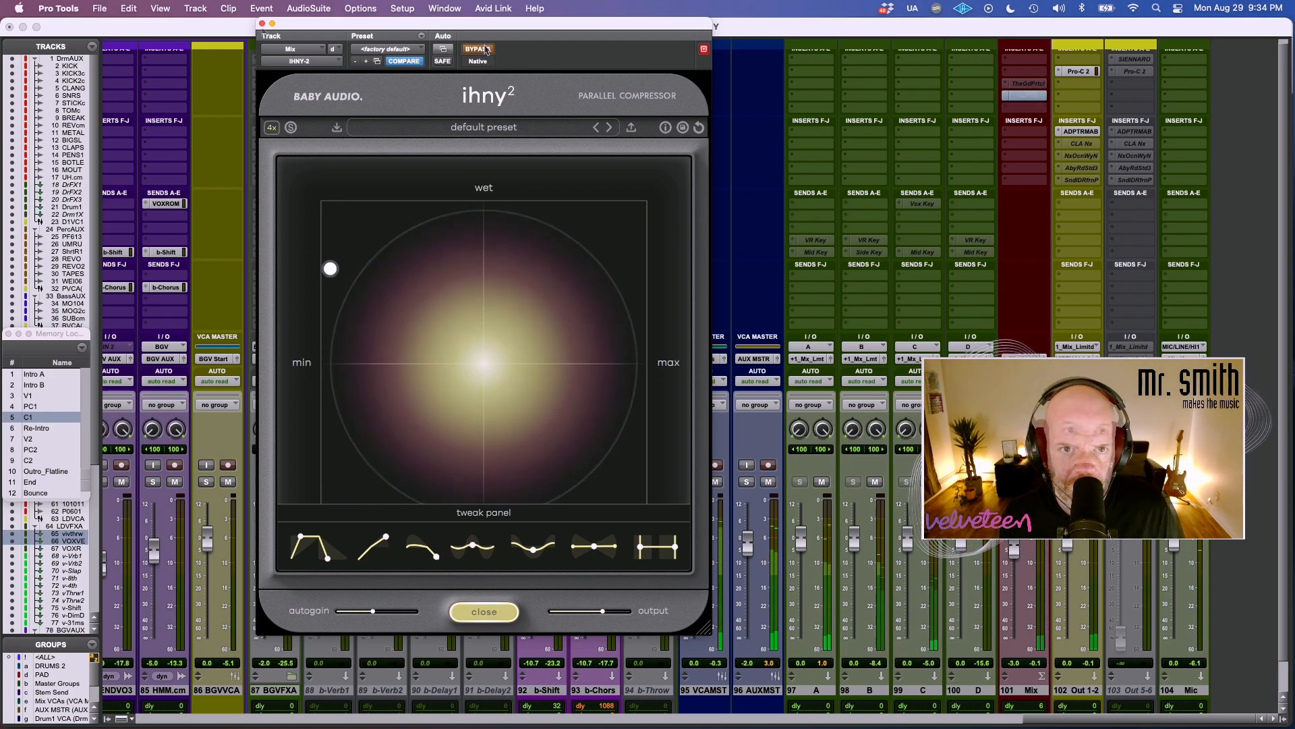
pyautogui.click(478, 50)
pyautogui.press('super+w')
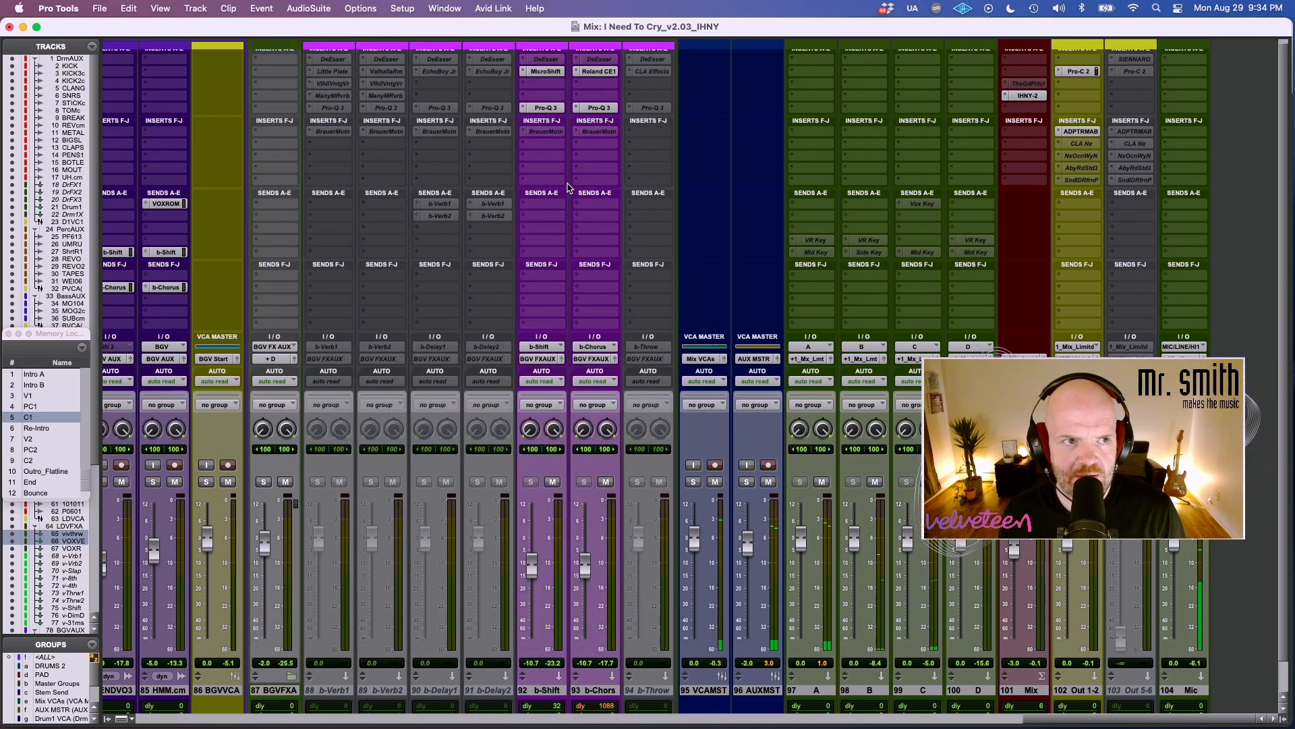
# Open the Ashes To Fire_Twitch_IHNY session and compare the Drums bus compressor's default setting with bypass.
pyautogui.click(104, 7)
pyautogui.moveTo(115, 5)
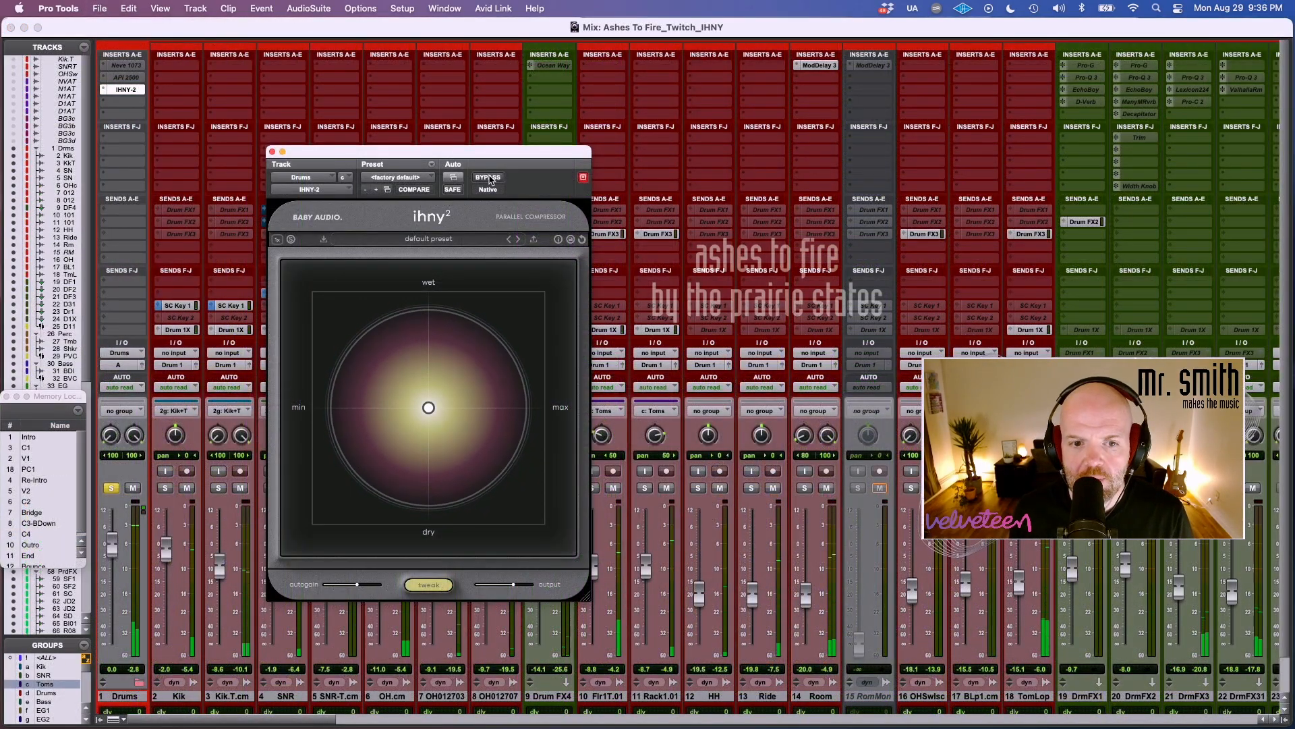
pyautogui.click(488, 177)
pyautogui.click(488, 178)
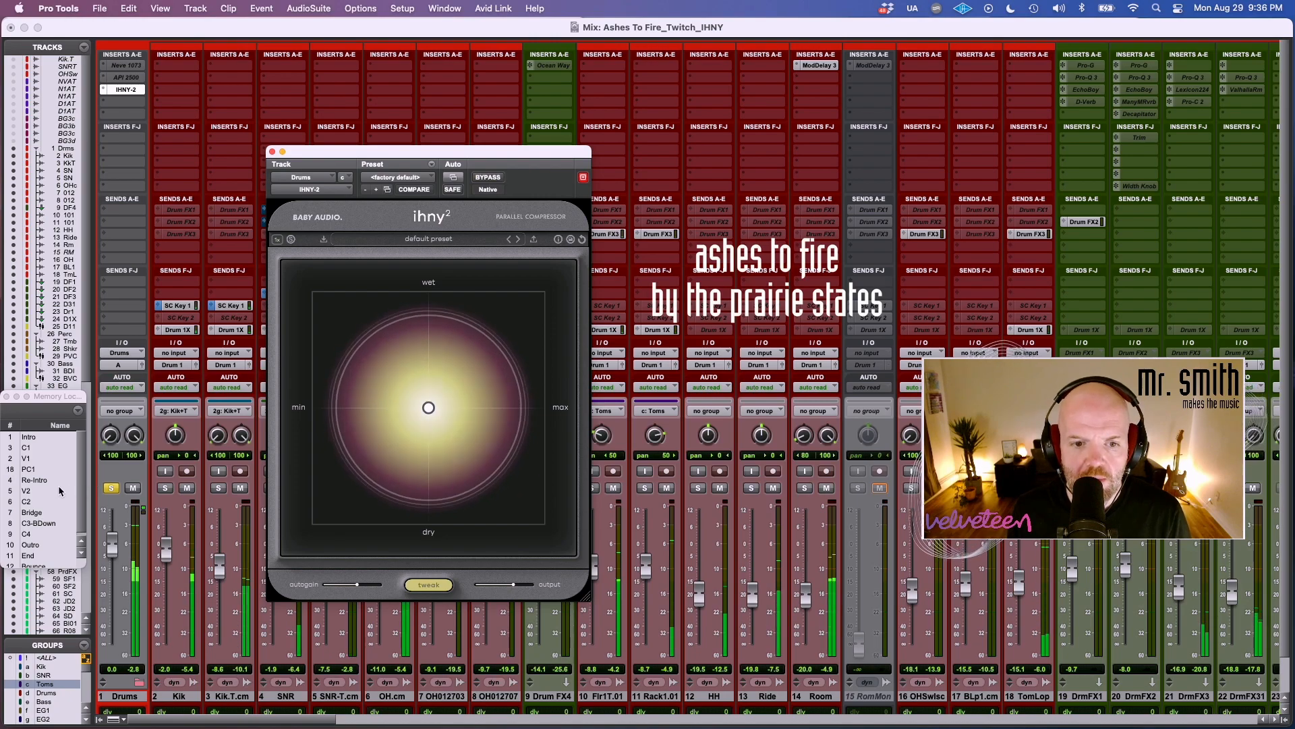
pyautogui.click(491, 177)
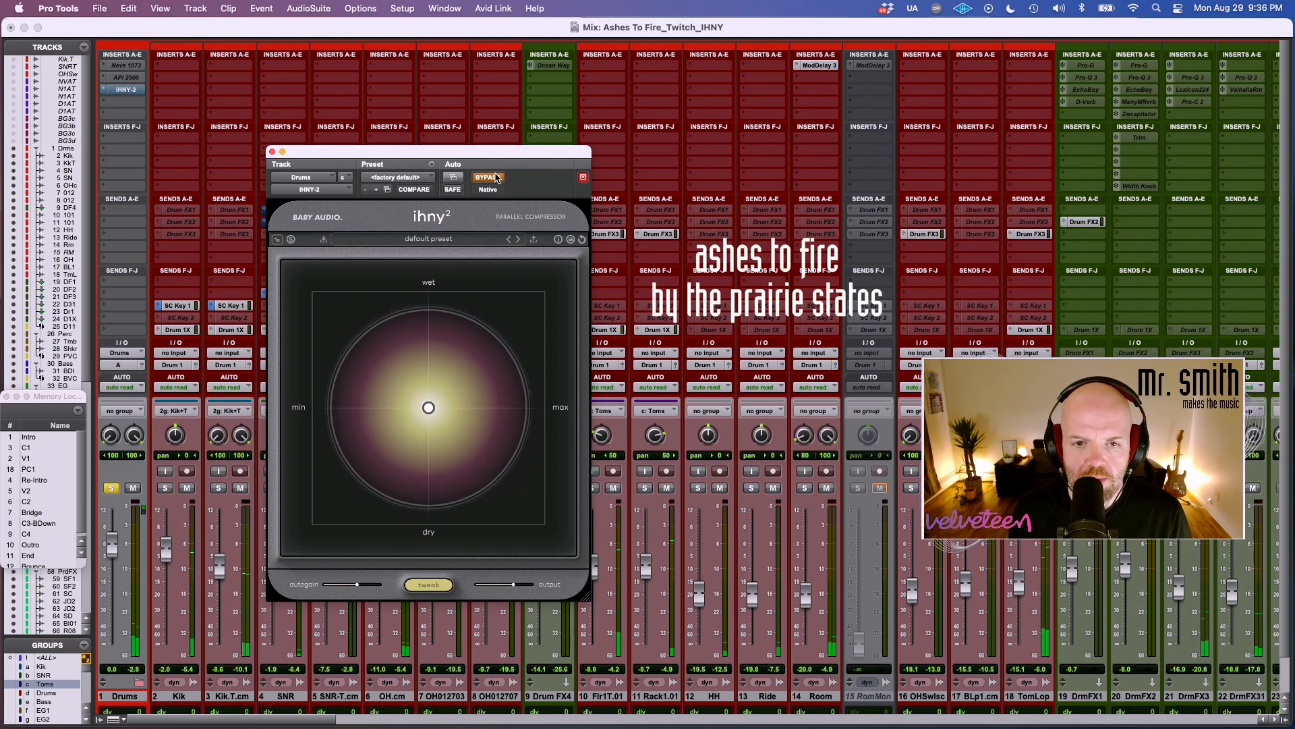
pyautogui.click(496, 178)
# Raise the drum bus compressor's autogain to 100% and compare the result with bypass.
pyautogui.moveTo(369, 586)
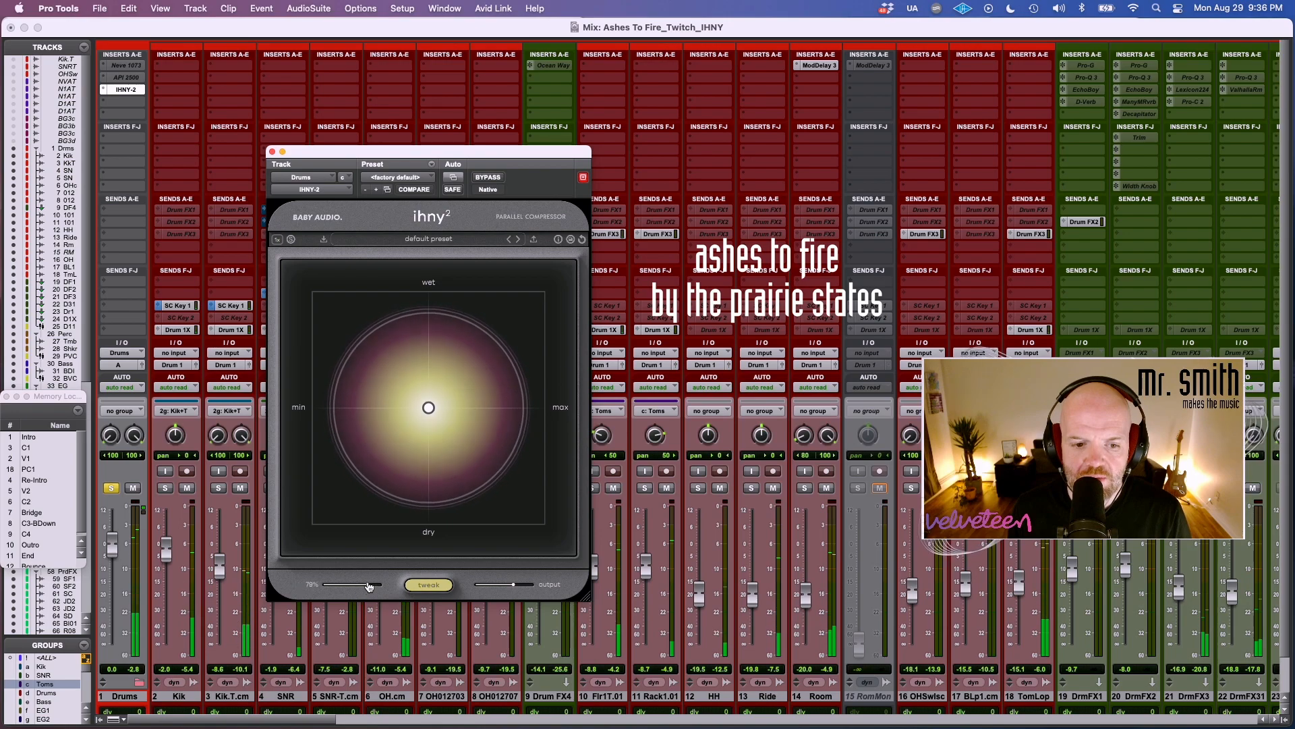
pyautogui.moveTo(369, 586); pyautogui.dragTo(377, 585)
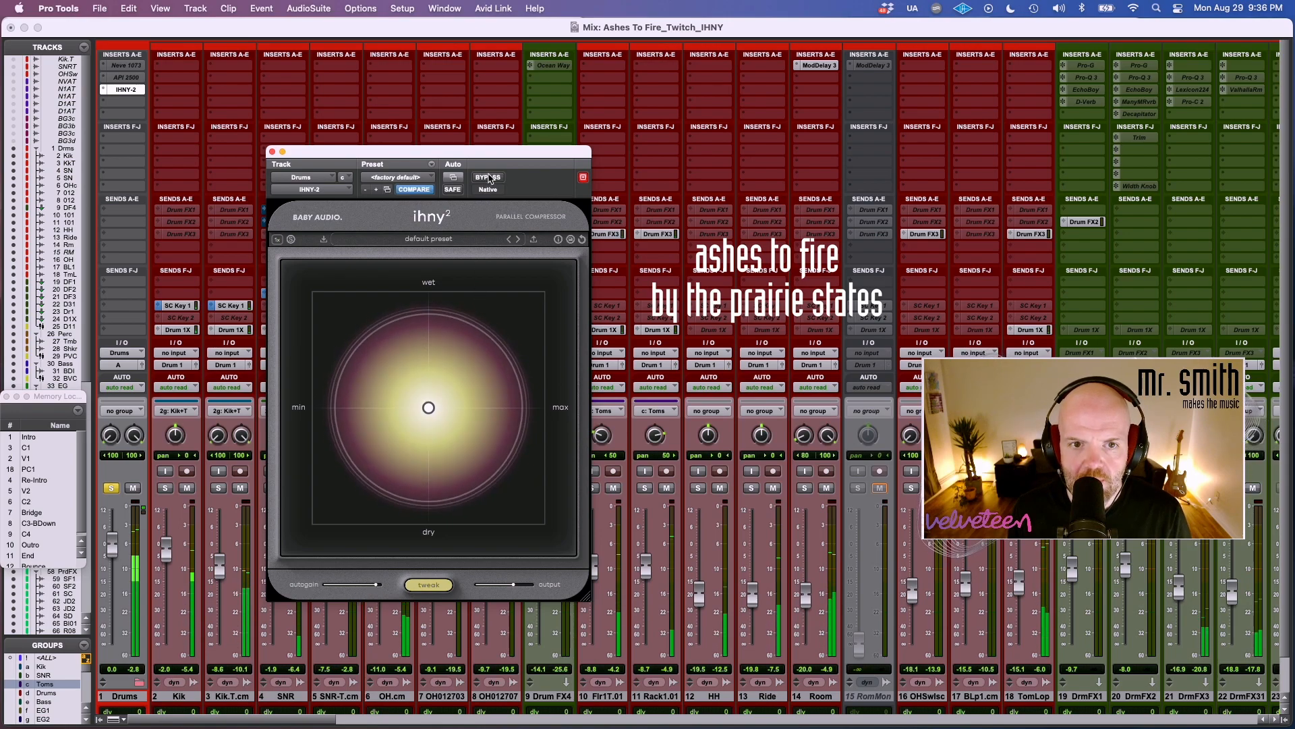
pyautogui.click(491, 177)
pyautogui.click(490, 178)
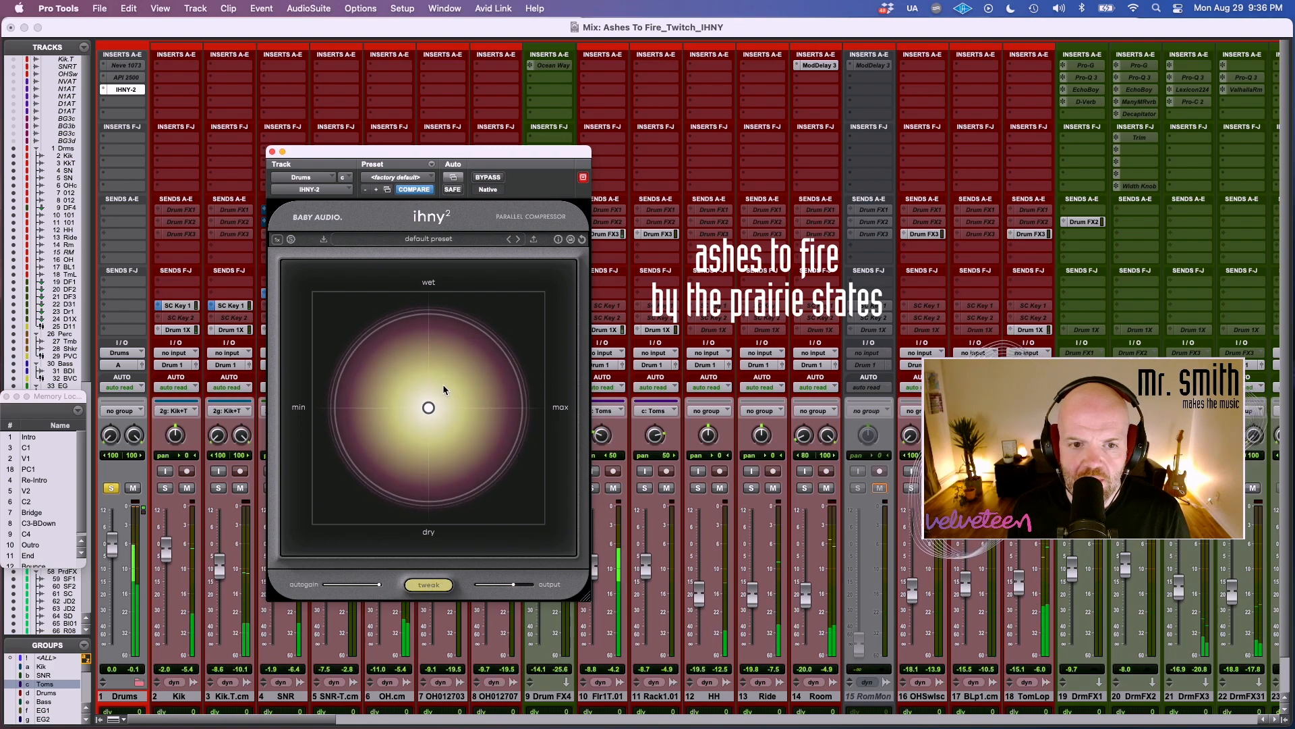
# Audition the drum compression by sweeping amount and wet mix through light, heavy and mostly dry settings.
pyautogui.moveTo(428, 406)
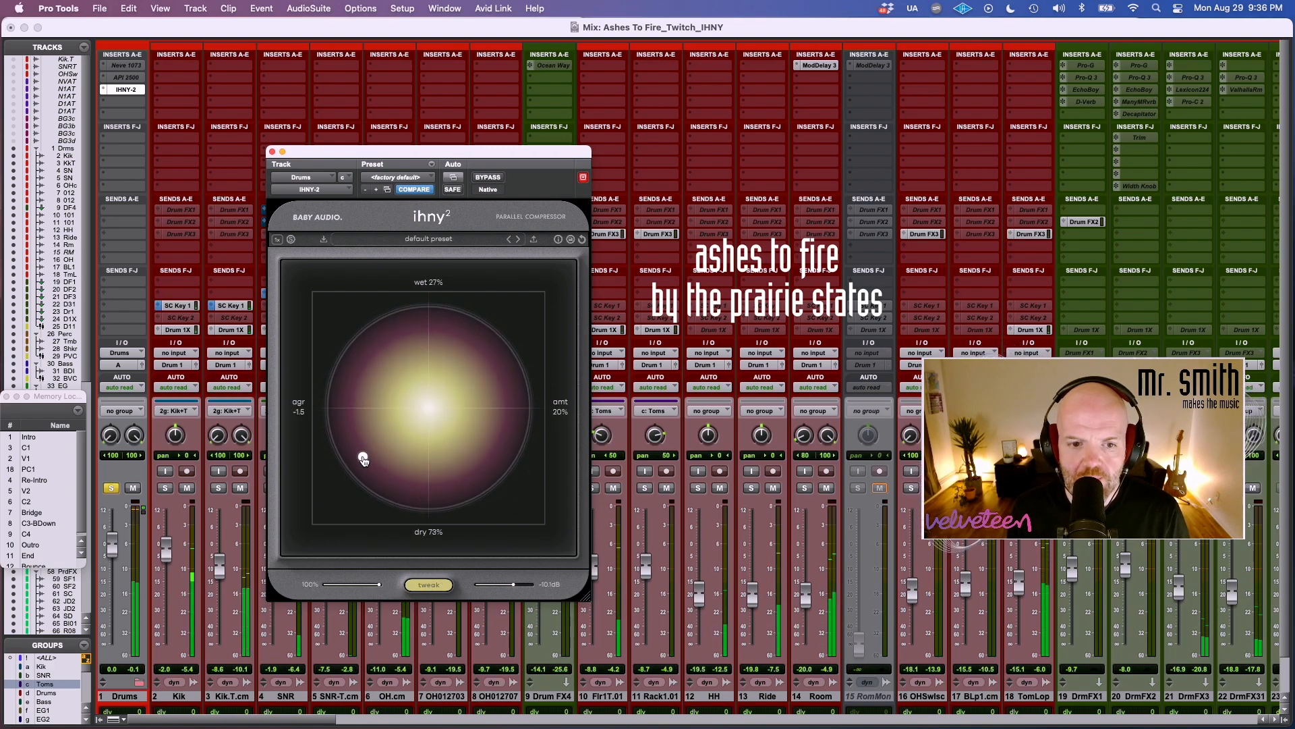
pyautogui.moveTo(356, 400); pyautogui.dragTo(418, 365)
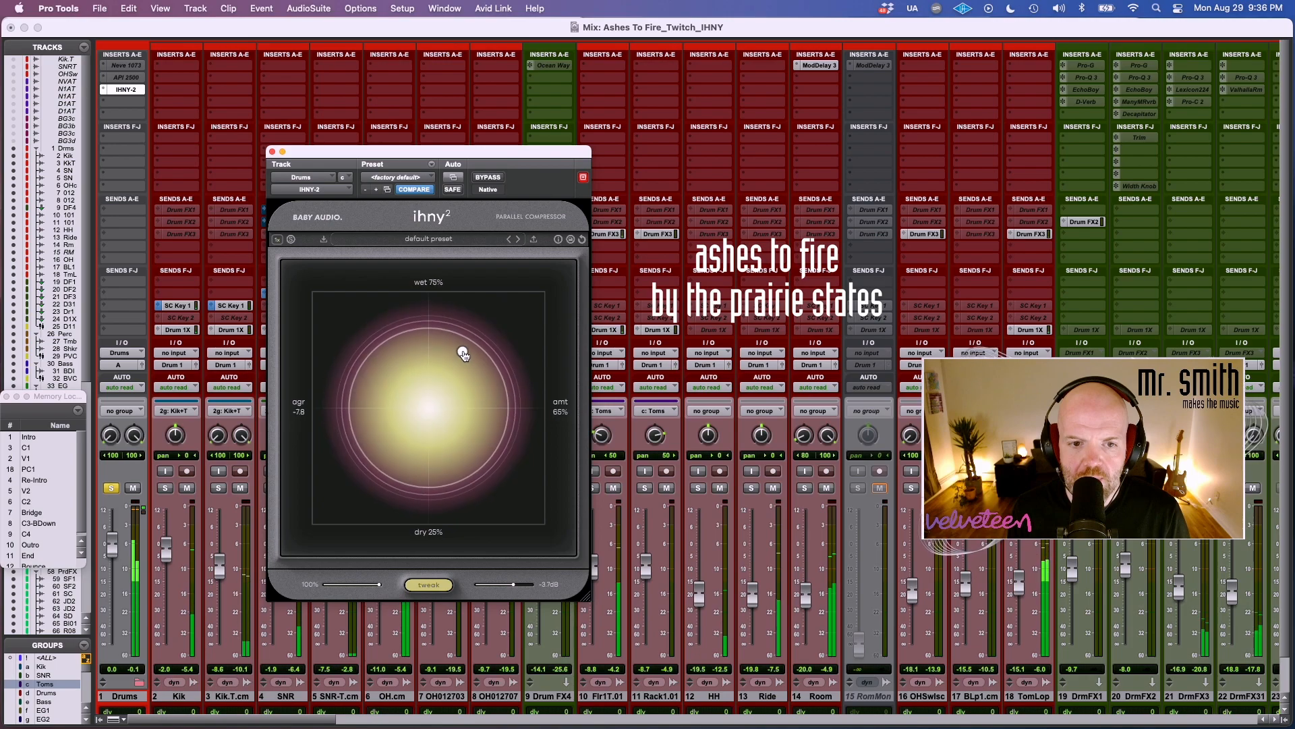
pyautogui.moveTo(508, 385); pyautogui.dragTo(514, 437)
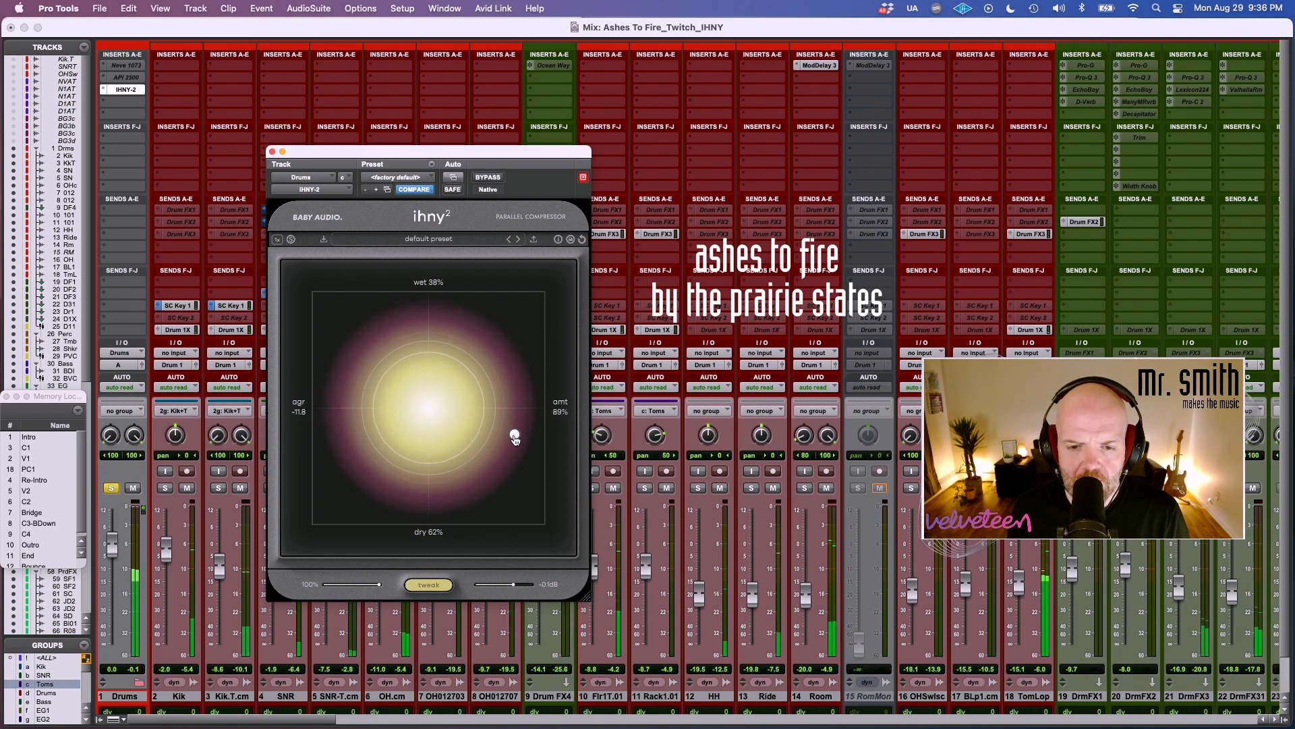
pyautogui.moveTo(512, 505); pyautogui.dragTo(527, 414)
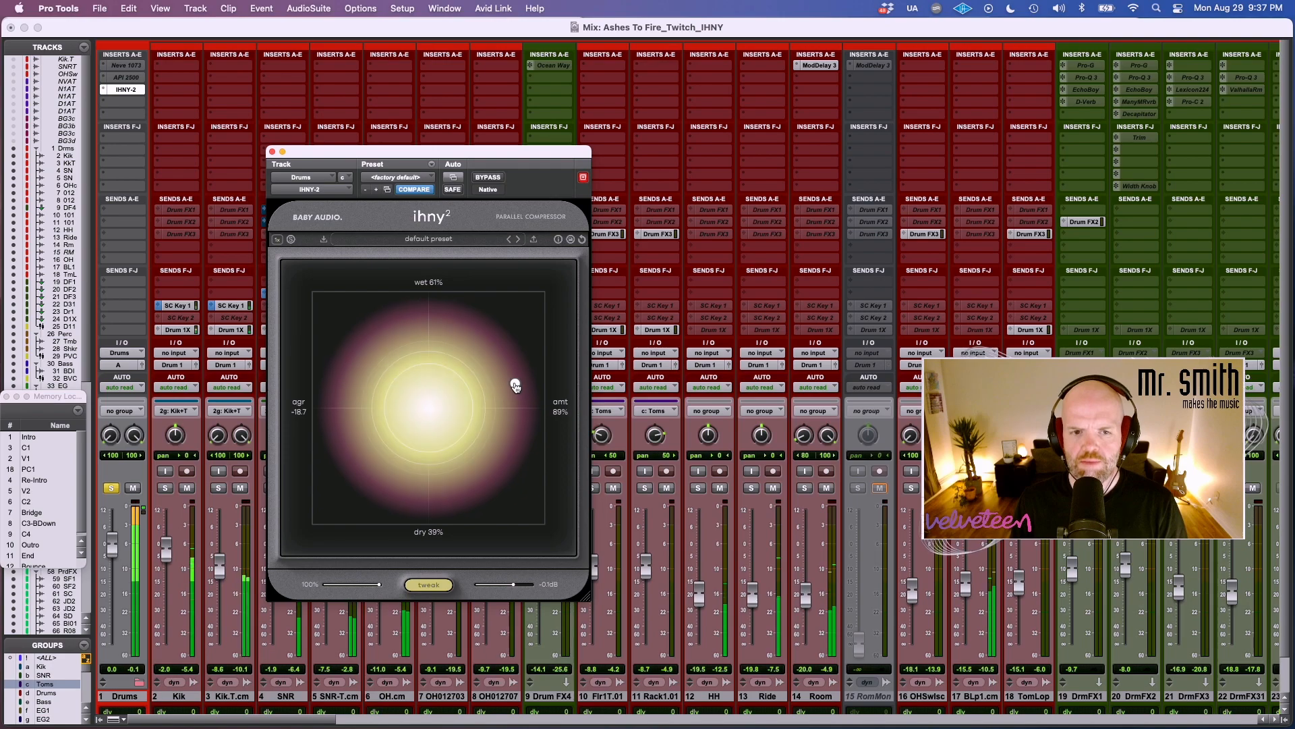
pyautogui.moveTo(490, 465); pyautogui.dragTo(479, 469)
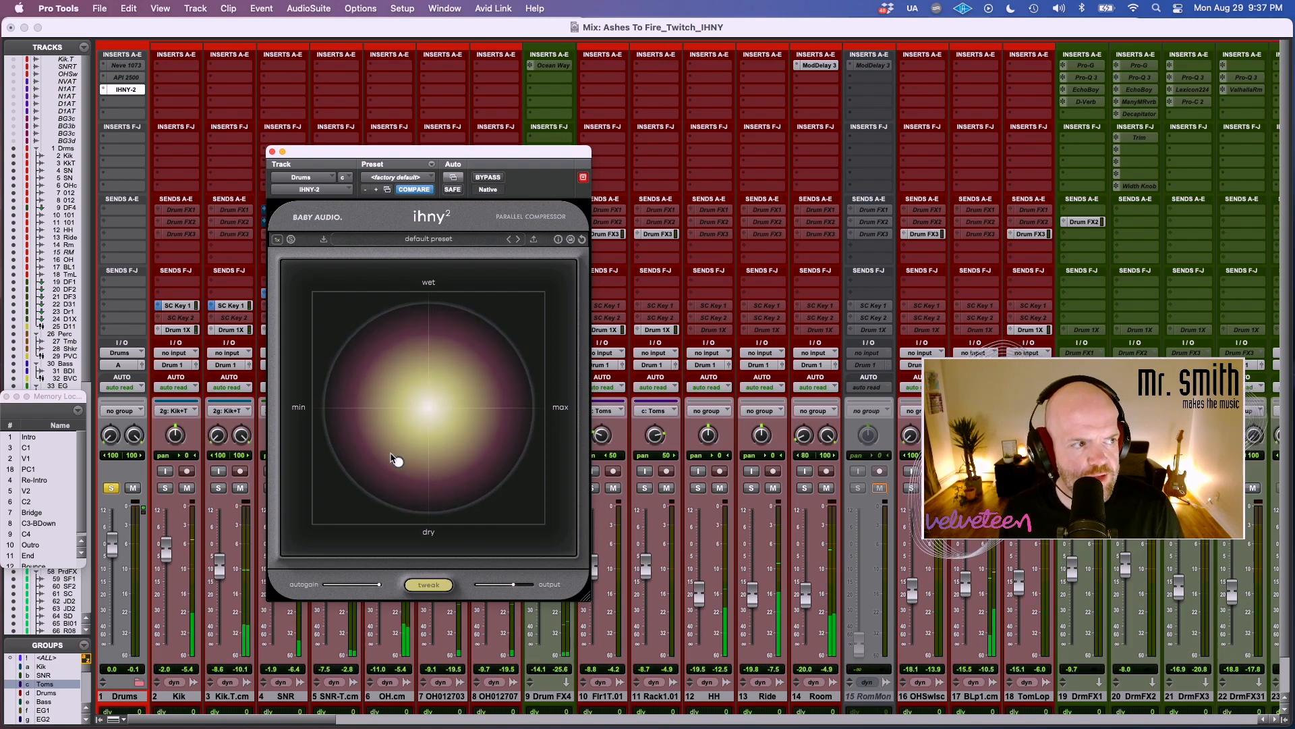
# Set the drum bus compressor to near-minimum amount at 100% wet and compare it with bypass.
pyautogui.moveTo(396, 461); pyautogui.dragTo(326, 298)
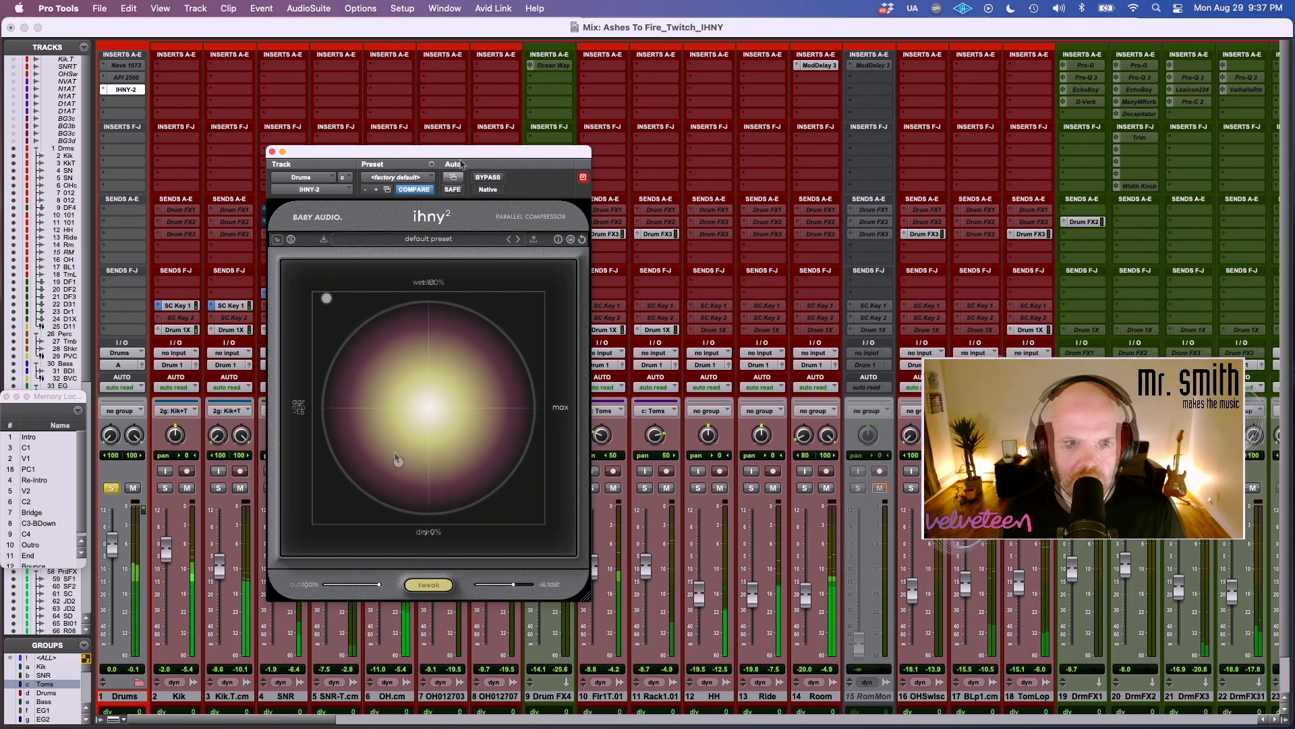
pyautogui.click(480, 177)
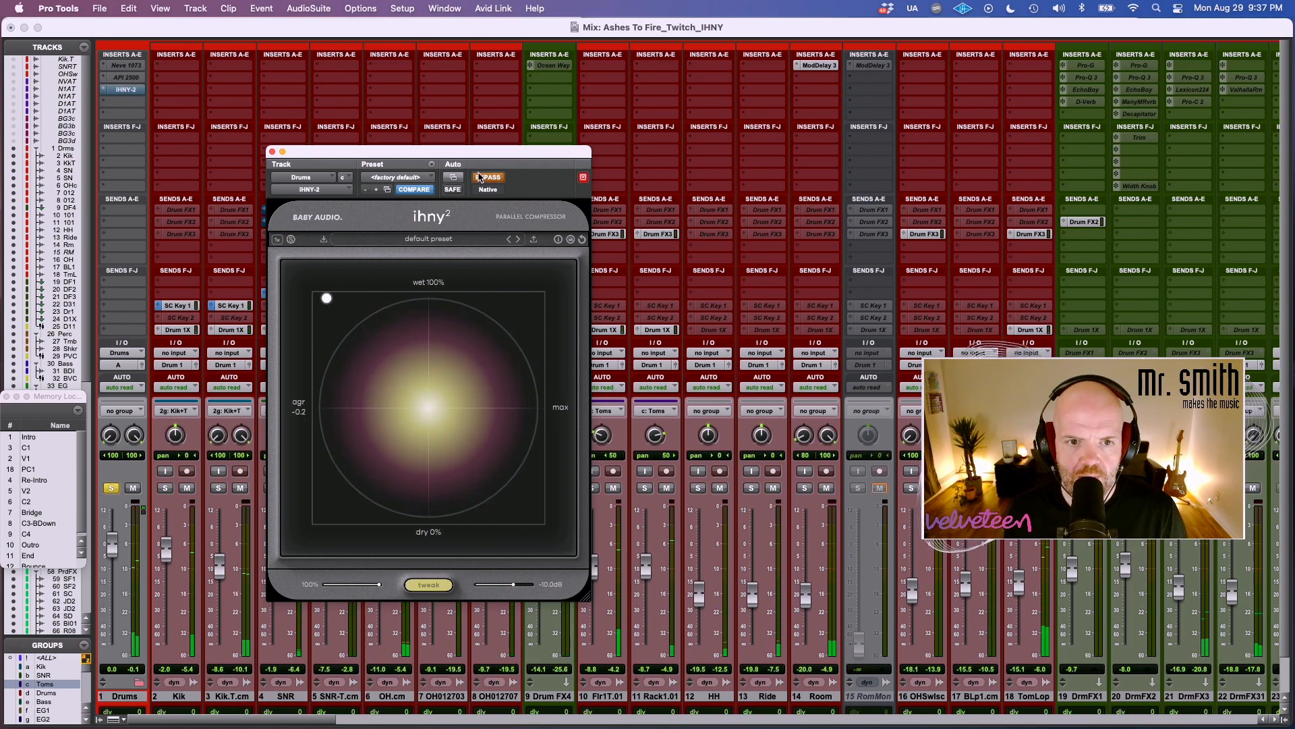
pyautogui.click(480, 177)
# Sweep the drum compressor between minimum and maximum amount, varying the blend from about even to almost fully wet.
pyautogui.moveTo(327, 298); pyautogui.dragTo(547, 414)
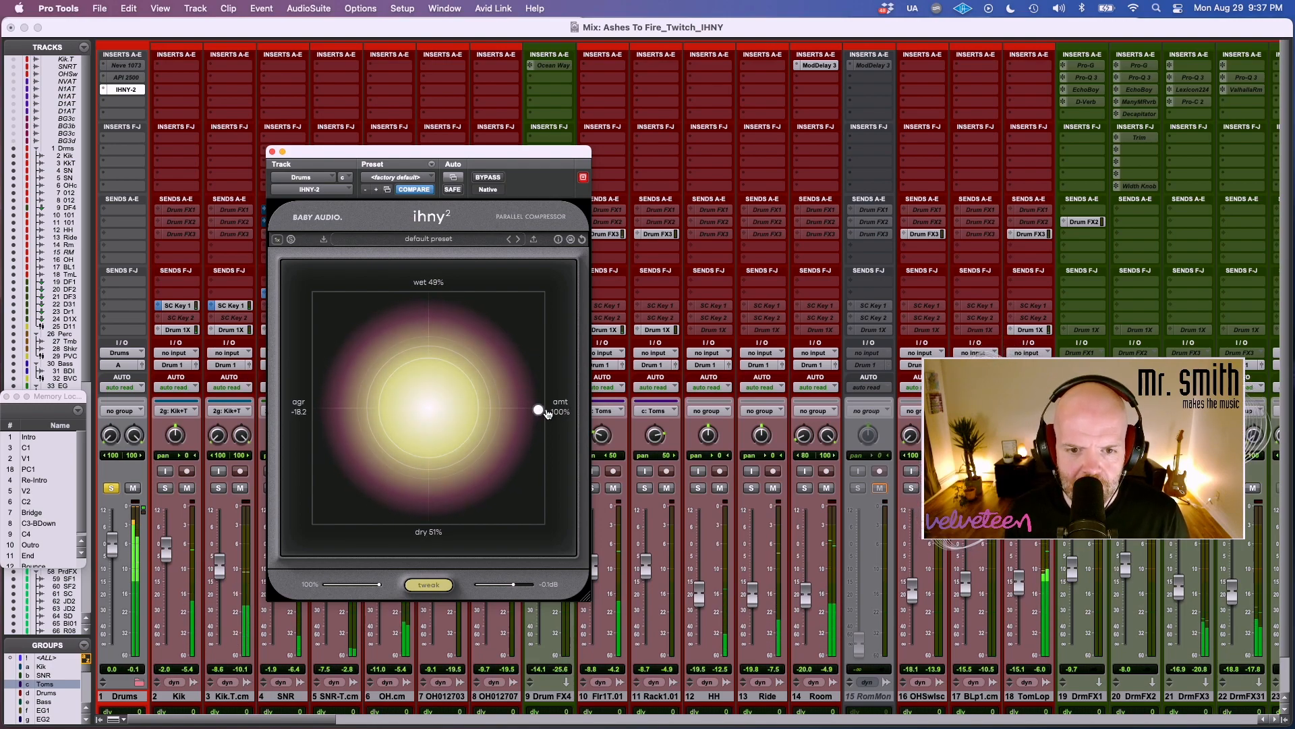
pyautogui.moveTo(459, 412); pyautogui.dragTo(337, 309)
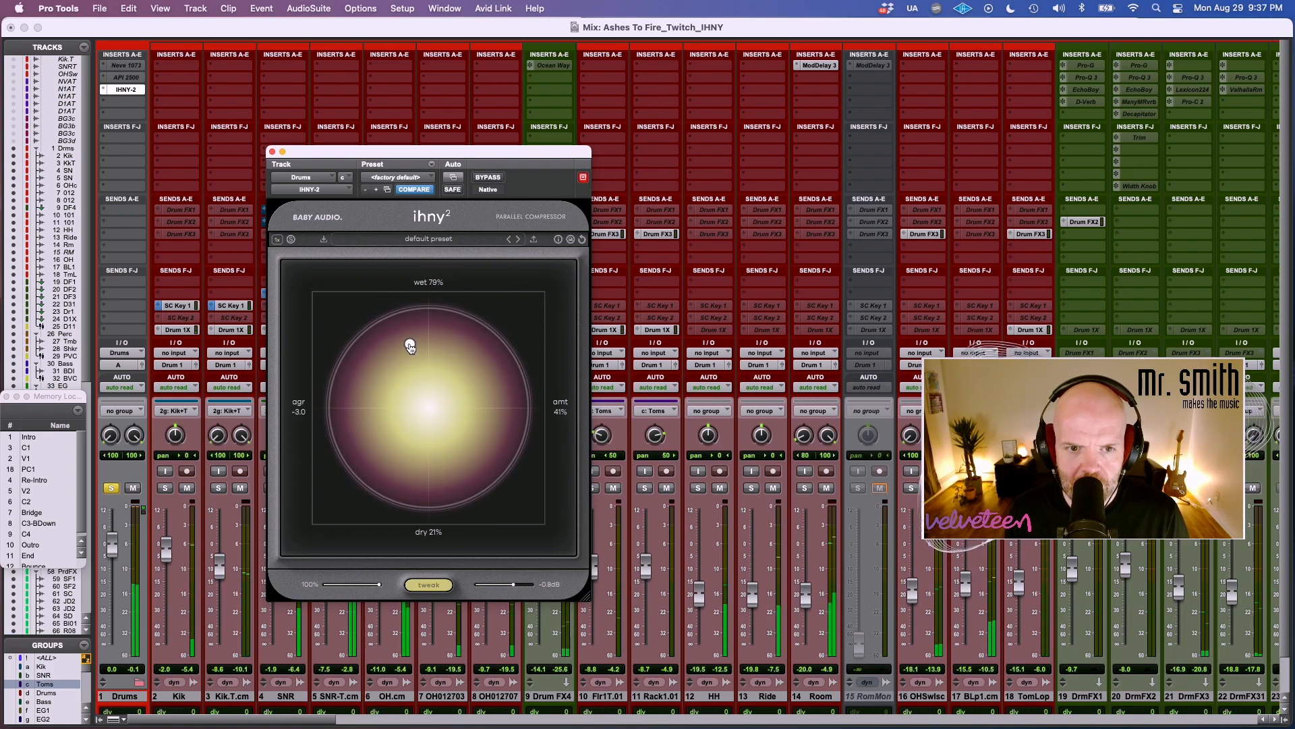
pyautogui.moveTo(415, 346); pyautogui.dragTo(420, 342)
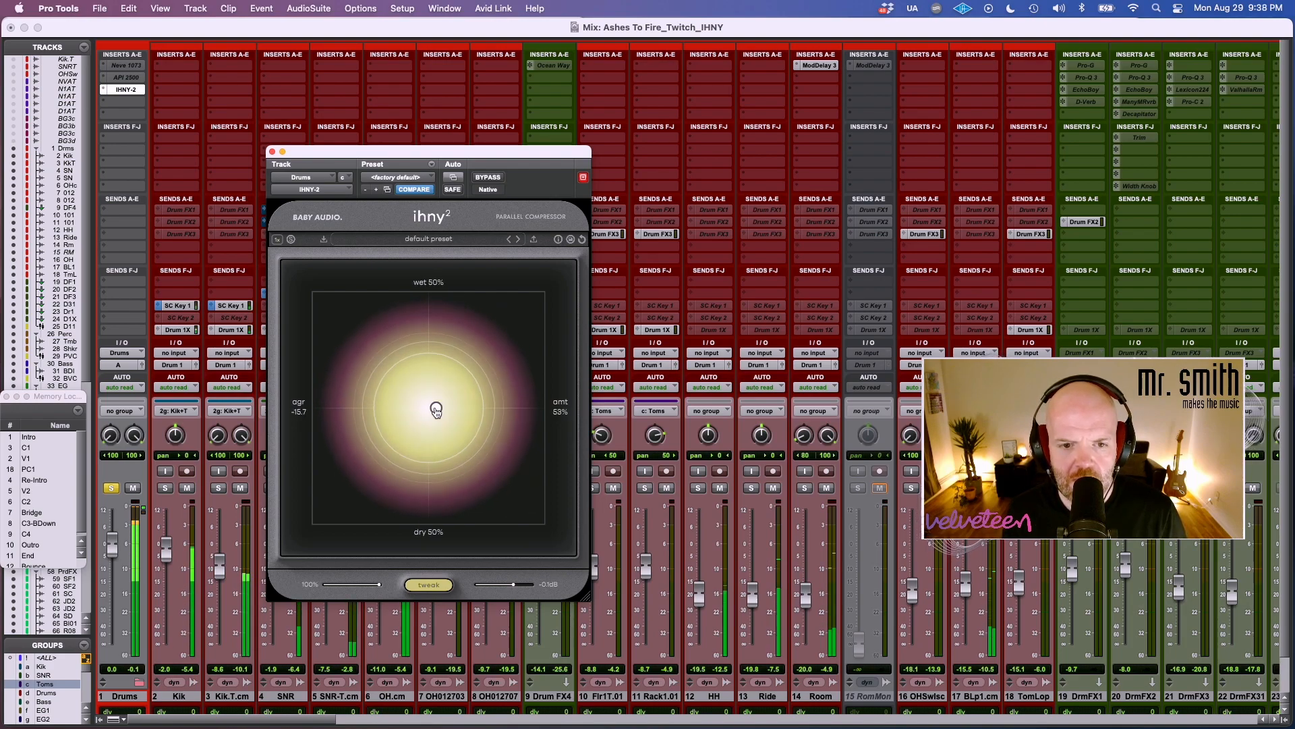
pyautogui.moveTo(395, 367); pyautogui.dragTo(301, 291)
pyautogui.moveTo(407, 286); pyautogui.dragTo(463, 286)
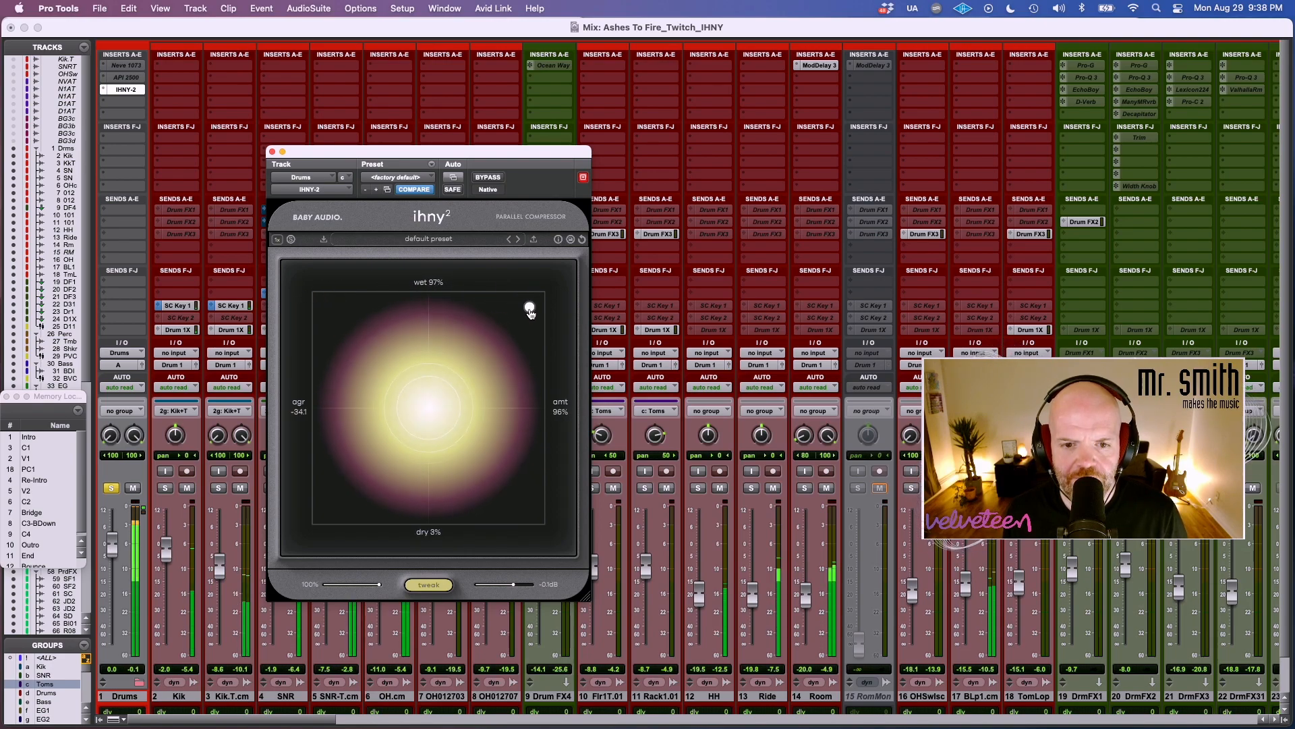
pyautogui.moveTo(552, 308); pyautogui.dragTo(376, 300)
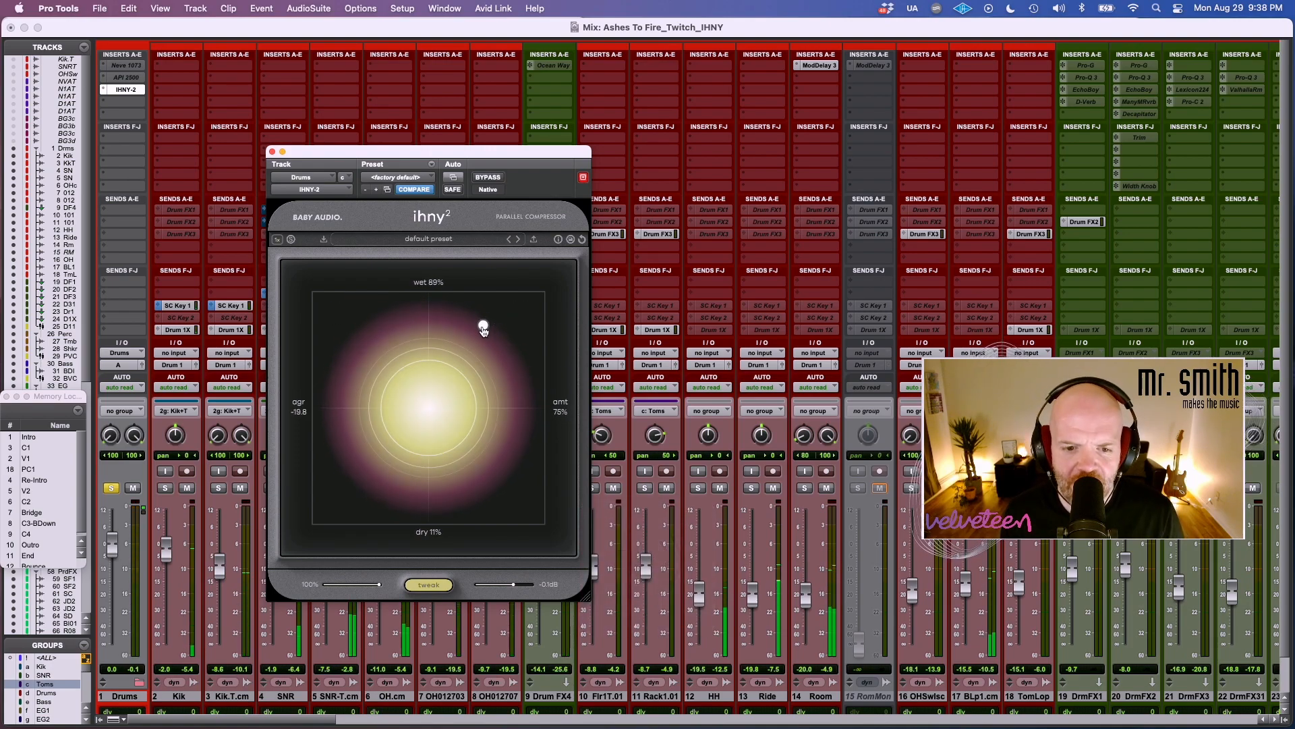
# Open the drum compressor's tweak panel, reshape the fourth curve, adjust the release, and settle on a fairly high amount with a roughly even blend.
pyautogui.click(437, 584)
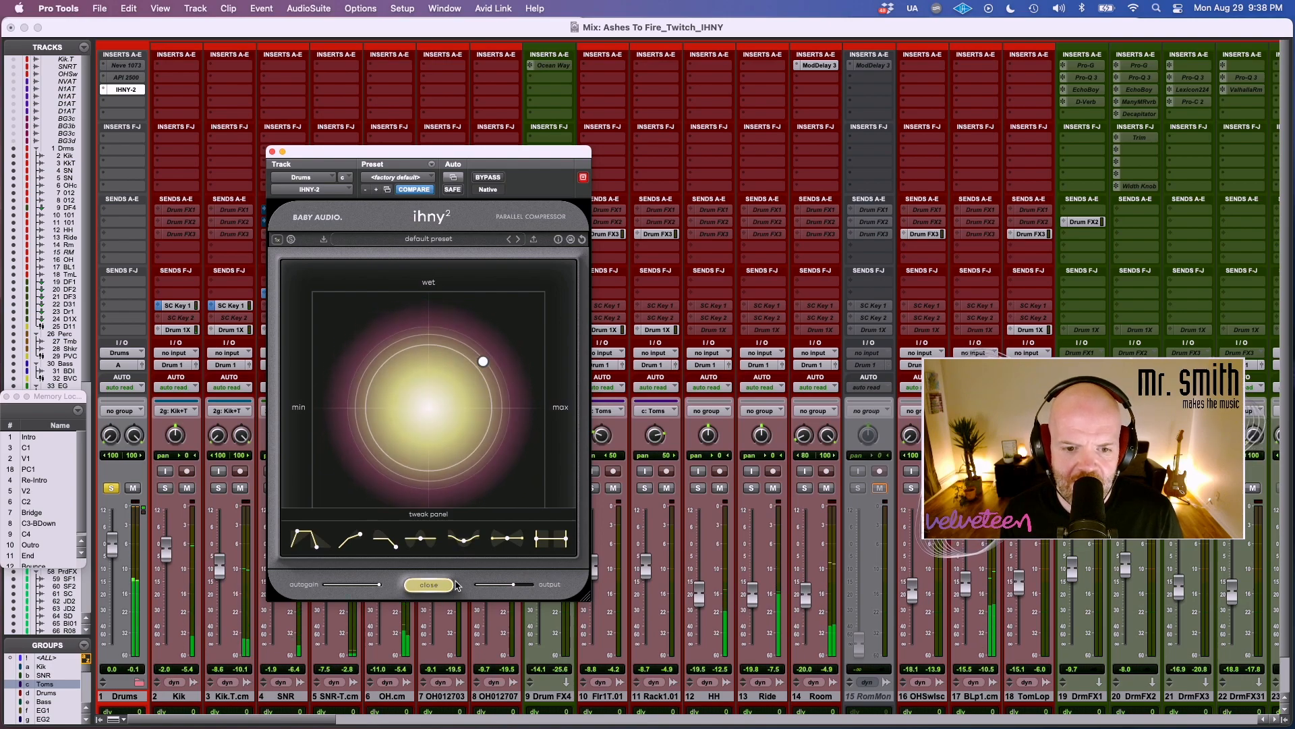
pyautogui.moveTo(417, 540); pyautogui.dragTo(427, 504)
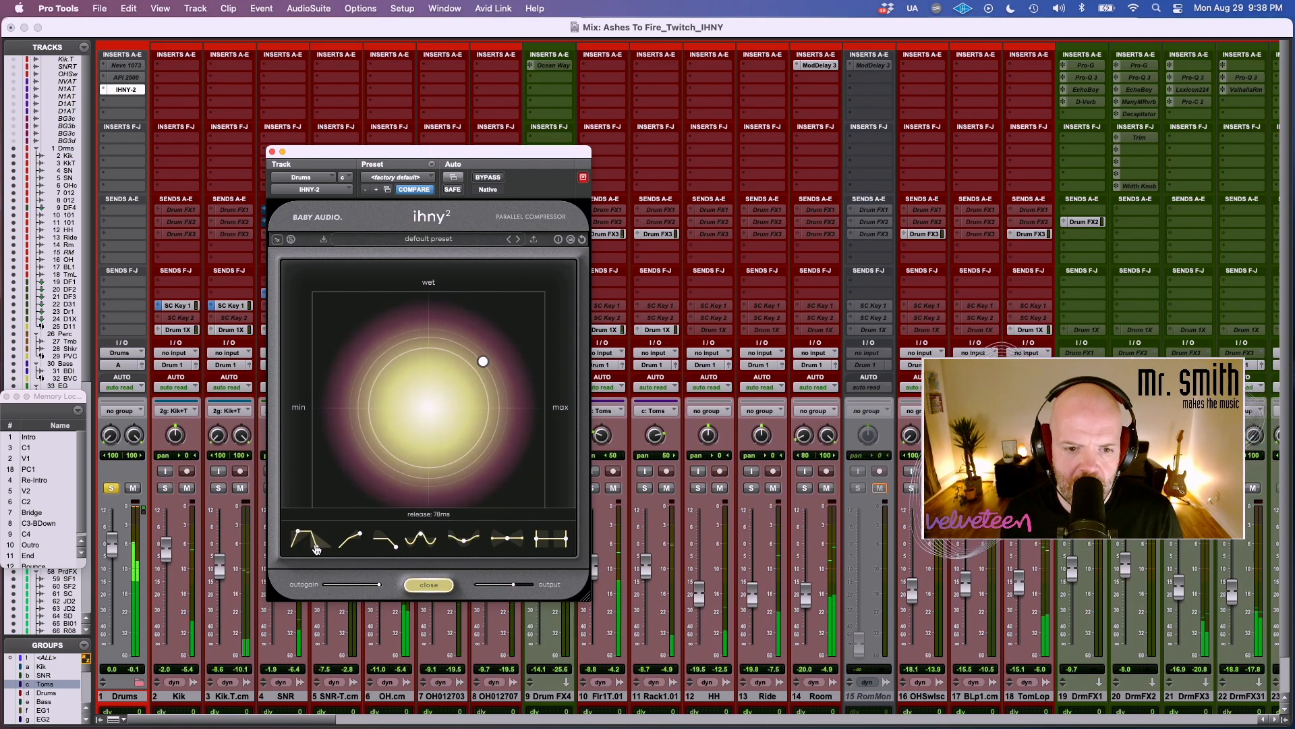
pyautogui.moveTo(314, 551); pyautogui.dragTo(304, 555)
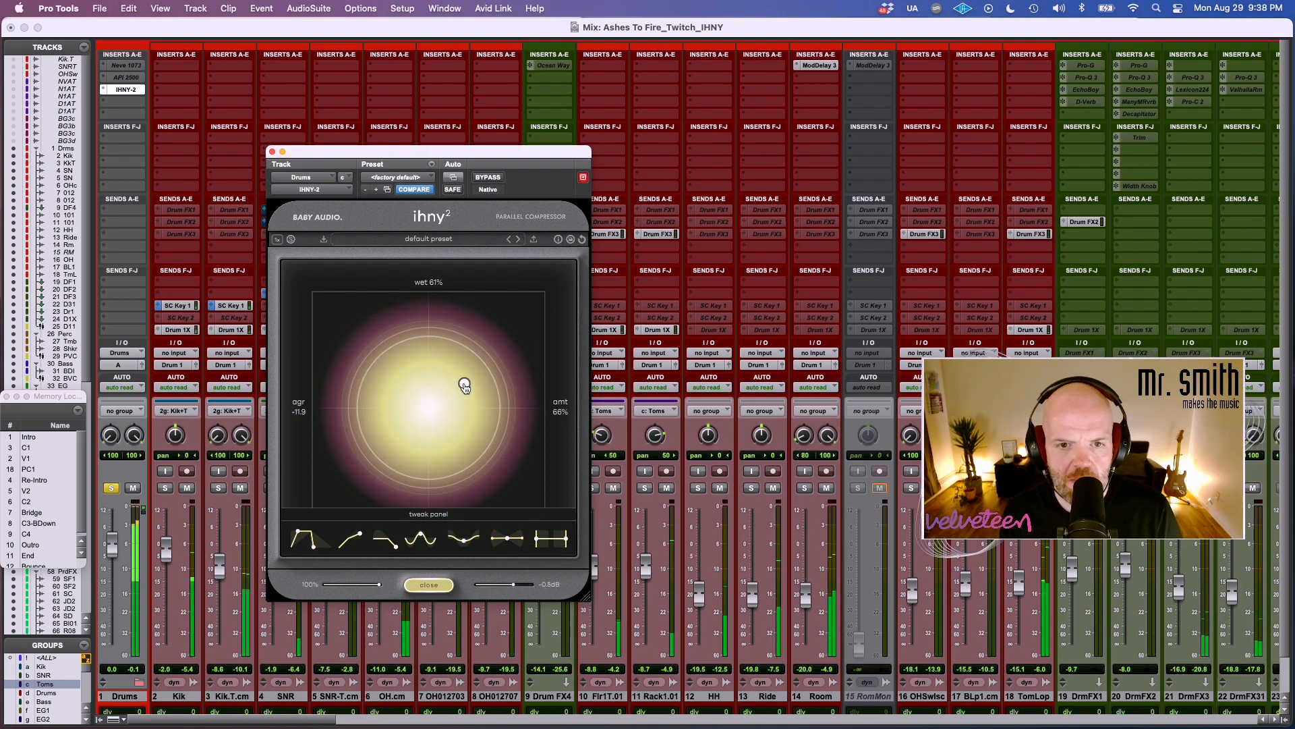
pyautogui.moveTo(399, 428); pyautogui.dragTo(352, 452)
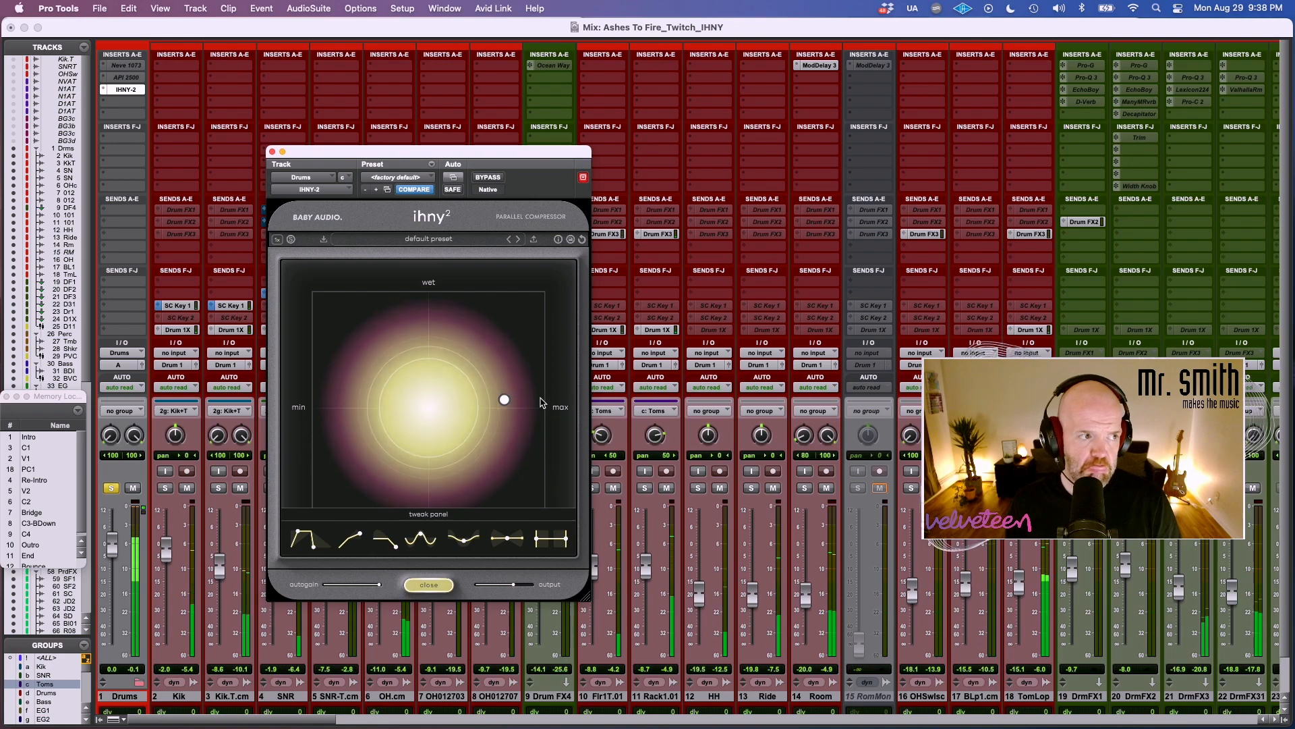
pyautogui.moveTo(505, 400); pyautogui.dragTo(497, 407)
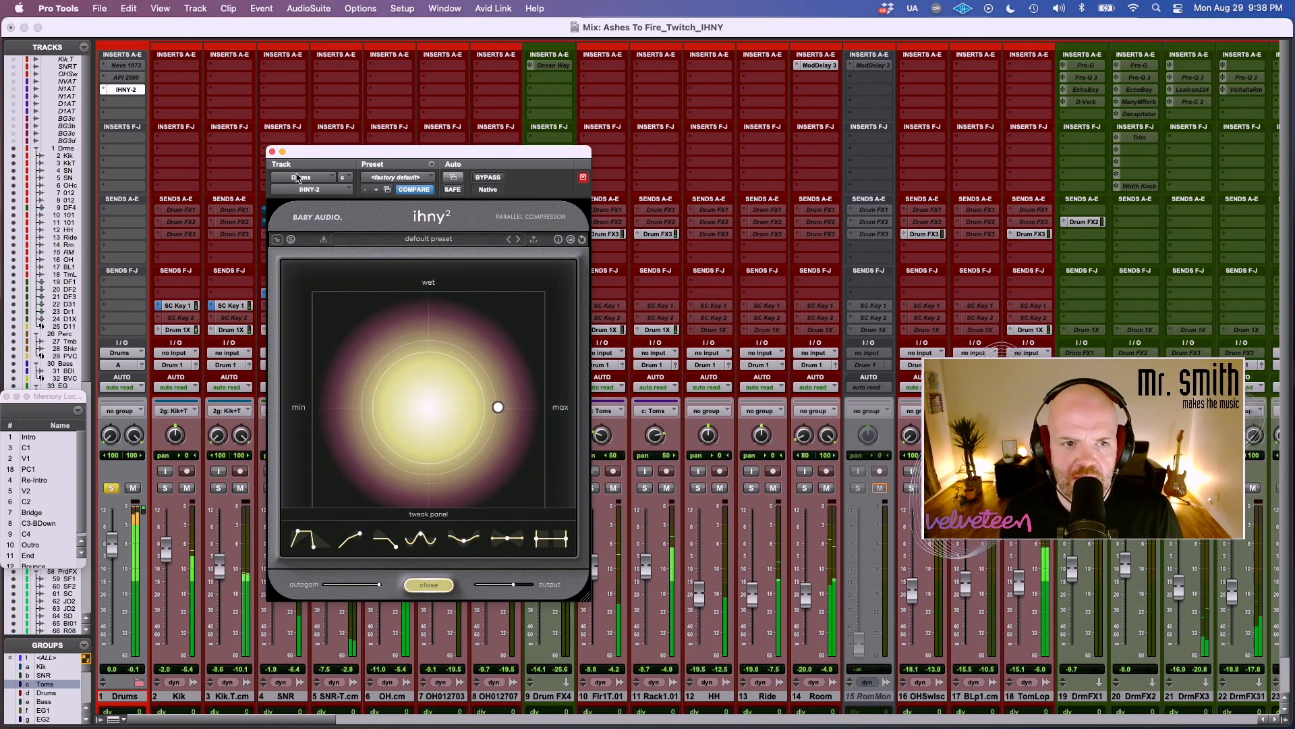
# Close the drum bus compressor window and bring the lead vocal tracks into view in the mixer.
pyautogui.click(272, 152)
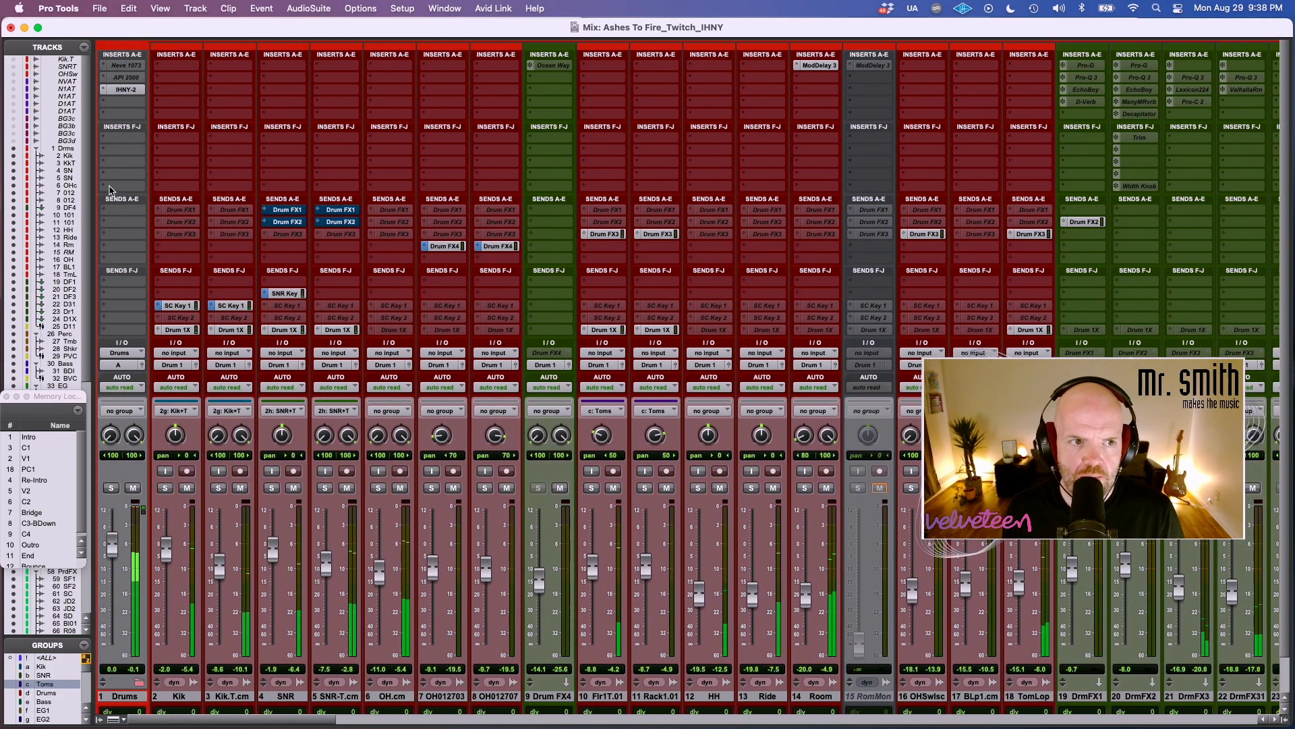
pyautogui.hscroll(20, 533, 364)
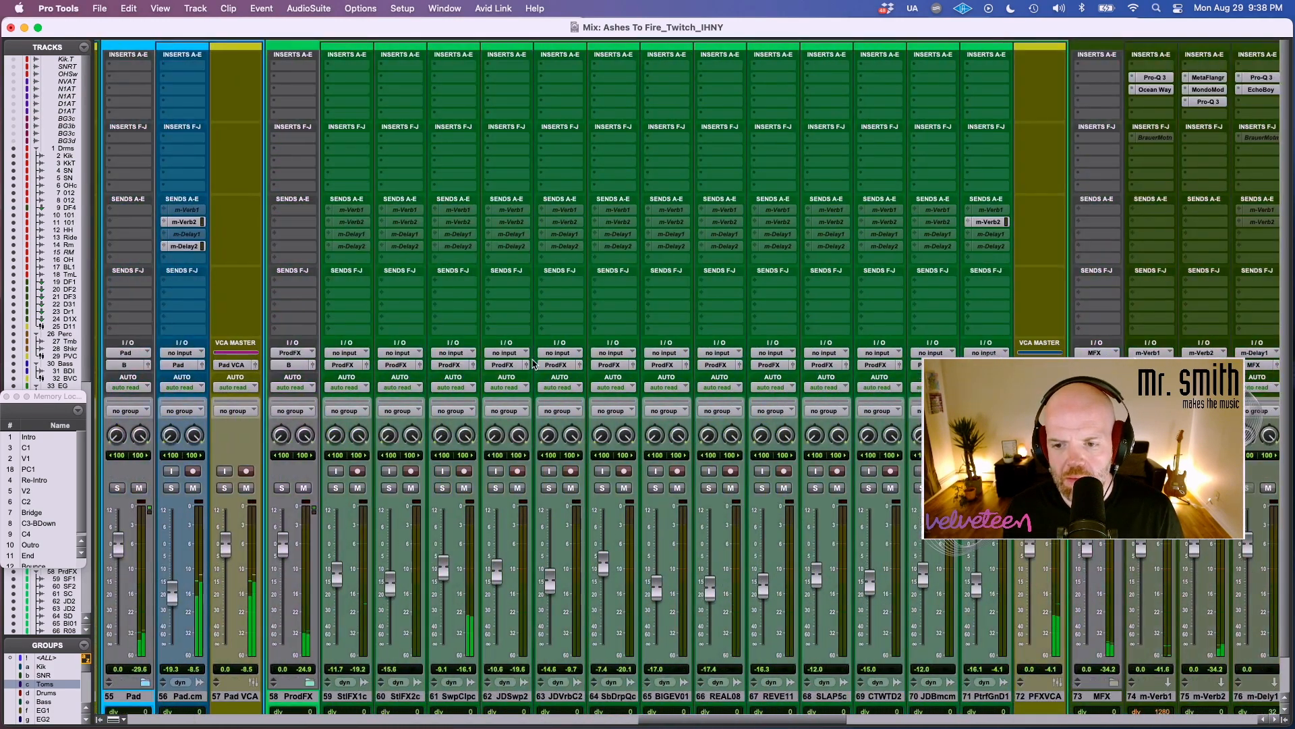
pyautogui.hscroll(5, 533, 364)
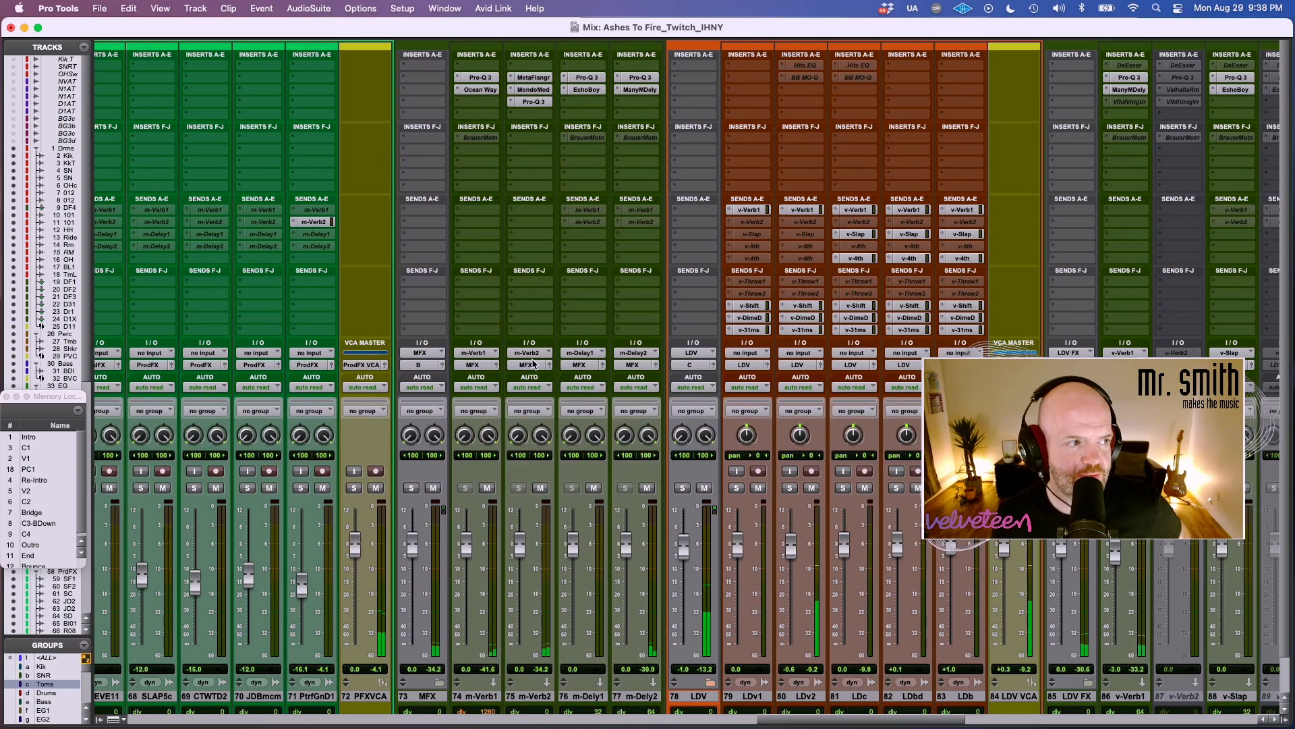
pyautogui.hscroll(-20, 532, 364)
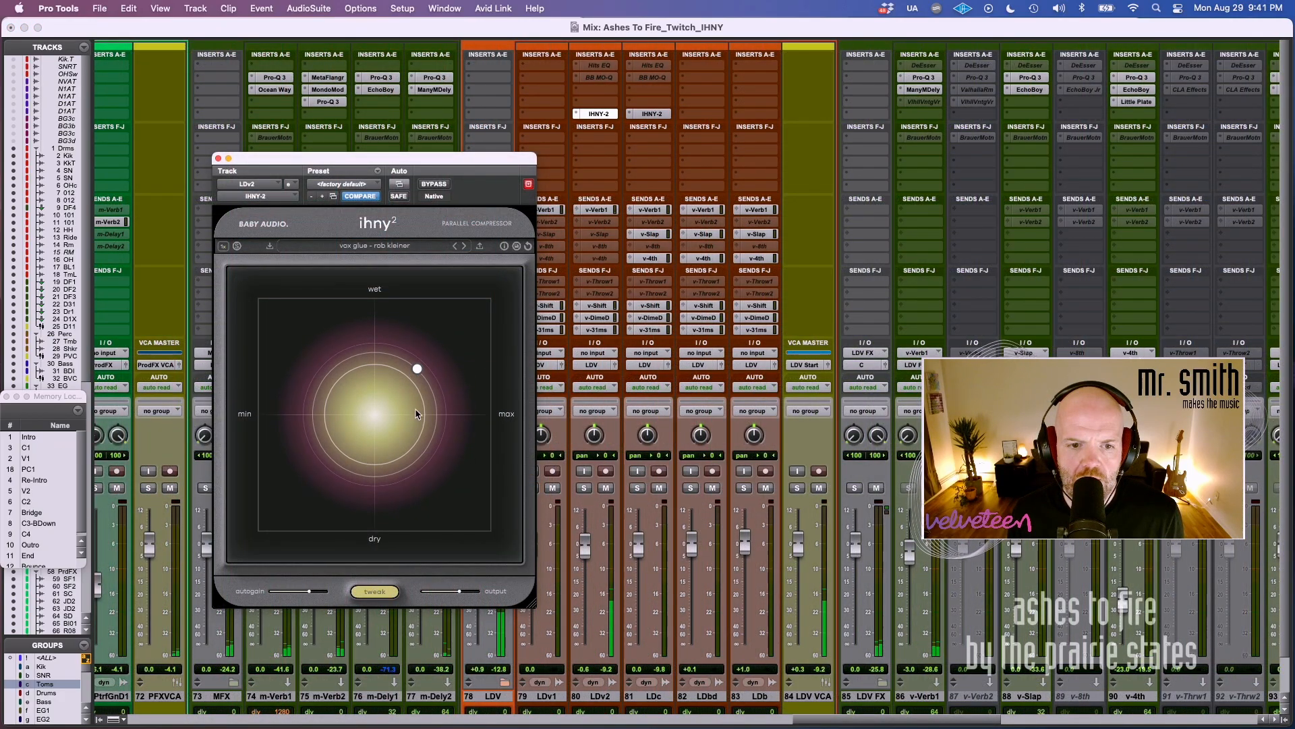
# Increase the LDv2 compressor's amount and wet mix slightly, raise its output a little, and compare it with bypass.
pyautogui.moveTo(416, 373)
pyautogui.moveTo(417, 372)
pyautogui.mouseDown()
pyautogui.moveTo(318, 434)
pyautogui.moveTo(445, 350)
pyautogui.moveTo(423, 363)
pyautogui.mouseUp()
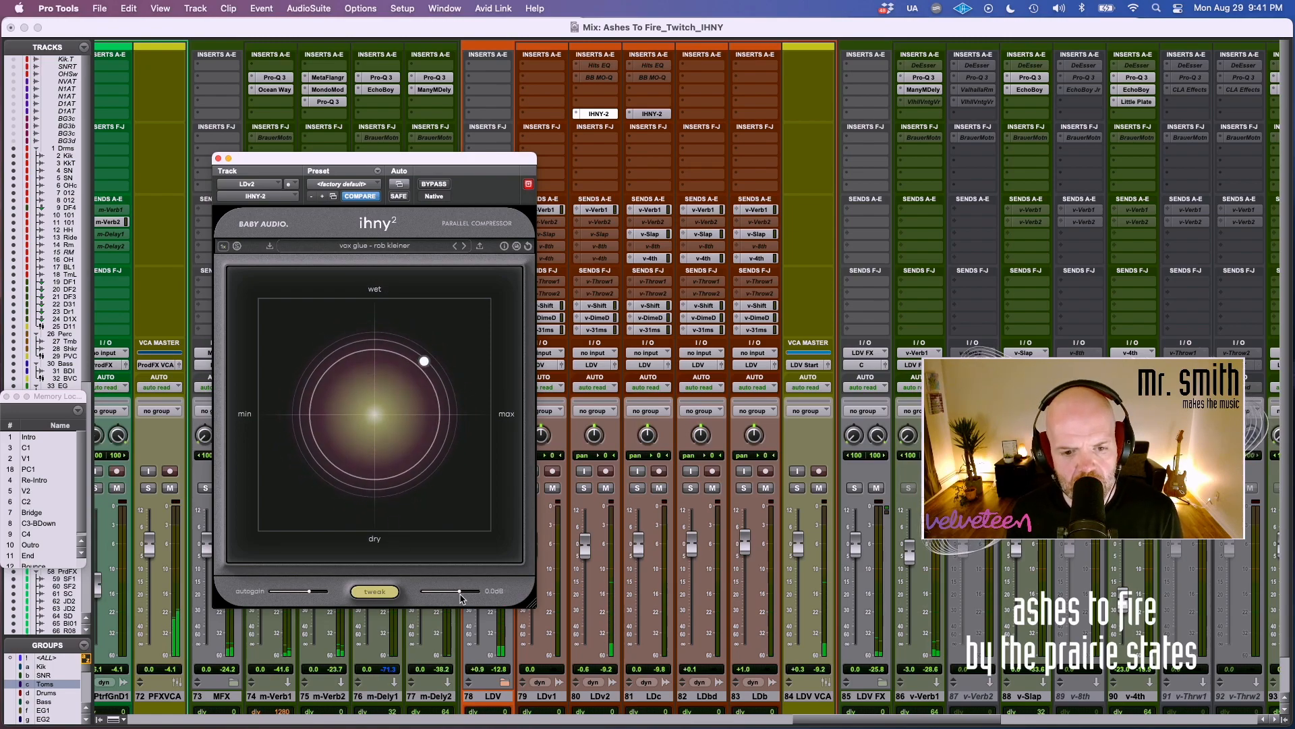
pyautogui.moveTo(460, 592); pyautogui.dragTo(464, 593)
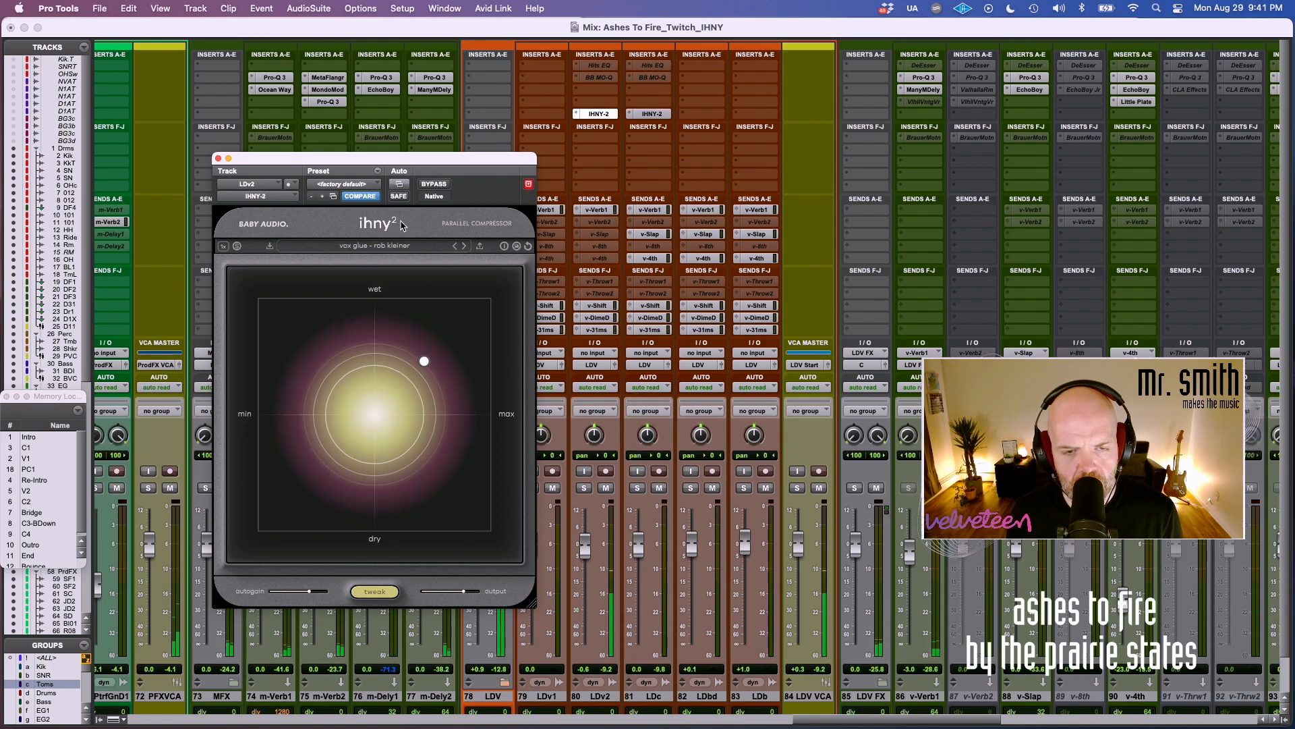
pyautogui.click(432, 186)
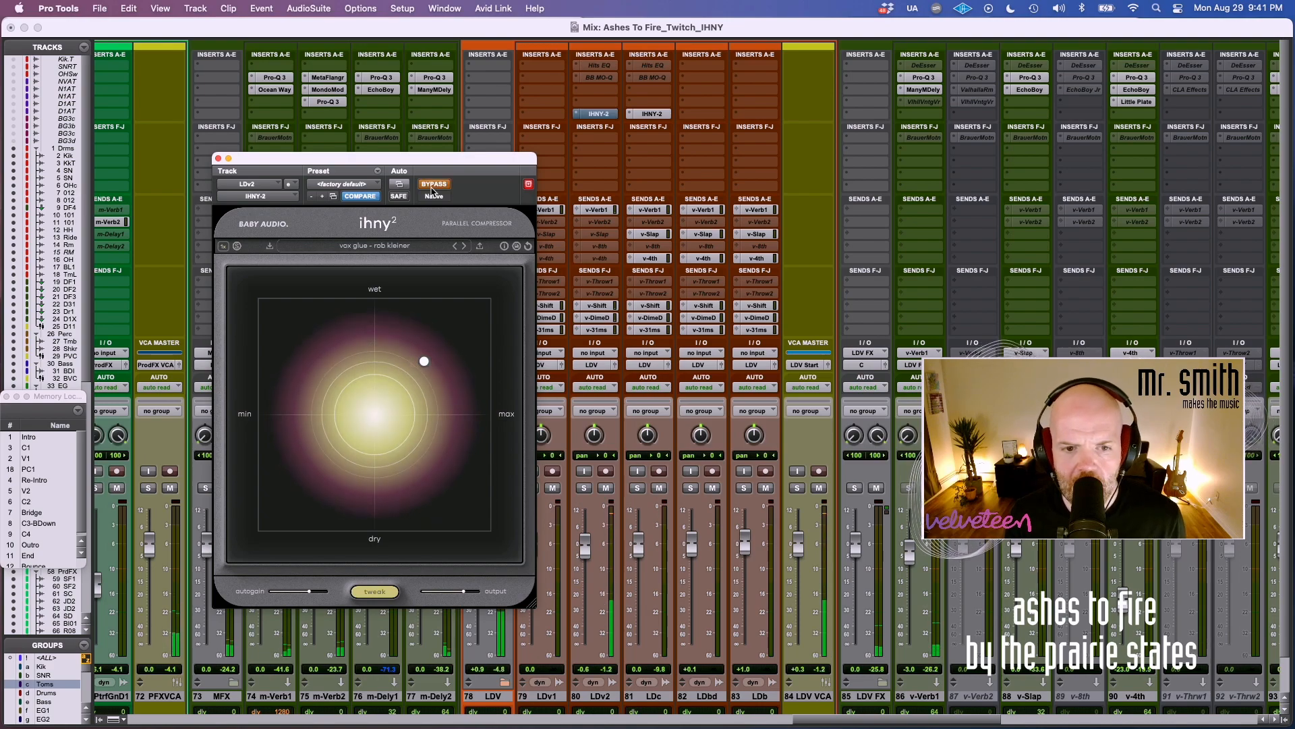
pyautogui.click(433, 186)
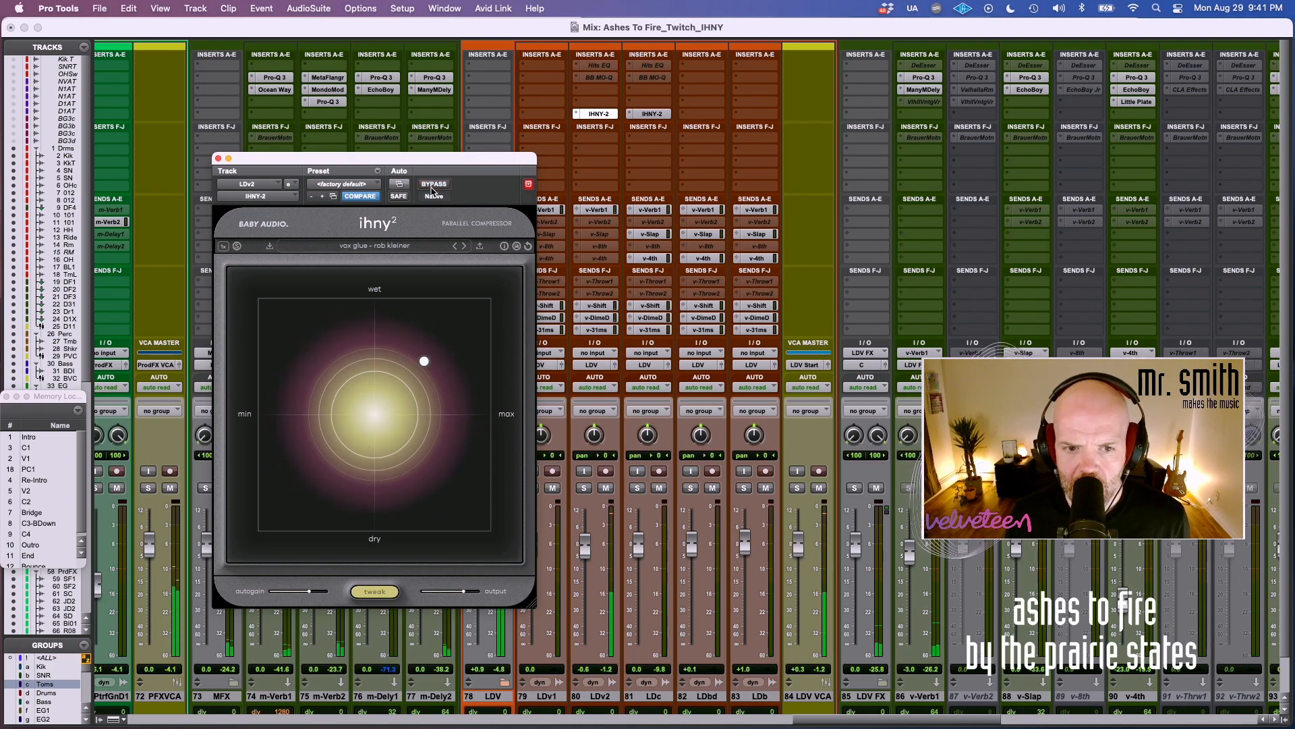
# Select the LDv2 and LDc tracks and compare both vocals with their IHNY-2 inserts bypassed and active together.
pyautogui.click(641, 113)
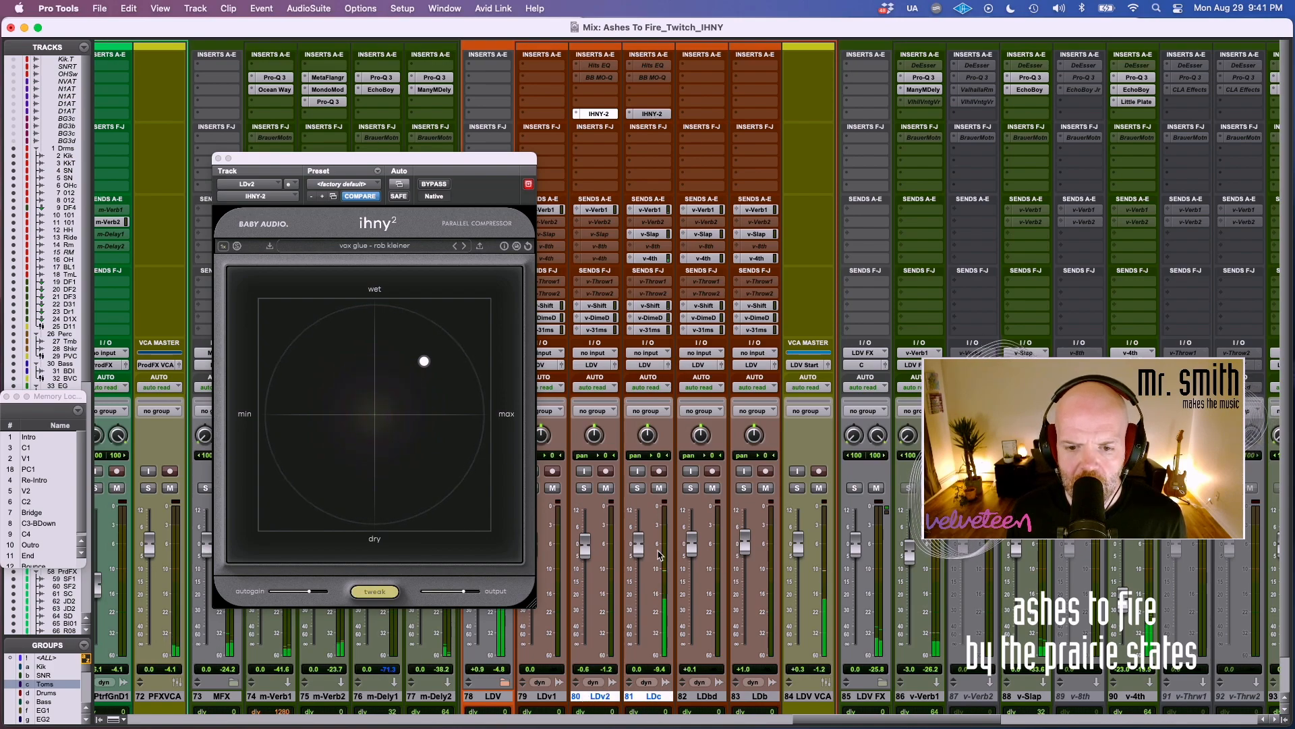
pyautogui.keyDown('alt'); pyautogui.keyDown('shift'); pyautogui.keyDown('super'); pyautogui.click(653, 115); pyautogui.keyUp('super'); pyautogui.keyUp('shift'); pyautogui.keyUp('alt')
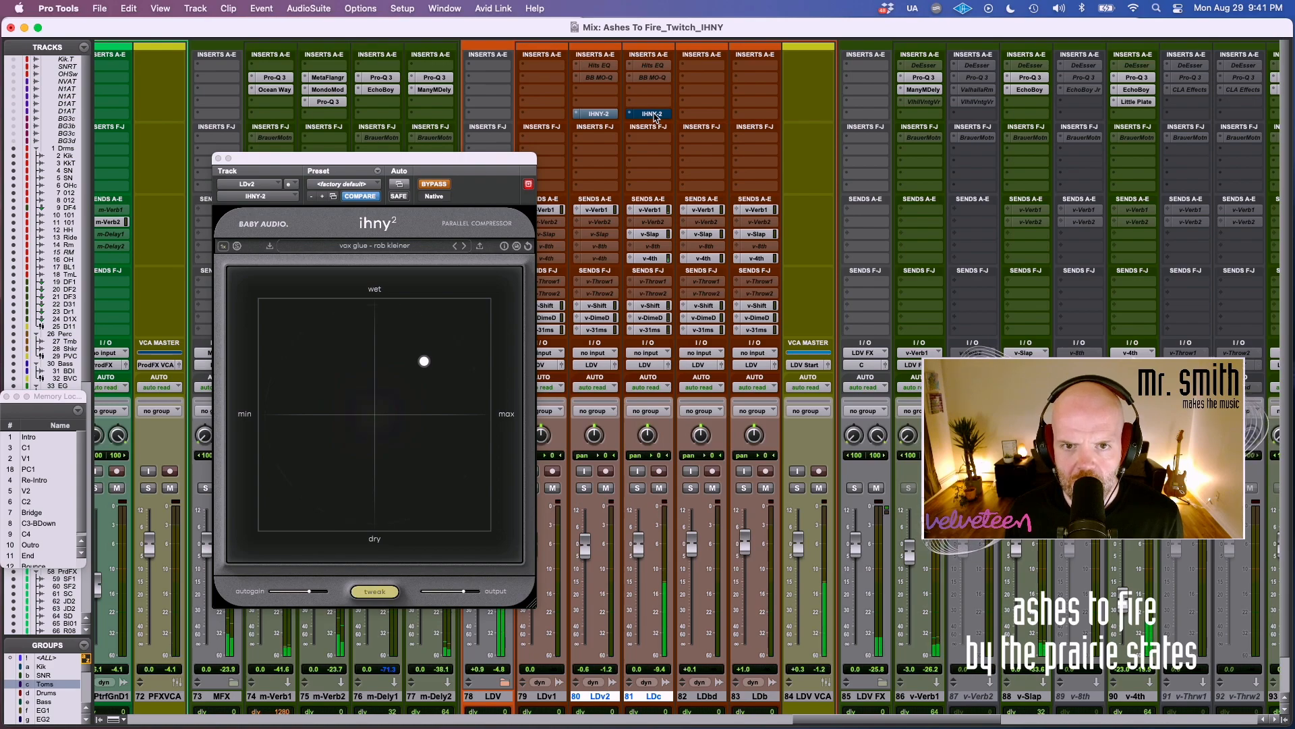
pyautogui.keyDown('alt'); pyautogui.keyDown('shift'); pyautogui.keyDown('super'); pyautogui.click(653, 115); pyautogui.keyUp('super'); pyautogui.keyUp('shift'); pyautogui.keyUp('alt')
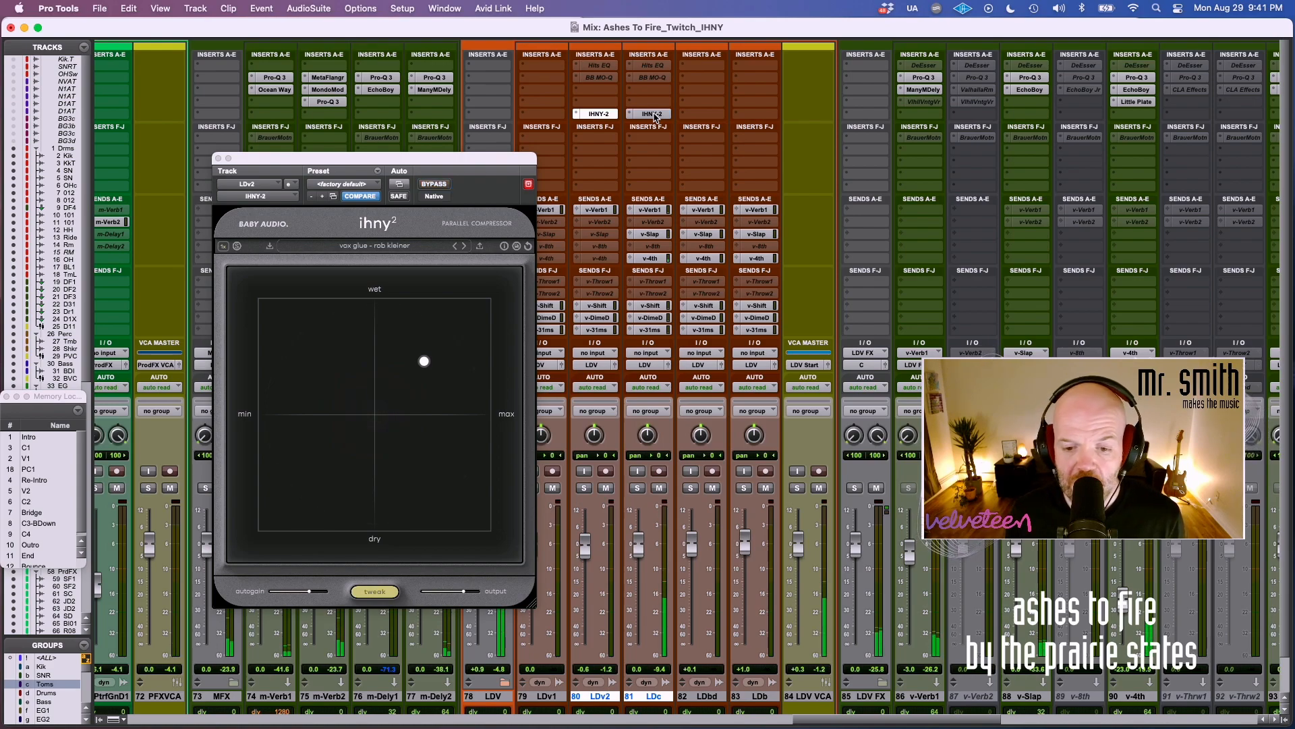
pyautogui.keyDown('alt'); pyautogui.keyDown('shift'); pyautogui.keyDown('super'); pyautogui.click(653, 115); pyautogui.keyUp('super'); pyautogui.keyUp('shift'); pyautogui.keyUp('alt')
pyautogui.keyDown('alt'); pyautogui.keyDown('shift'); pyautogui.keyDown('super'); pyautogui.click(653, 114); pyautogui.keyUp('super'); pyautogui.keyUp('shift'); pyautogui.keyUp('alt')
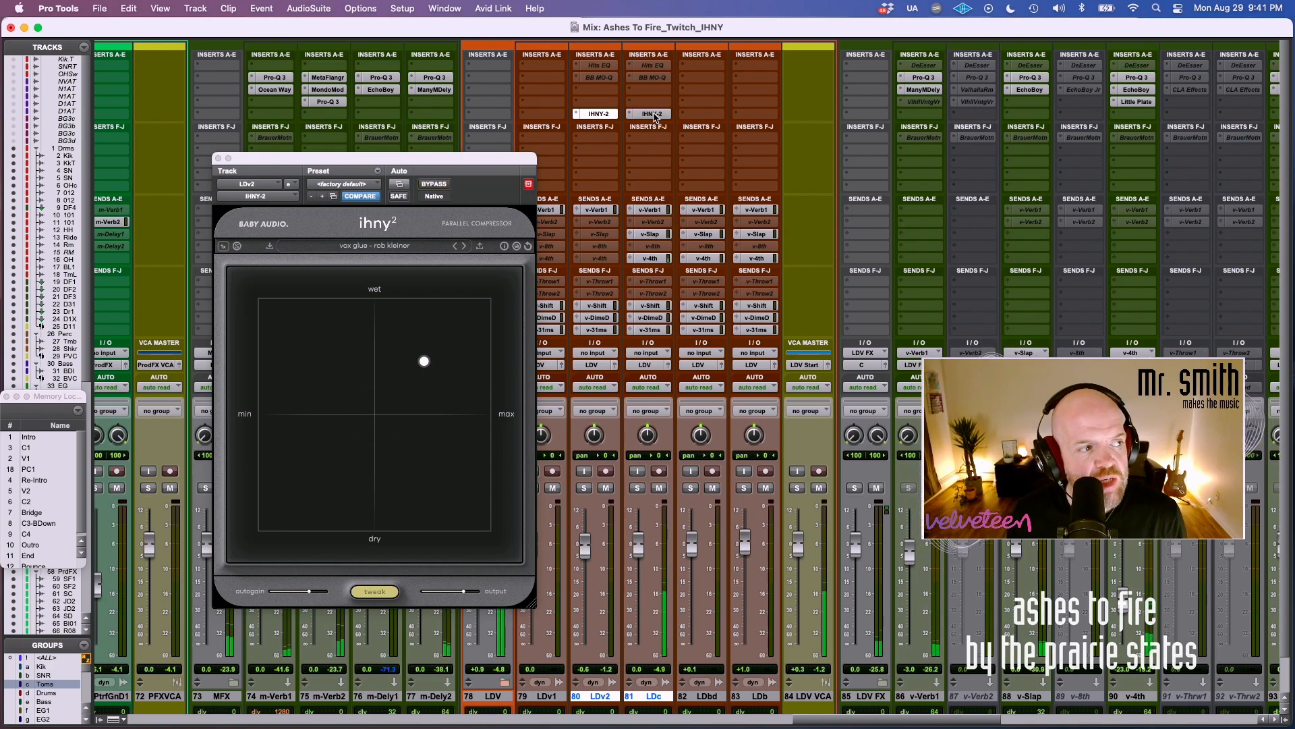
# Open the LDc track's IHNY-2 and deactivate the compressors on both LDv2 and LDc.
pyautogui.click(653, 115)
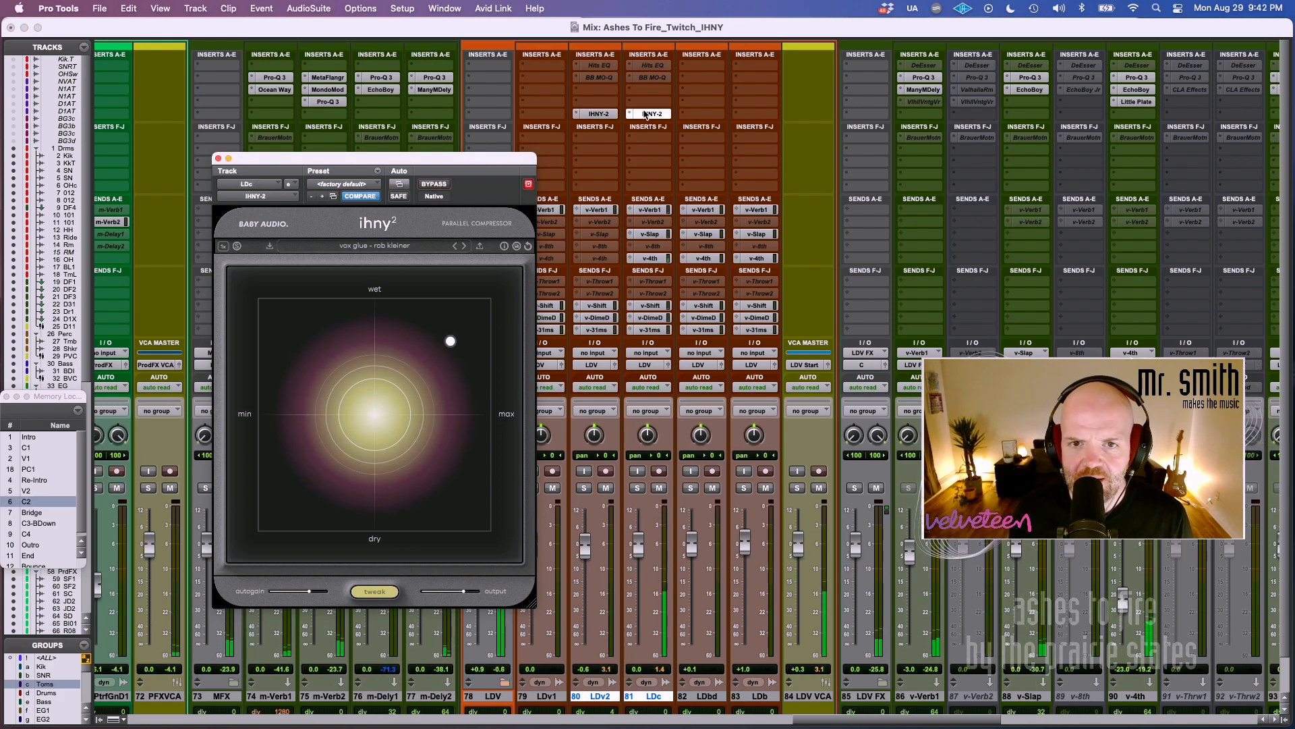
pyautogui.keyDown('ctrl'); pyautogui.keyDown('alt'); pyautogui.keyDown('shift'); pyautogui.keyDown('super'); pyautogui.click(646, 115); pyautogui.keyUp('super'); pyautogui.keyUp('shift'); pyautogui.keyUp('alt'); pyautogui.keyUp('ctrl')
# Bring the electric guitar bus EG into view in the mixer and show its IHNY-2 window nearer the middle.
pyautogui.hscroll(-4, 609, 119)
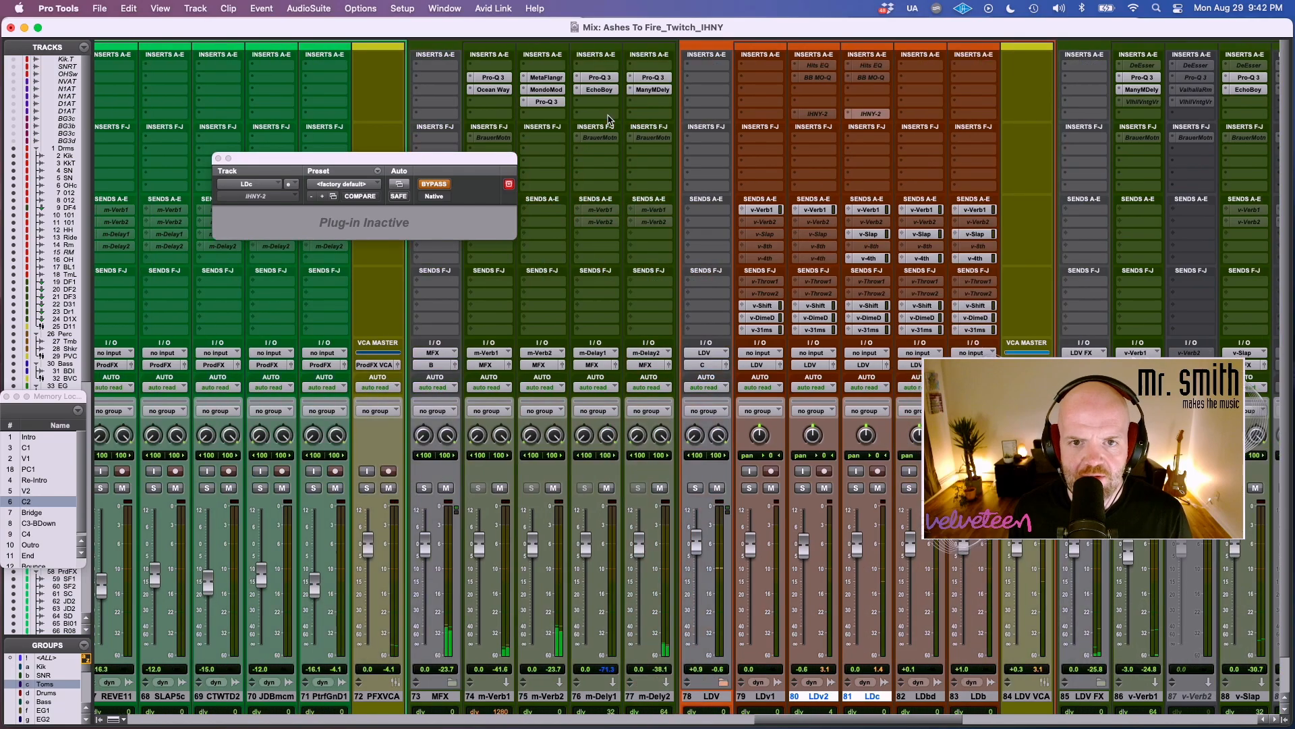
pyautogui.hscroll(-10, 609, 120)
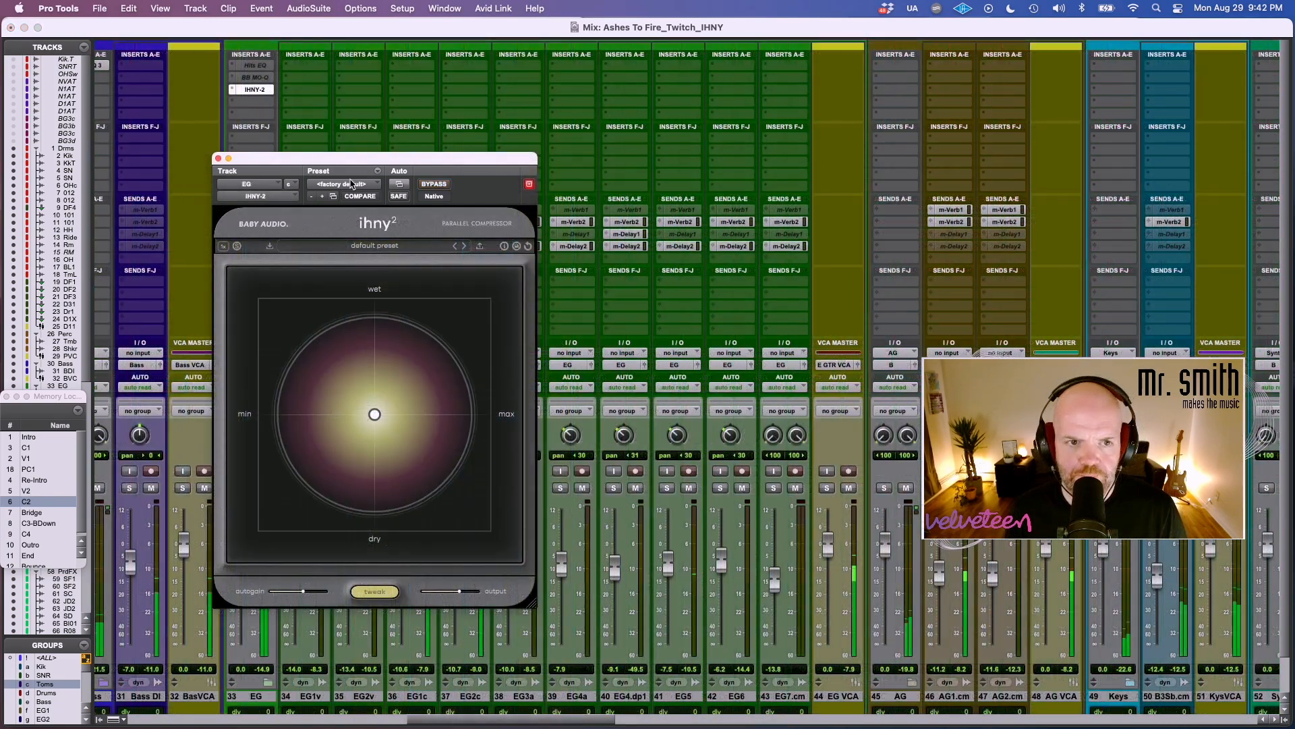
pyautogui.moveTo(359, 158); pyautogui.dragTo(542, 182)
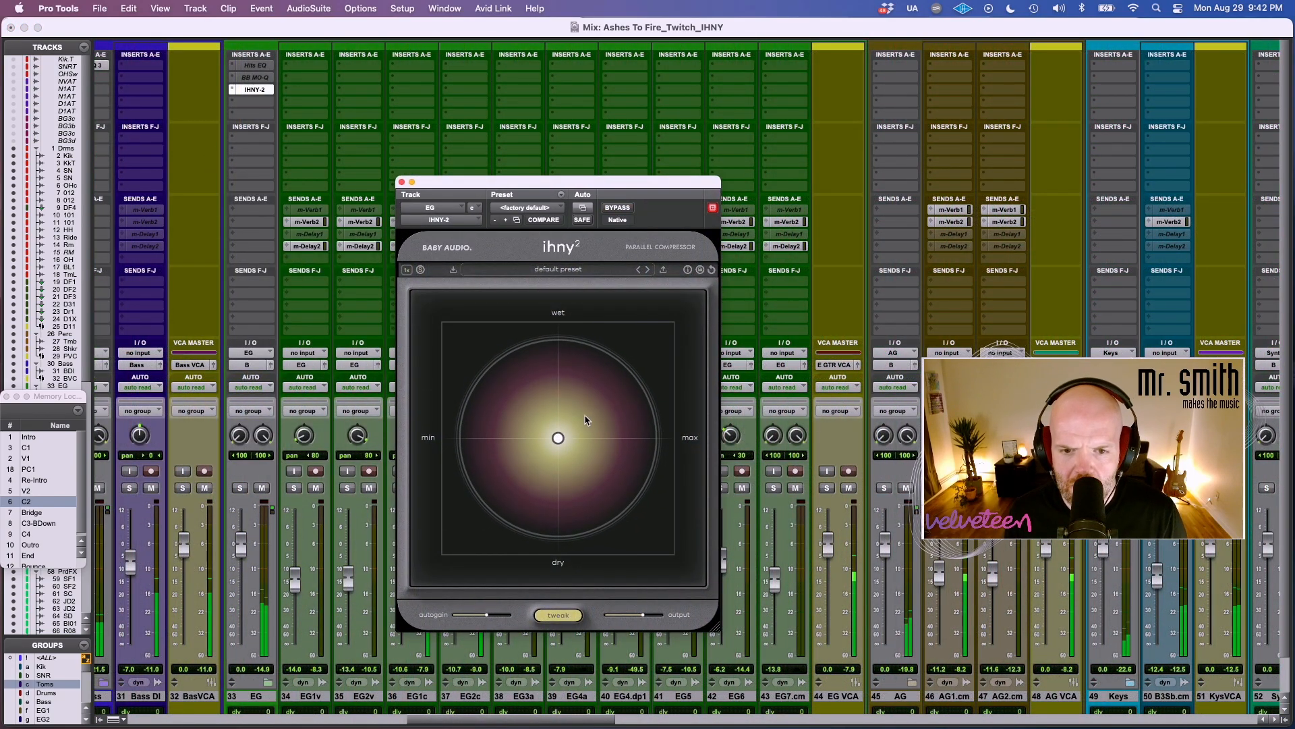
# Try a higher amount and wetter blend on the EG compressor with more autogain.
pyautogui.moveTo(558, 437); pyautogui.dragTo(602, 407)
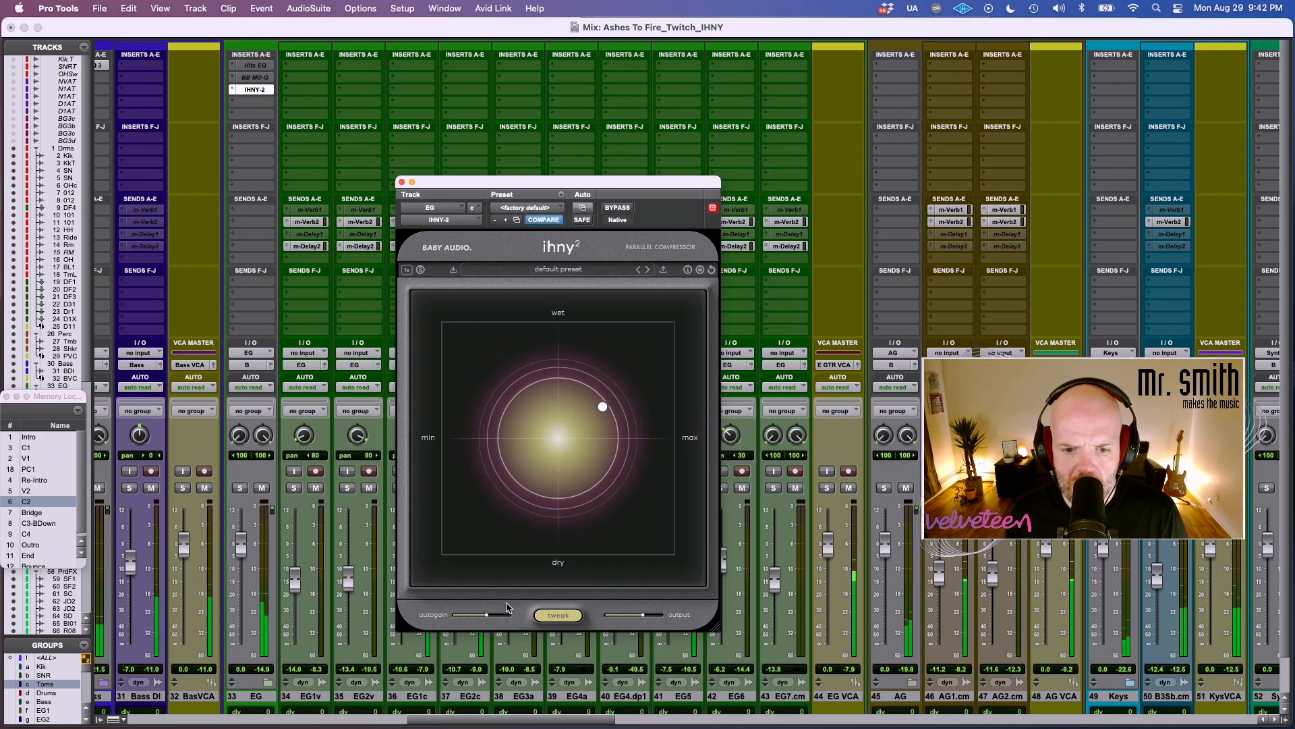
pyautogui.moveTo(486, 614); pyautogui.dragTo(511, 618)
pyautogui.moveTo(642, 618)
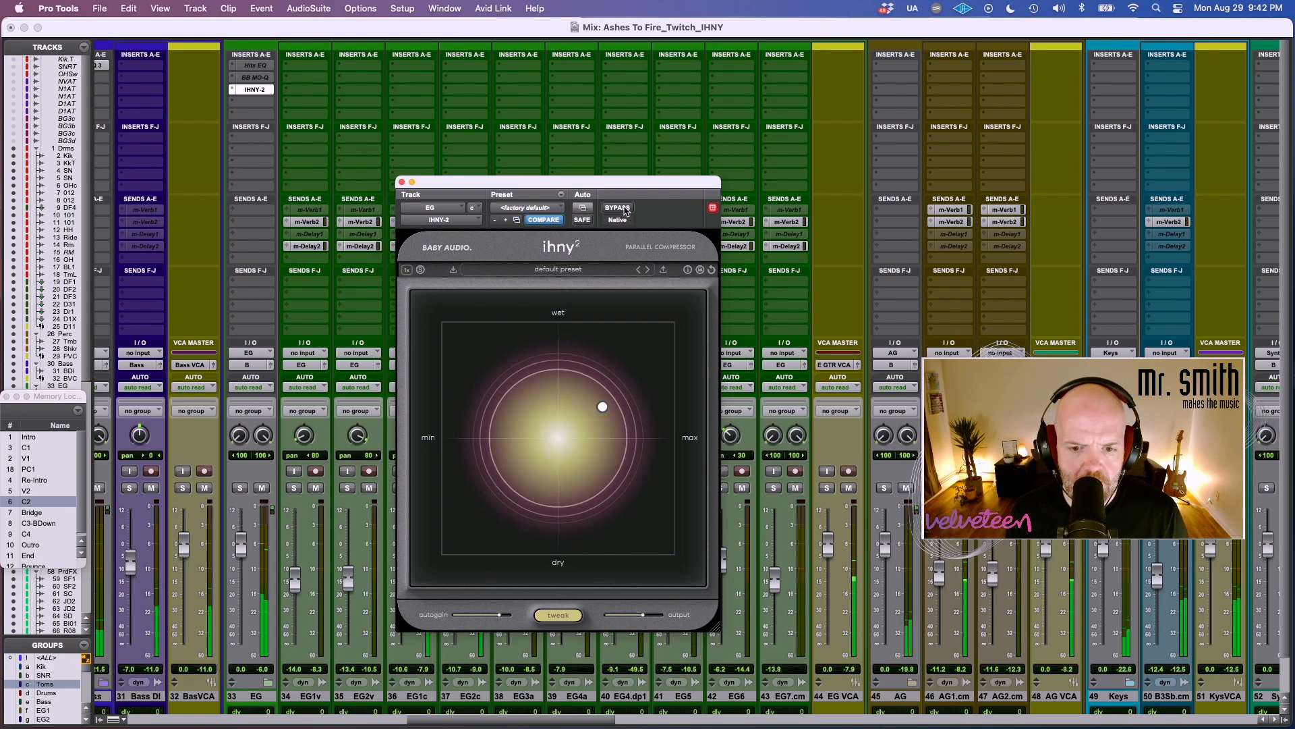
# Load the guitar preset "basic guitar 1" on the EG compressor, then raise its amount and pull the blend slightly drier.
pyautogui.click(548, 271)
pyautogui.click(495, 333)
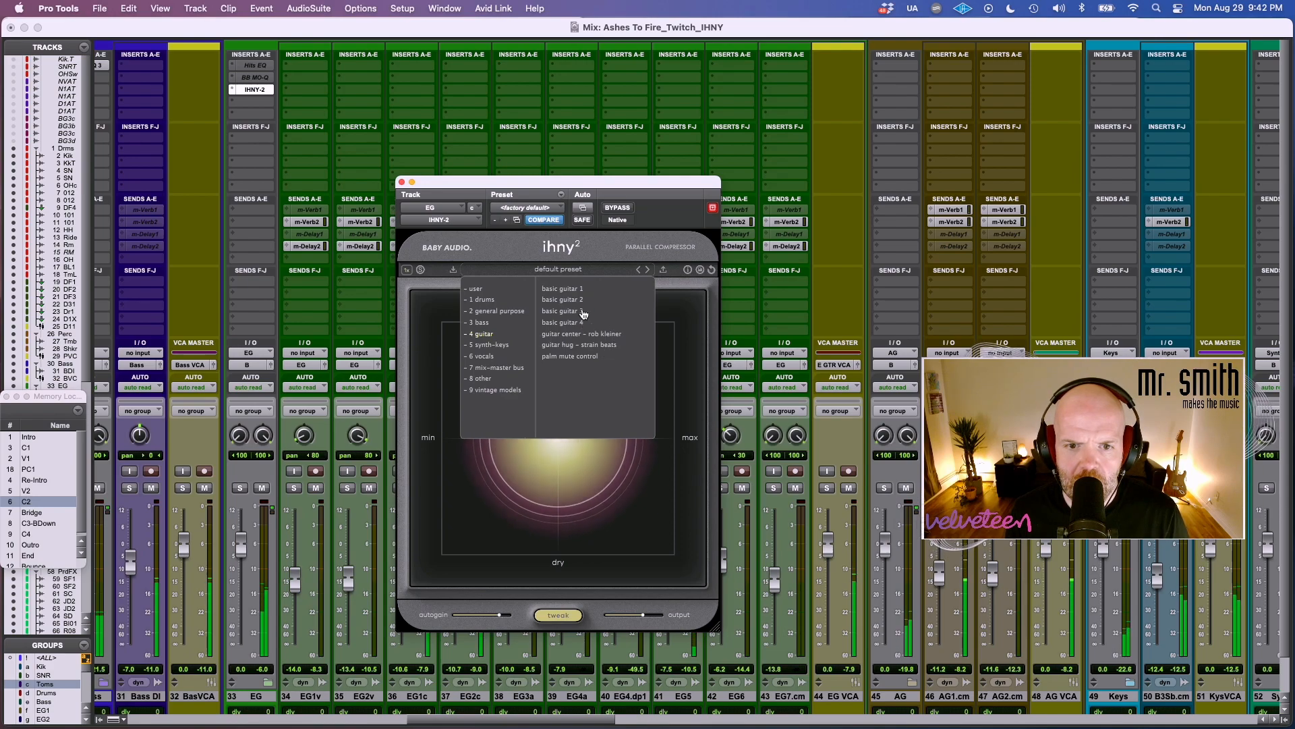
pyautogui.click(563, 288)
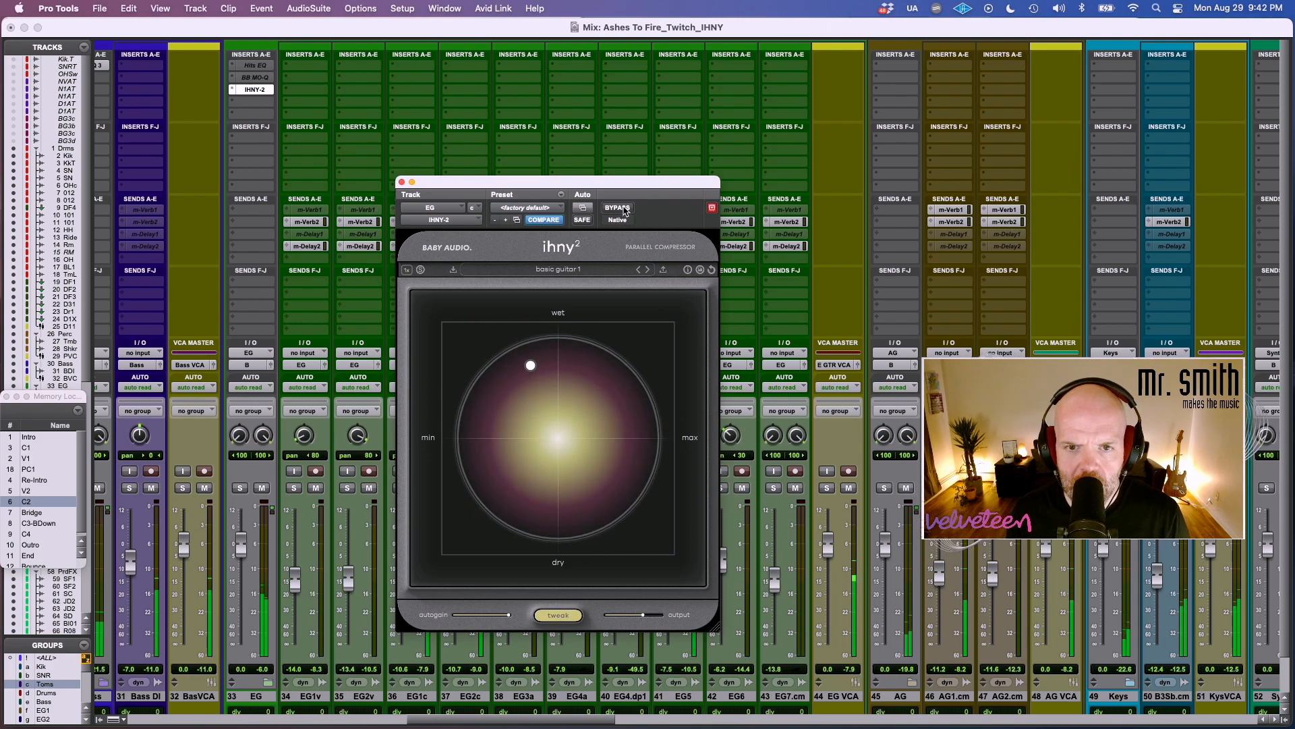
pyautogui.moveTo(530, 366); pyautogui.dragTo(600, 383)
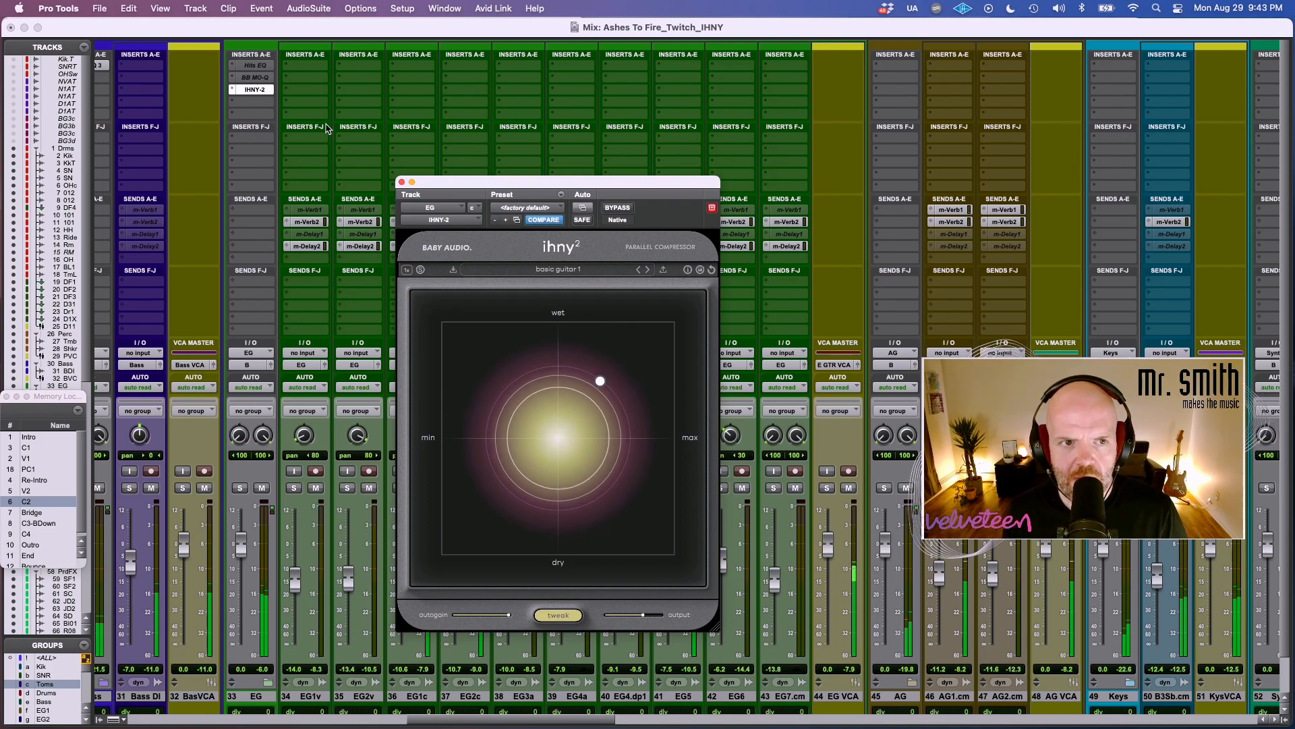
# Replace the stereo IHNY-2 on the EG bus with IHNY-2 (mono) through a plug-in search and continue its trial.
pyautogui.click(230, 89)
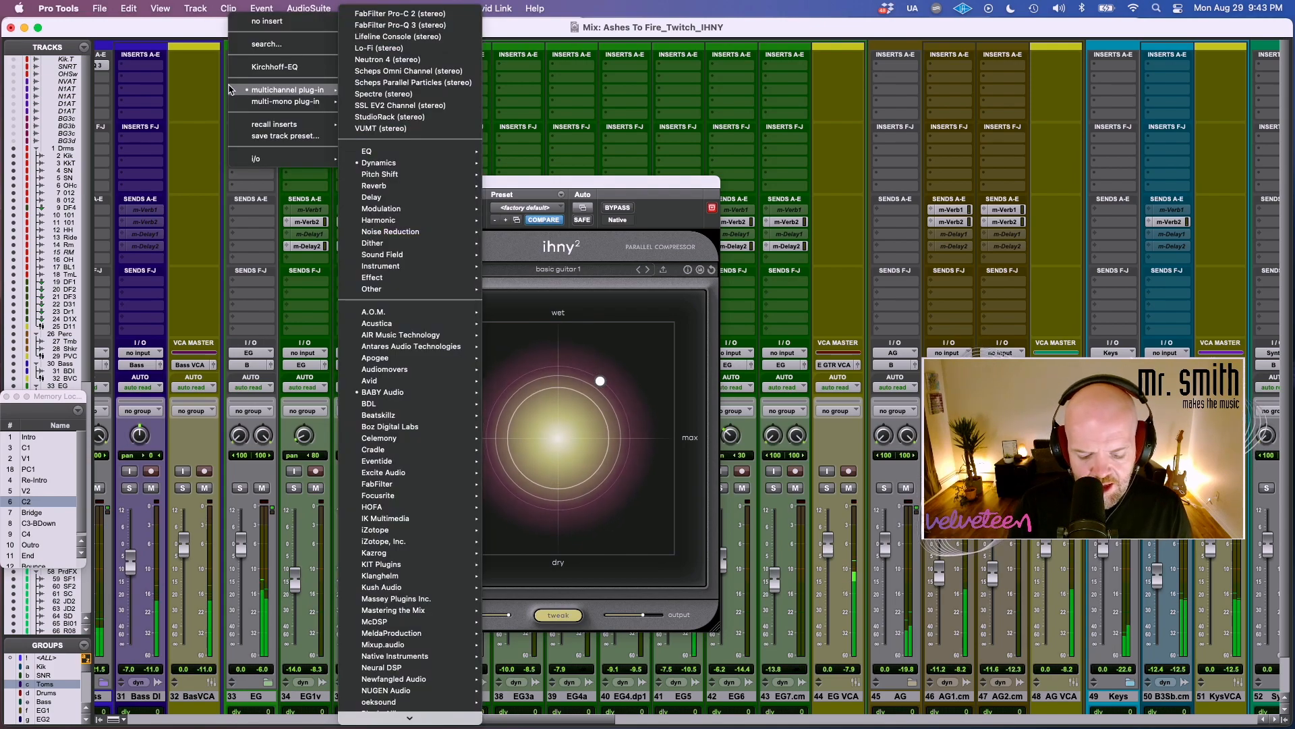
pyautogui.press('Escape')
pyautogui.click(230, 89)
pyautogui.write('i')
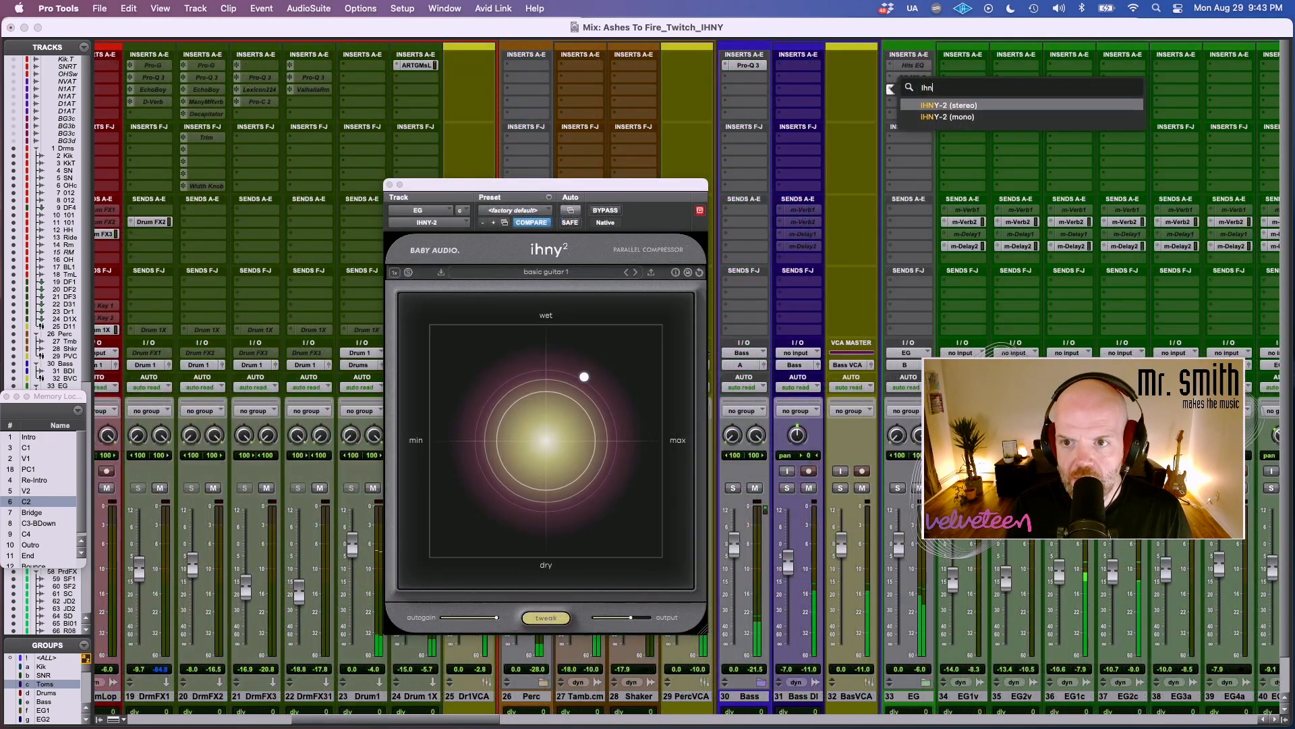
pyautogui.press('Down')
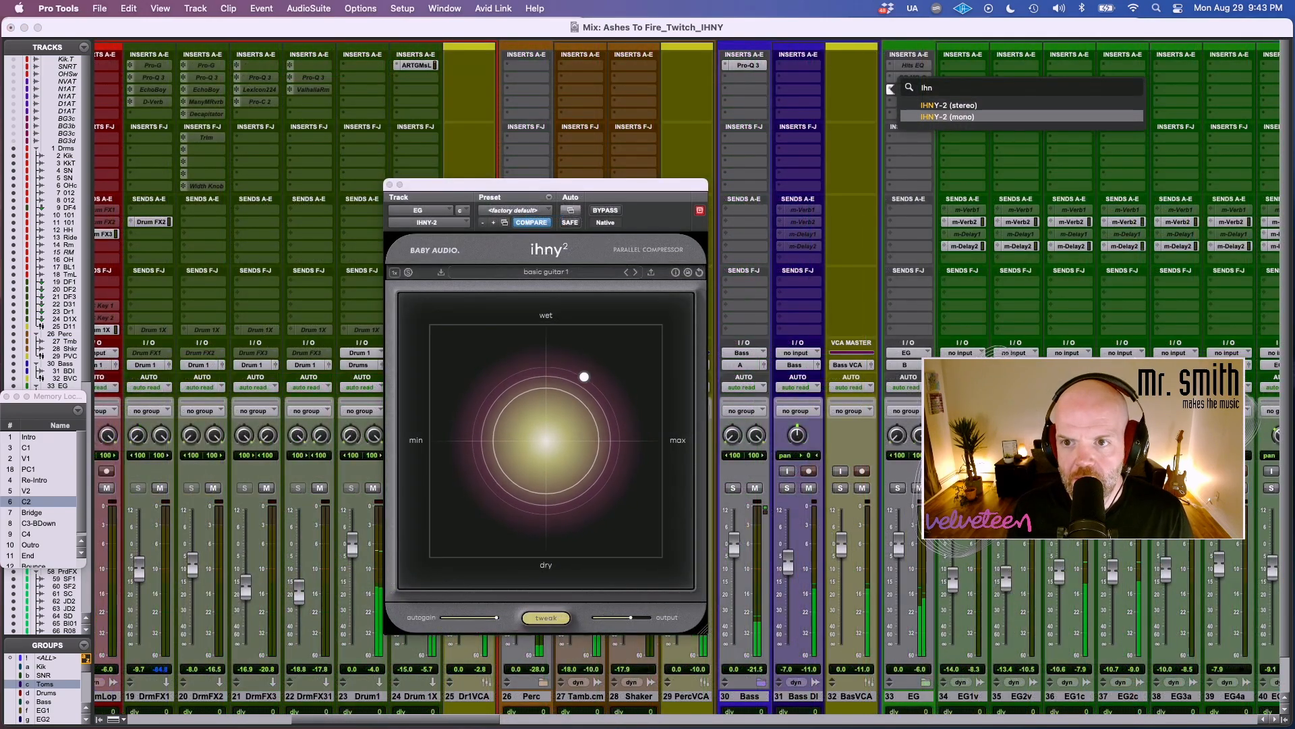
pyautogui.press('Return')
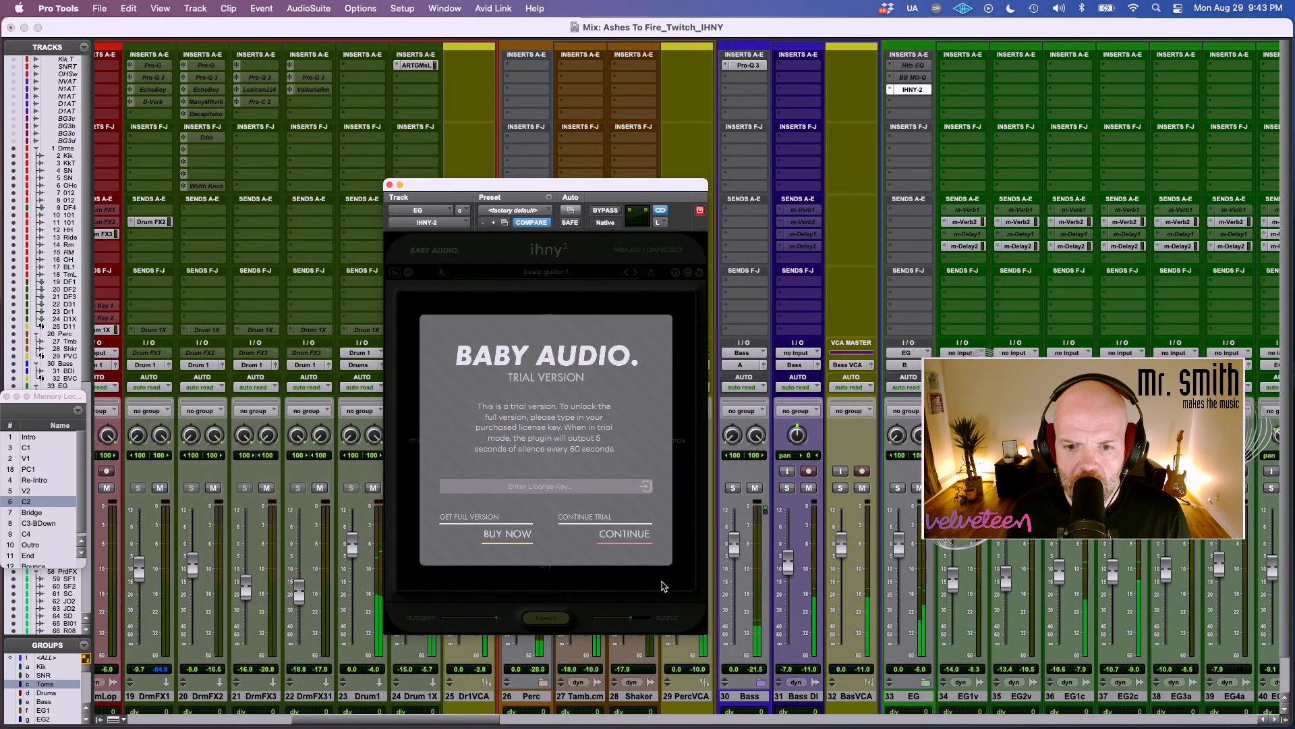
pyautogui.click(634, 544)
# Raise the EG compressor's amount slightly with a marginally drier blend, and compare it with bypass.
pyautogui.moveTo(585, 380); pyautogui.dragTo(592, 385)
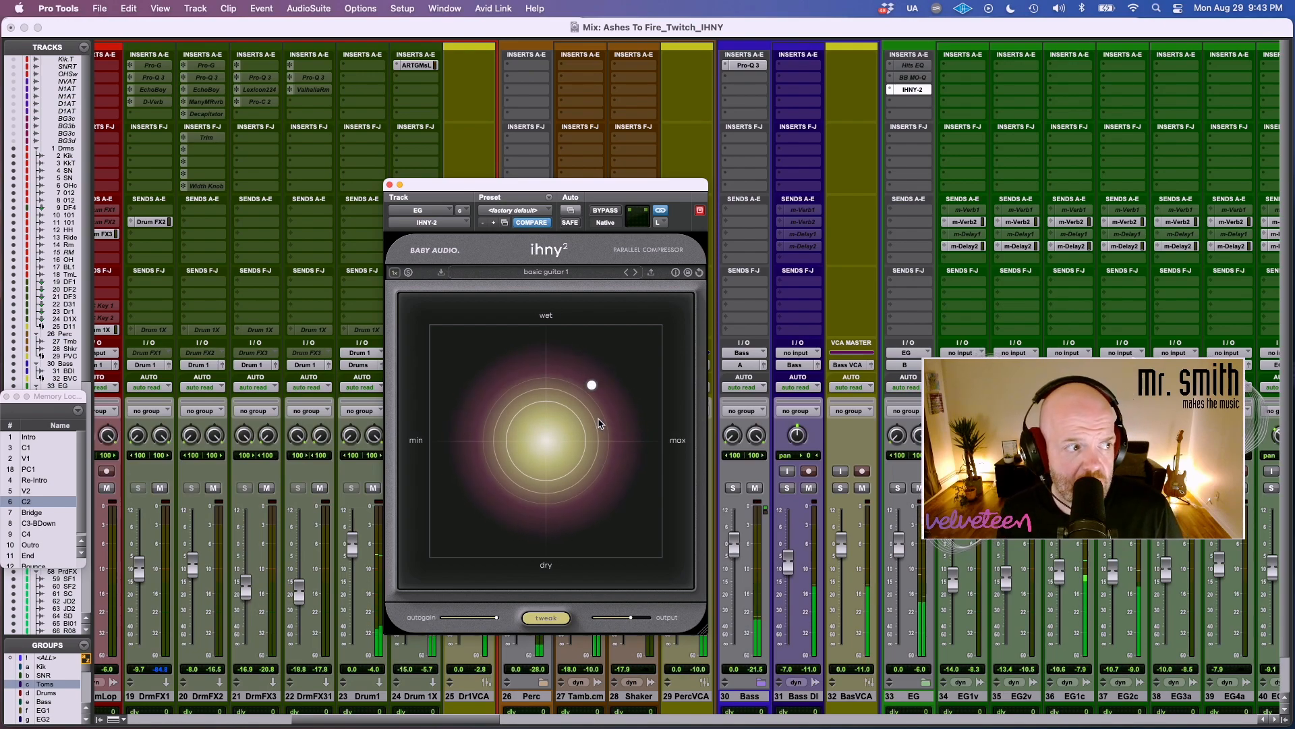
pyautogui.click(605, 210)
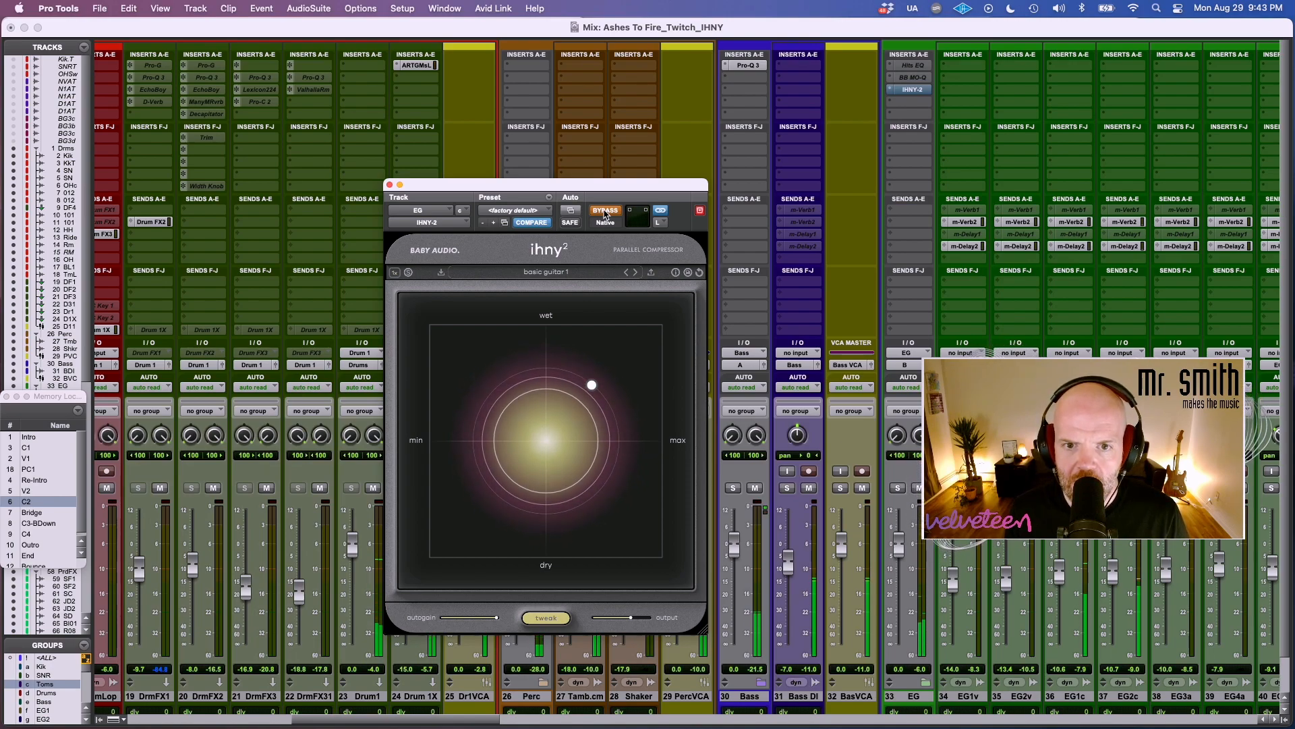
pyautogui.click(606, 210)
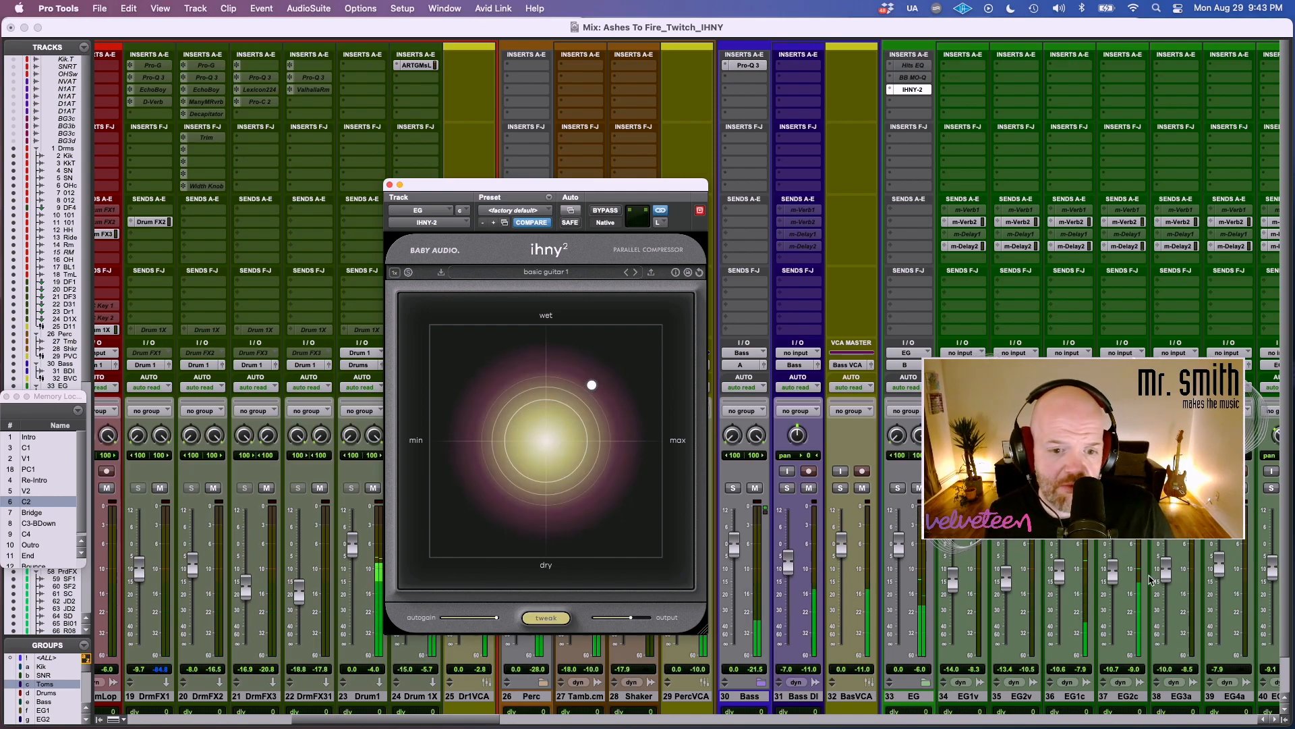
# Open the EG compressor's tweak panel and compare the guitar bus with the insert bypassed and active.
pyautogui.click(563, 625)
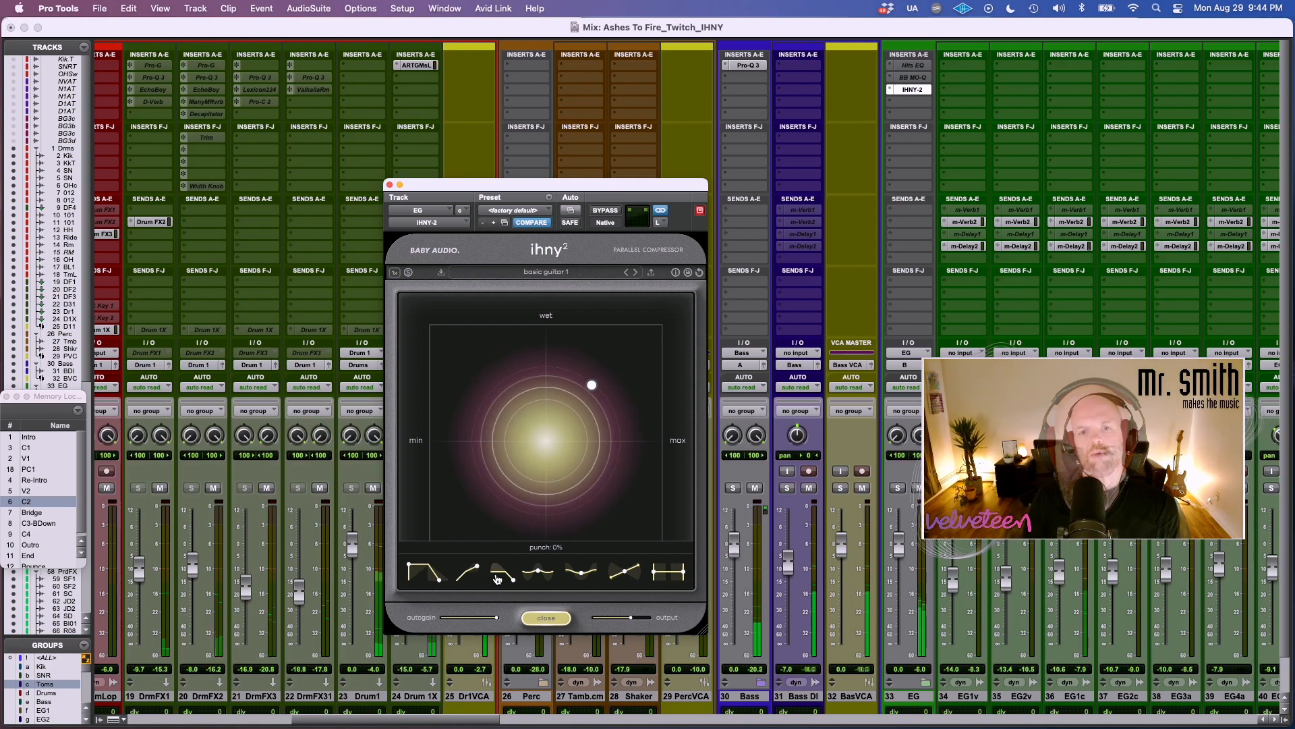
pyautogui.keyDown('super'); pyautogui.click(914, 90); pyautogui.keyUp('super')
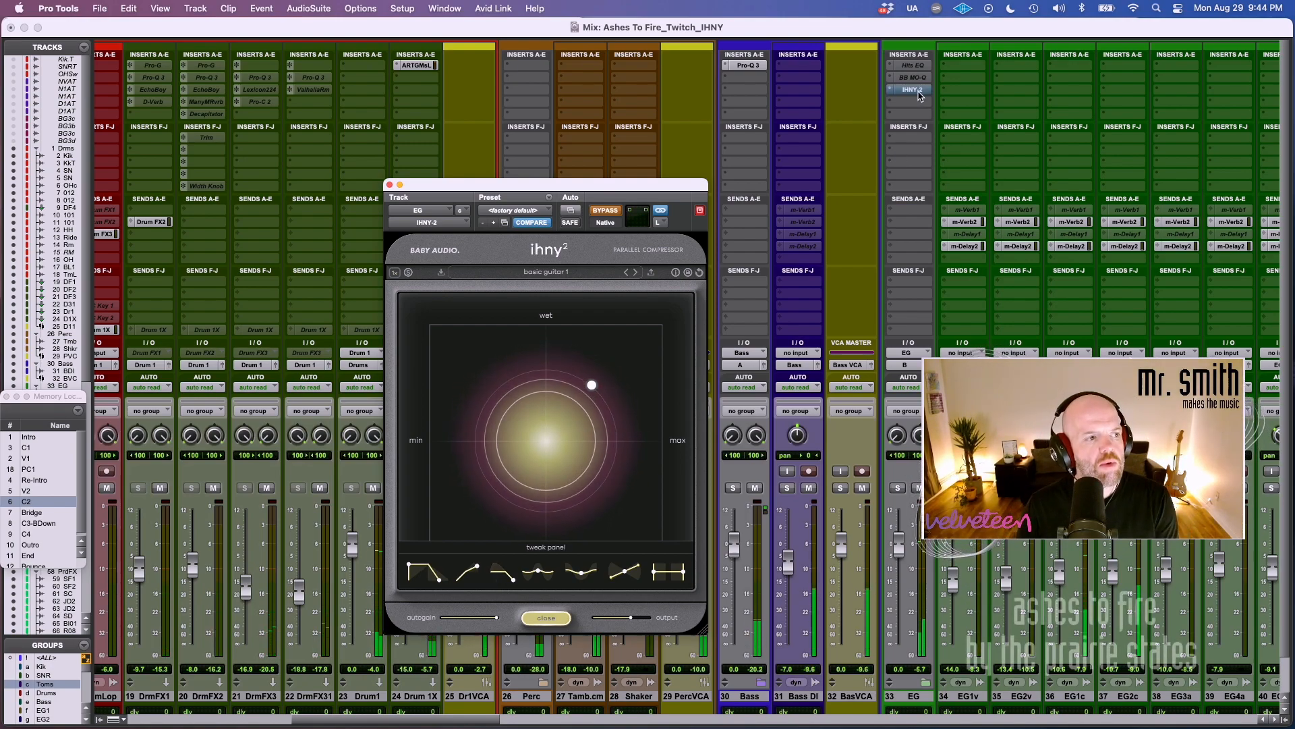
pyautogui.keyDown('super'); pyautogui.click(916, 91); pyautogui.keyUp('super')
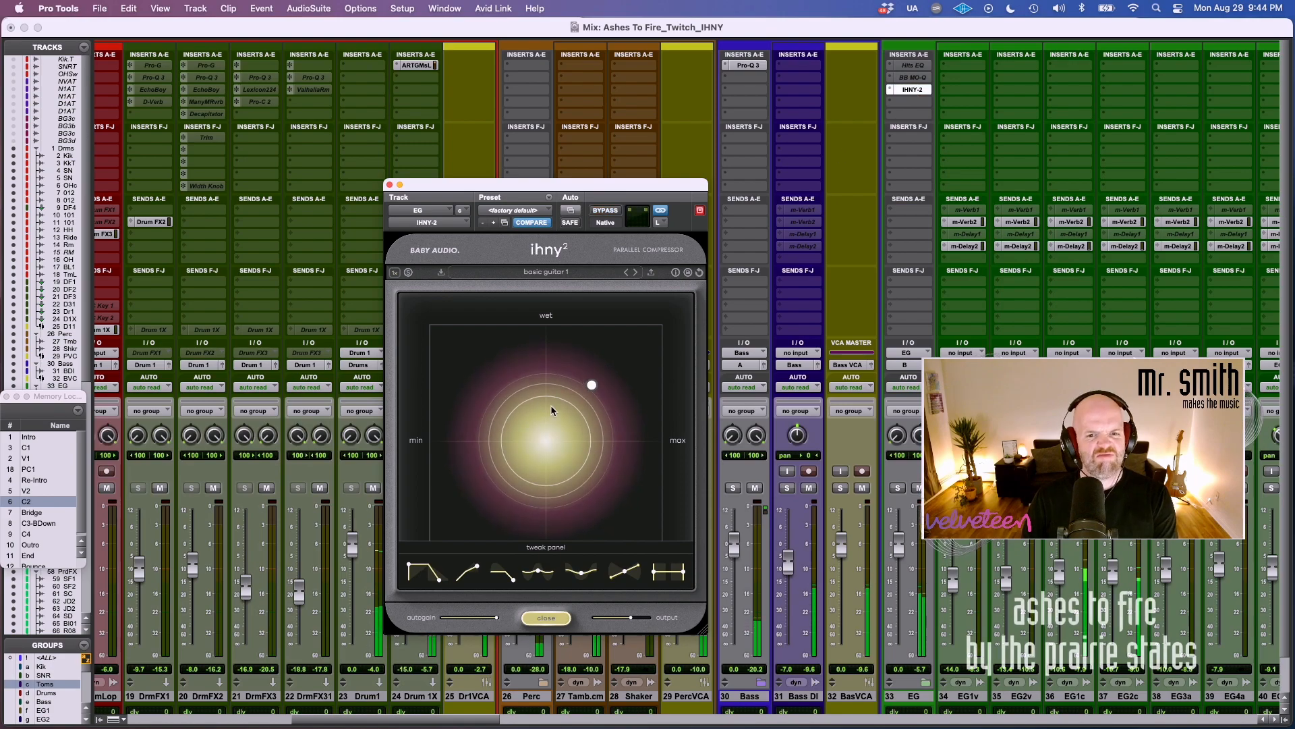
# Push the EG compressor to a higher amount with a slightly less wet blend, comparing it with bypass along the way.
pyautogui.moveTo(590, 386); pyautogui.dragTo(591, 377)
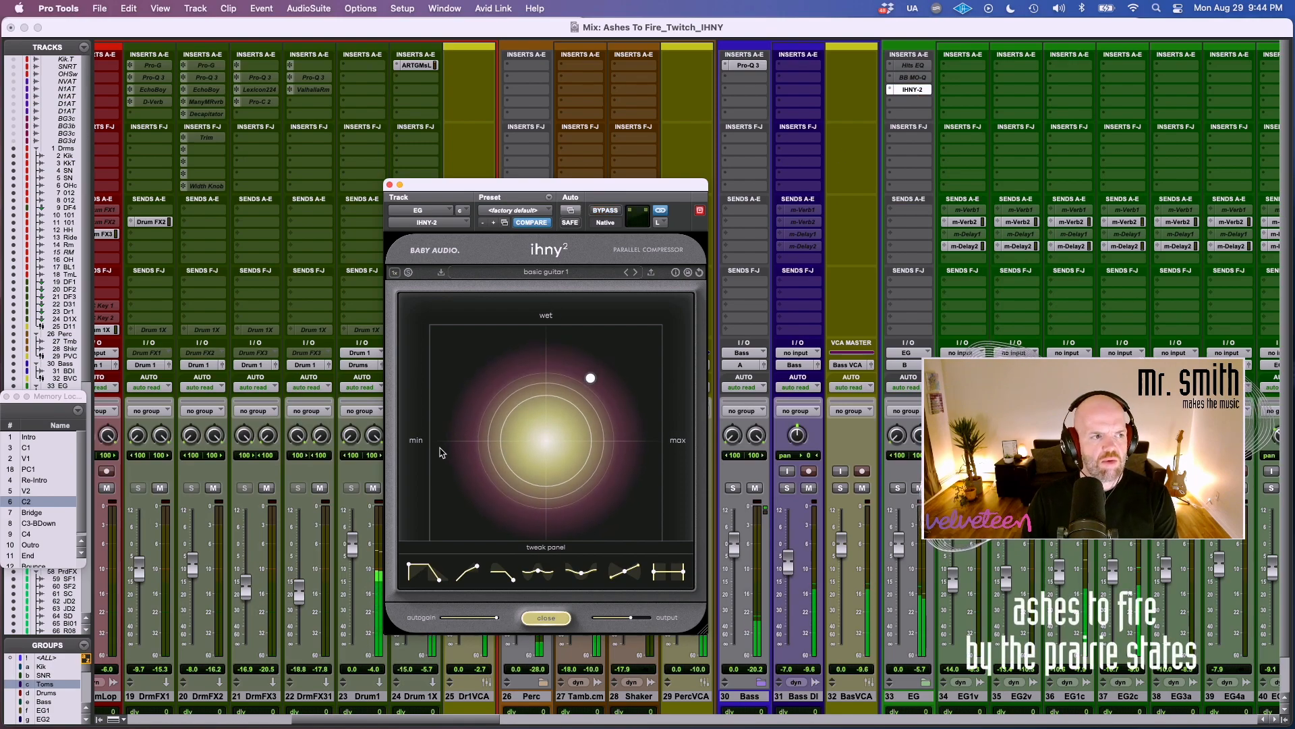
pyautogui.moveTo(589, 382)
pyautogui.moveTo(589, 380); pyautogui.dragTo(613, 396)
pyautogui.keyDown('super'); pyautogui.click(923, 92); pyautogui.keyUp('super')
pyautogui.keyDown('super'); pyautogui.click(923, 92); pyautogui.keyUp('super')
pyautogui.moveTo(611, 393); pyautogui.dragTo(609, 396)
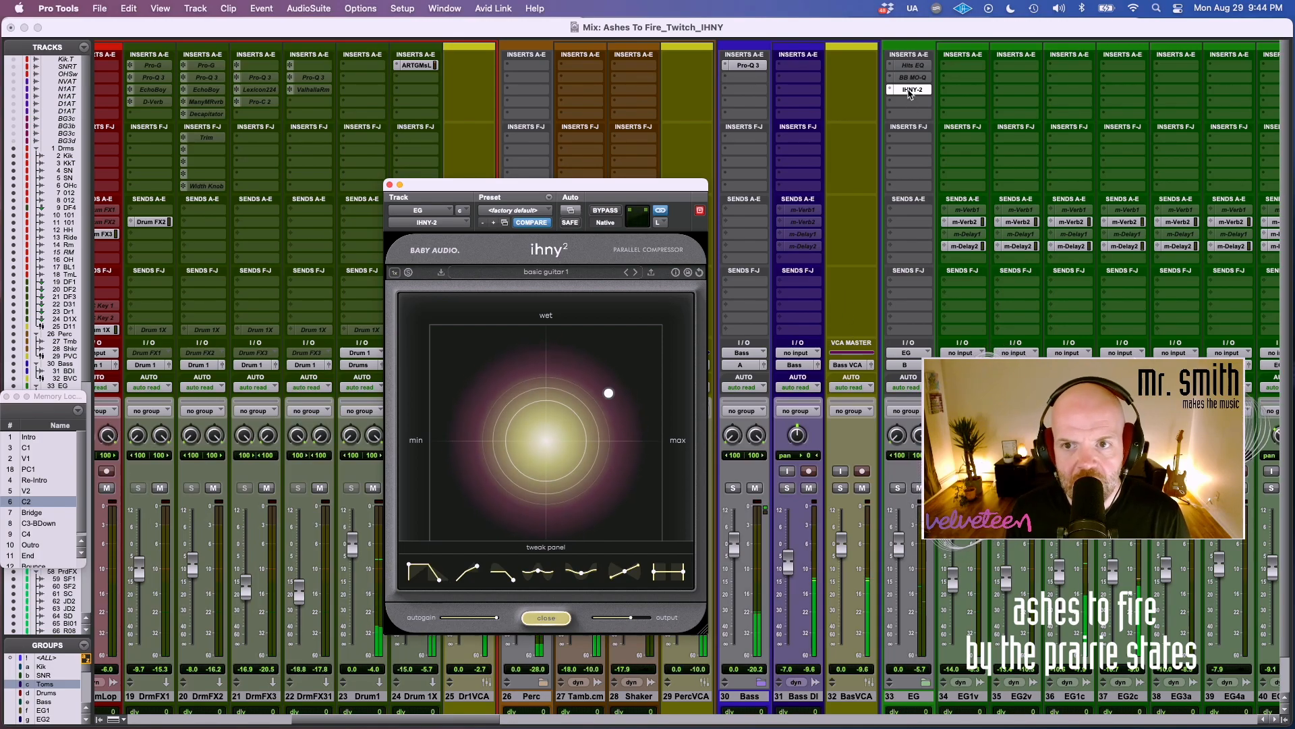
# Activate and open the IHNY-2 on the Mix bus with the "basic master bus 1" preset and compare it with bypass.
pyautogui.hscroll(20, 1266, 114)
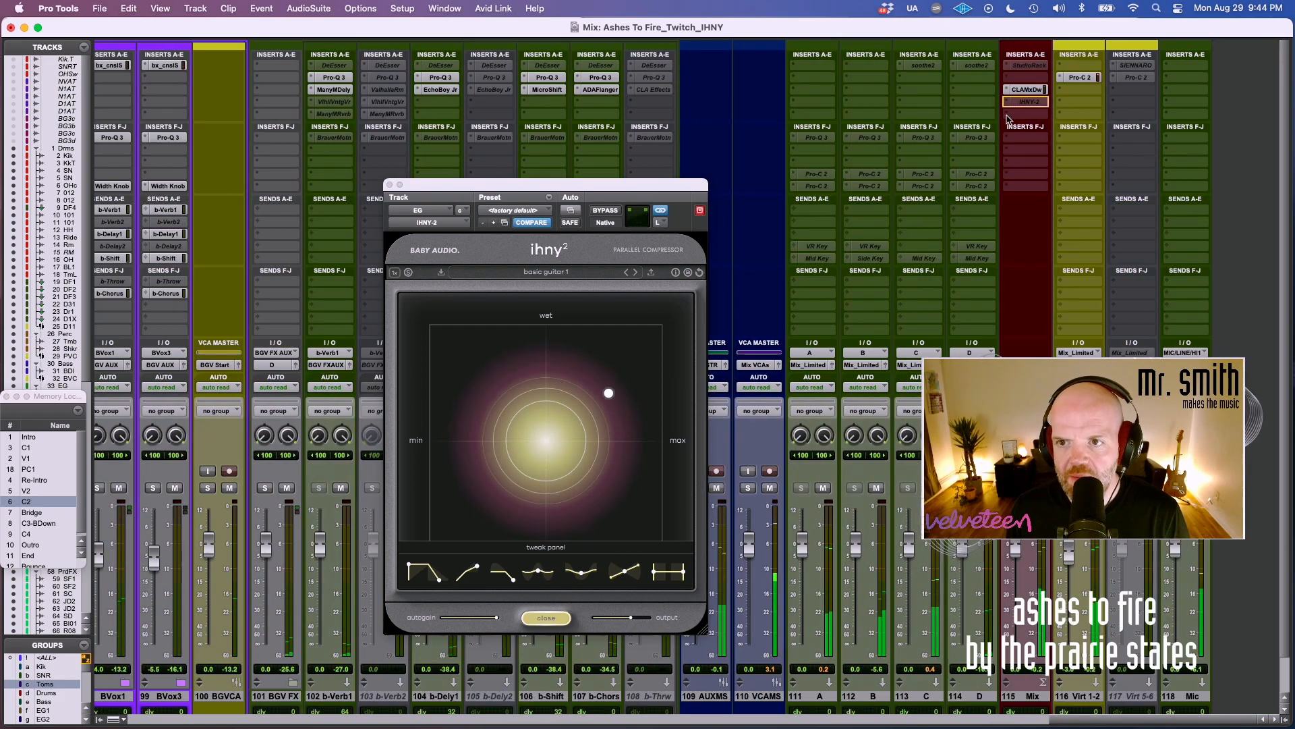
pyautogui.hscroll(-10, 954, 135)
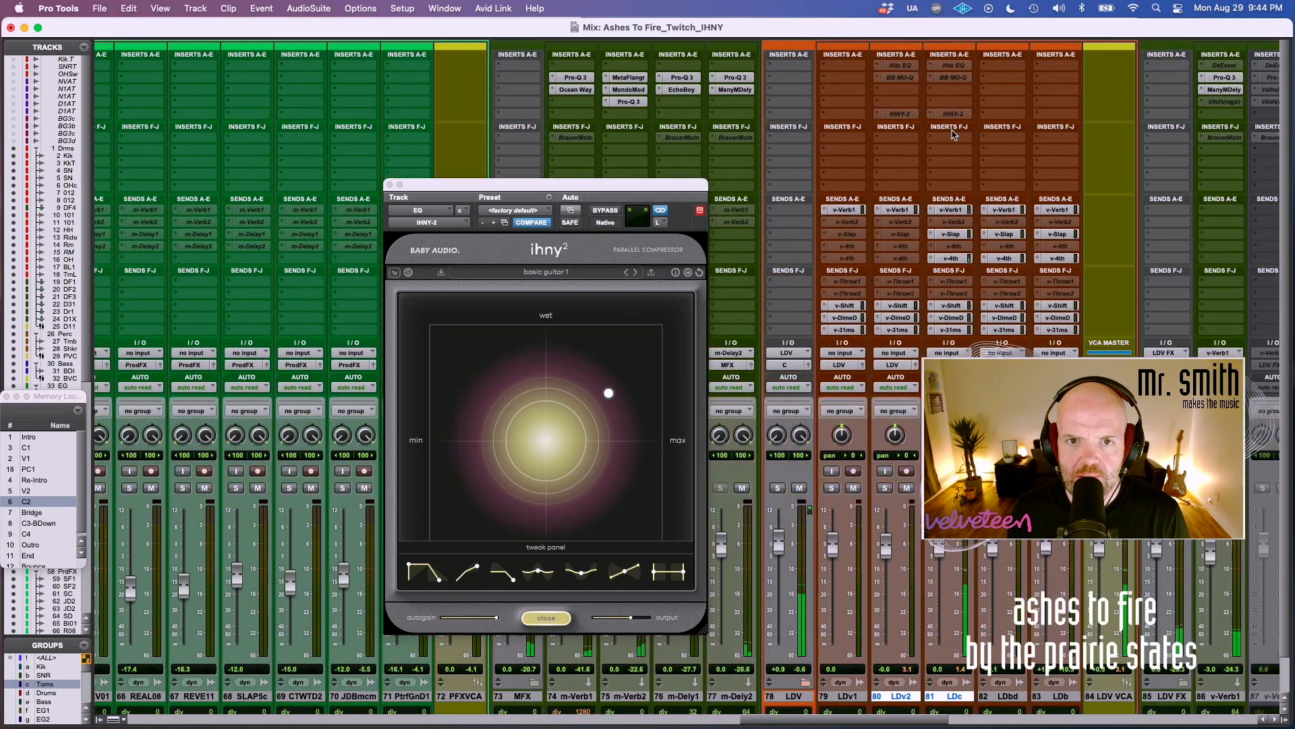
pyautogui.hscroll(-10, 772, 146)
pyautogui.hscroll(-8, 771, 147)
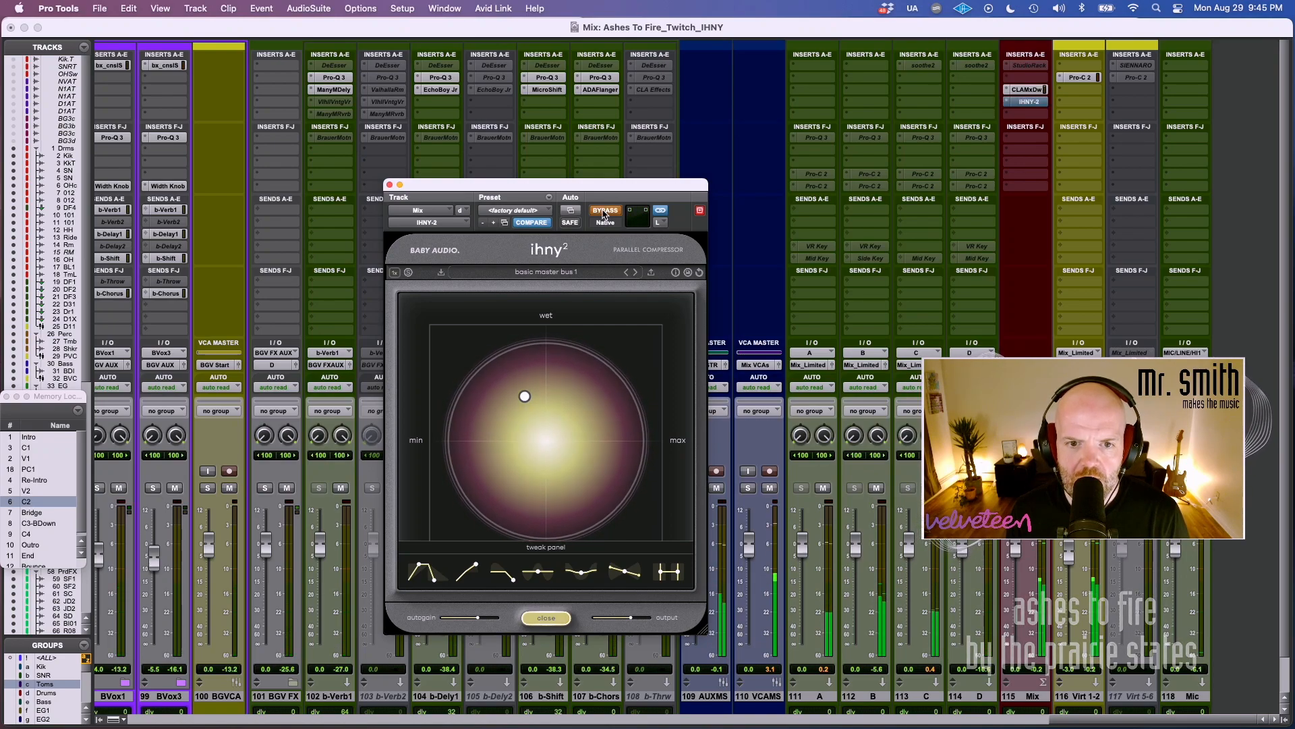
pyautogui.click(602, 211)
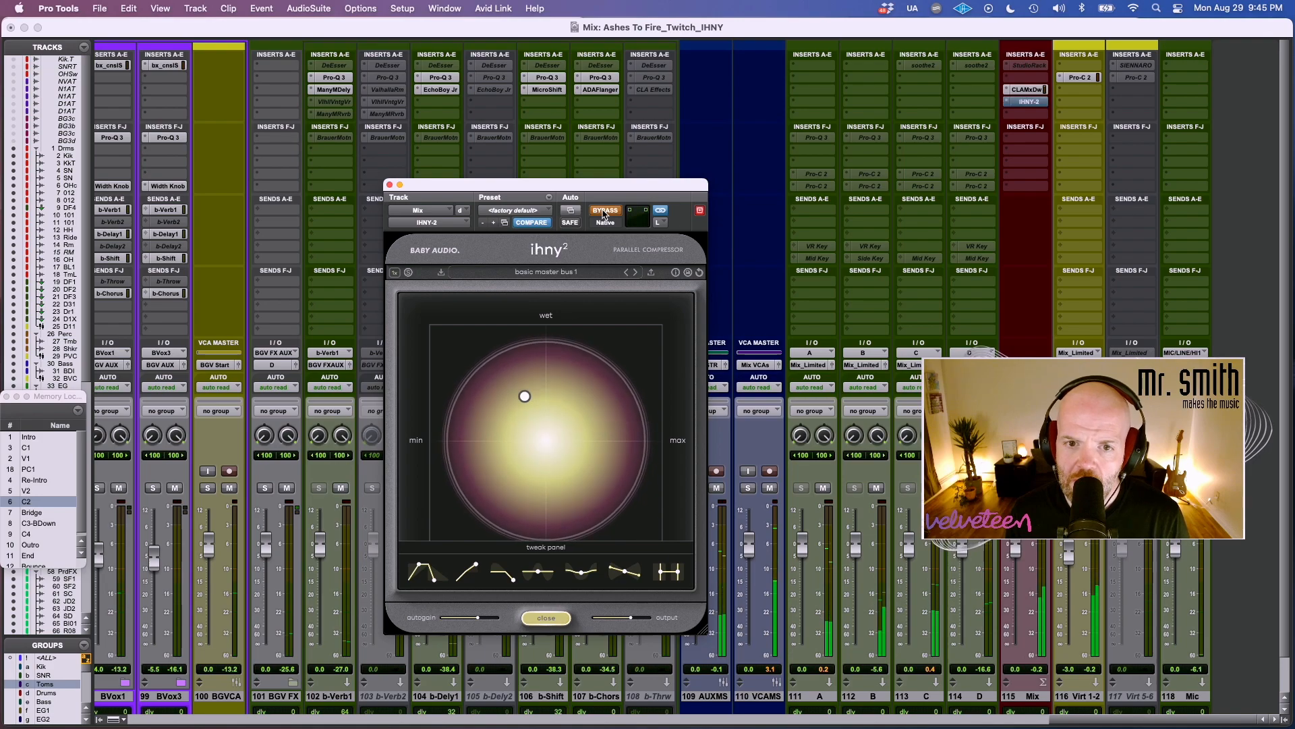
# Load the "basic master bus 3" preset on the Mix compressor and compare it with bypass.
pyautogui.click(565, 272)
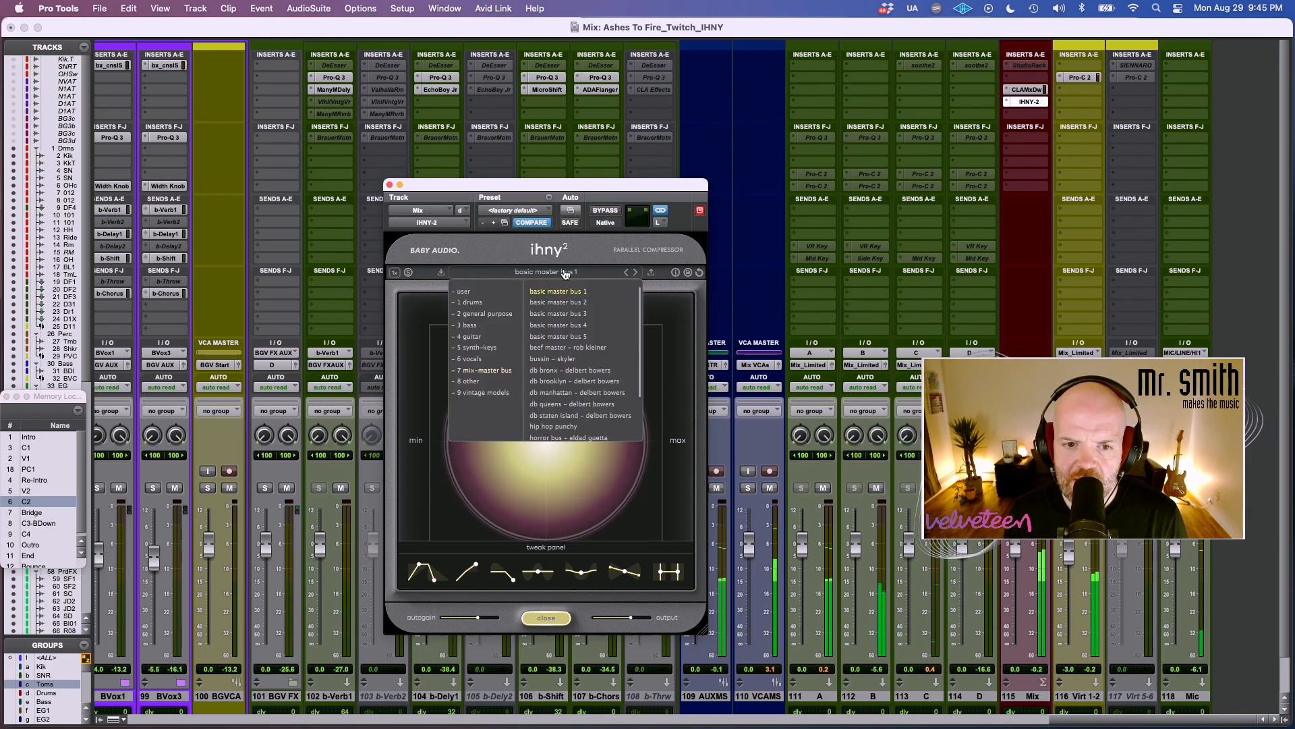
pyautogui.click(577, 316)
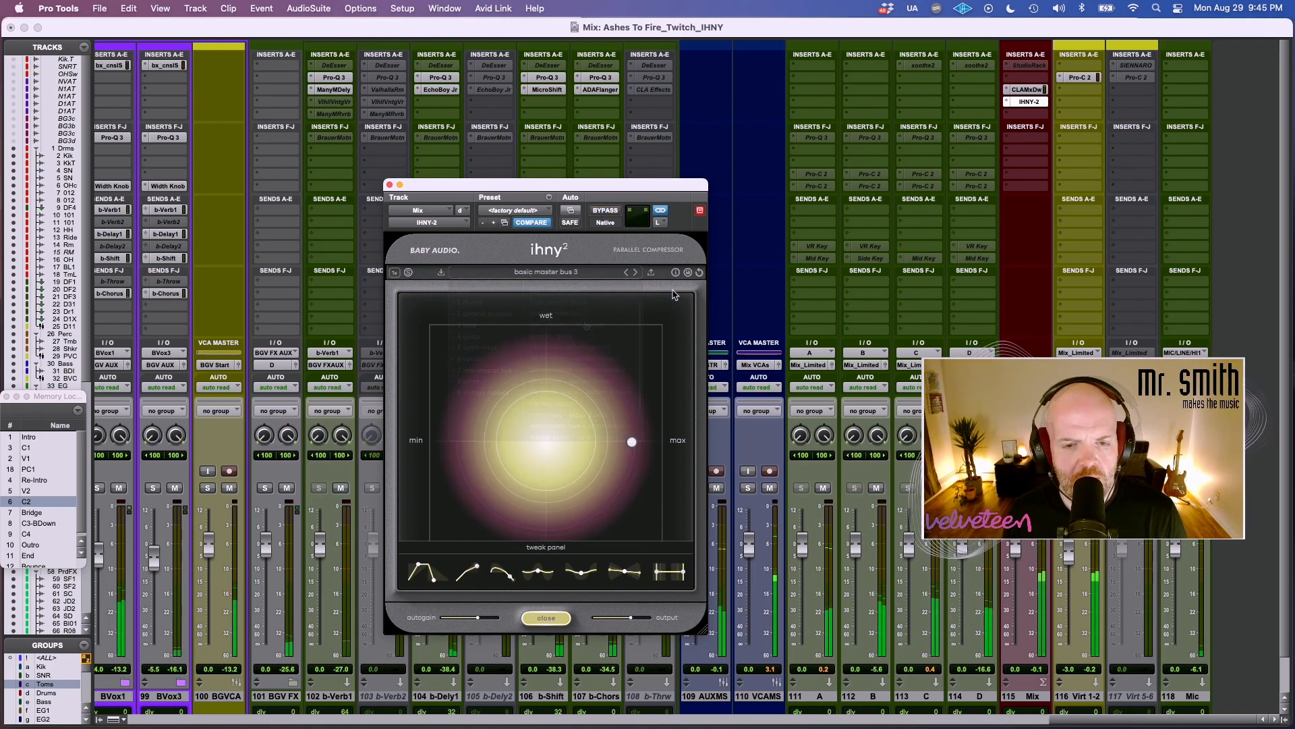
pyautogui.click(603, 212)
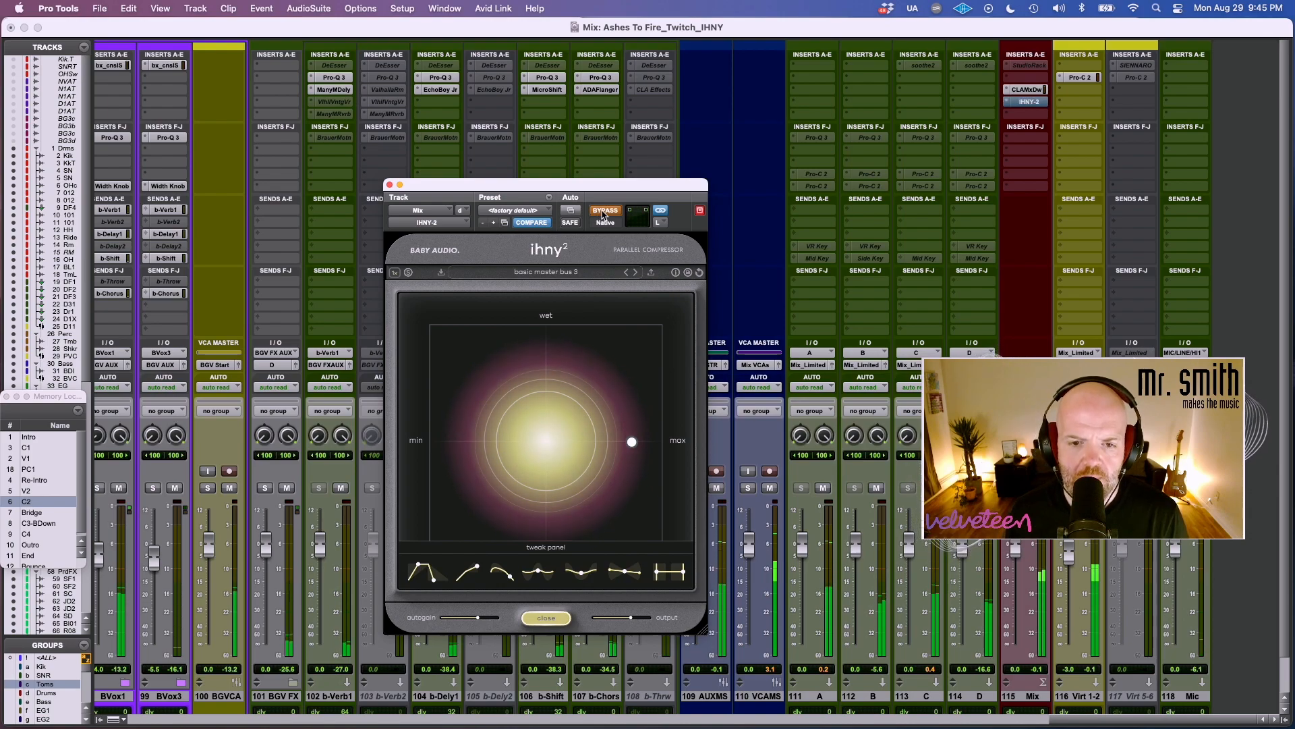
pyautogui.click(604, 212)
# Lower the Mix compressor's amount below the midpoint with a blend just on the wet side, and compare it with bypass.
pyautogui.moveTo(631, 442)
pyautogui.moveTo(631, 442); pyautogui.dragTo(525, 407)
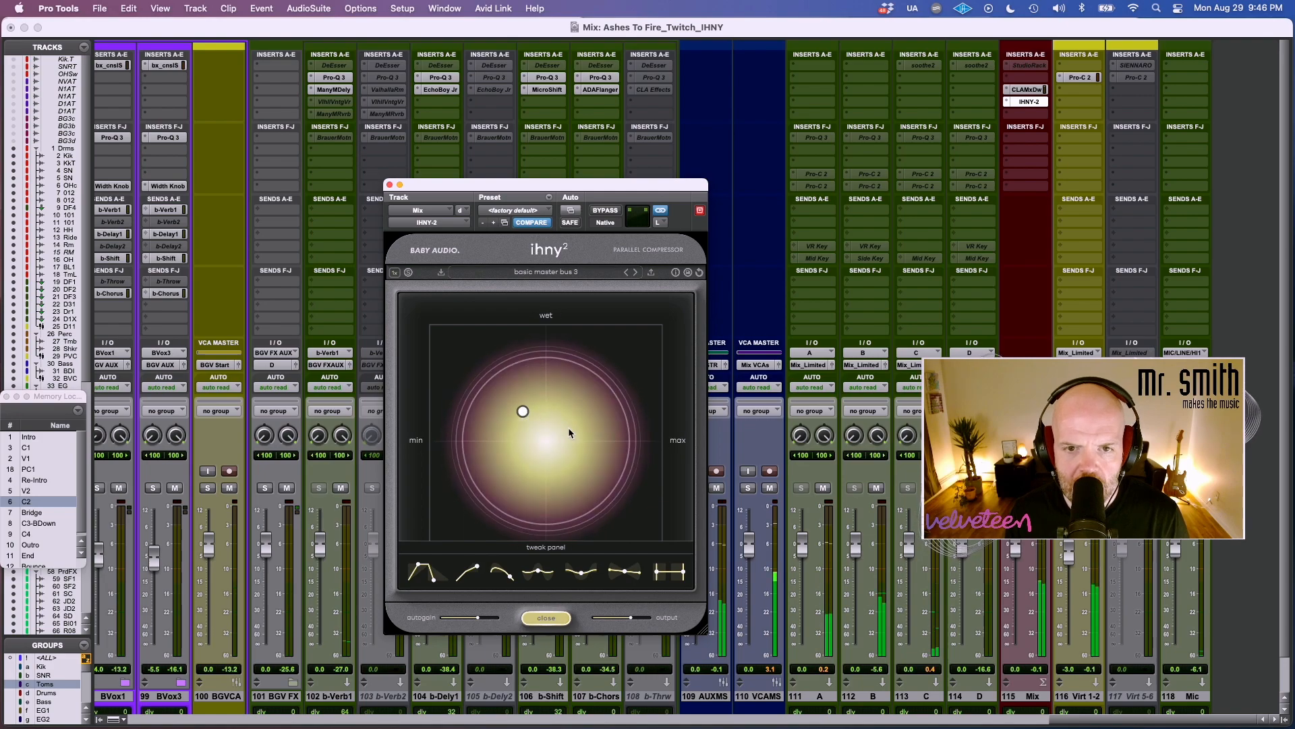
pyautogui.click(518, 427)
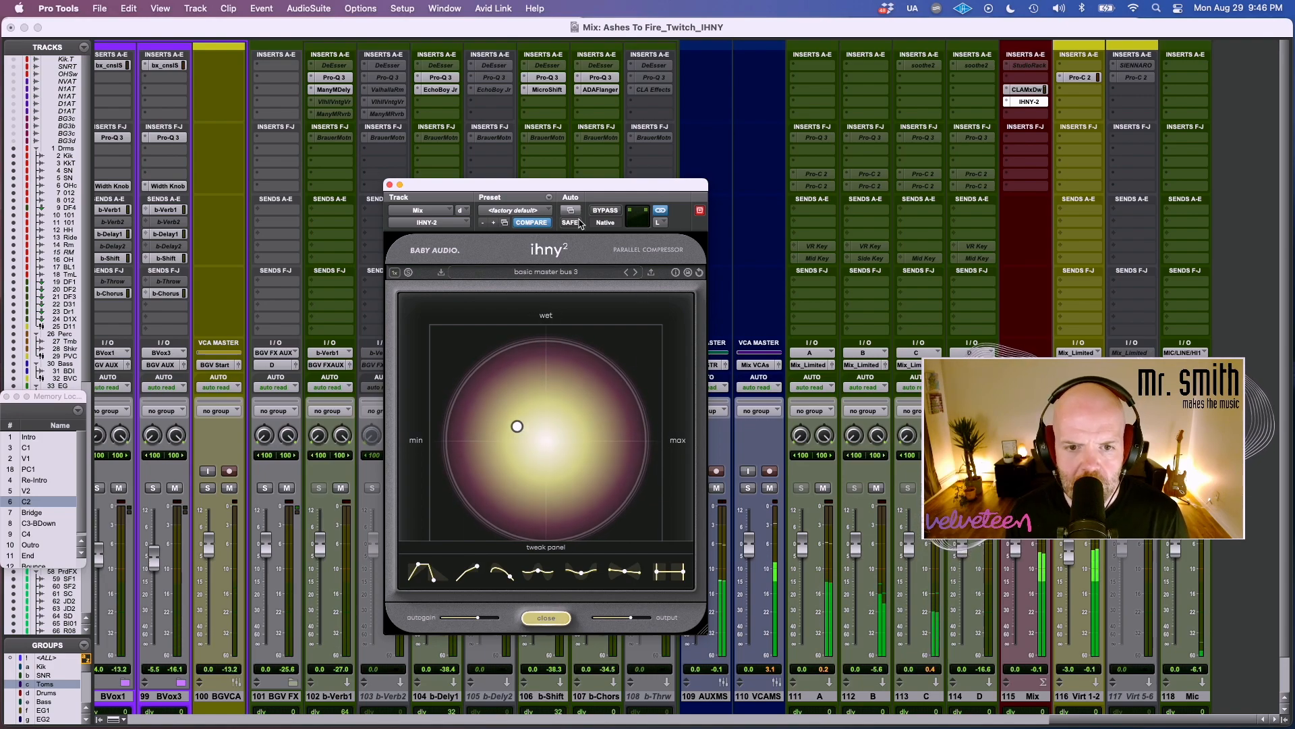
pyautogui.click(612, 211)
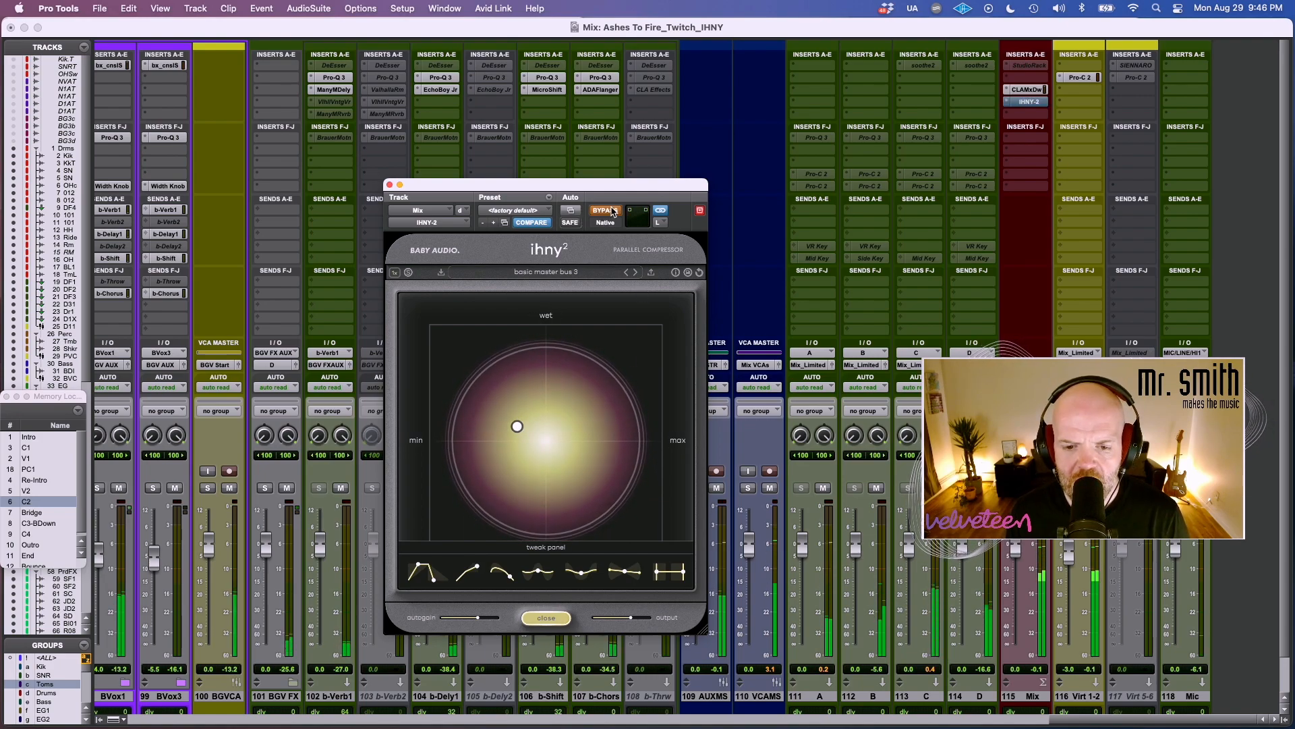
pyautogui.click(612, 212)
# Adjust the sixth curve in the Mix compressor's tweak panel and compare the full mix bypassed and active.
pyautogui.moveTo(626, 573); pyautogui.dragTo(643, 548)
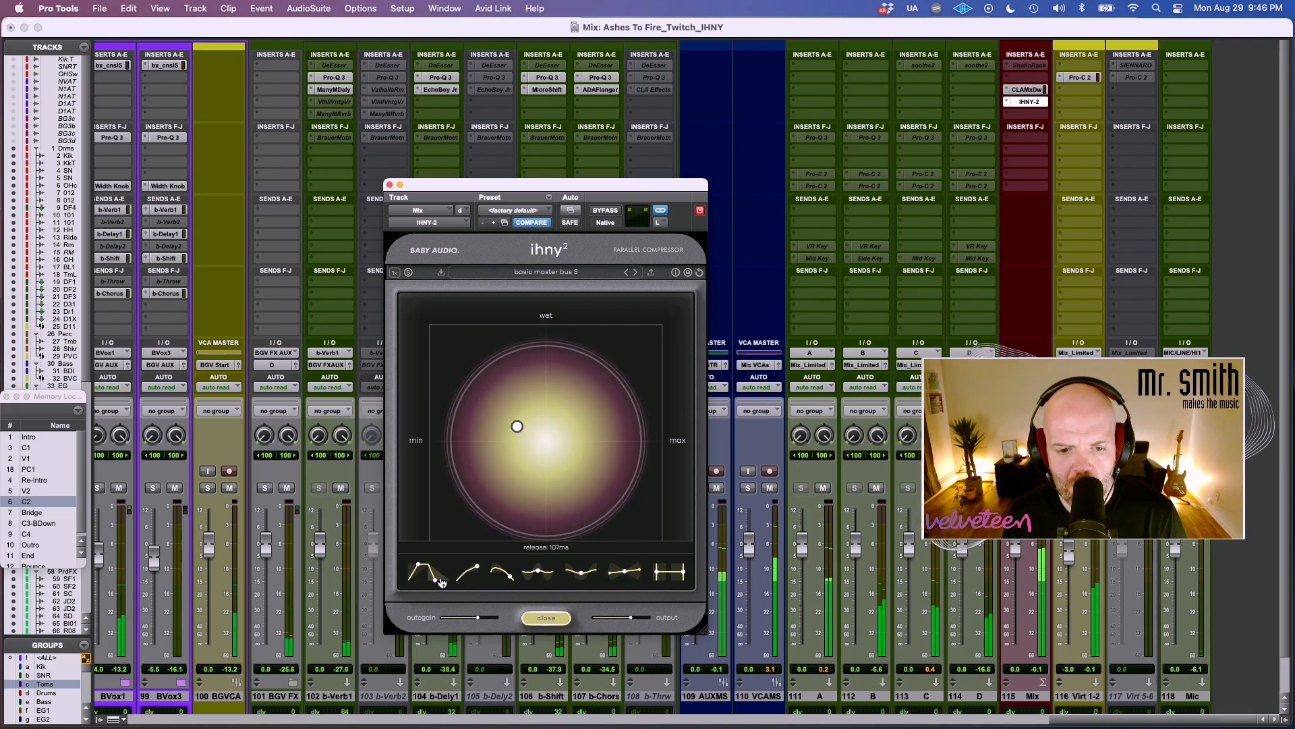
pyautogui.click(600, 210)
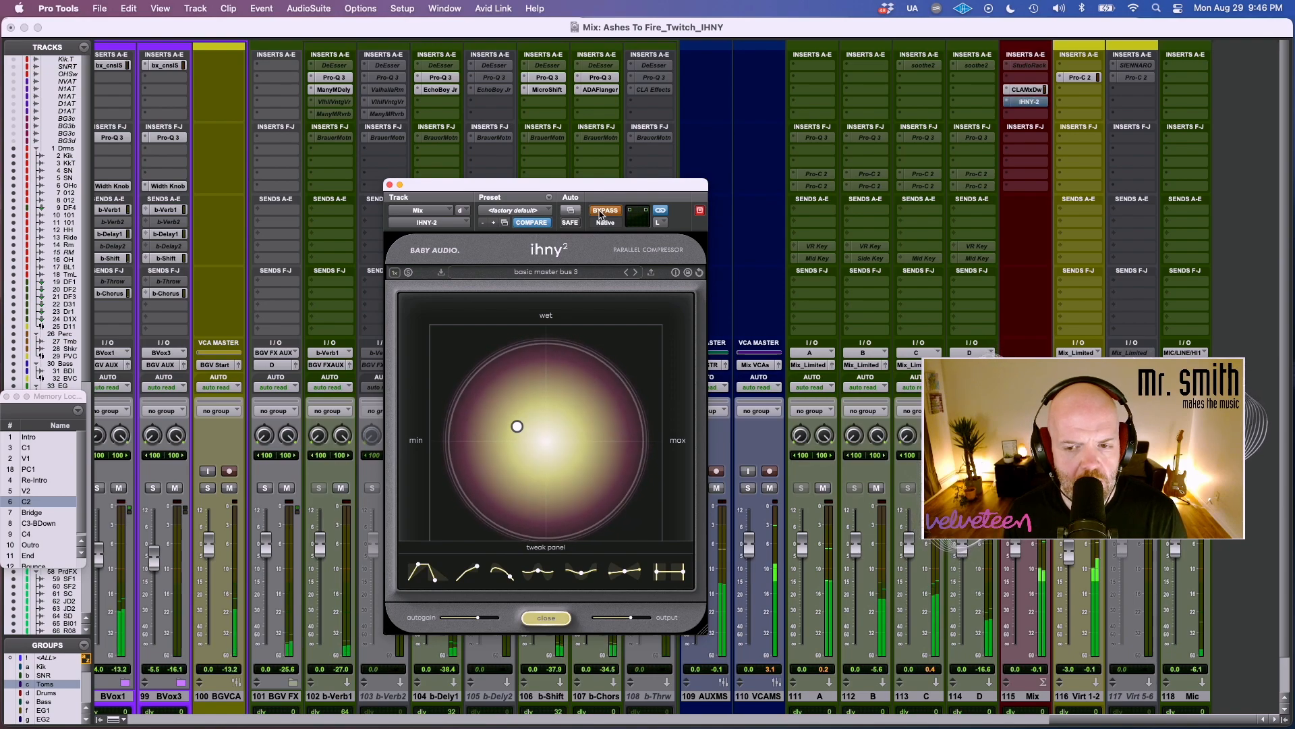
pyautogui.click(600, 211)
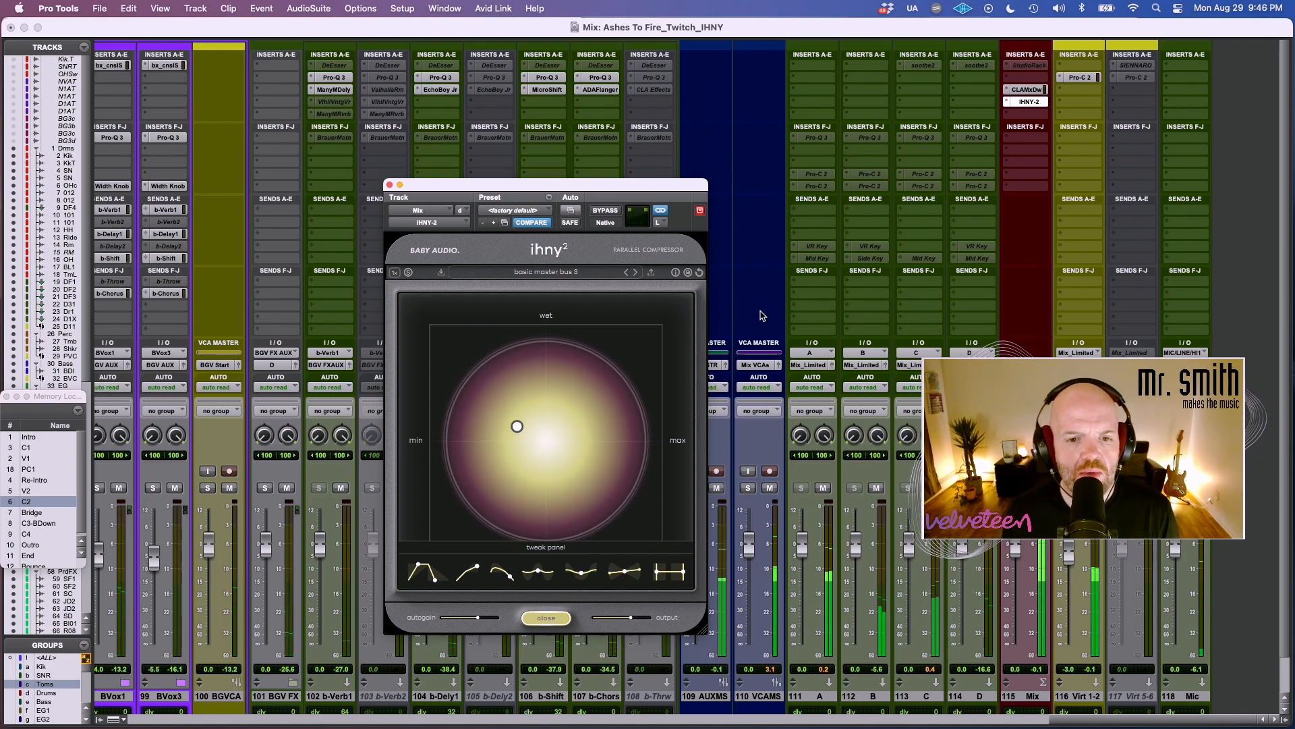
# Lower the Mix compressor's amount further with the blend just on the dry side, and compare the full mix with bypass.
pyautogui.moveTo(523, 425); pyautogui.dragTo(507, 461)
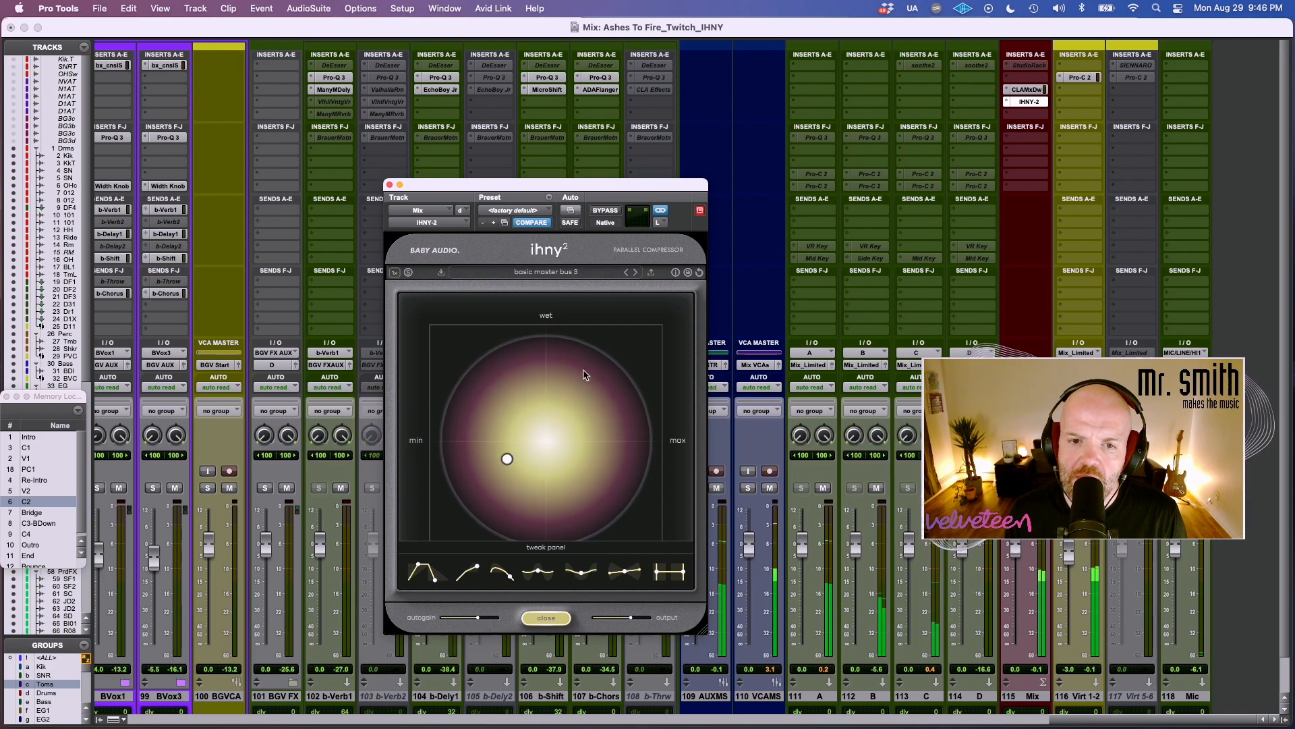
pyautogui.click(605, 210)
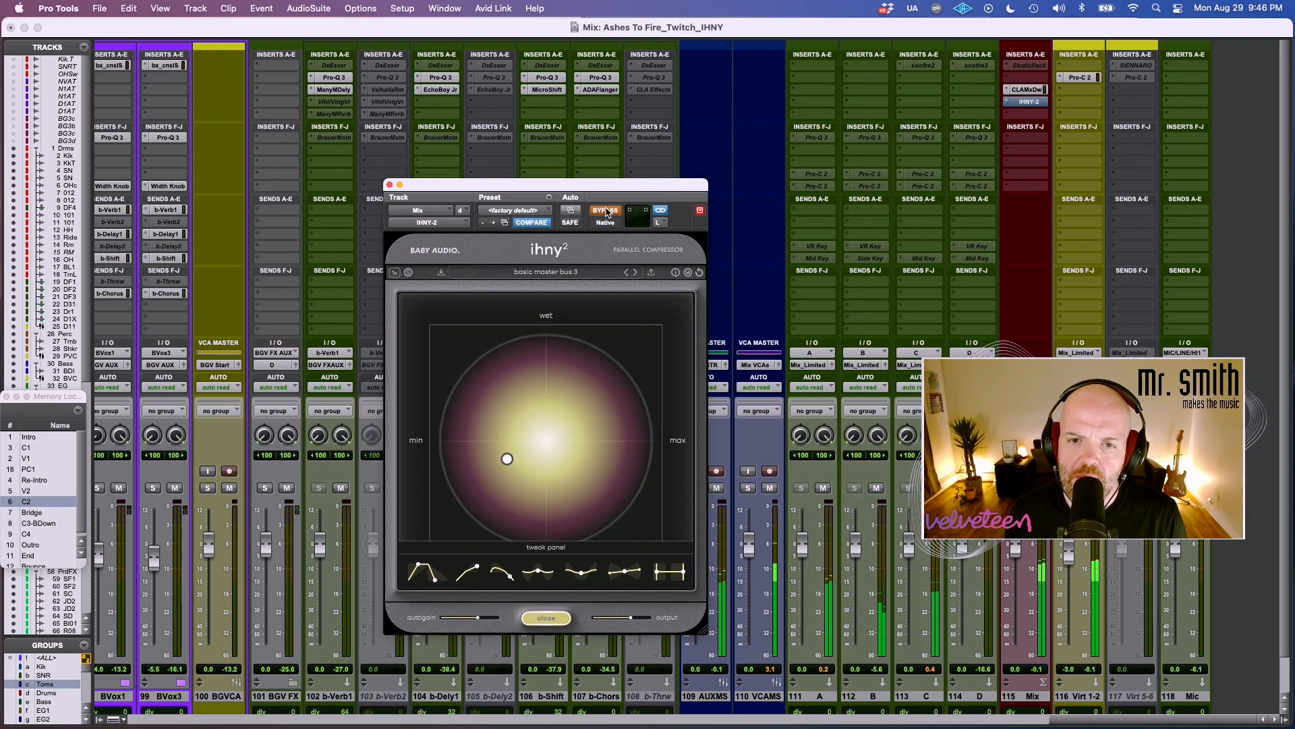
pyautogui.keyDown('super'); pyautogui.click(1028, 102); pyautogui.keyUp('super')
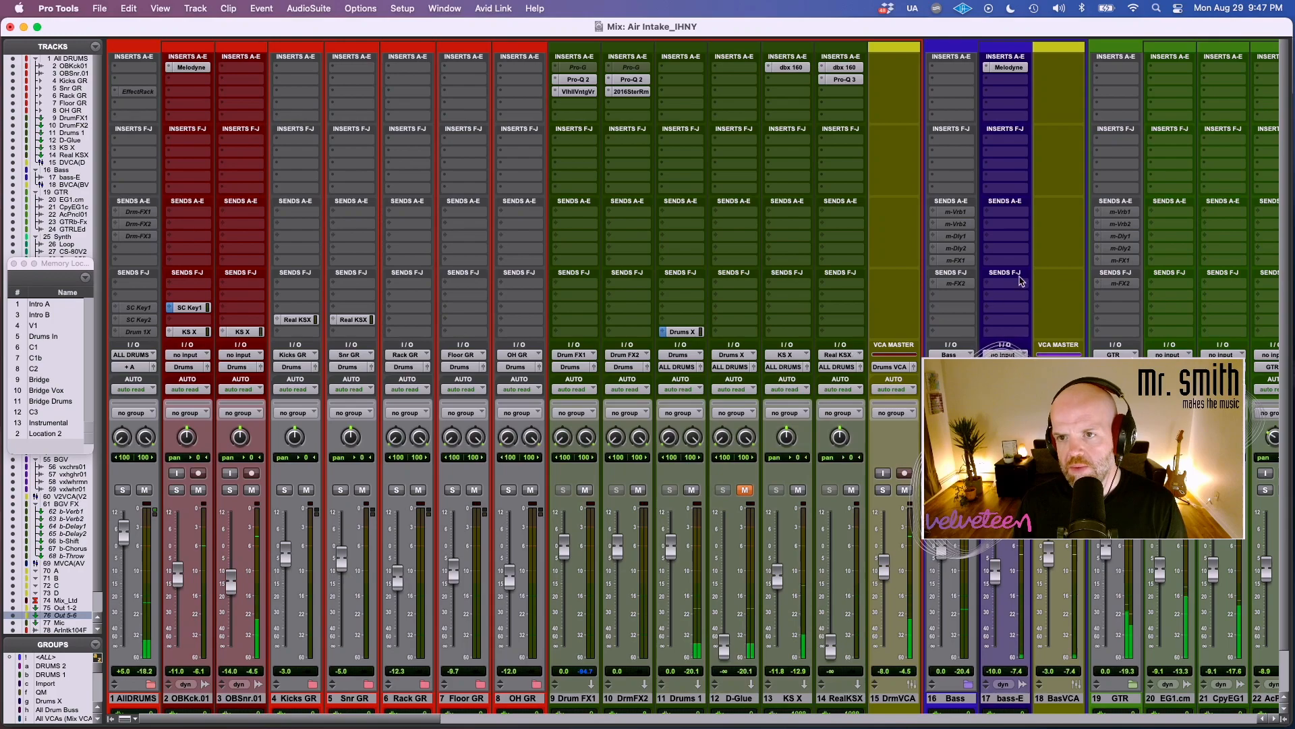
# Add the IHNY-2 to insert slot E of the bass-E track, continue the trial and move its window clear of the bass tracks.
pyautogui.click(1005, 118)
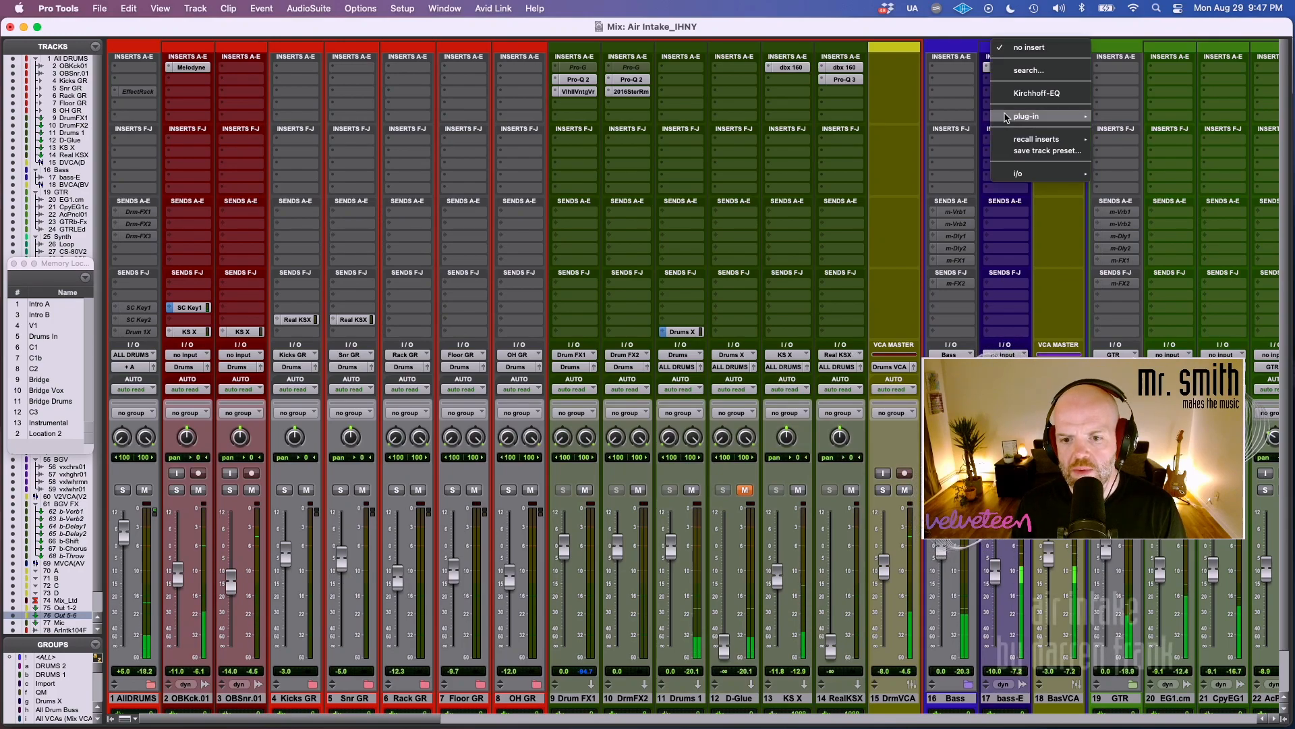
pyautogui.moveTo(1006, 118)
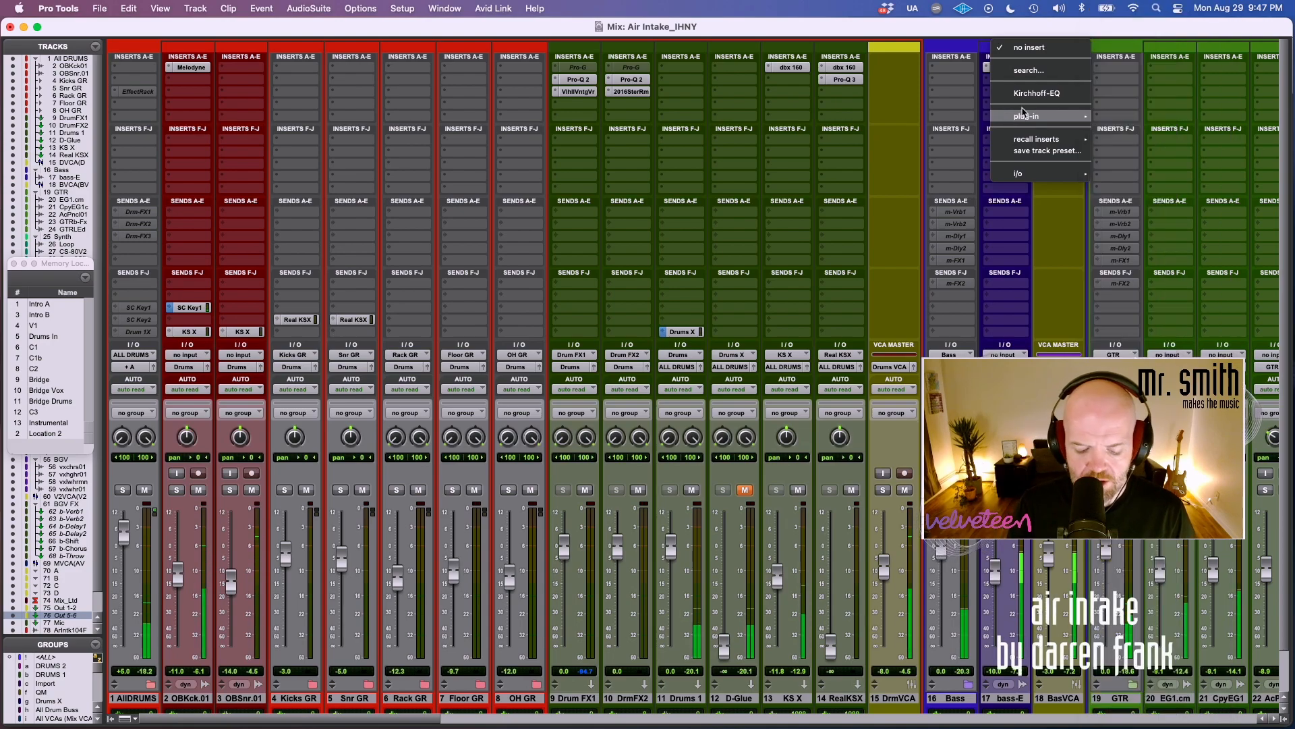
pyautogui.write('dist')
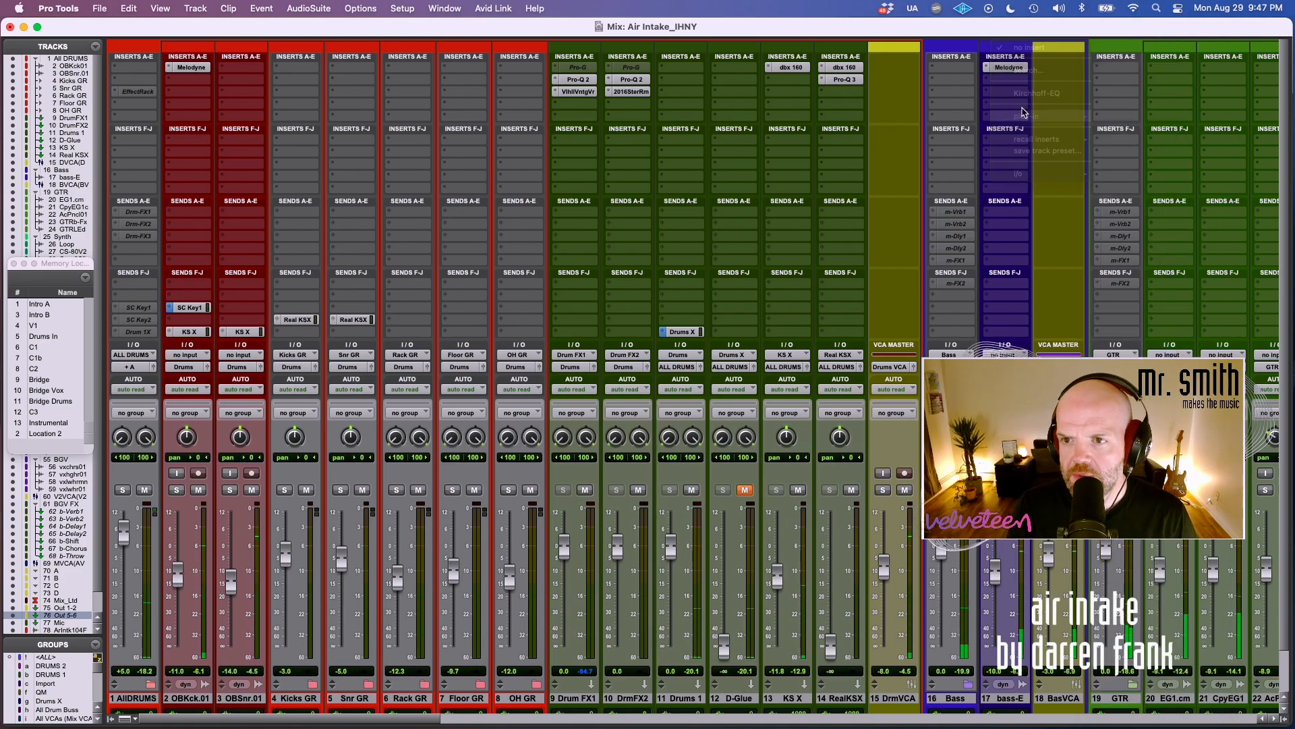
pyautogui.press('Return')
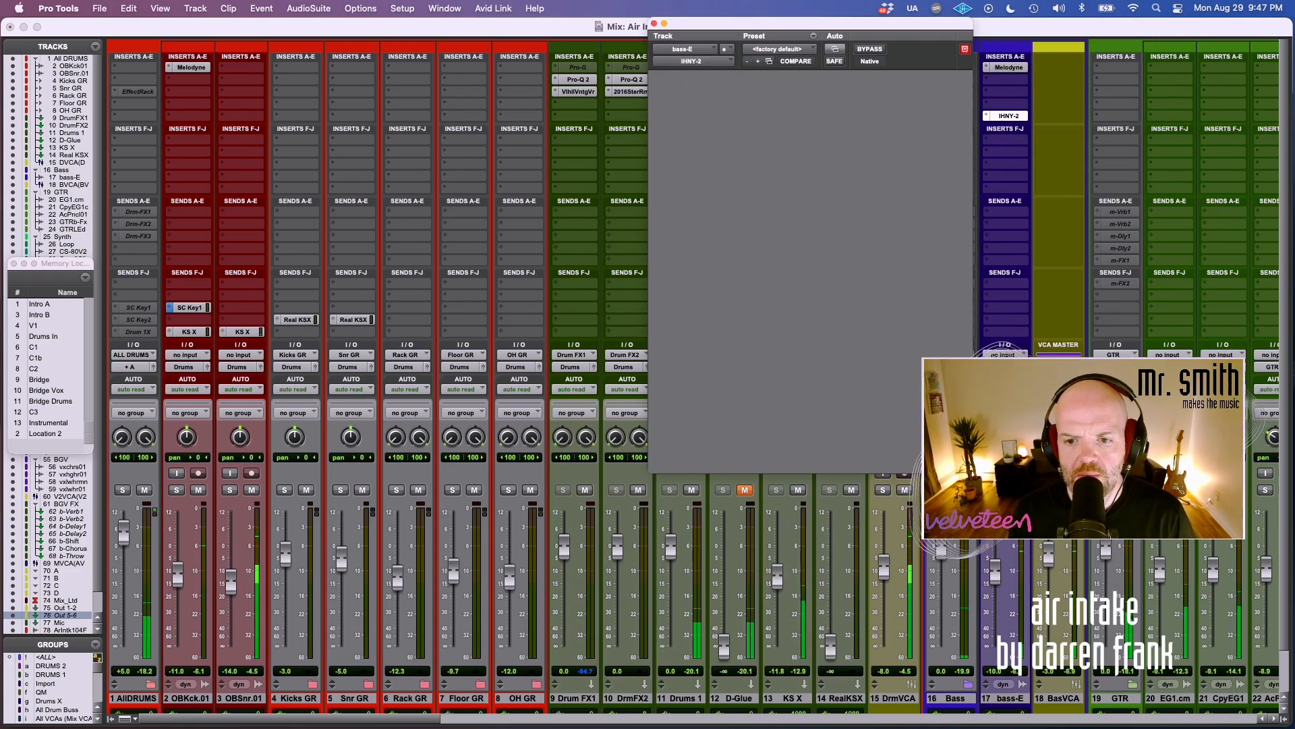
pyautogui.click(911, 378)
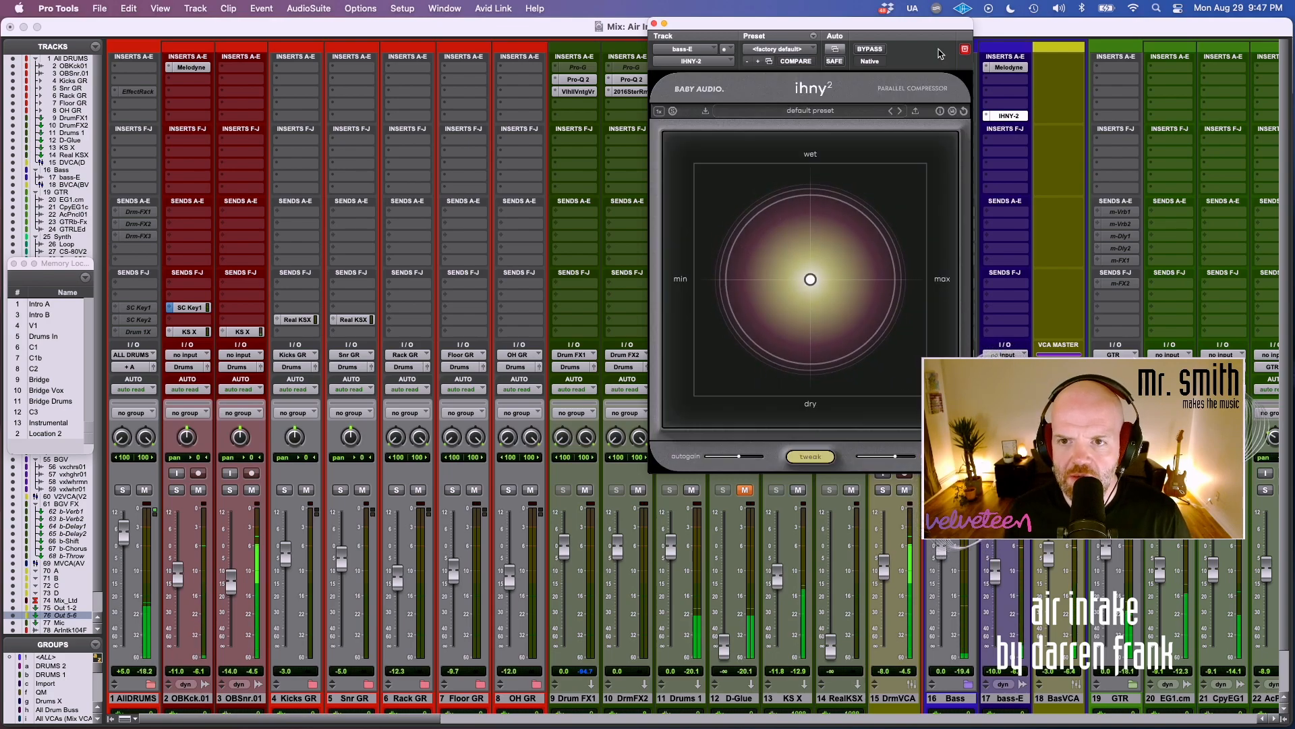
pyautogui.moveTo(919, 25); pyautogui.dragTo(650, 125)
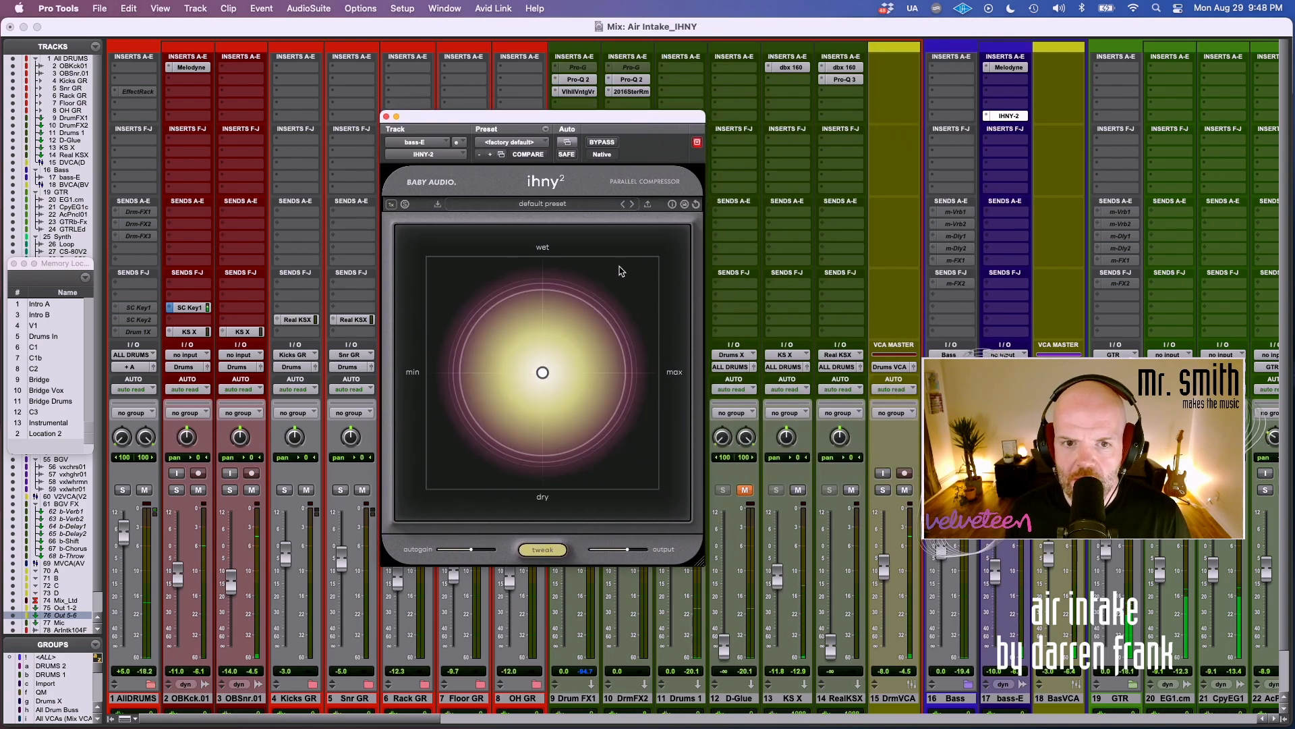
# Load the "bass guitar control" preset from the bass category on the bass-E compressor and compare it with bypass.
pyautogui.click(526, 203)
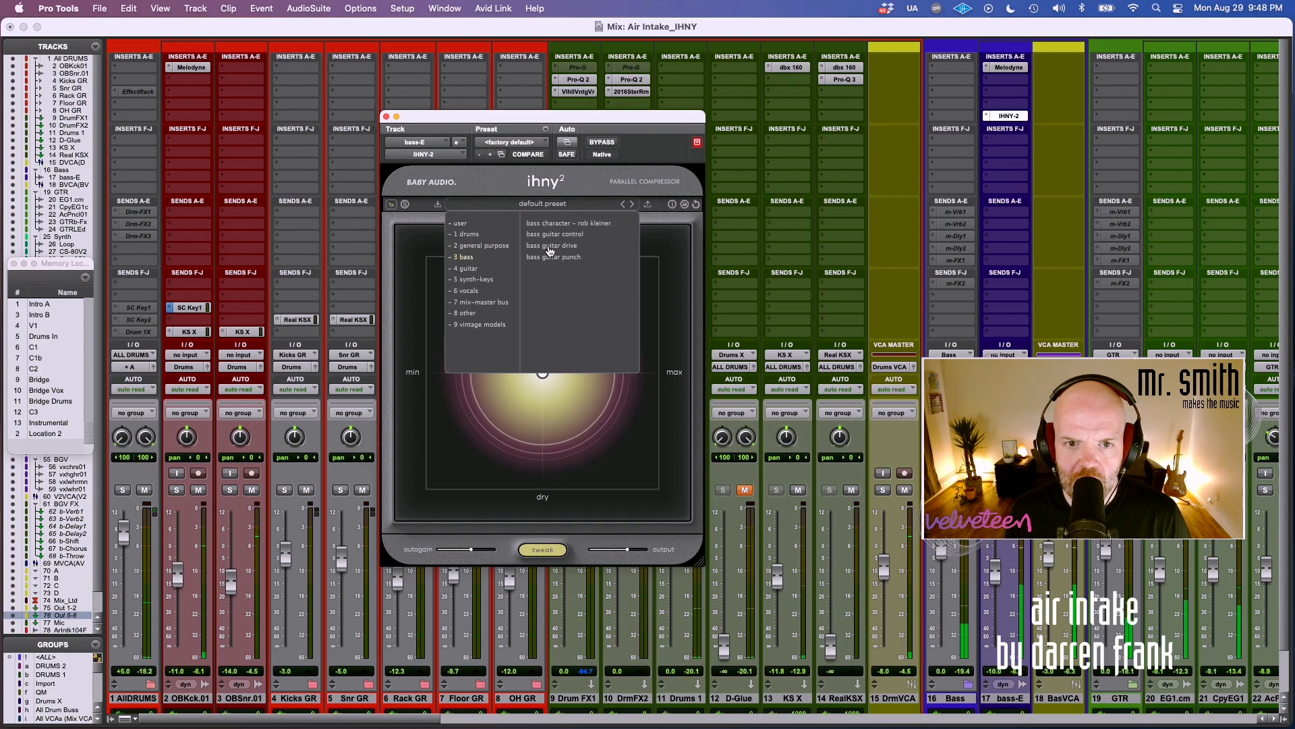
pyautogui.click(570, 235)
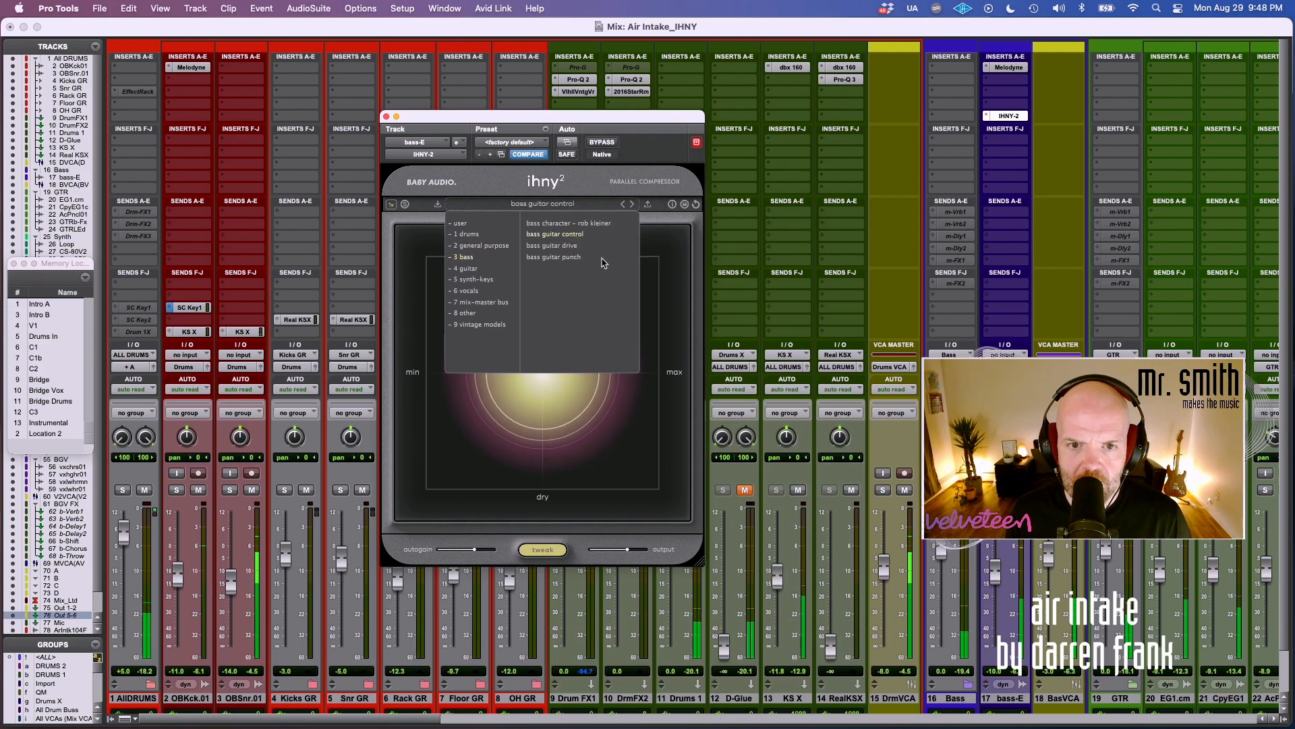
pyautogui.click(670, 296)
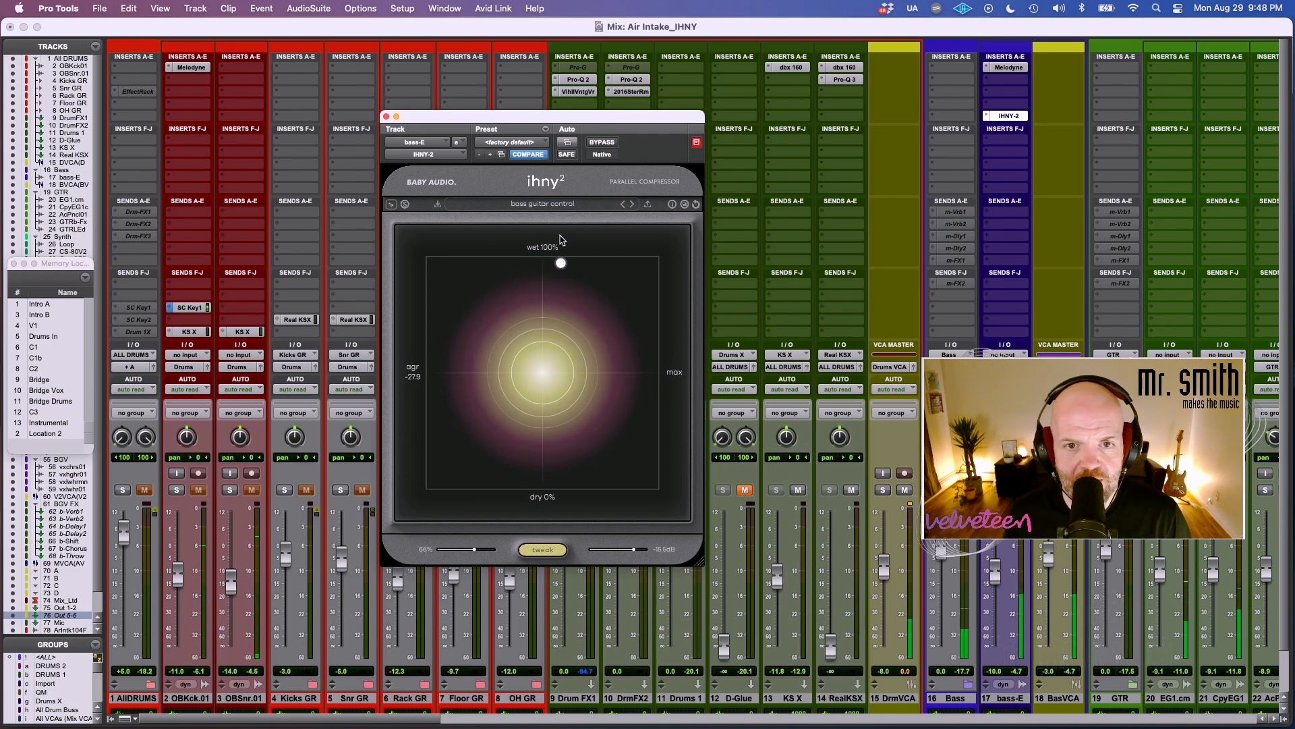
pyautogui.click(603, 143)
# Tilt the sixth curve in the bass compressor's tweak panel, reduce the blend to slightly above the midpoint, and compare with bypass.
pyautogui.click(541, 550)
pyautogui.click(541, 551)
pyautogui.click(541, 550)
pyautogui.click(541, 550)
pyautogui.click(541, 551)
pyautogui.click(541, 551)
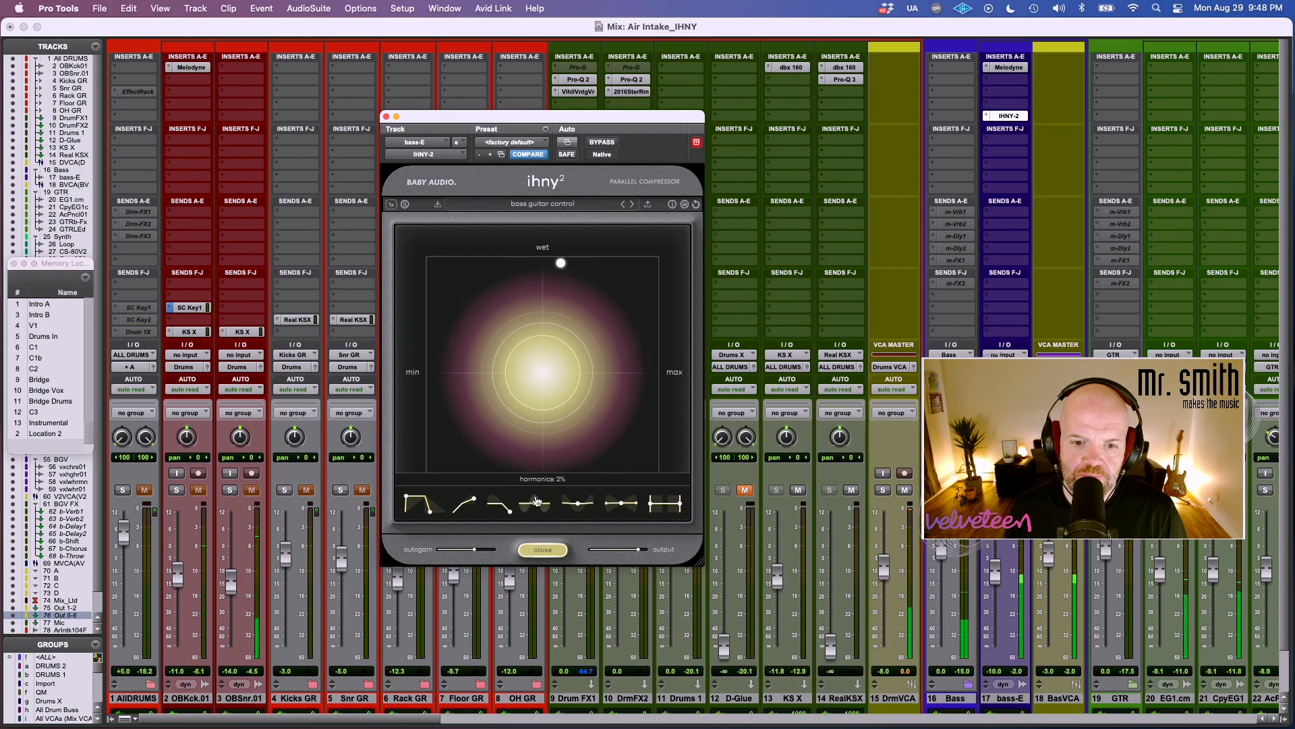
pyautogui.click(553, 551)
pyautogui.click(554, 552)
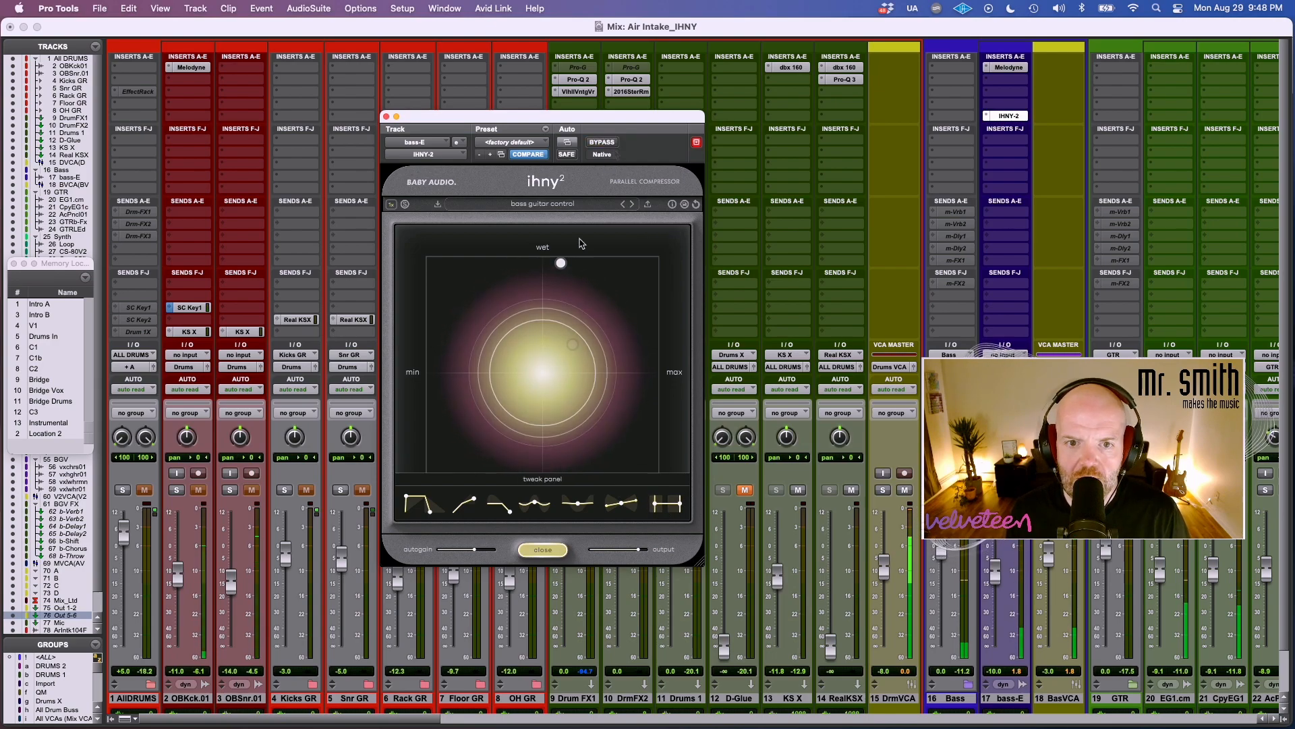
pyautogui.click(602, 142)
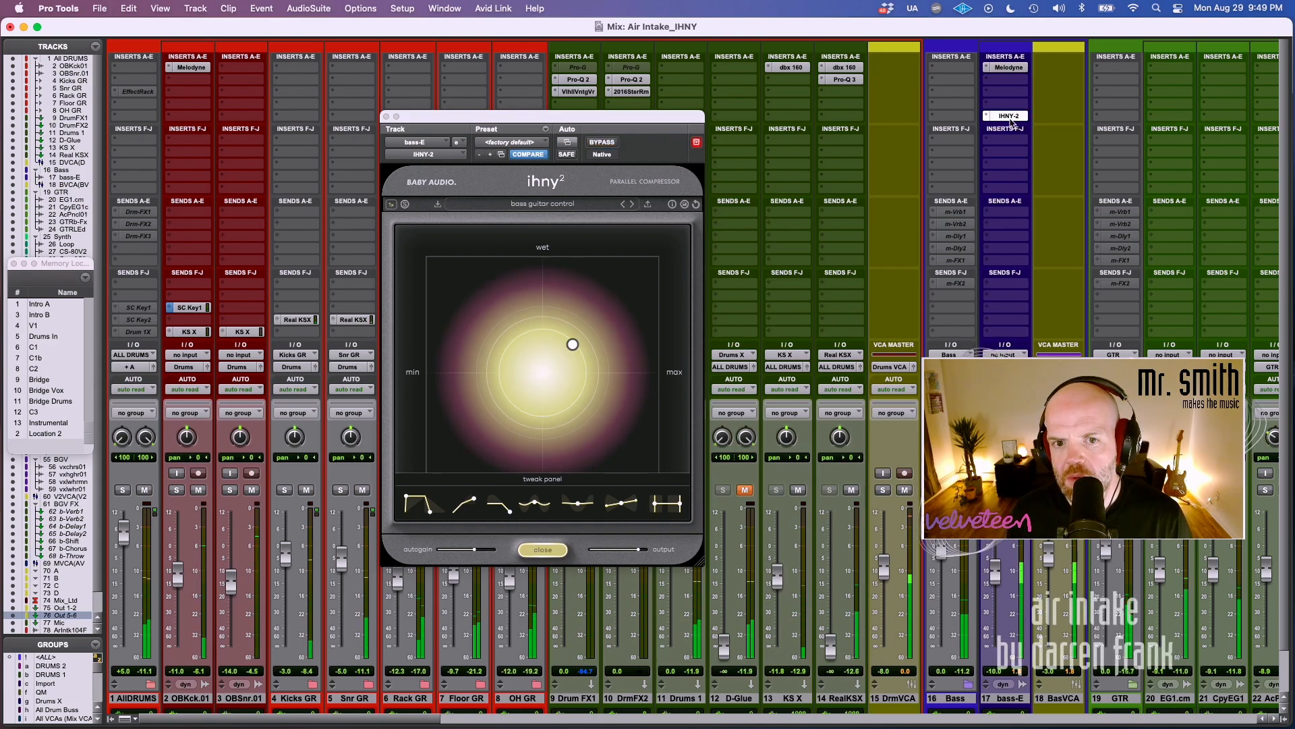
# Lower the bass compressor's amount below the midpoint with a near-even blend, trim its output, and compare with bypass before closing it.
pyautogui.moveTo(546, 349); pyautogui.dragTo(505, 377)
pyautogui.moveTo(638, 549); pyautogui.dragTo(632, 550)
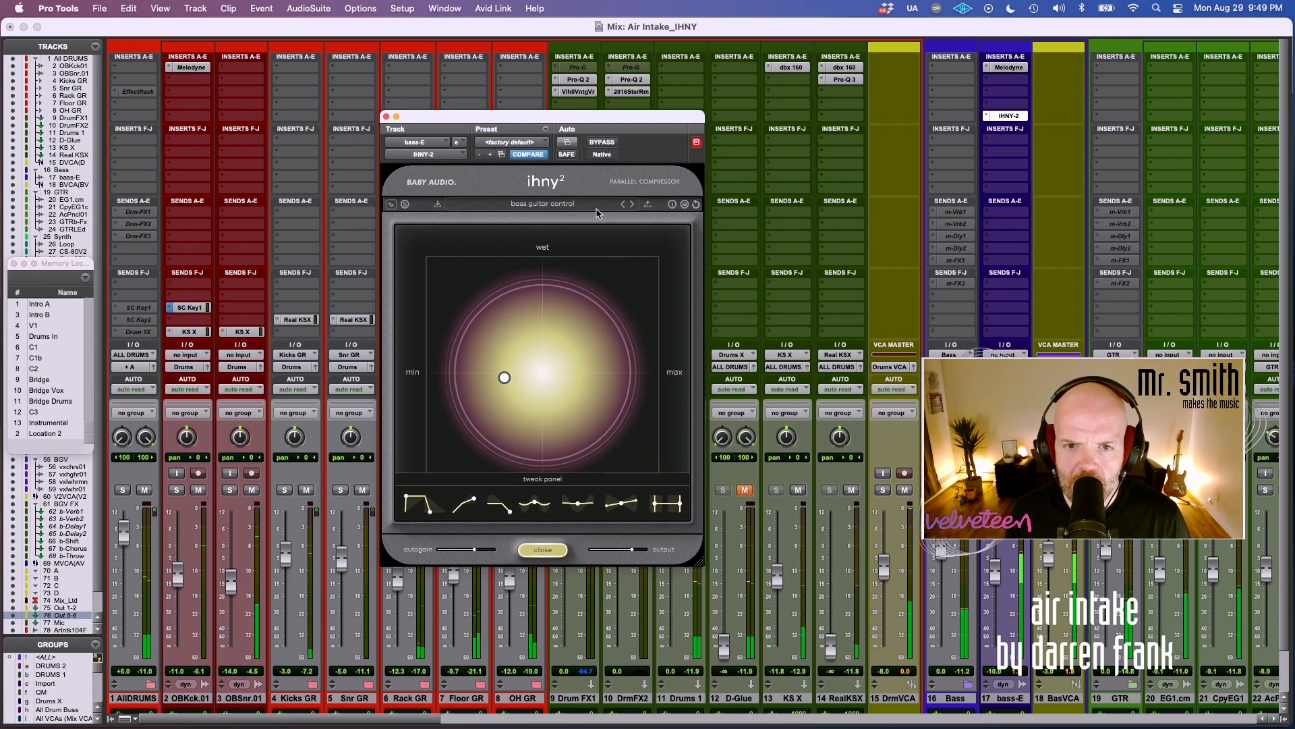
pyautogui.click(601, 143)
pyautogui.click(602, 143)
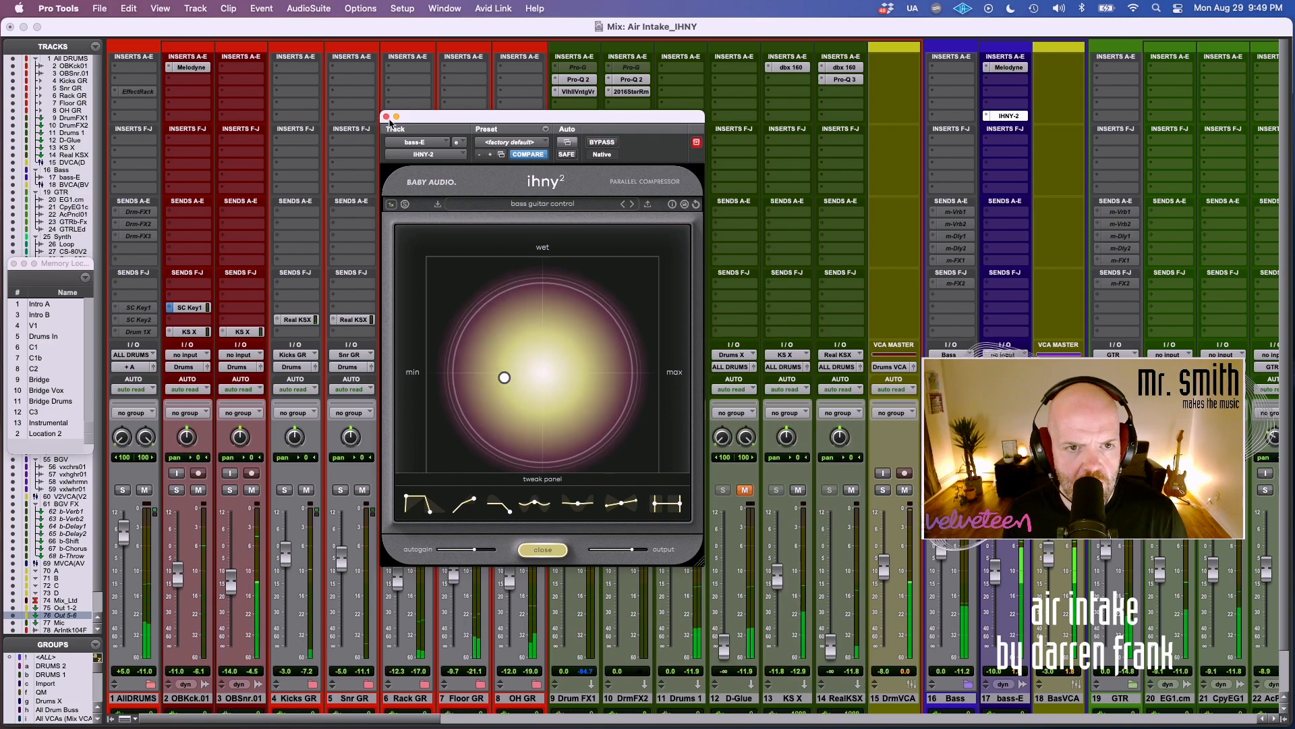
pyautogui.click(386, 117)
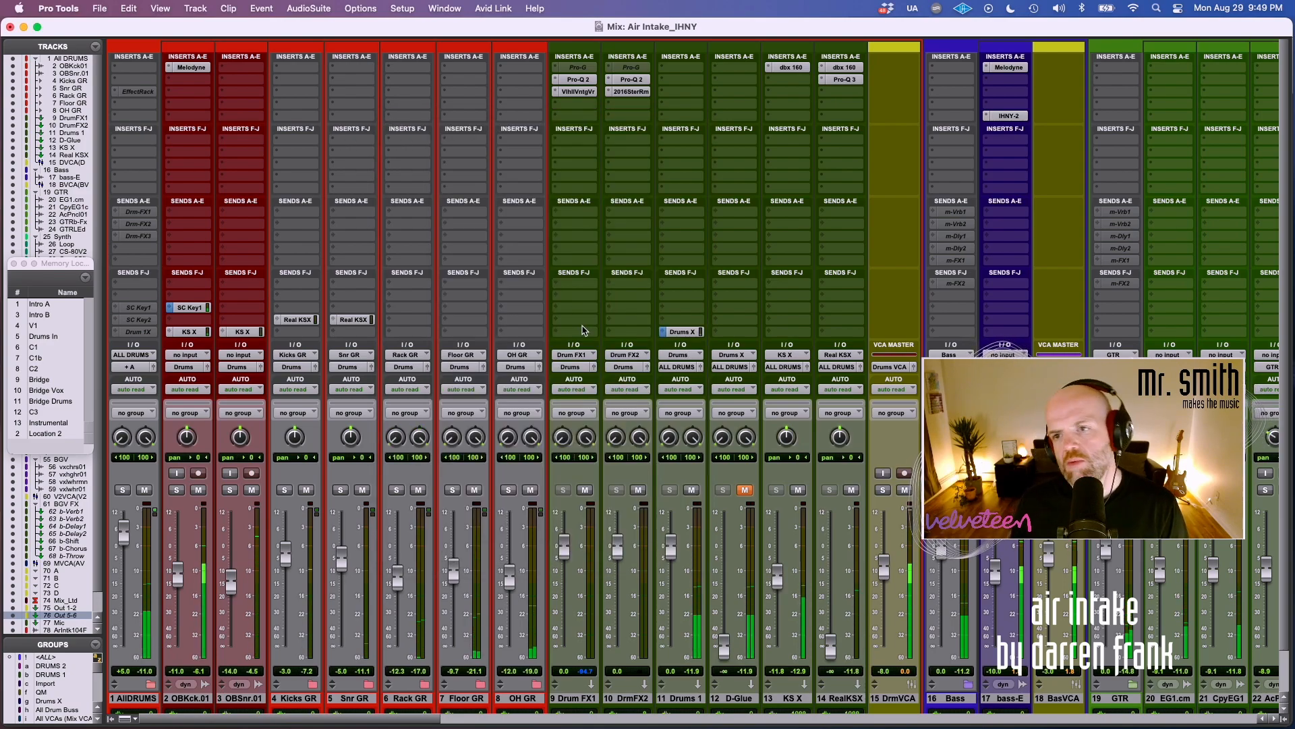
# Reopen the bass-E IHNY-2 in trial mode, recall the Drums In memory location and solo the ALL DRUMS track.
pyautogui.click(1008, 116)
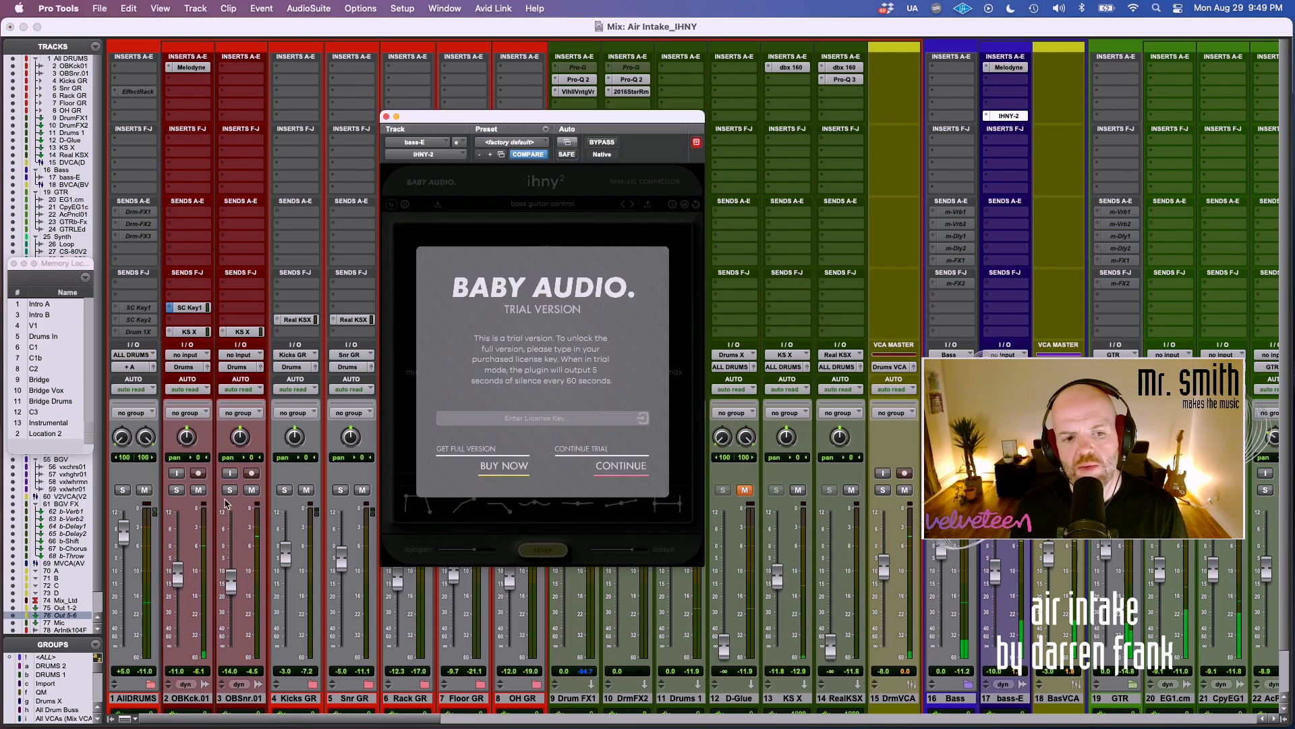
pyautogui.click(597, 471)
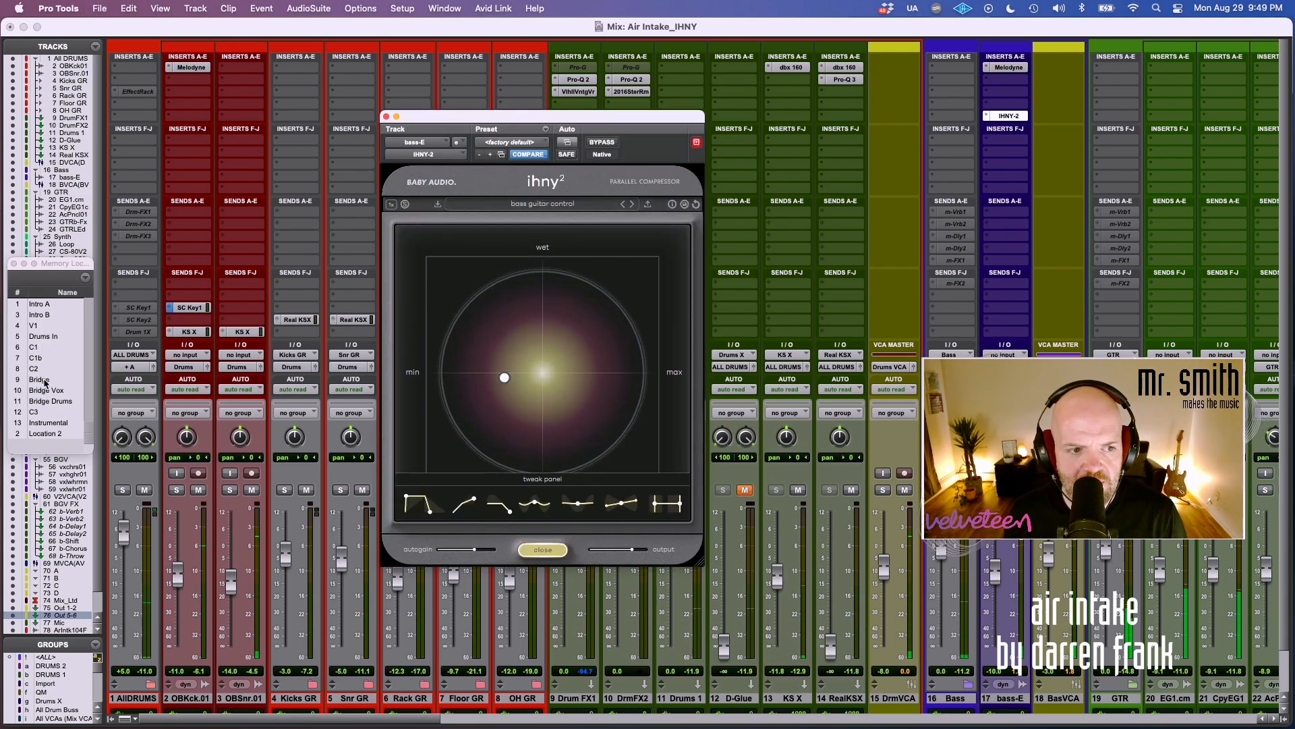
pyautogui.click(42, 337)
pyautogui.click(122, 490)
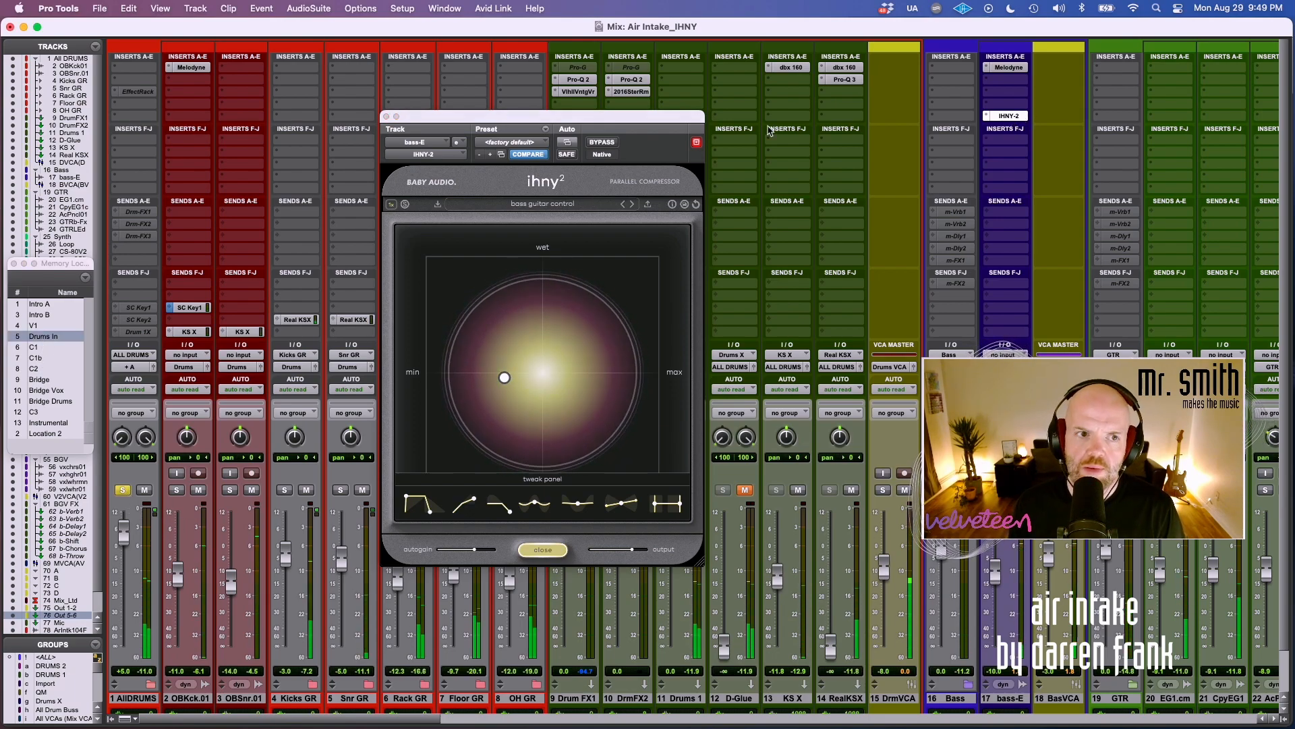
# Place a copy of the IHNY-2 on insert slot E of ALL DRUMS and raise its amount above the midpoint with a slightly wet blend.
pyautogui.moveTo(175, 125); pyautogui.dragTo(137, 116)
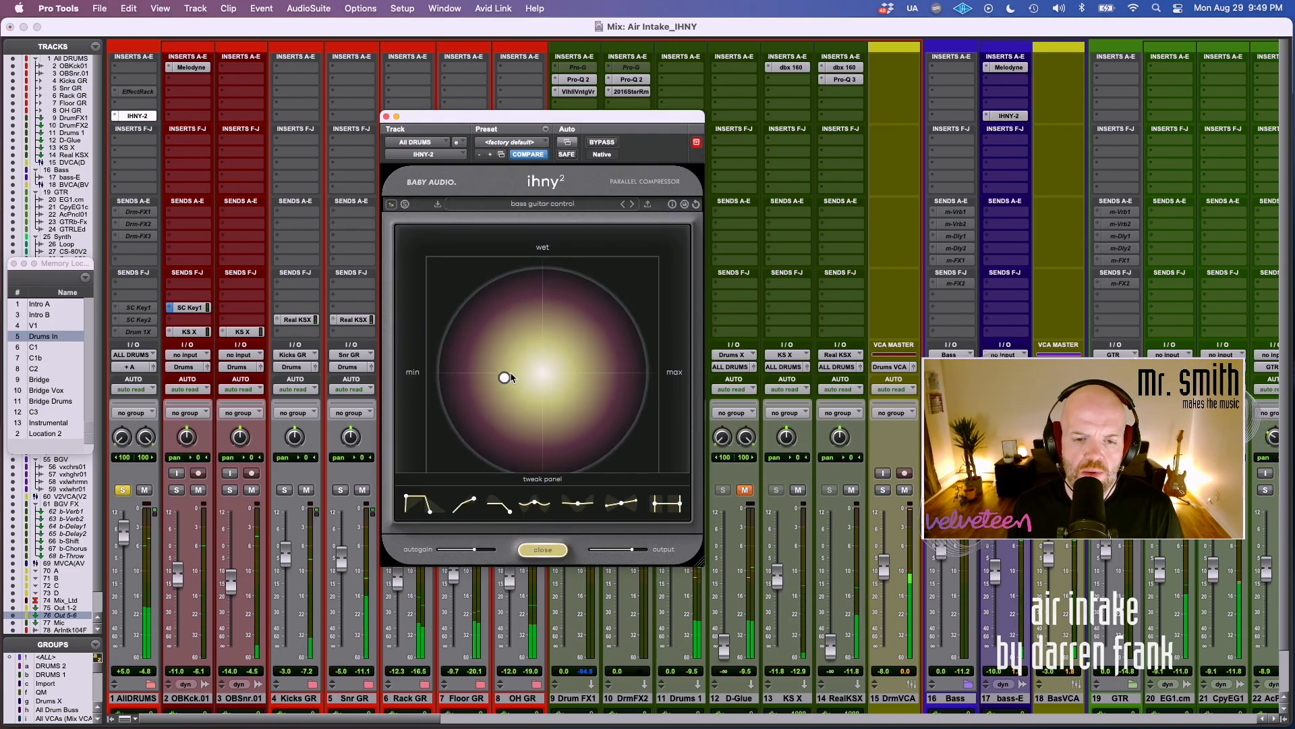
pyautogui.moveTo(504, 377); pyautogui.dragTo(574, 360)
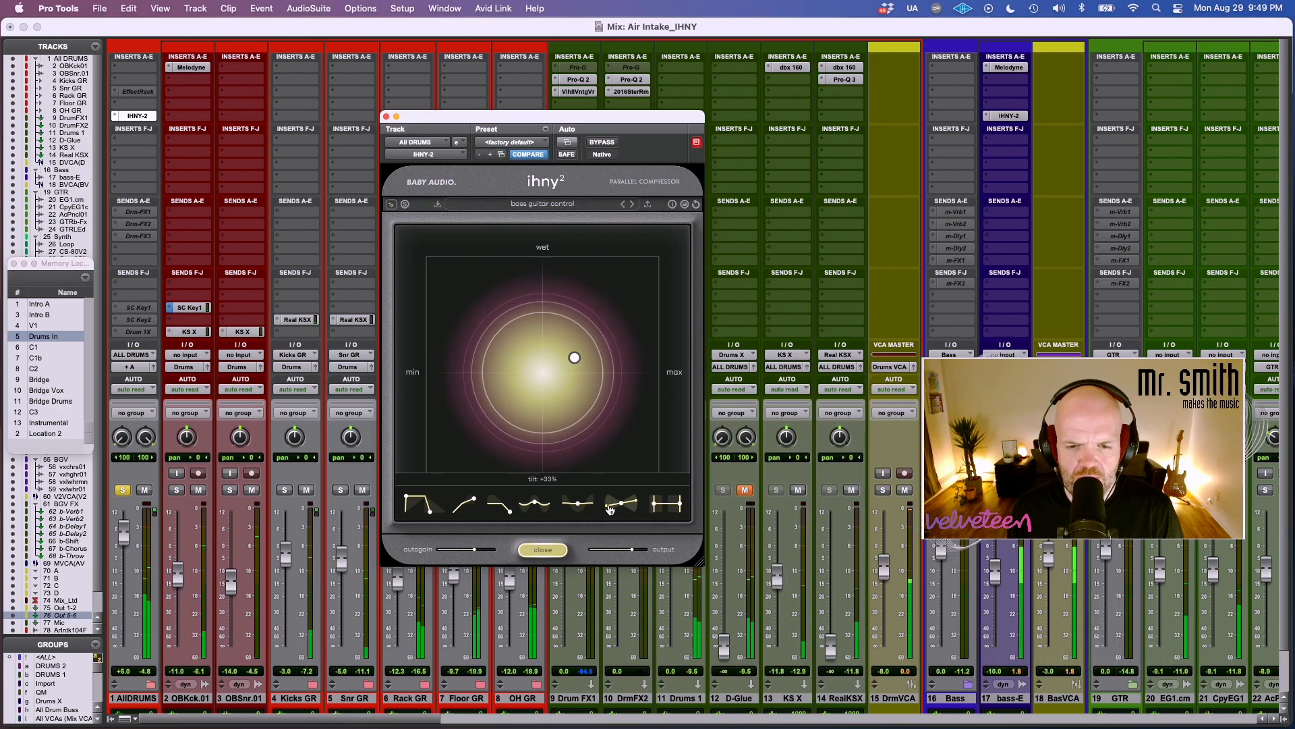
# Flatten the drum compressor's tilt and dip its fifth tweak curve, ease the amount back slightly, and compare with bypass.
pyautogui.moveTo(574, 516); pyautogui.dragTo(626, 517)
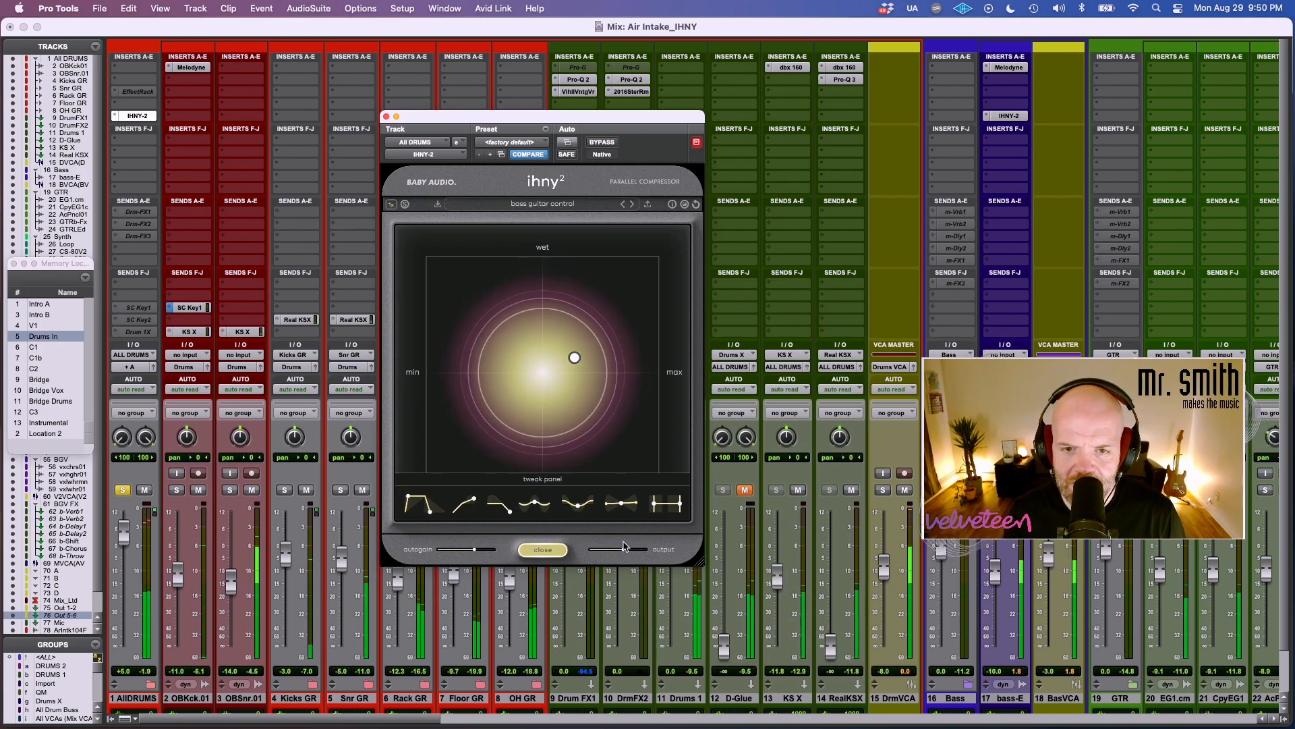
pyautogui.click(606, 149)
pyautogui.click(606, 147)
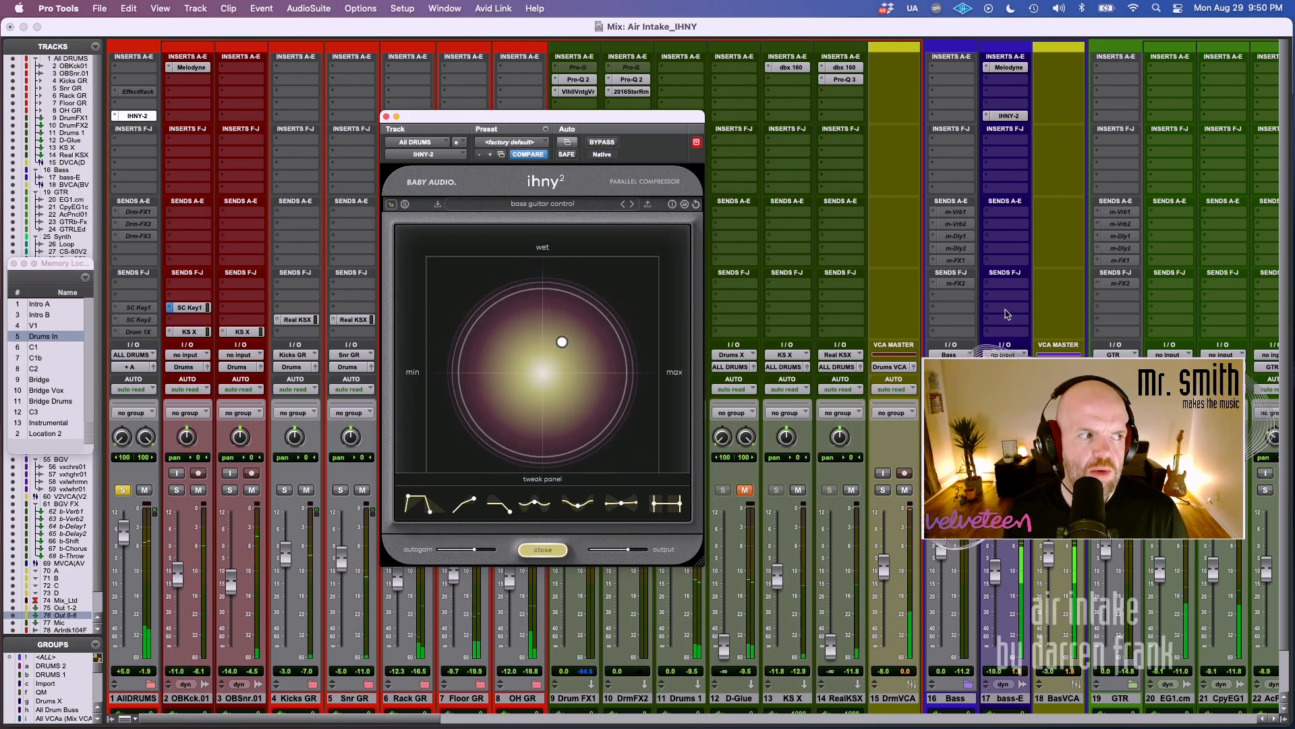
# Lower the drum compressor's output to about -5.2 dB and compare the drums bypassed and active.
pyautogui.click(601, 141)
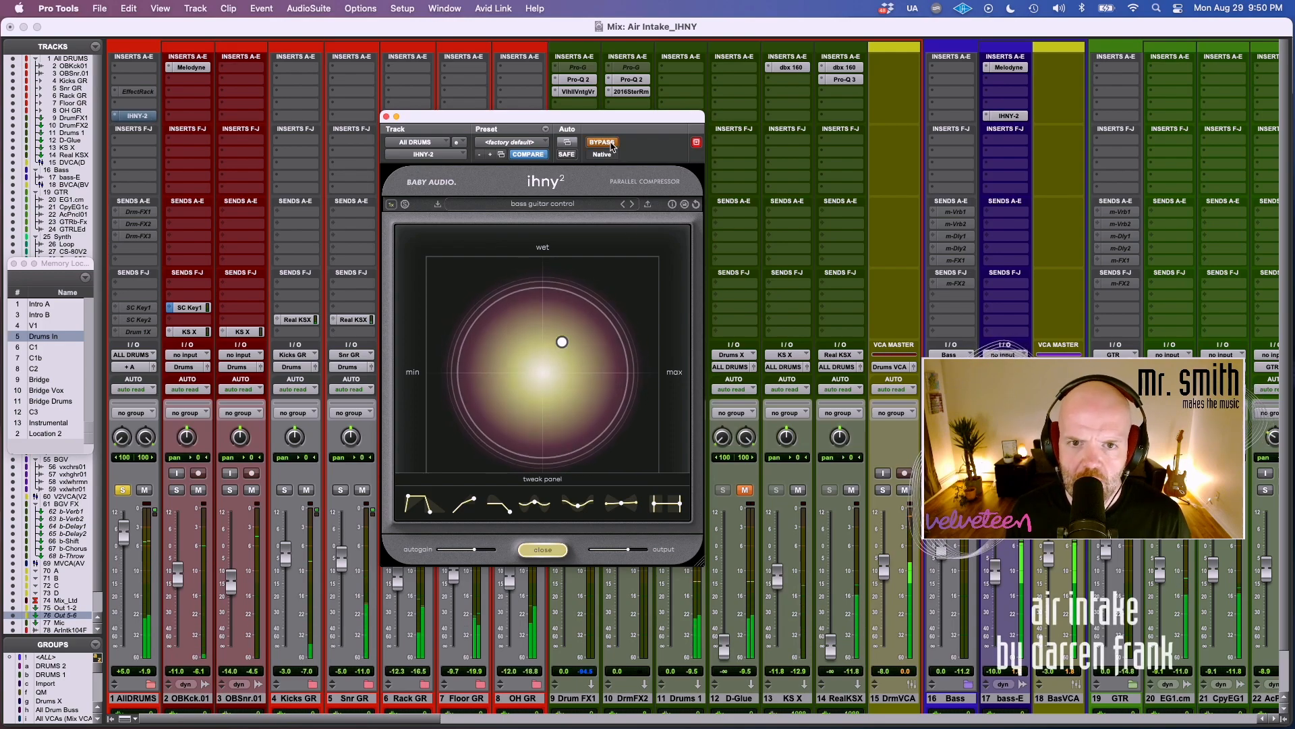
pyautogui.moveTo(628, 549); pyautogui.dragTo(619, 551)
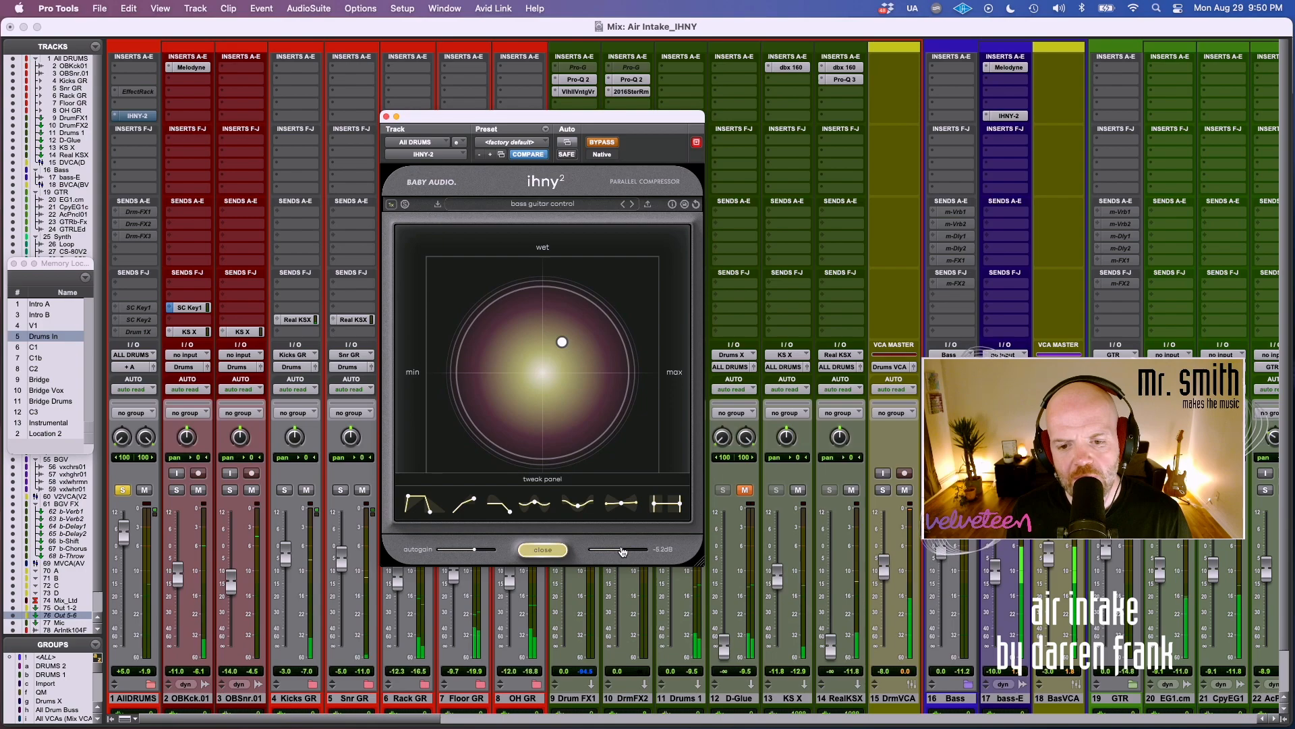
pyautogui.moveTo(466, 551)
pyautogui.moveTo(466, 551); pyautogui.dragTo(465, 553)
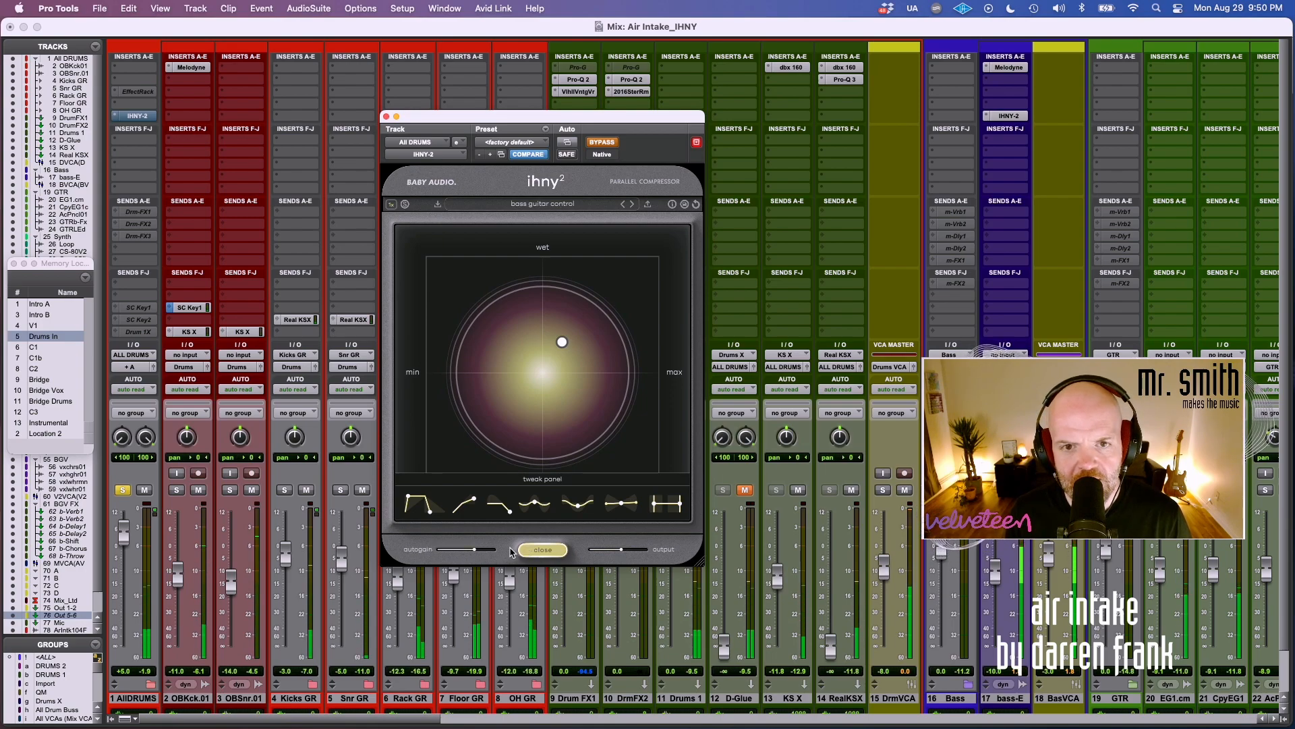
pyautogui.click(597, 143)
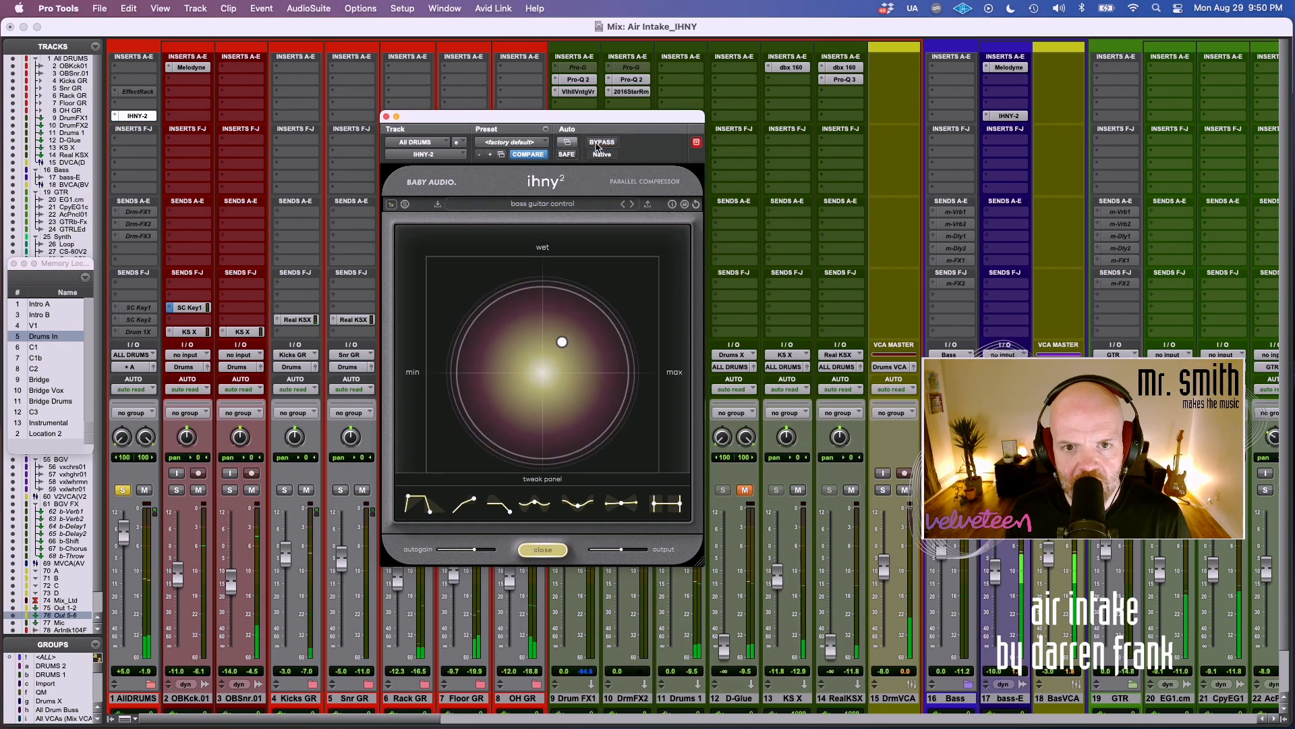
pyautogui.moveTo(622, 552)
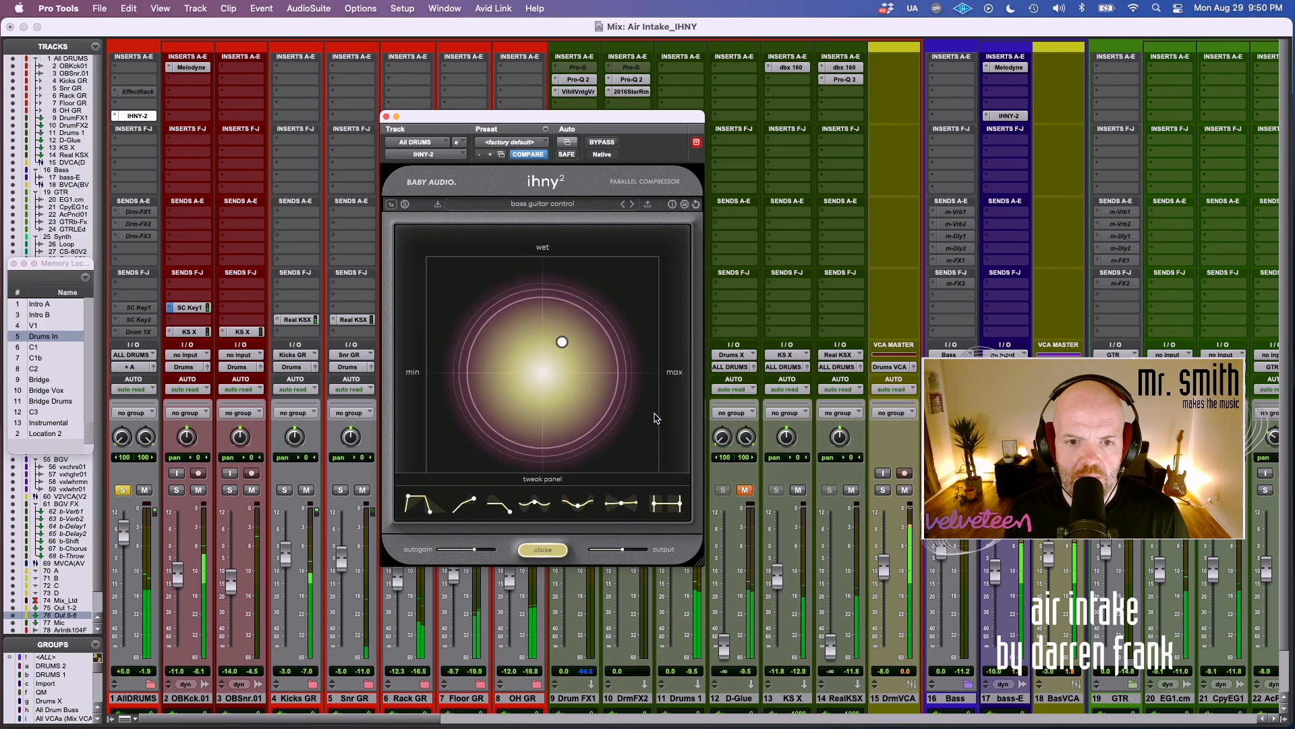
pyautogui.click(611, 144)
pyautogui.click(612, 144)
# Push the drum compressor to a much higher amount and wetter blend, and compare the drums with bypass.
pyautogui.moveTo(563, 341); pyautogui.dragTo(620, 303)
pyautogui.moveTo(592, 484)
pyautogui.mouseDown()
pyautogui.moveTo(614, 403)
pyautogui.moveTo(601, 469)
pyautogui.mouseUp()
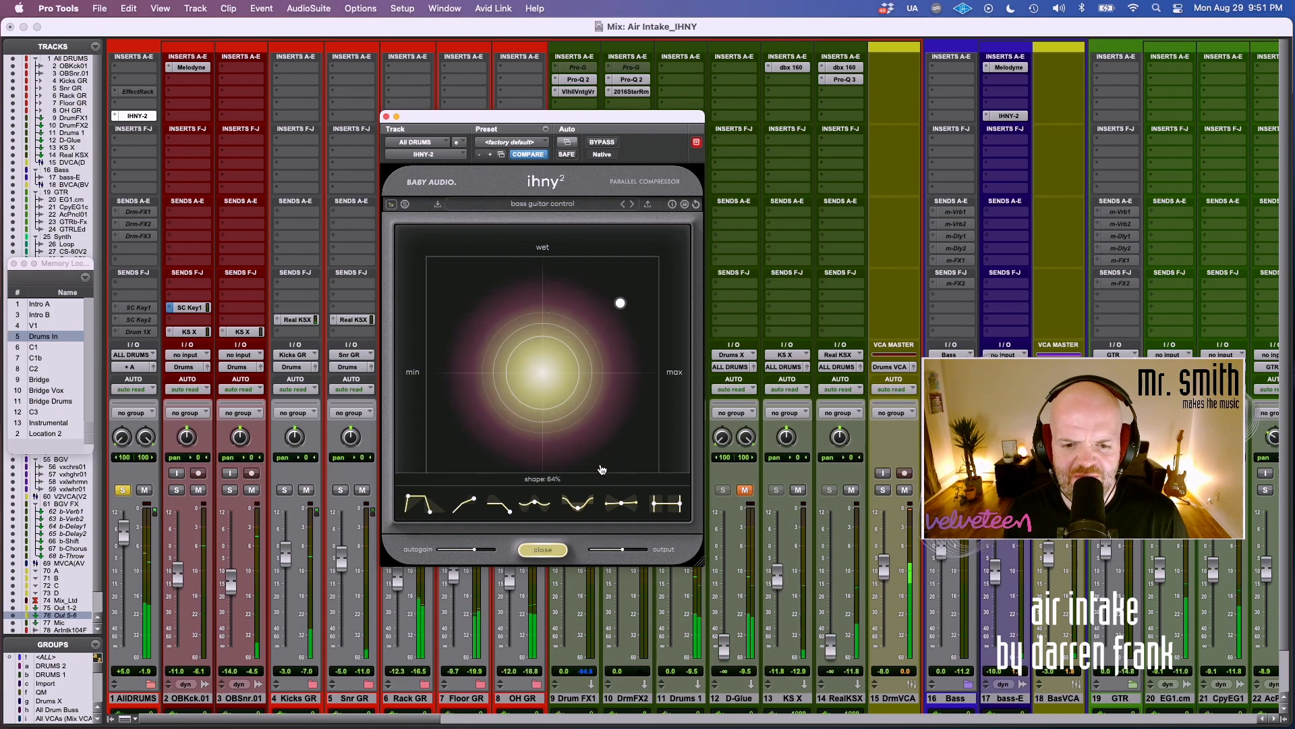
pyautogui.click(606, 143)
pyautogui.click(606, 144)
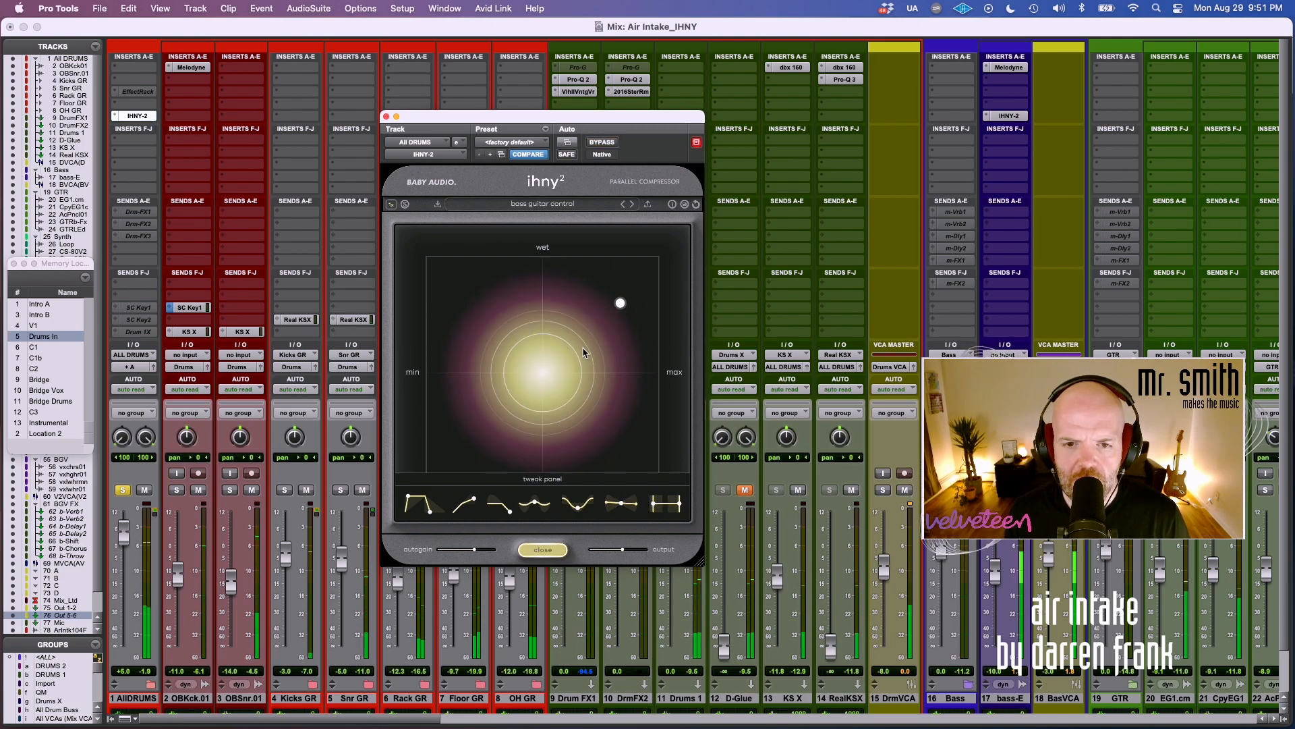
# Ease the drum compressor's amount and wet blend back toward the midpoint, and set the OBKck.01 track's pan to 23.
pyautogui.moveTo(620, 303); pyautogui.dragTo(617, 305)
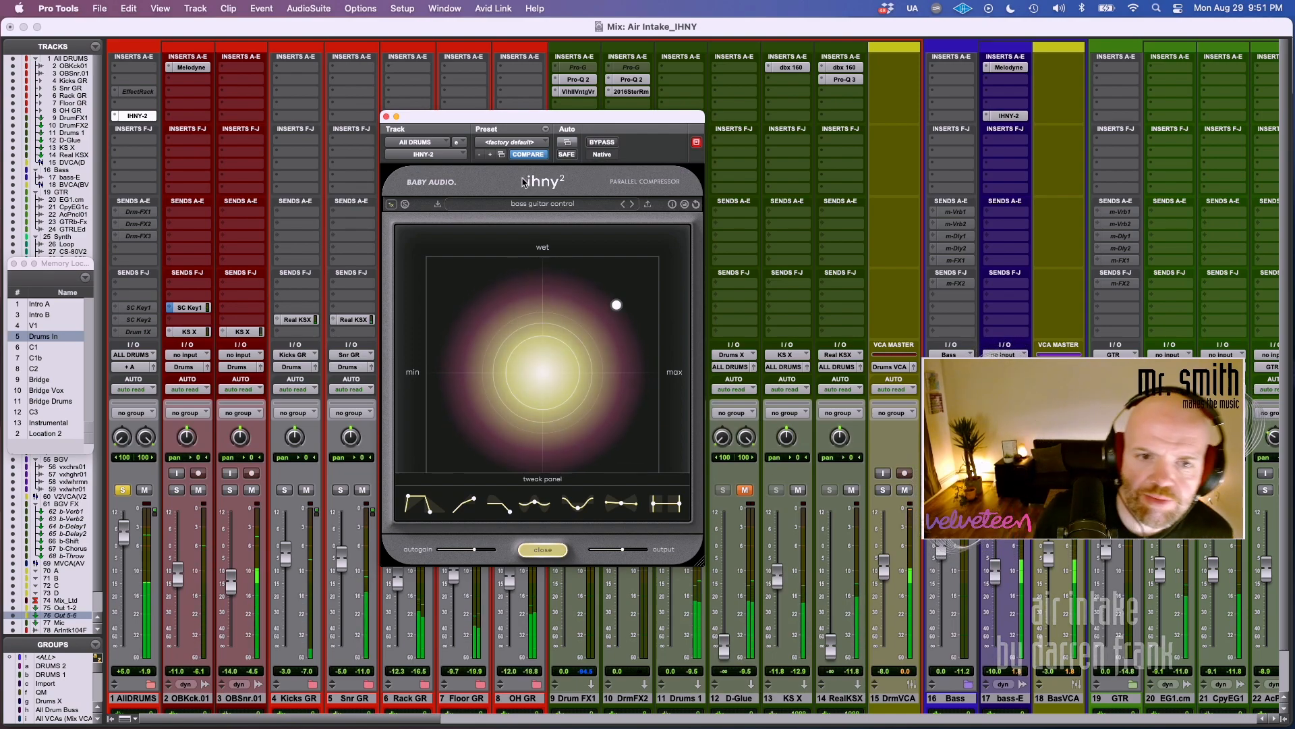
pyautogui.moveTo(616, 304); pyautogui.dragTo(586, 323)
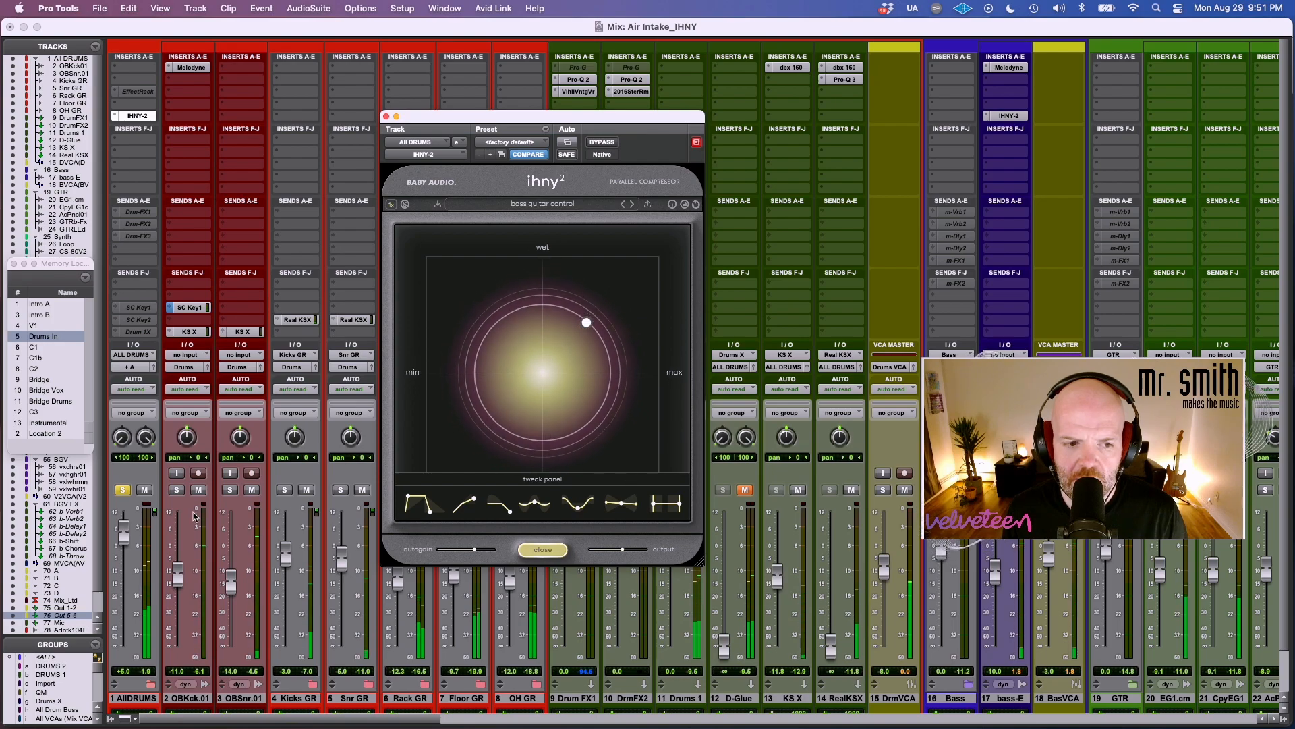
pyautogui.moveTo(187, 438); pyautogui.dragTo(178, 491)
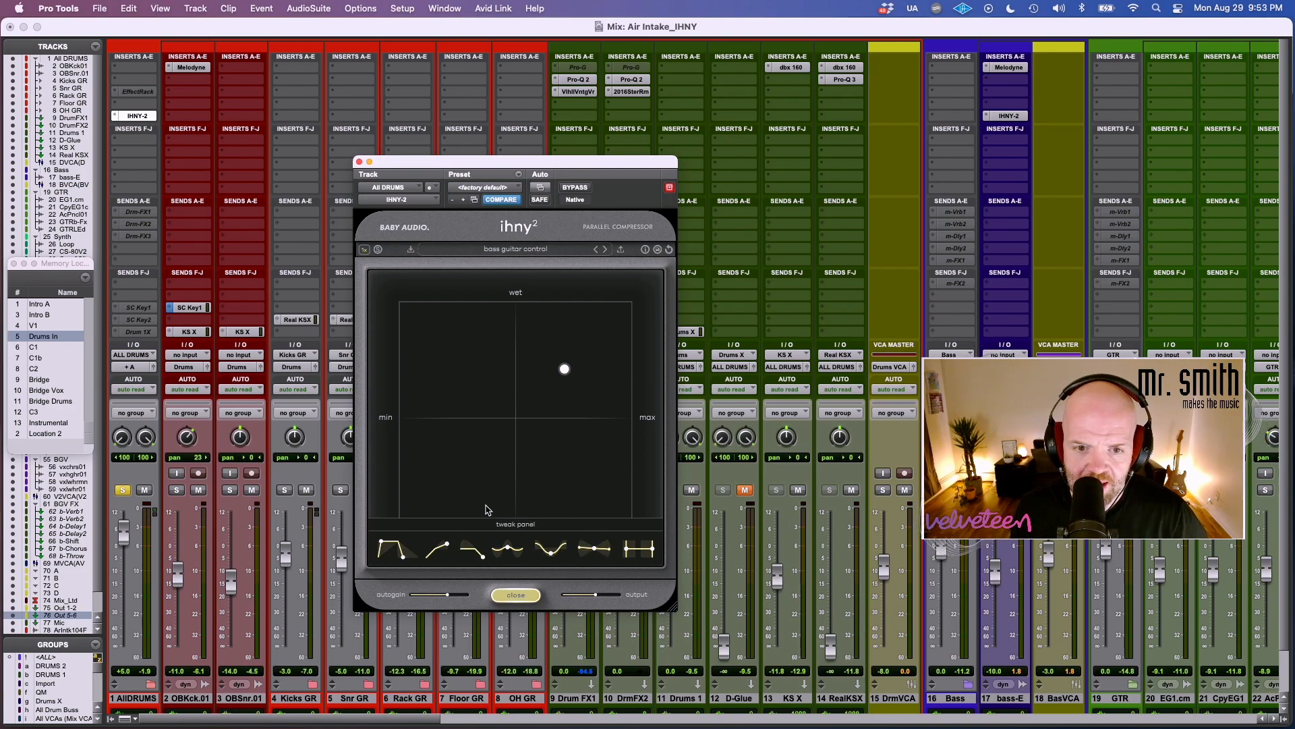
# Toggle the drum compressor's tweak panel closed and open, leaving its tweak curves on display.
pyautogui.click(522, 593)
pyautogui.click(521, 594)
pyautogui.click(522, 596)
pyautogui.click(522, 597)
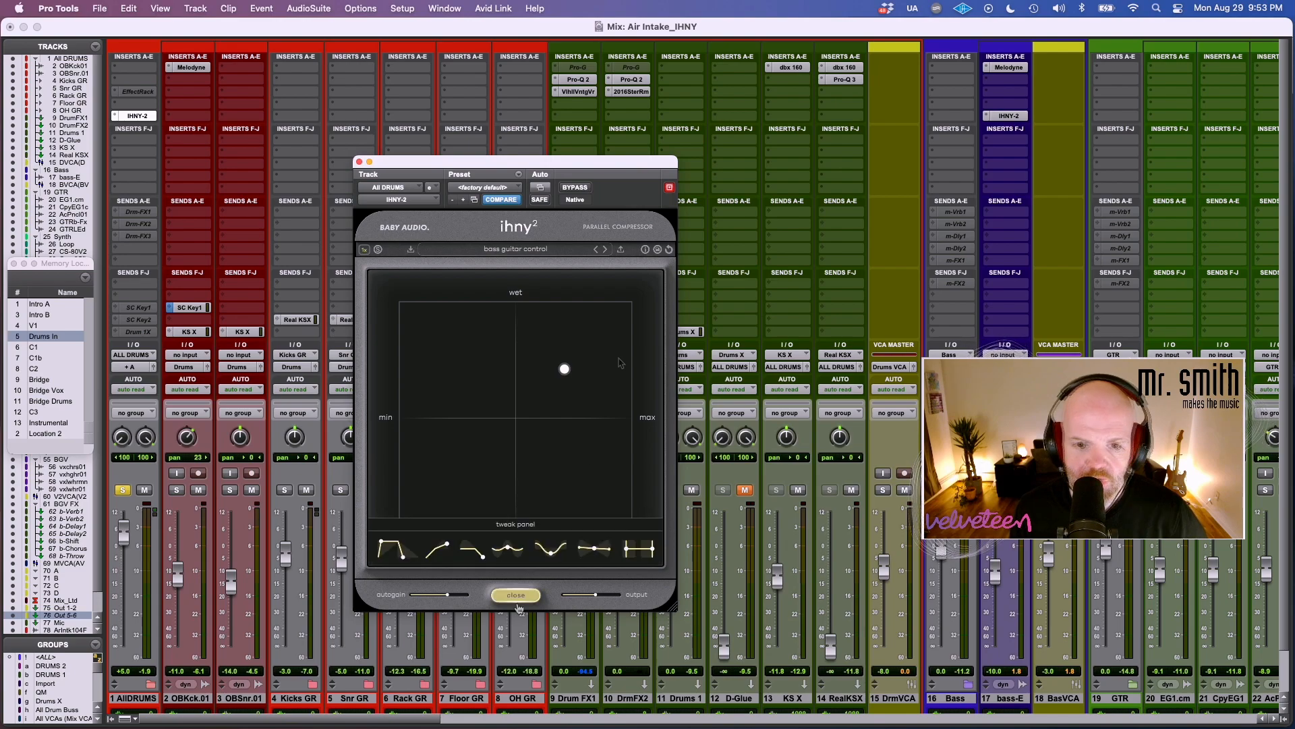
pyautogui.click(522, 599)
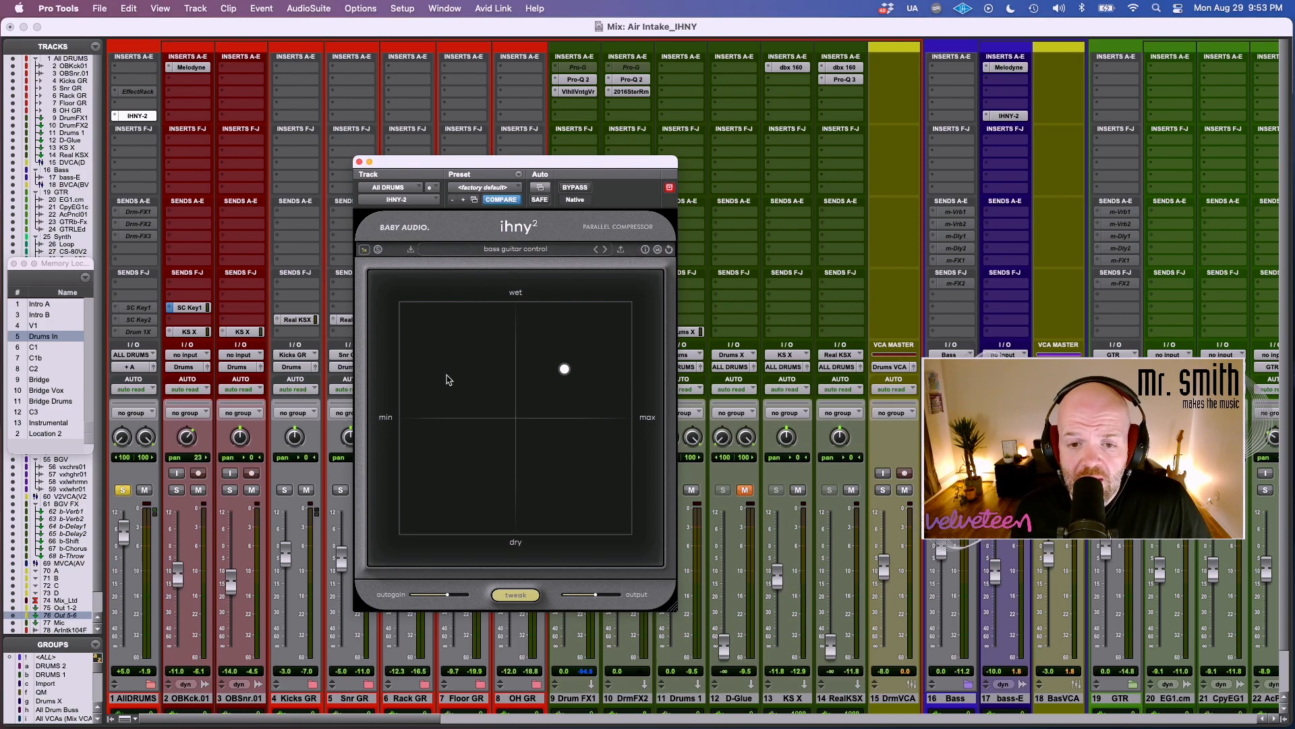
pyautogui.click(517, 594)
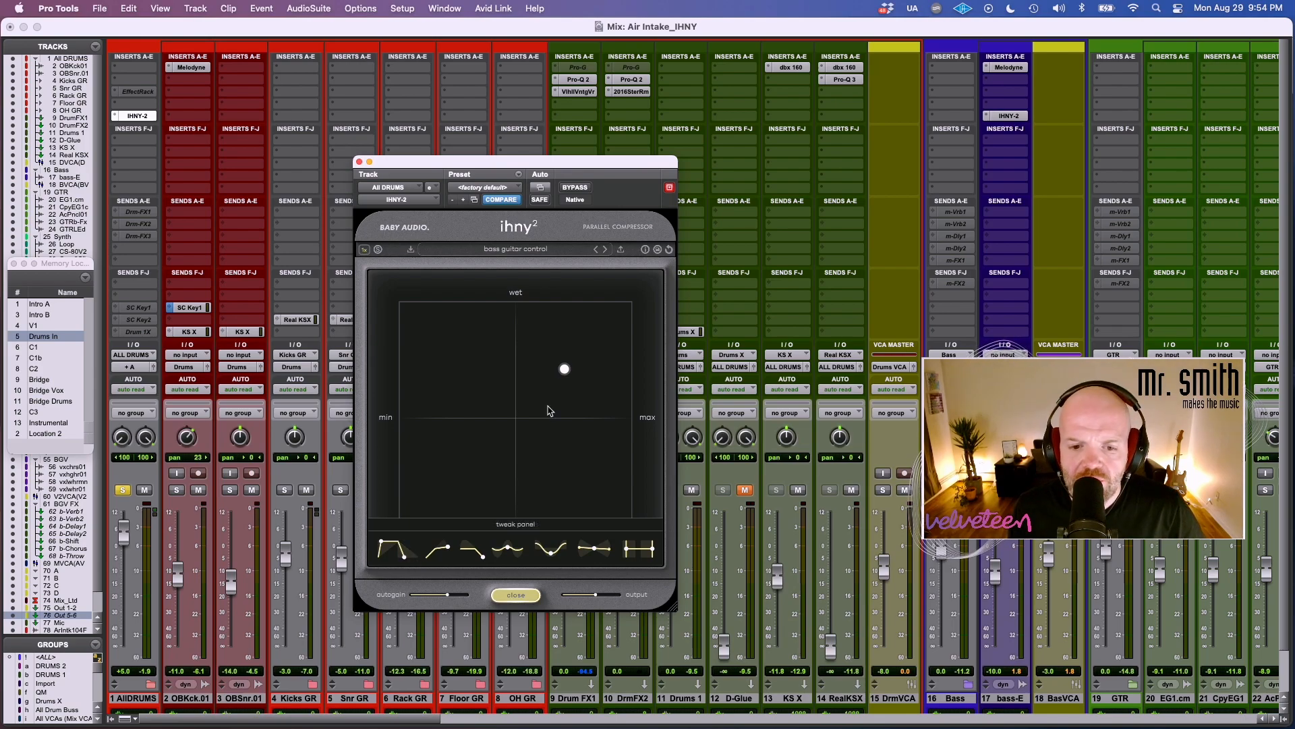
# Try several amount and wet blends around the midpoint on the drum compressor, ending at 67% amount and 53% wet.
pyautogui.moveTo(572, 376); pyautogui.dragTo(518, 382)
pyautogui.moveTo(506, 416)
pyautogui.mouseDown()
pyautogui.moveTo(567, 378)
pyautogui.moveTo(509, 466)
pyautogui.moveTo(510, 417)
pyautogui.mouseUp()
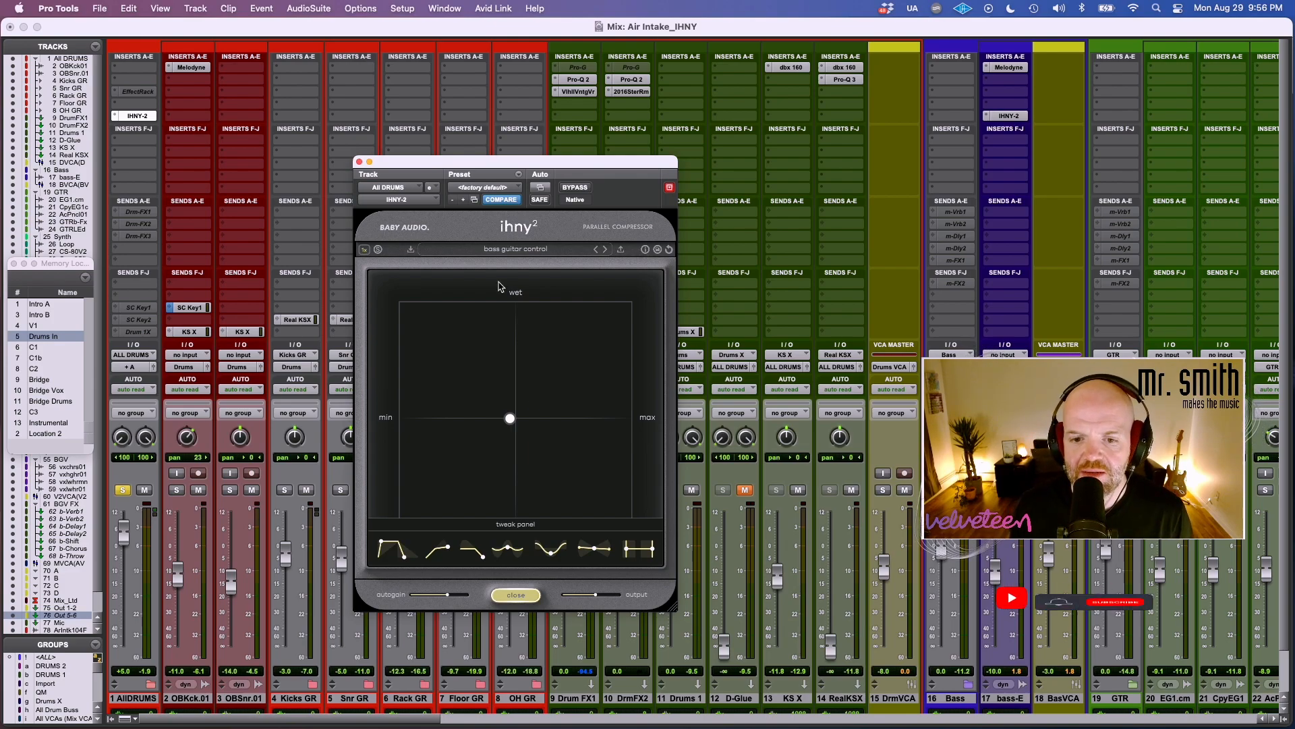
pyautogui.moveTo(510, 420)
pyautogui.mouseDown()
pyautogui.moveTo(492, 303)
pyautogui.moveTo(497, 440)
pyautogui.moveTo(510, 438)
pyautogui.mouseUp()
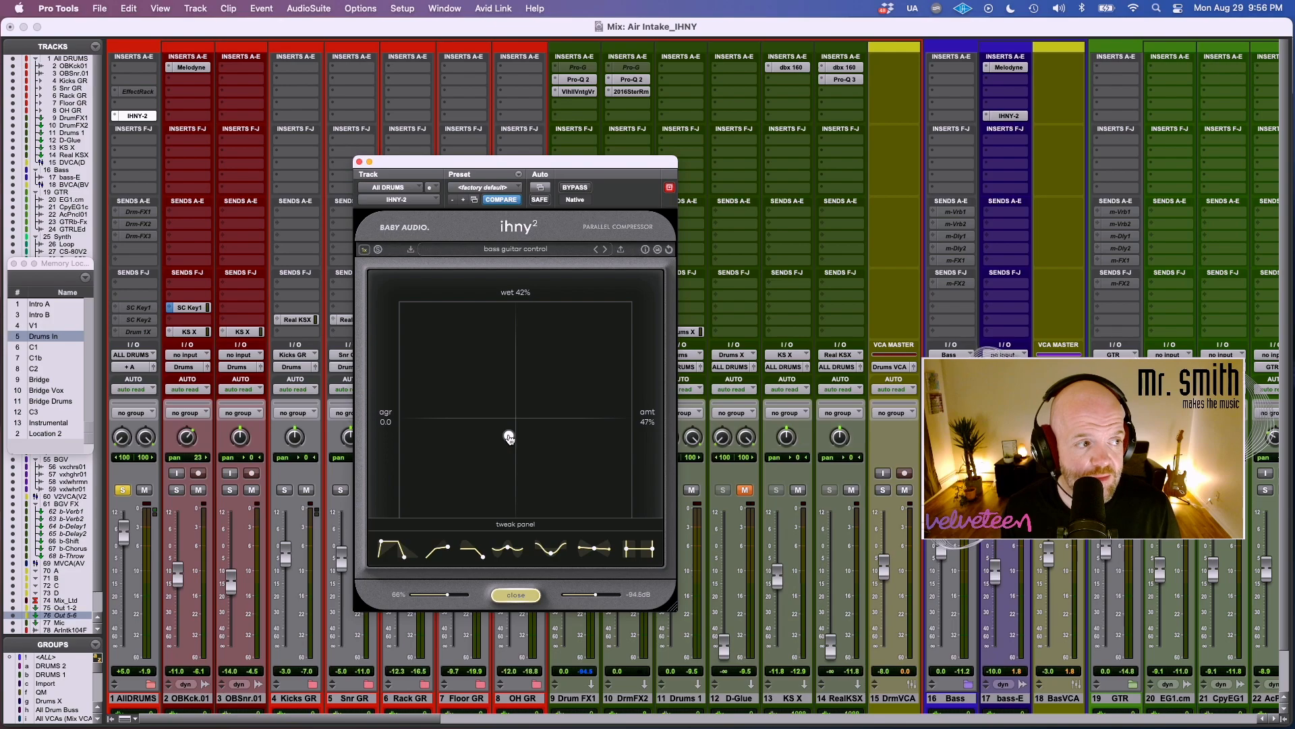
pyautogui.moveTo(510, 438); pyautogui.dragTo(543, 447)
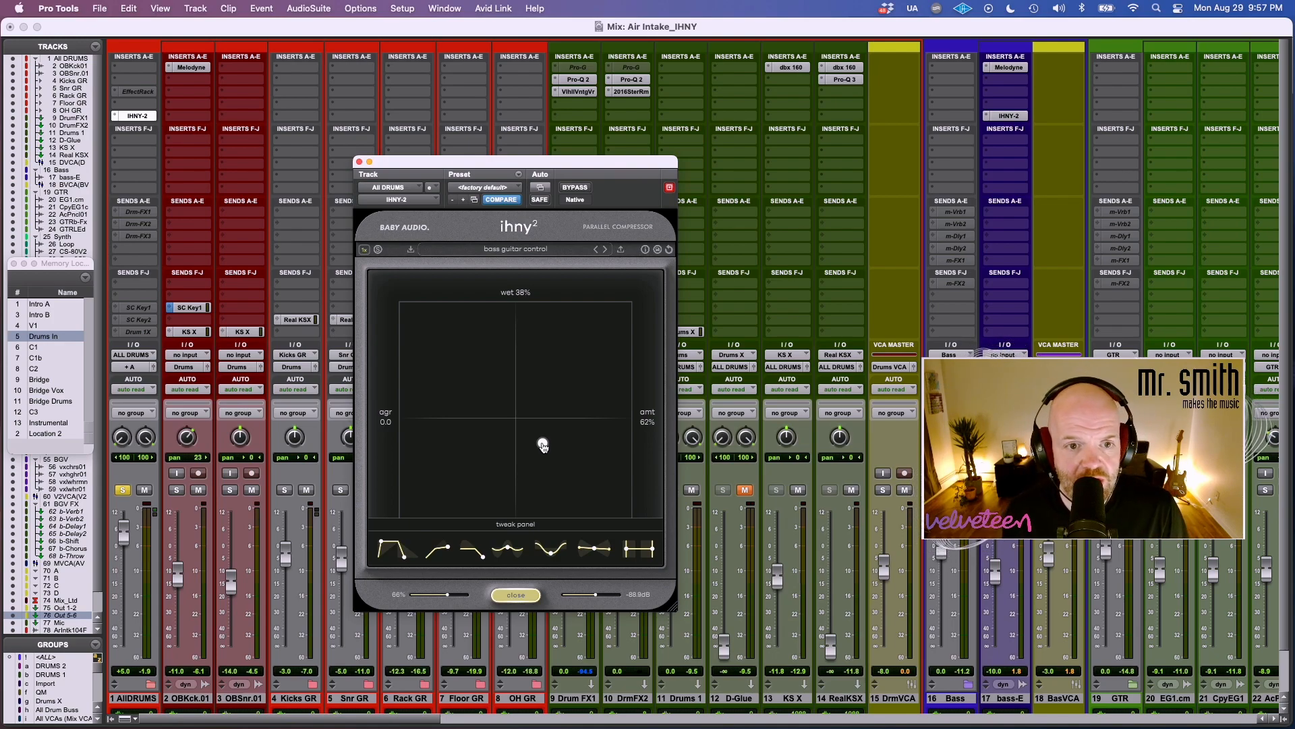
pyautogui.moveTo(544, 445); pyautogui.dragTo(553, 413)
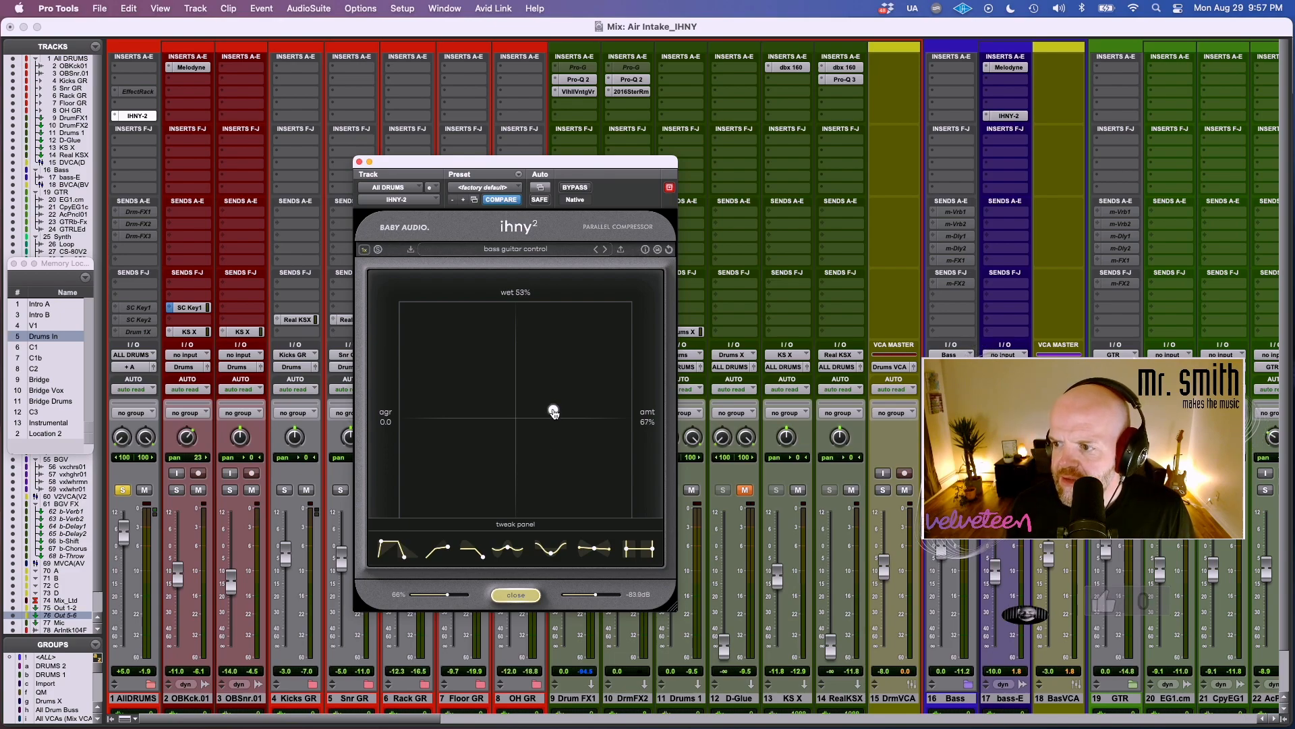